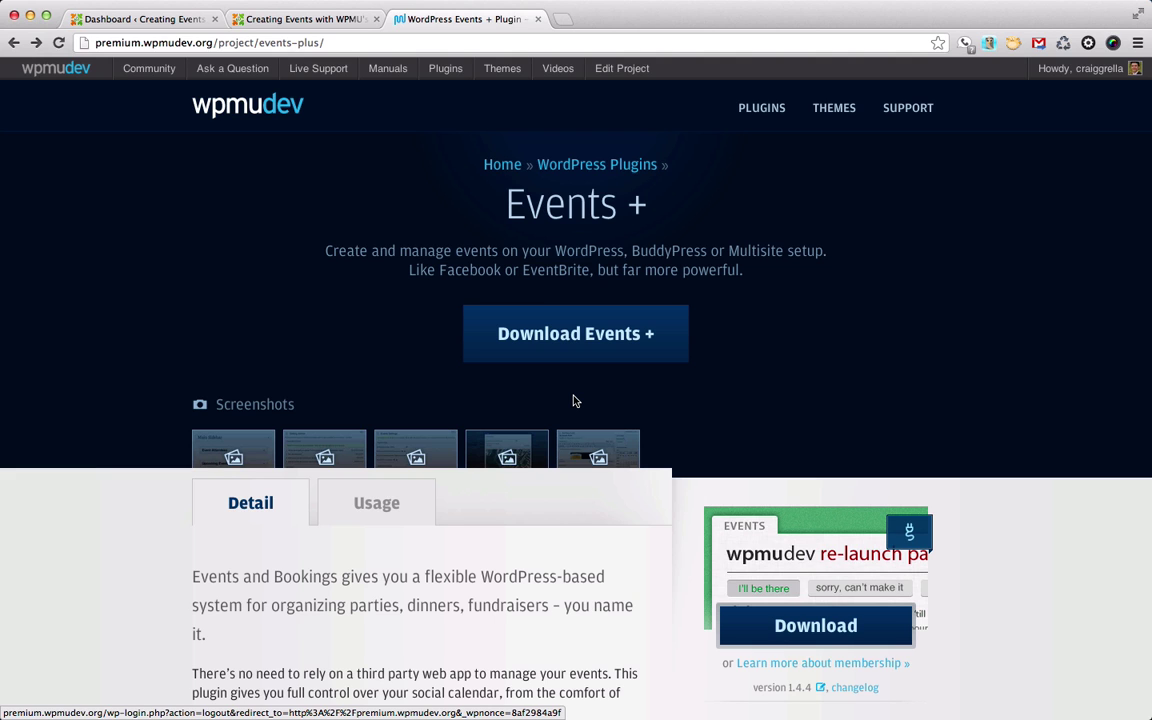
- Preview the demo site's front end, then return to the Events + plugin page
left_click(325, 23)
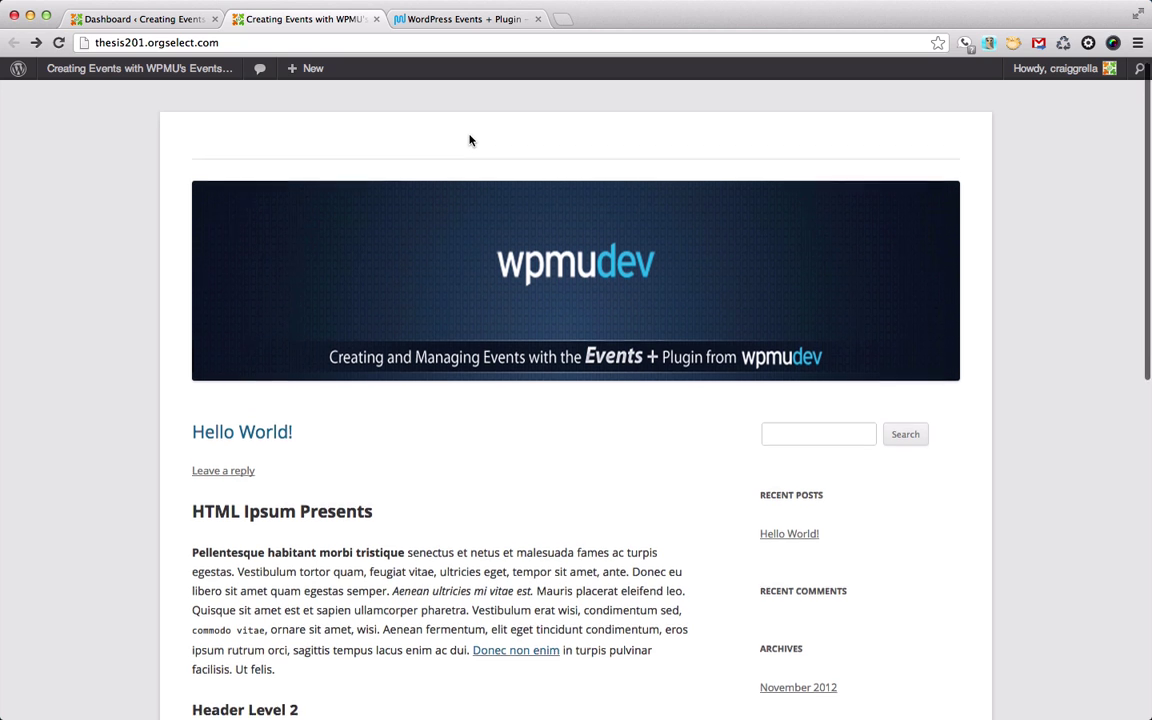
scroll(470, 140, "down", 1)
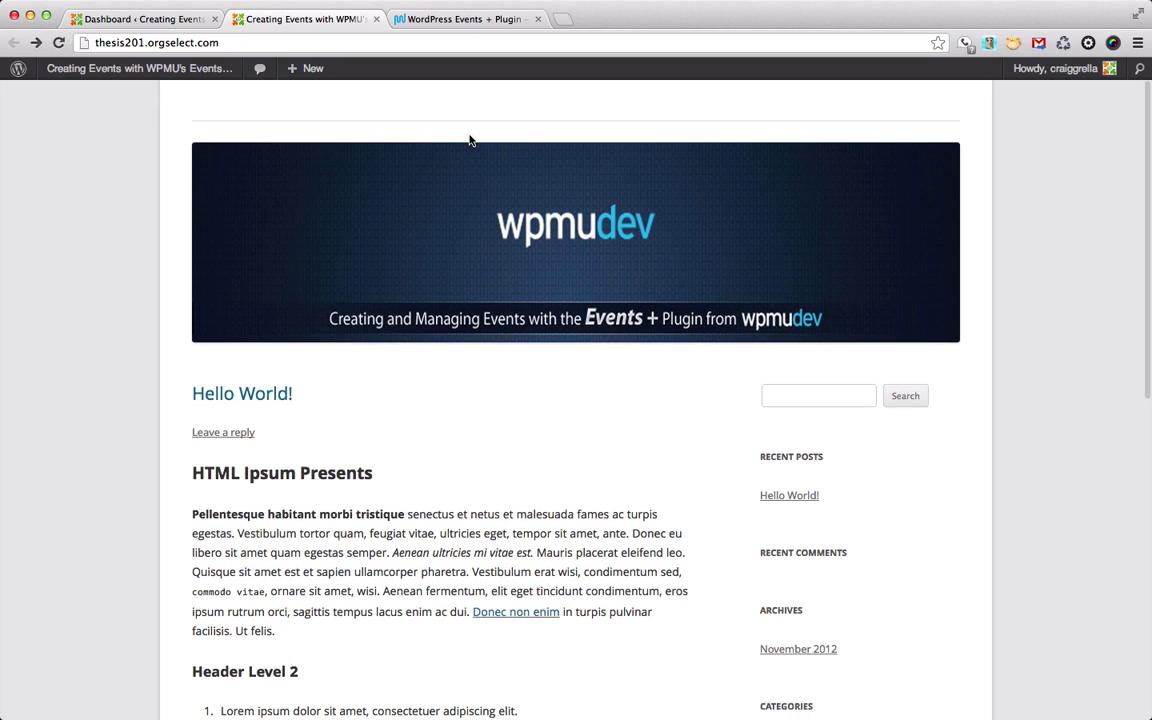
scroll(514, 486, "down", 1)
scroll(515, 488, "down", 1)
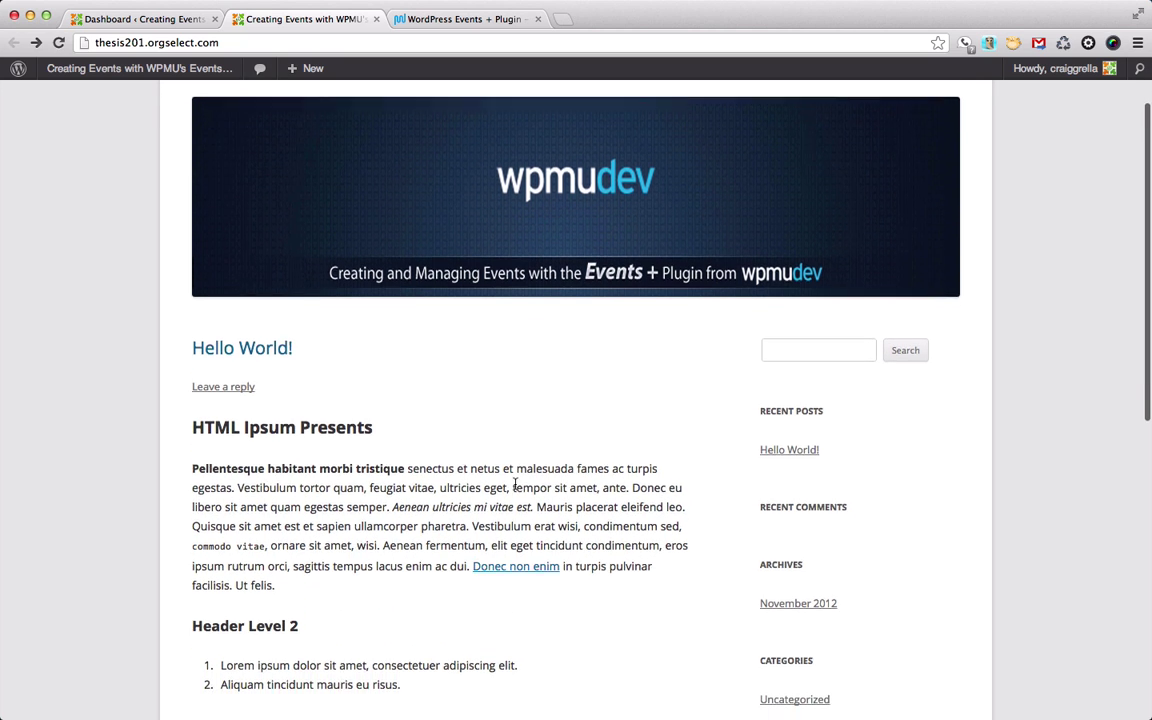
scroll(515, 488, "up", 3)
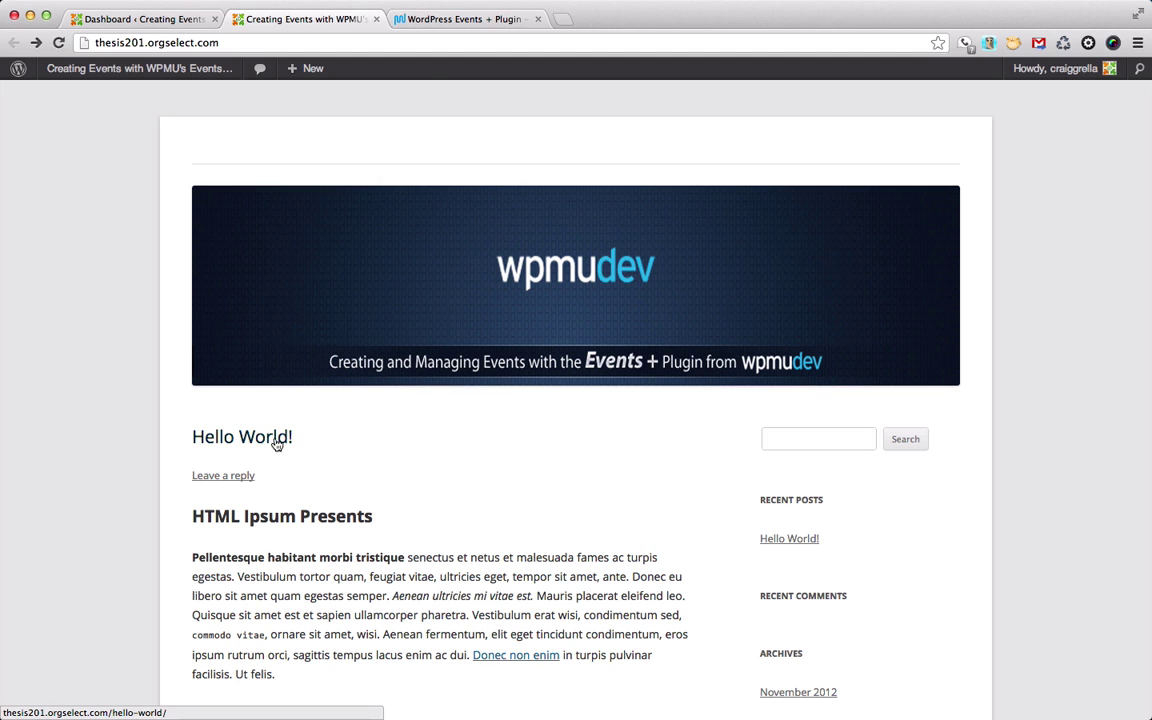
left_click(445, 28)
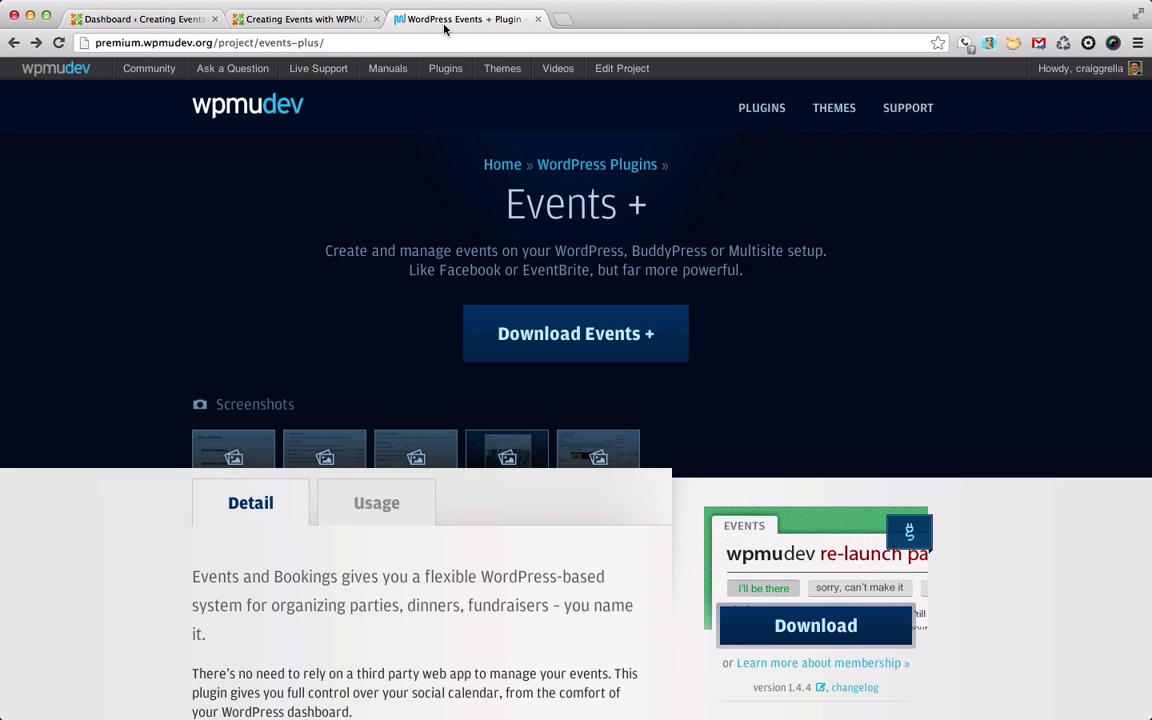
- Upload and install 70852_events-1.4.4.zip from Downloads through Plugins > Add New > Upload
mouse_move(385, 57)
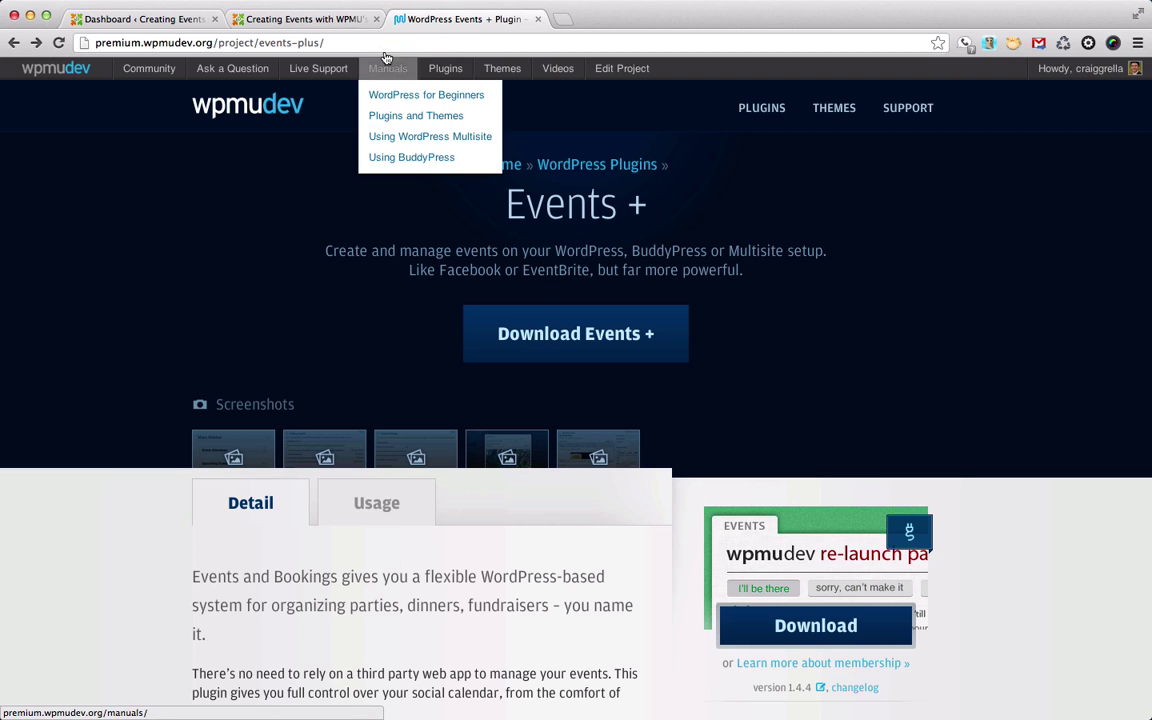
left_click(145, 19)
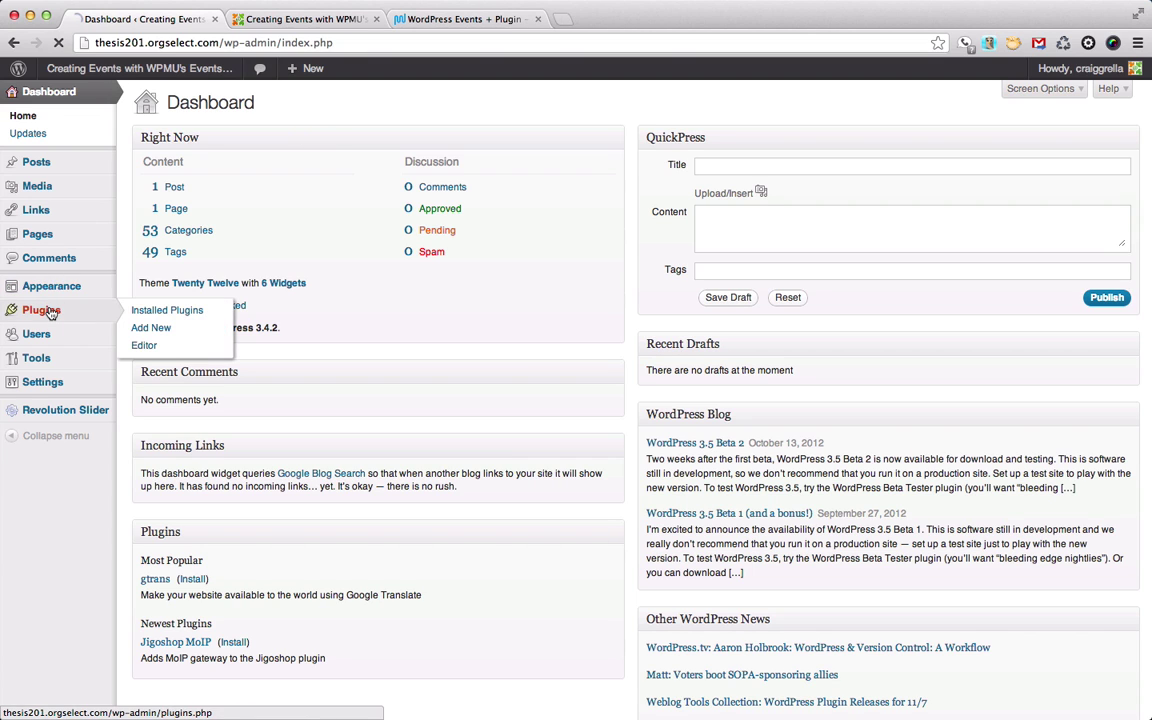
left_click(86, 314)
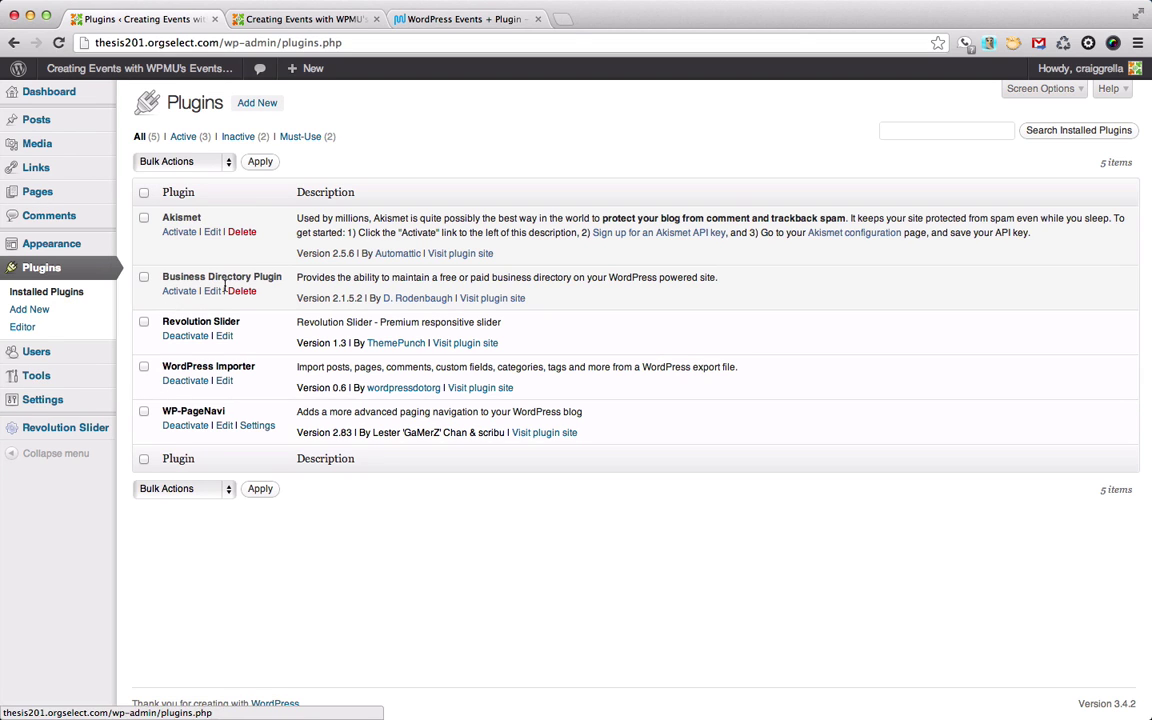
left_click(270, 105)
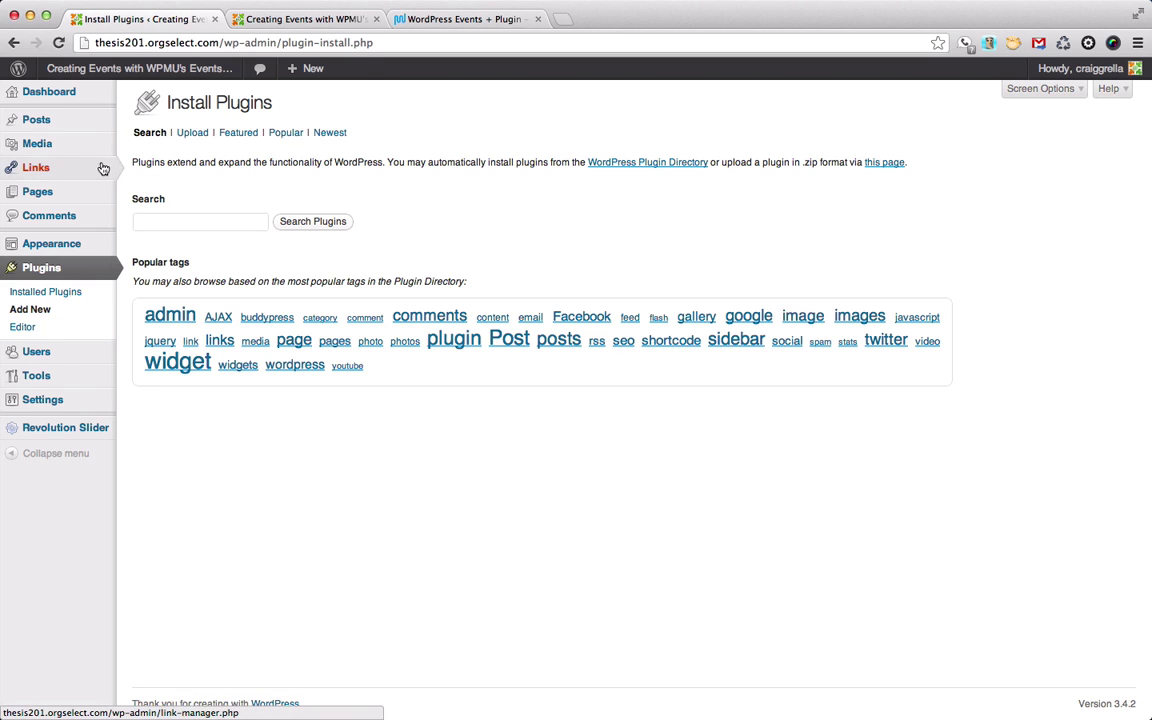
left_click(195, 134)
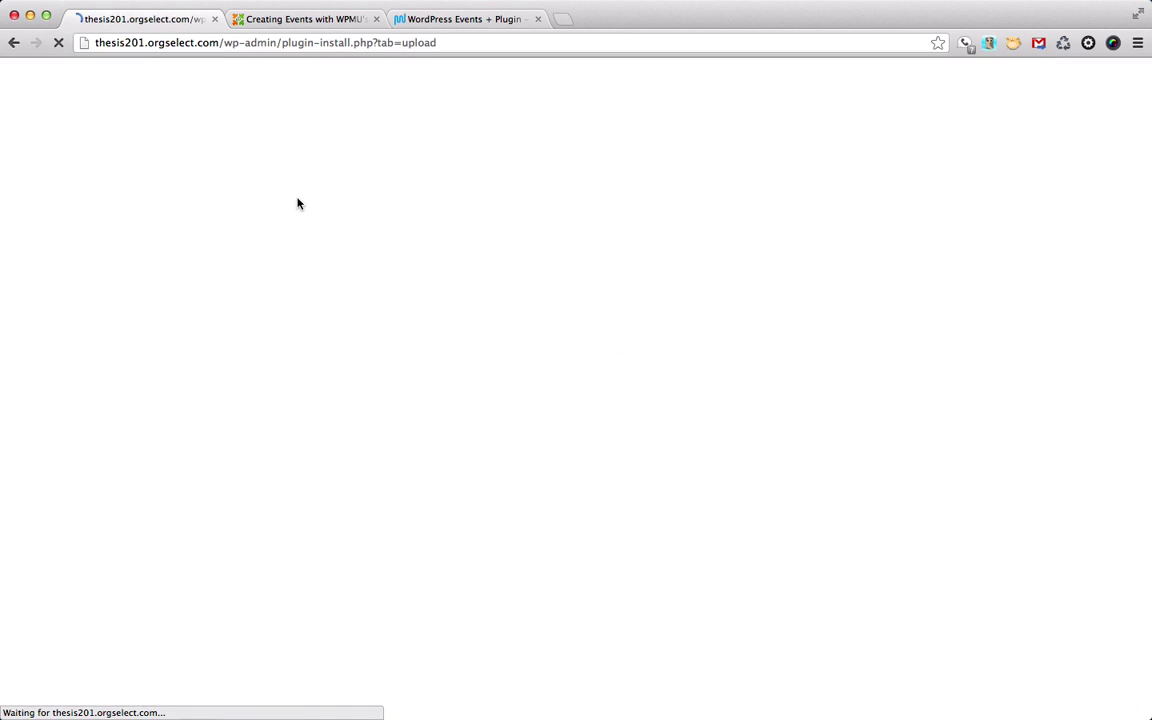
left_click(166, 219)
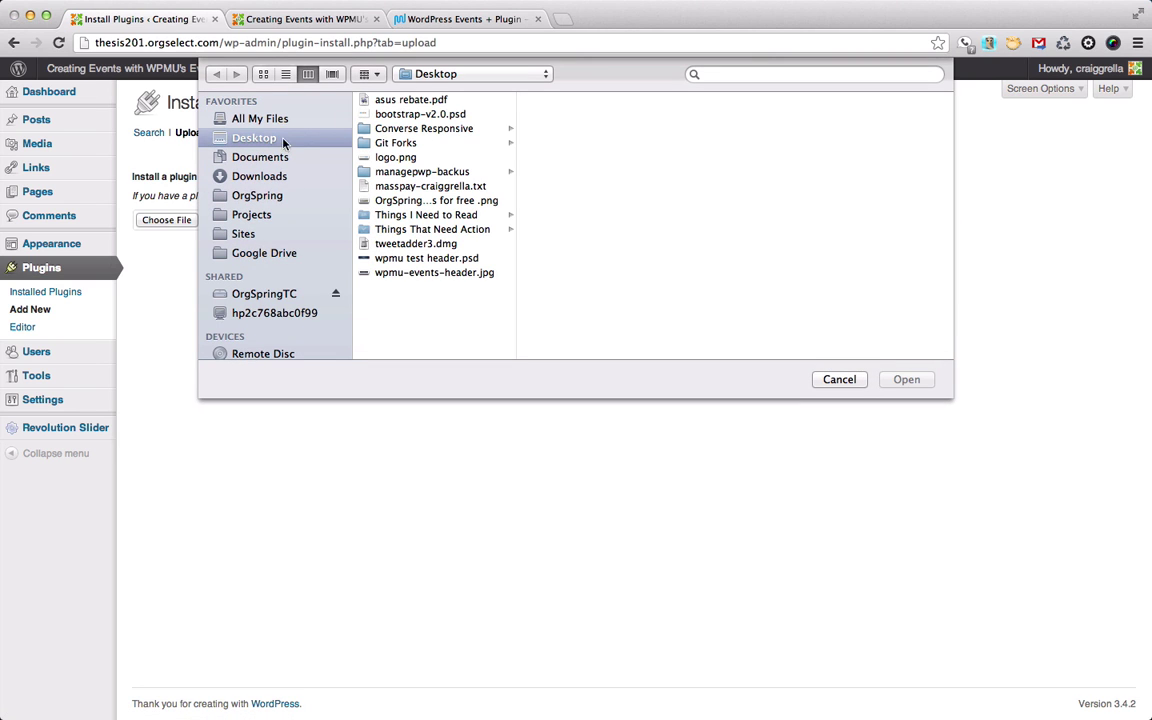
left_click(266, 174)
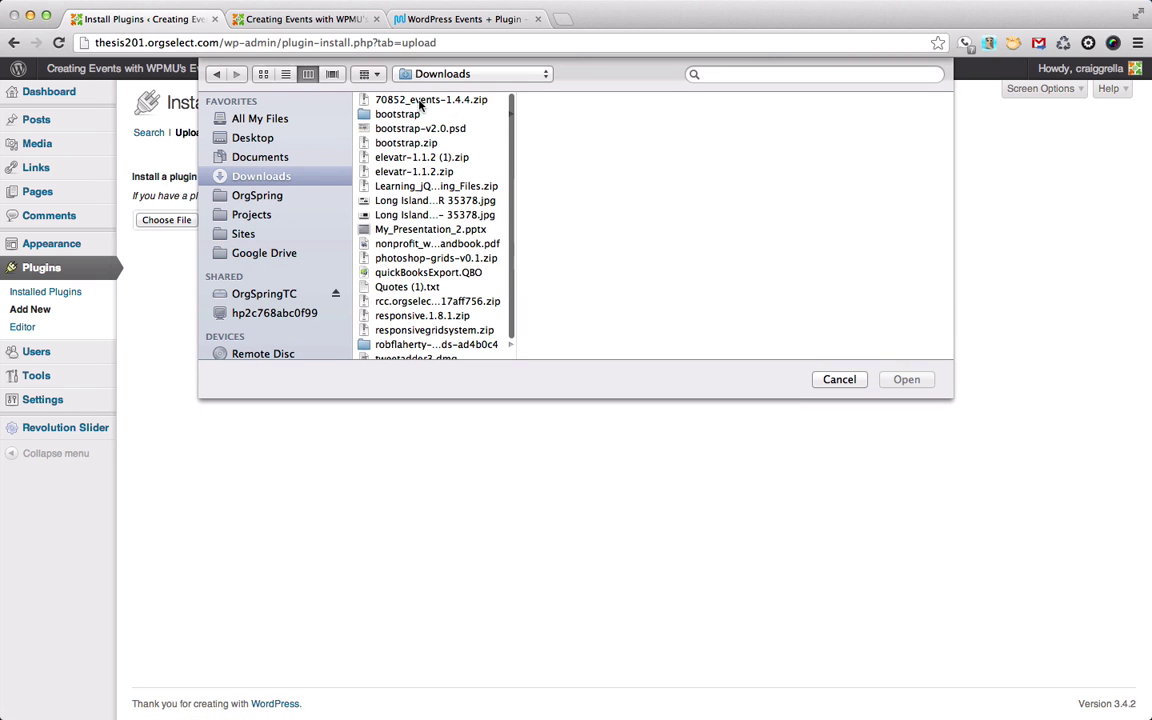
key("Tab")
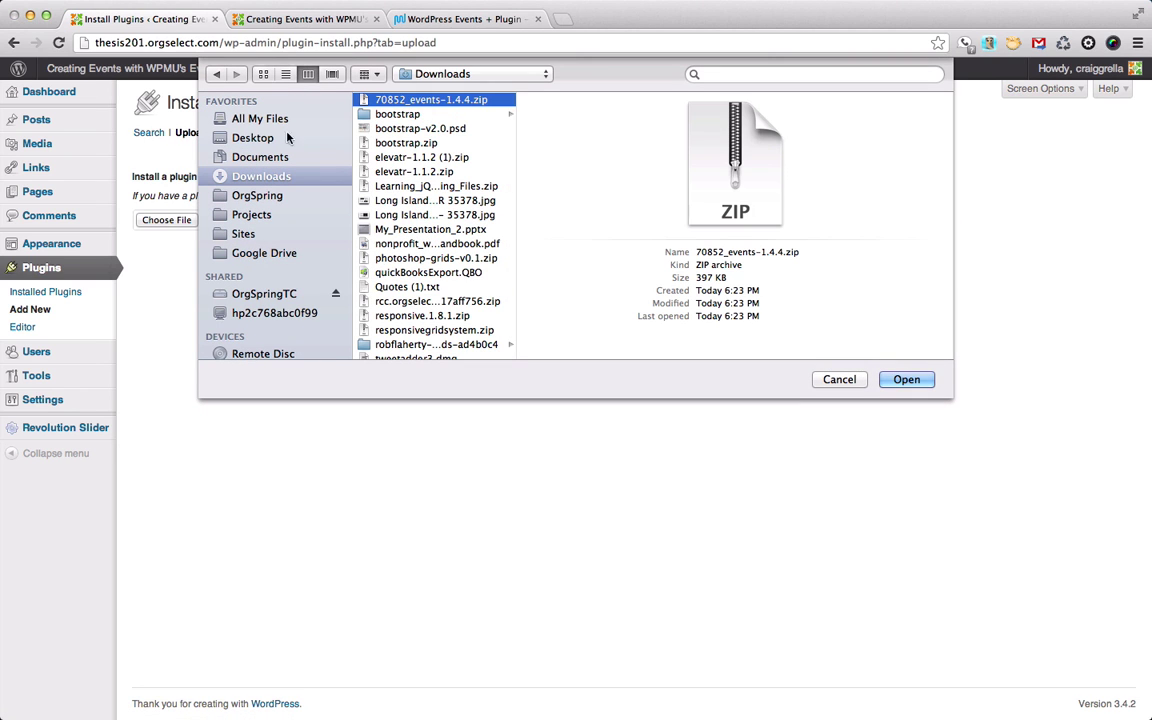
double_click(443, 100)
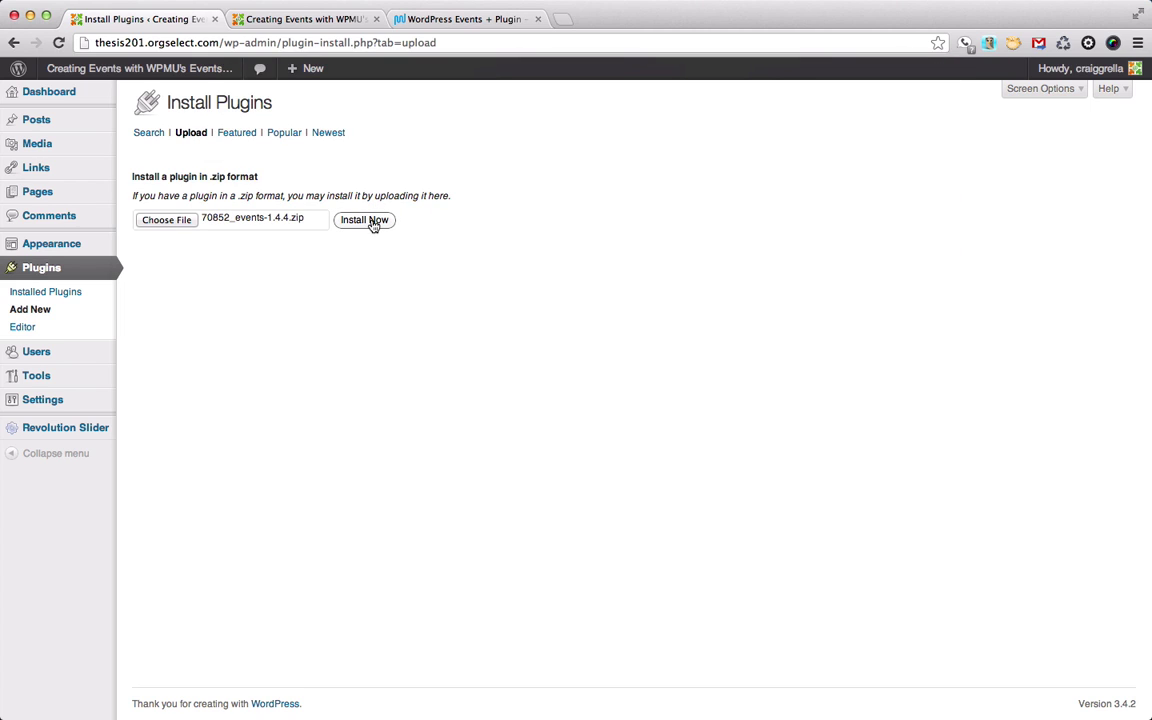
left_click(365, 220)
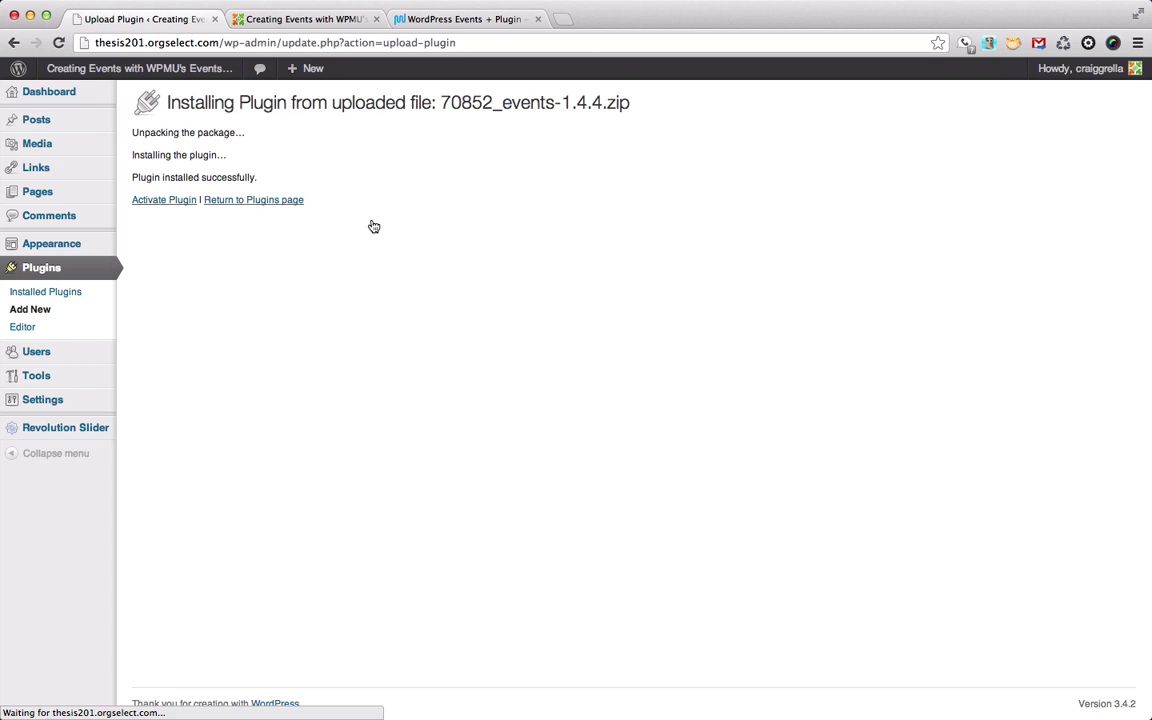
- Activate Events + and open Get started from the new Events admin menu
left_click(170, 205)
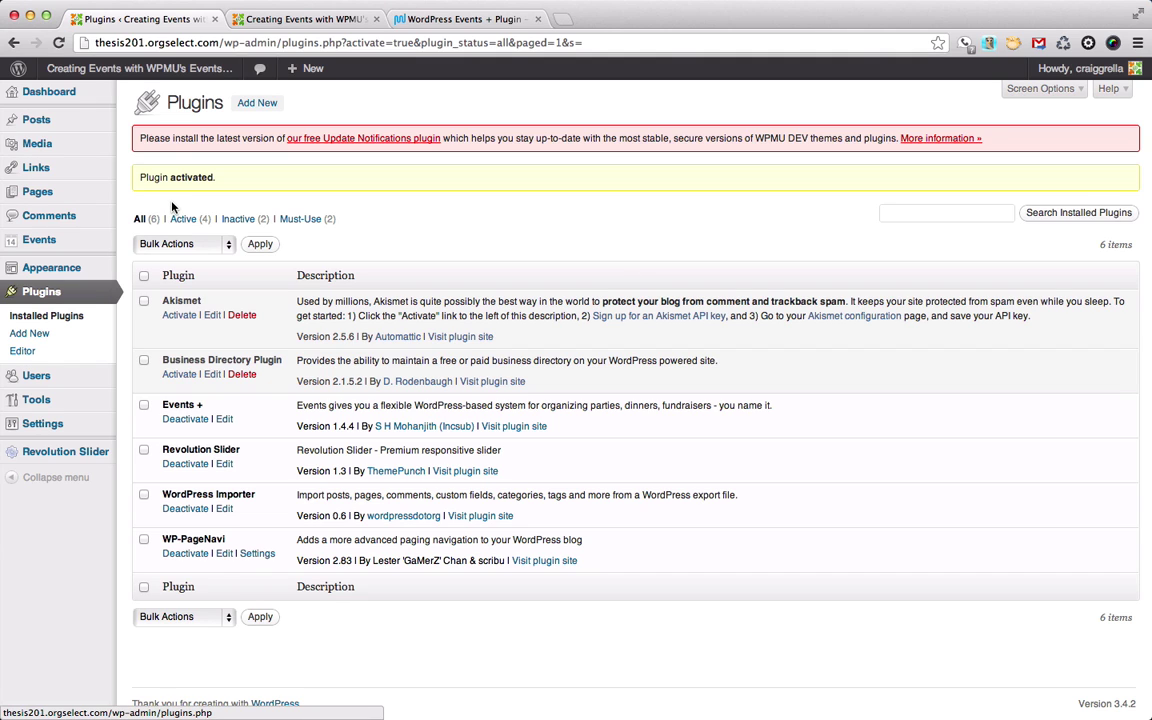
mouse_move(76, 248)
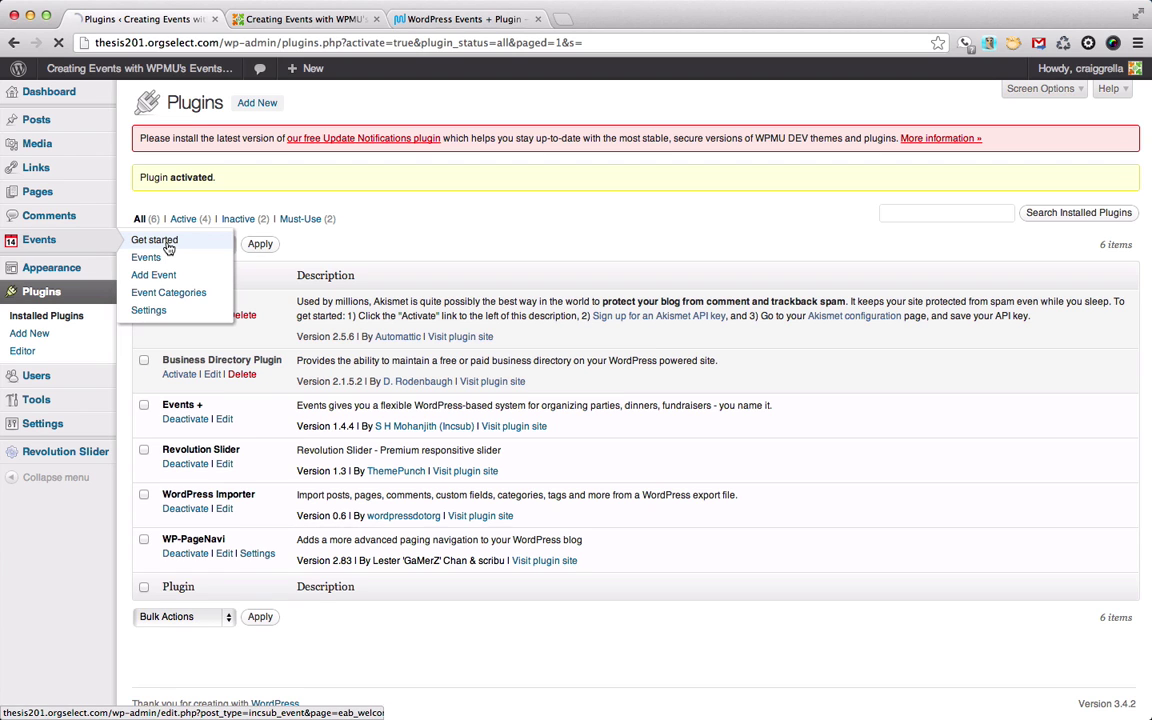
left_click(167, 247)
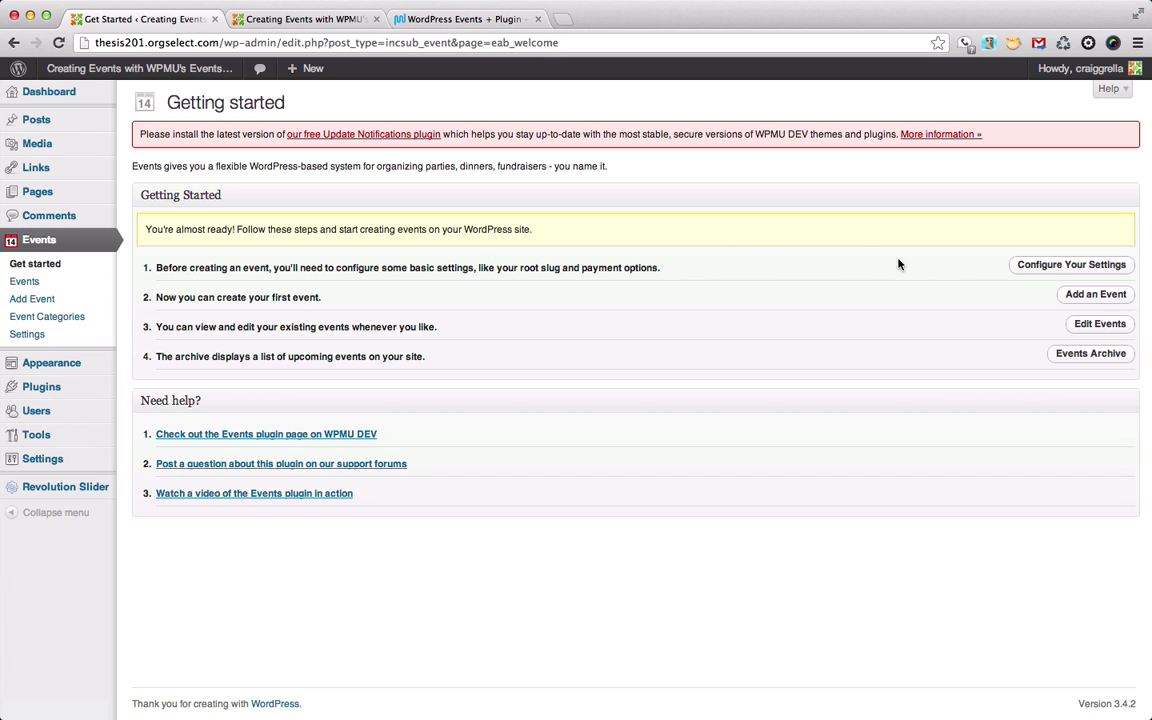
- Go to the Events + settings, where the 13-step tour opens on the 'events' root slug
left_click(1079, 266)
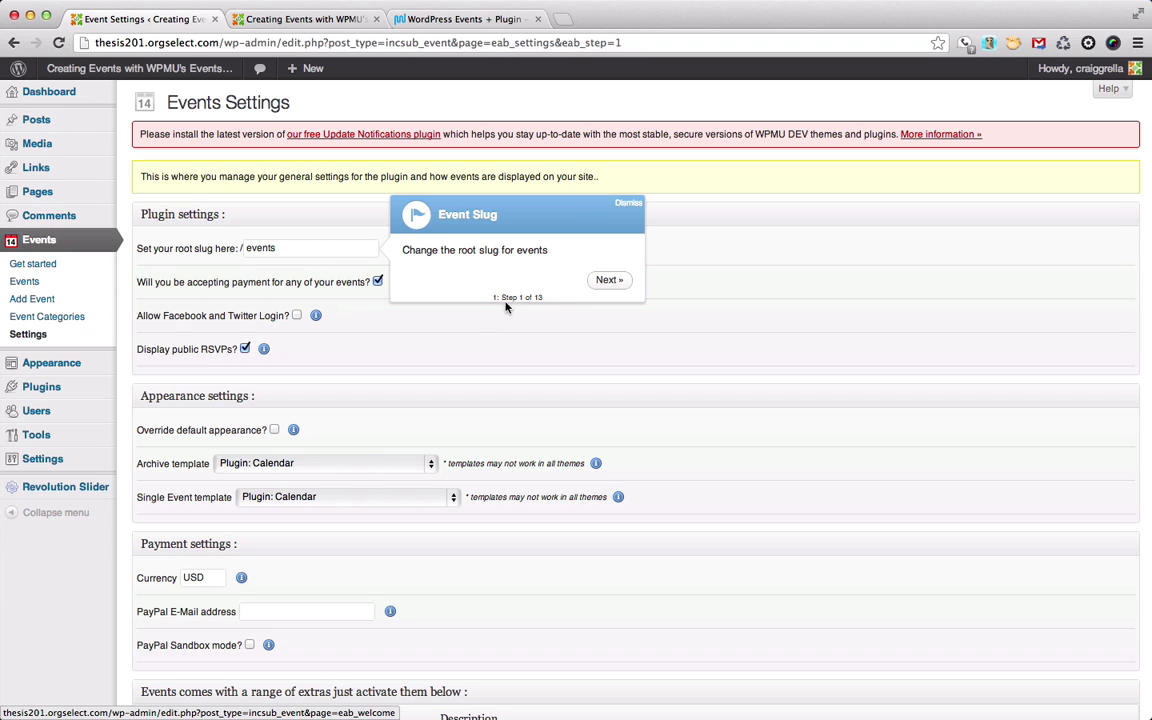
- Leave accepting payments unchecked and step the tour past the RSVP display step to close it
left_click(610, 281)
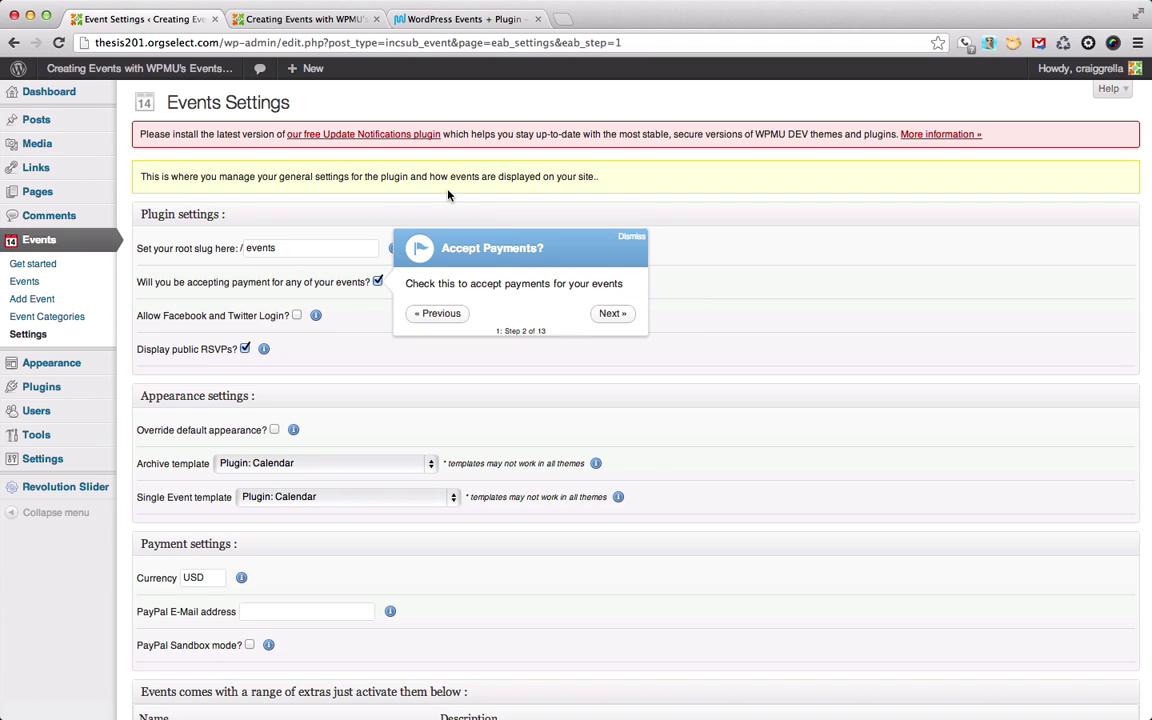
left_click(377, 282)
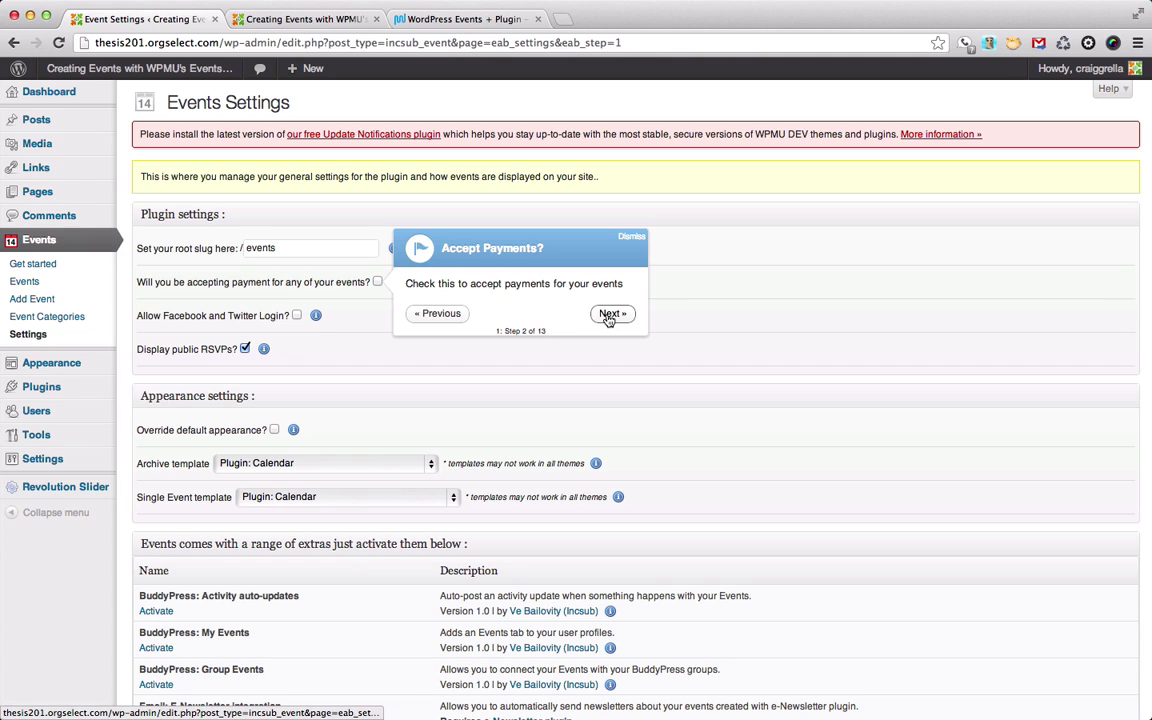
left_click(377, 282)
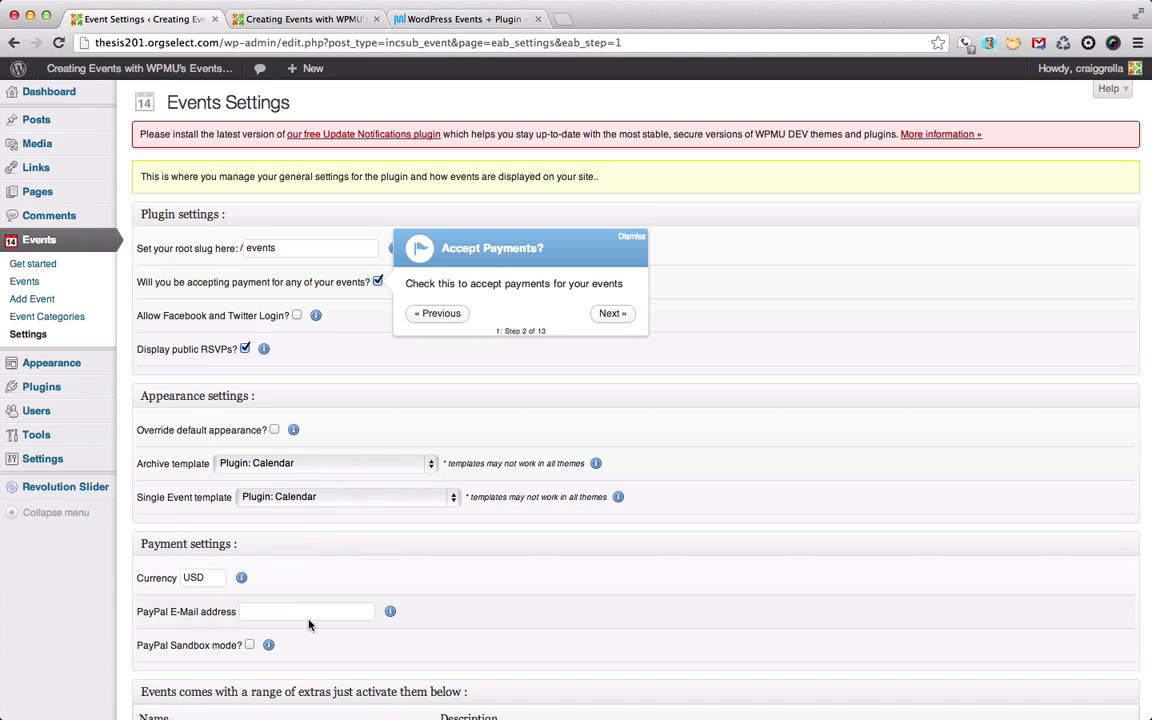
left_click(378, 283)
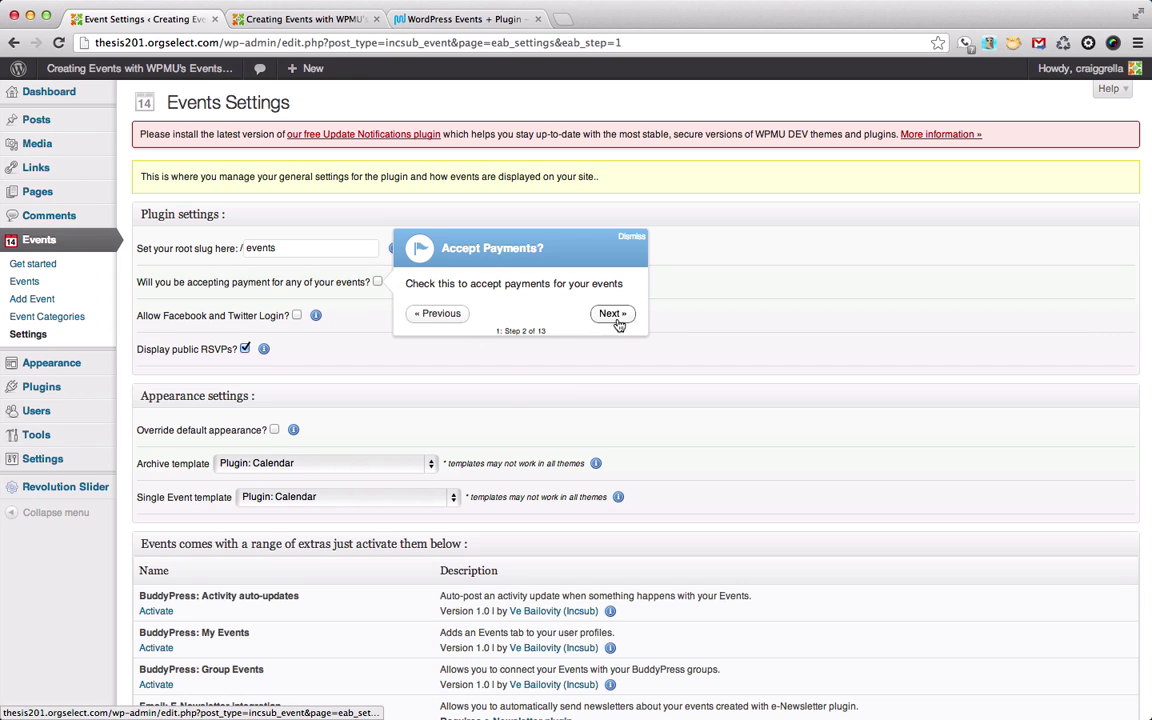
left_click(614, 316)
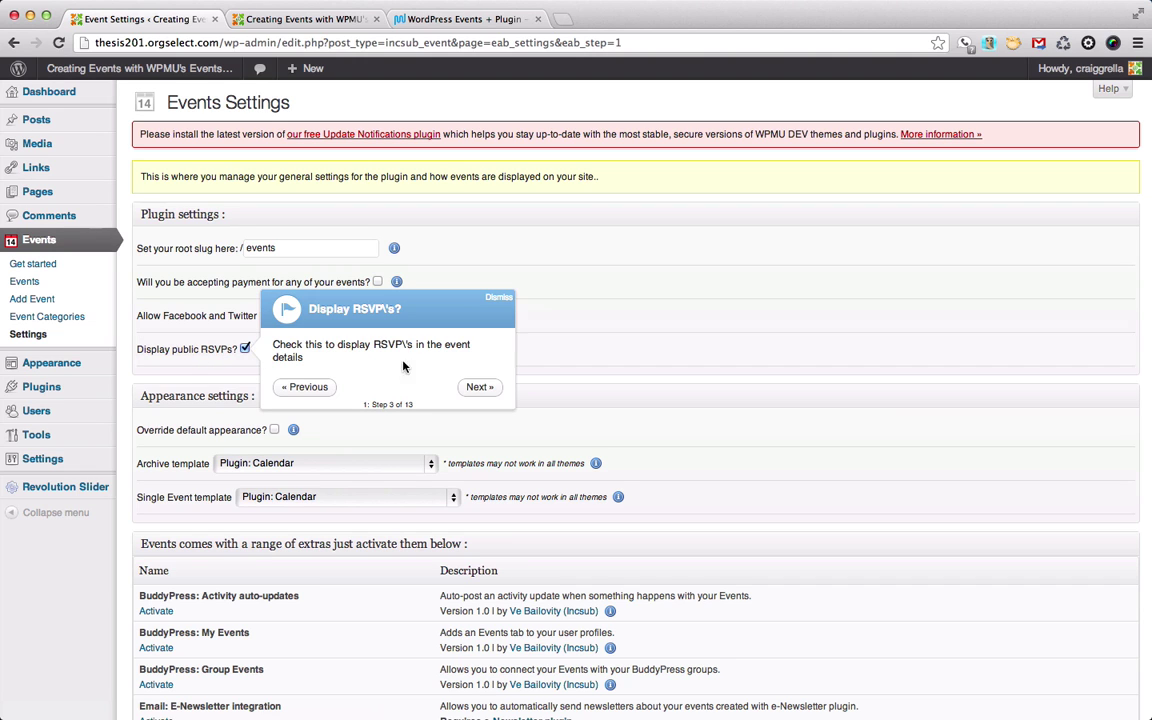
left_click(478, 387)
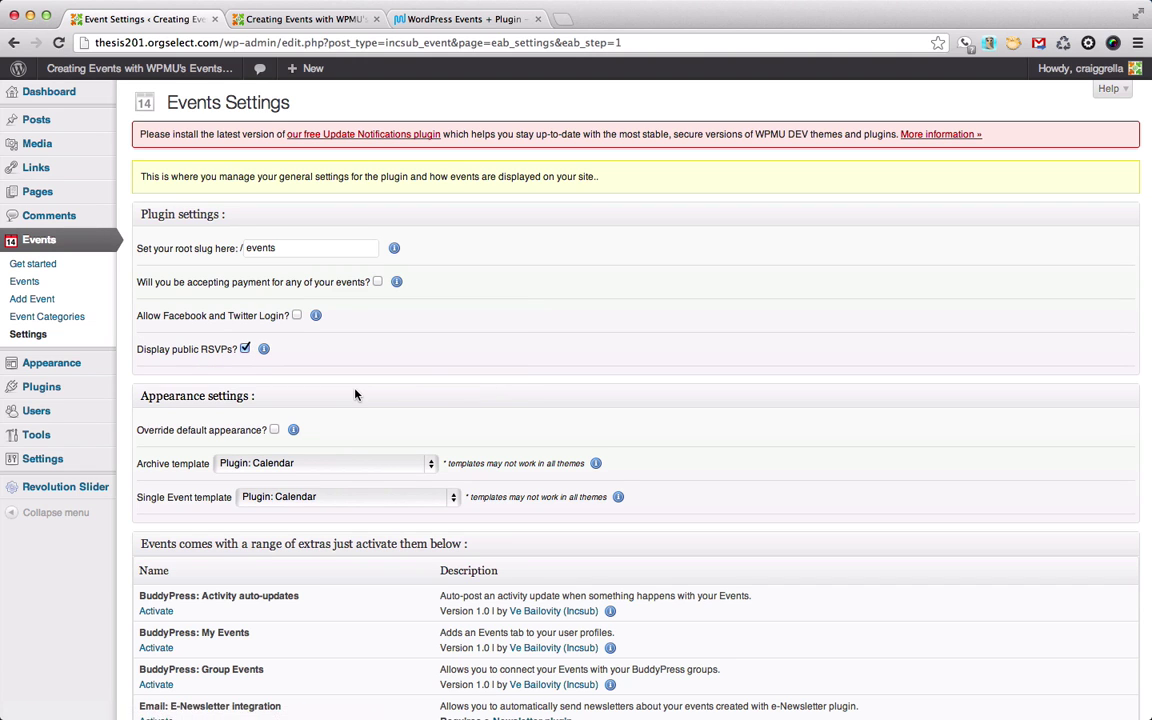
scroll(355, 394, "down", 2)
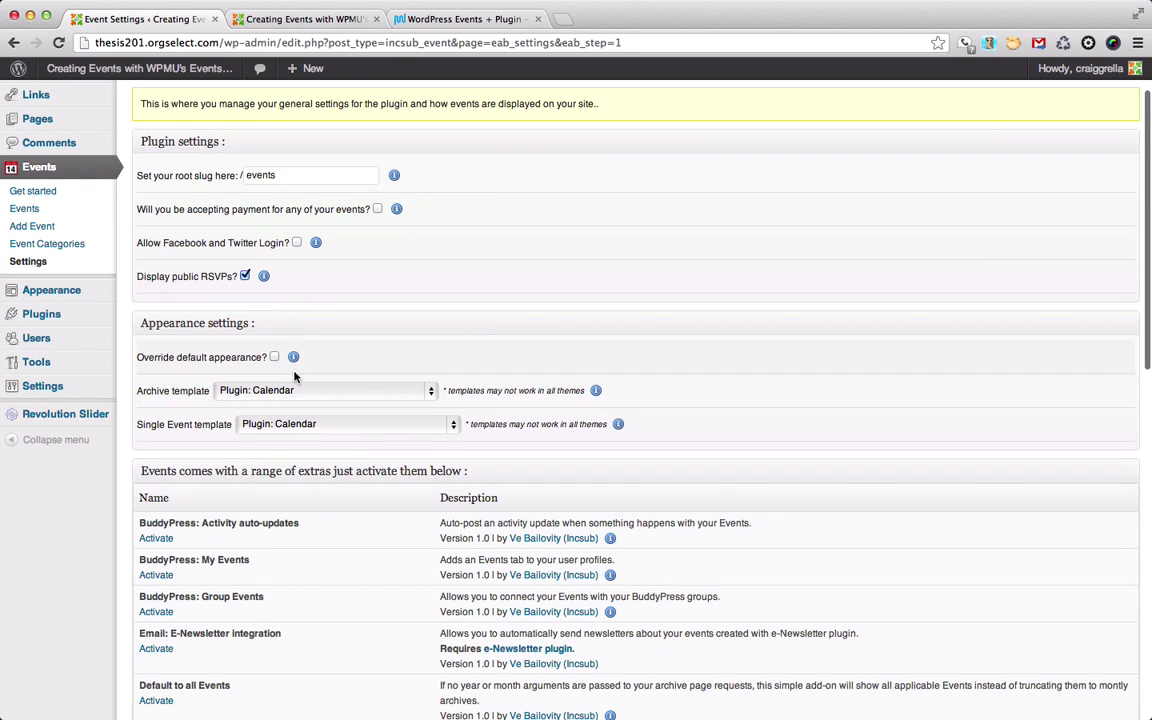
mouse_move(295, 362)
scroll(425, 385, "down", 3)
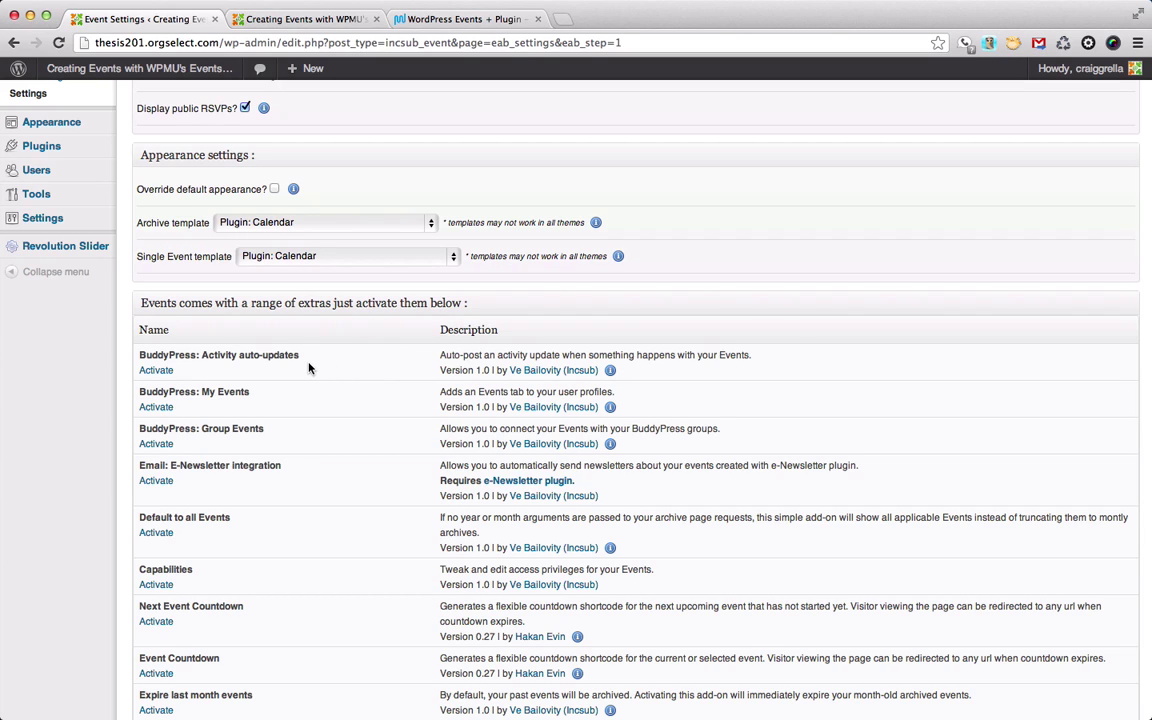
scroll(309, 369, "down", 1)
scroll(216, 494, "down", 2)
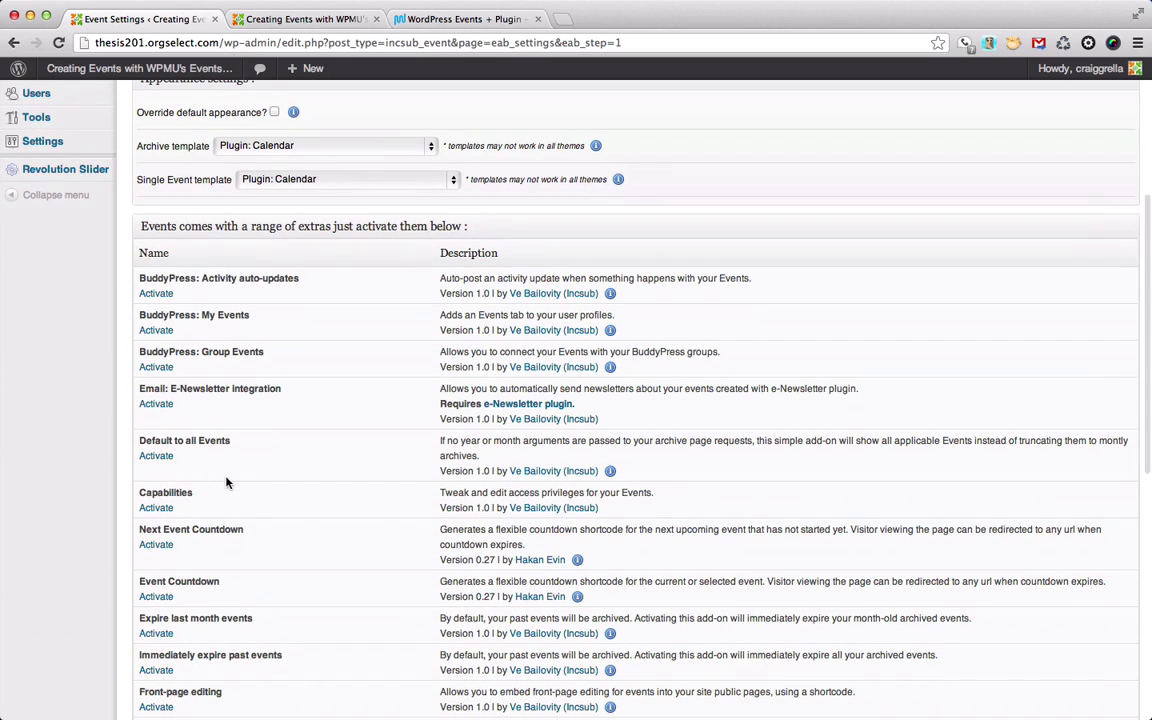
scroll(227, 482, "down", 2)
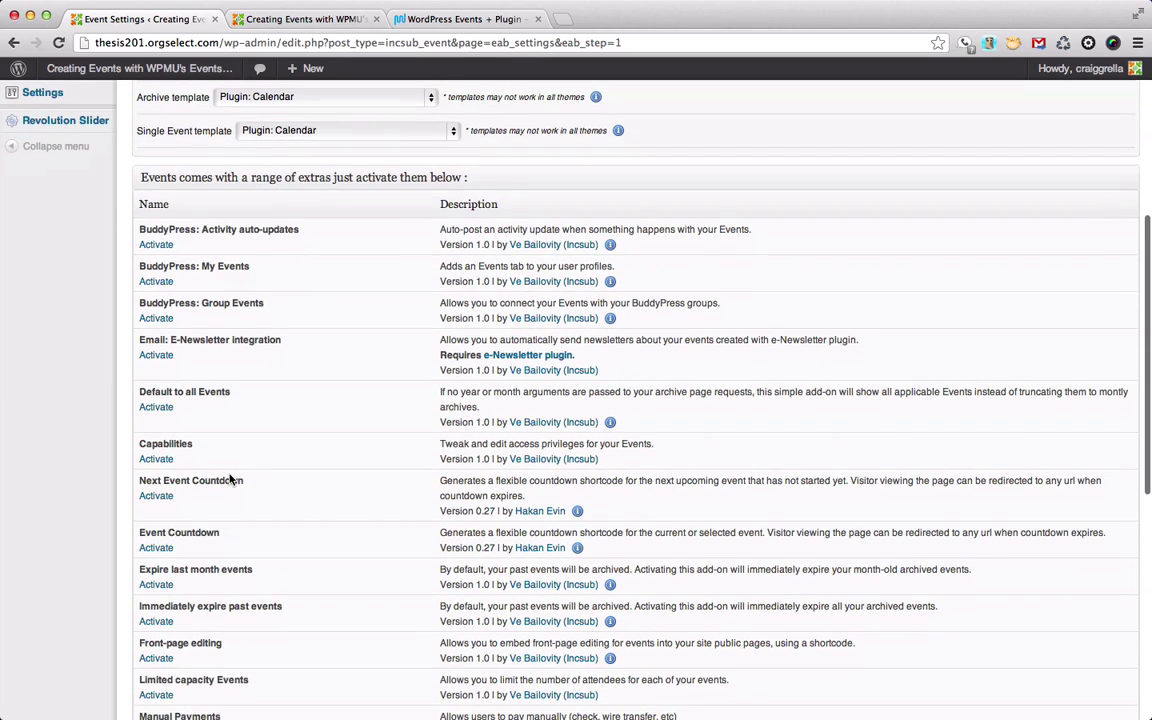
scroll(229, 480, "down", 4)
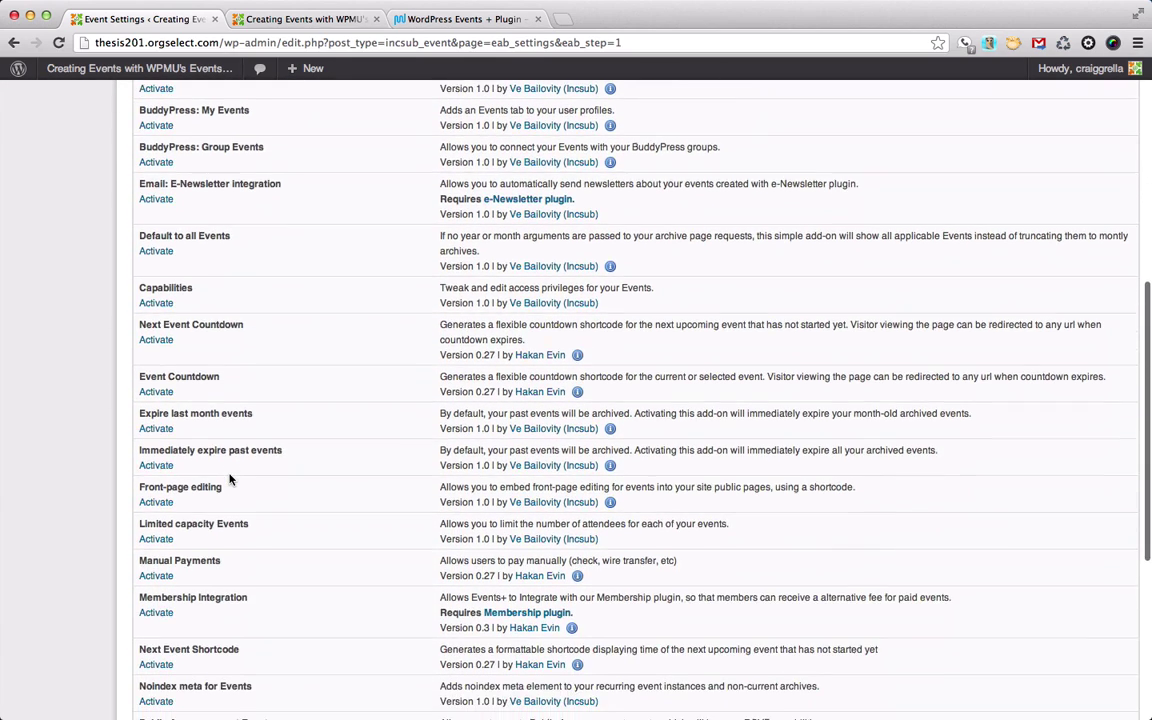
scroll(229, 480, "down", 3)
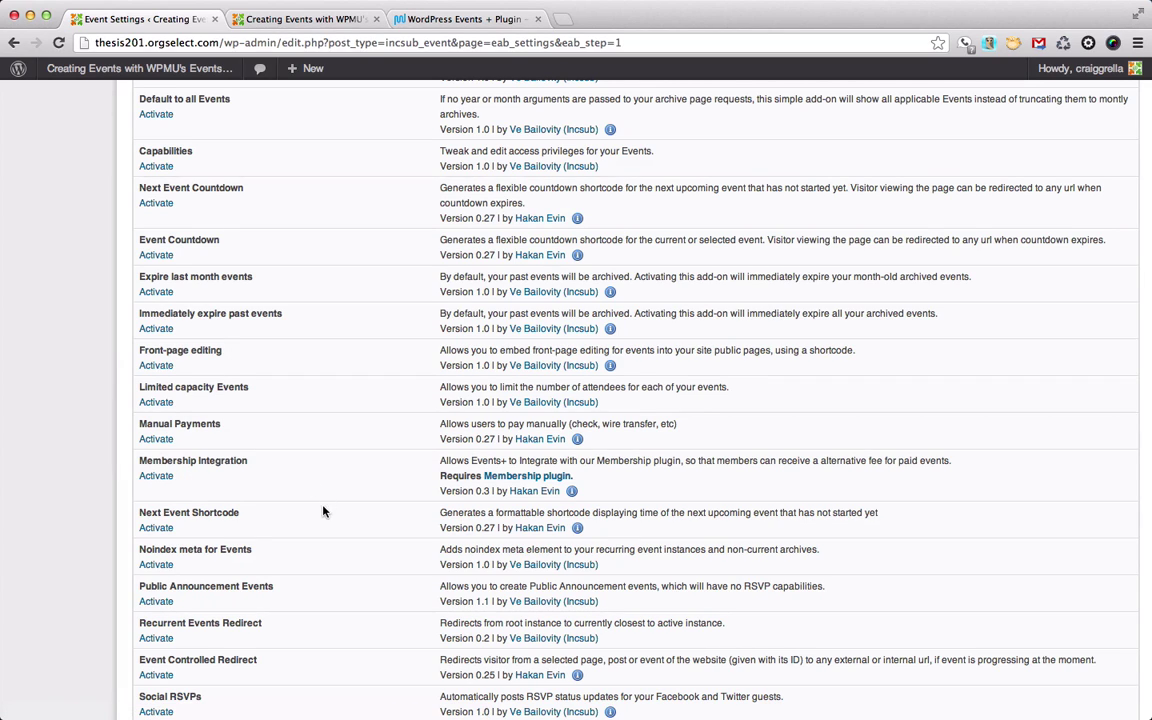
scroll(323, 511, "down", 5)
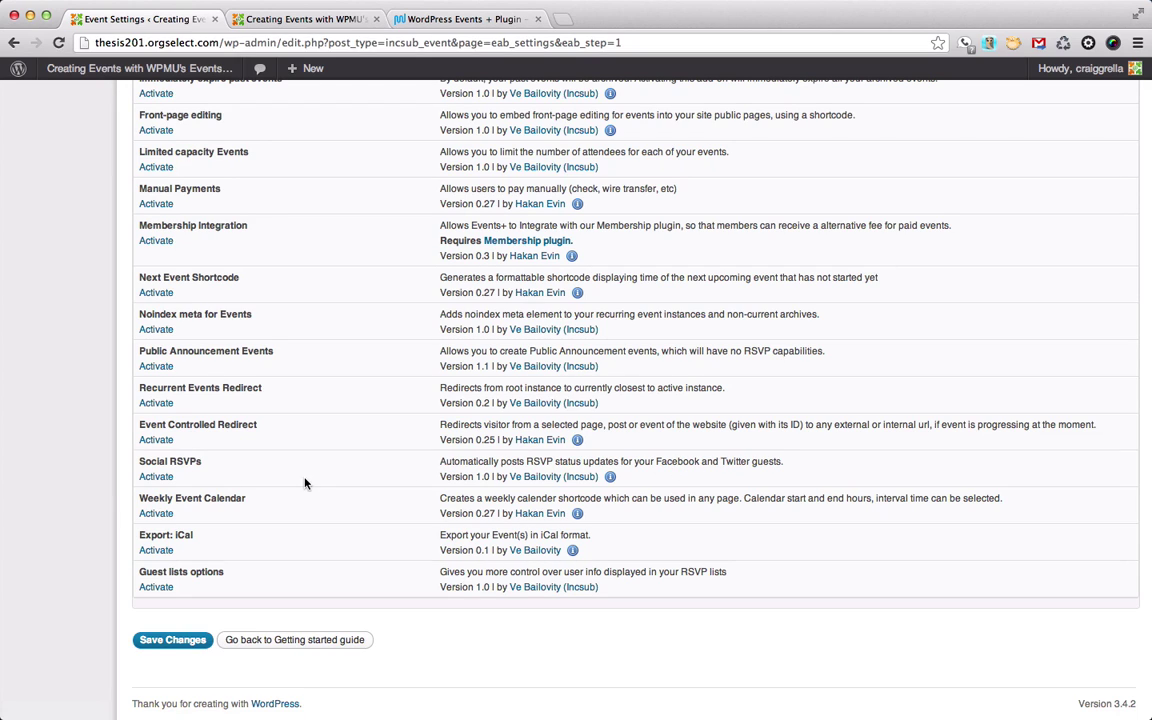
- Save the Events settings and advance the tour to the blank Add New Event form
left_click(175, 641)
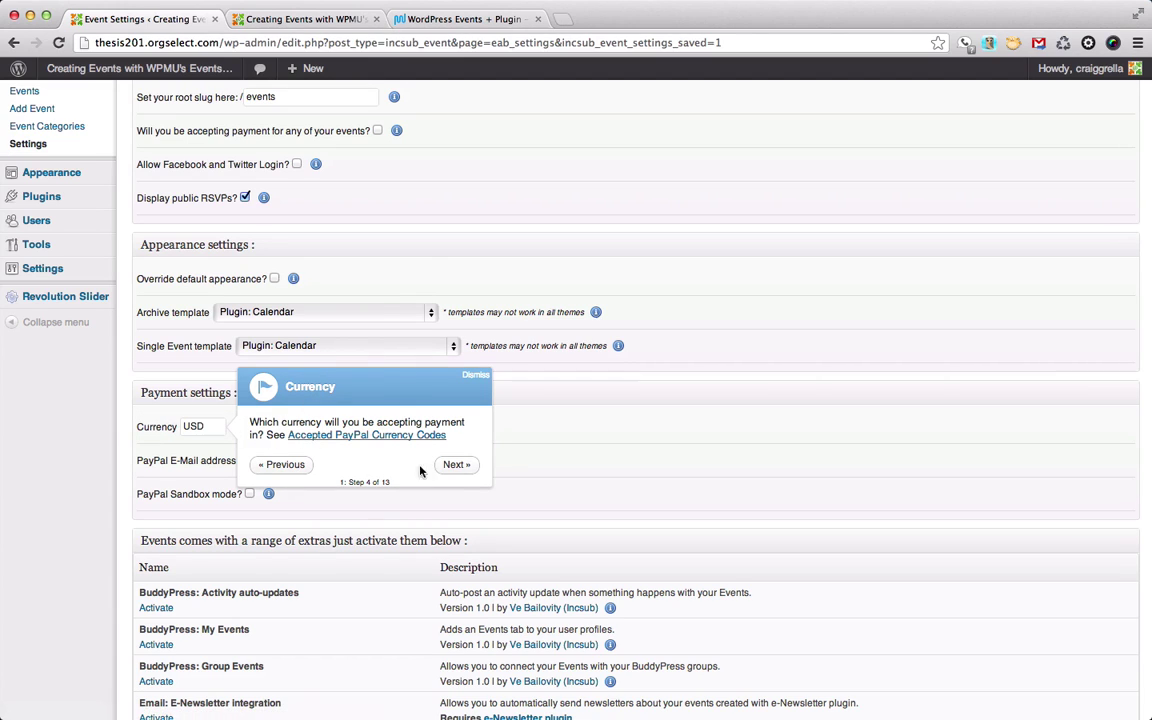
left_click(458, 465)
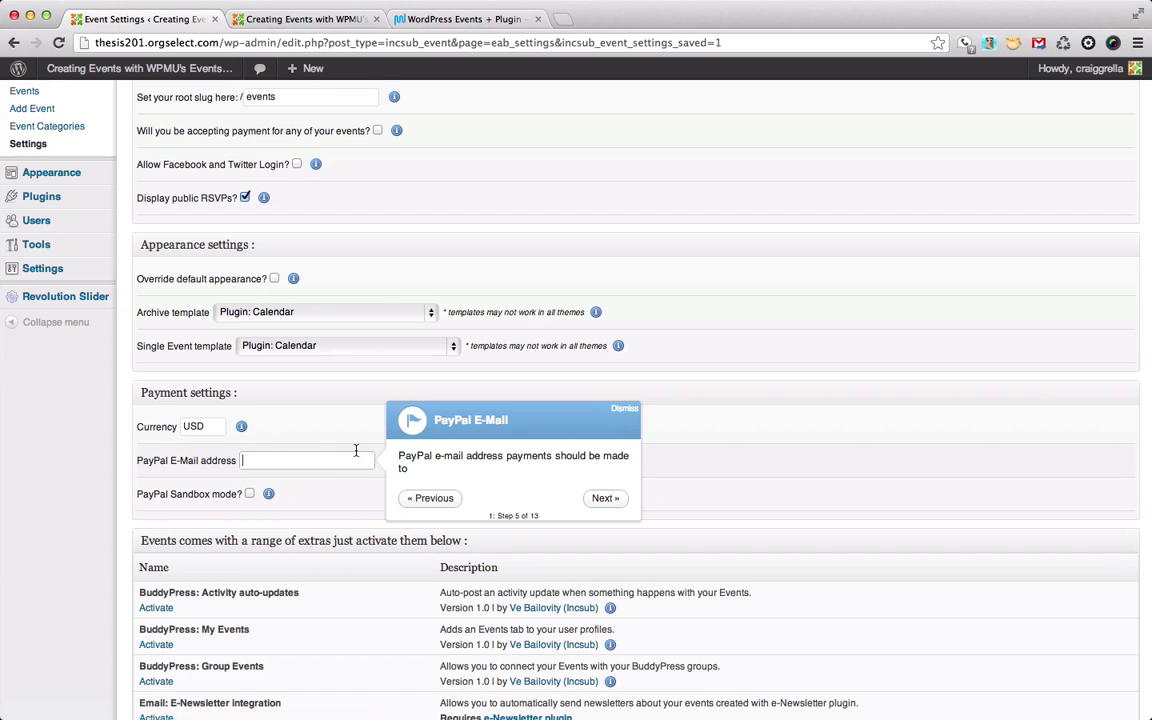
left_click(603, 499)
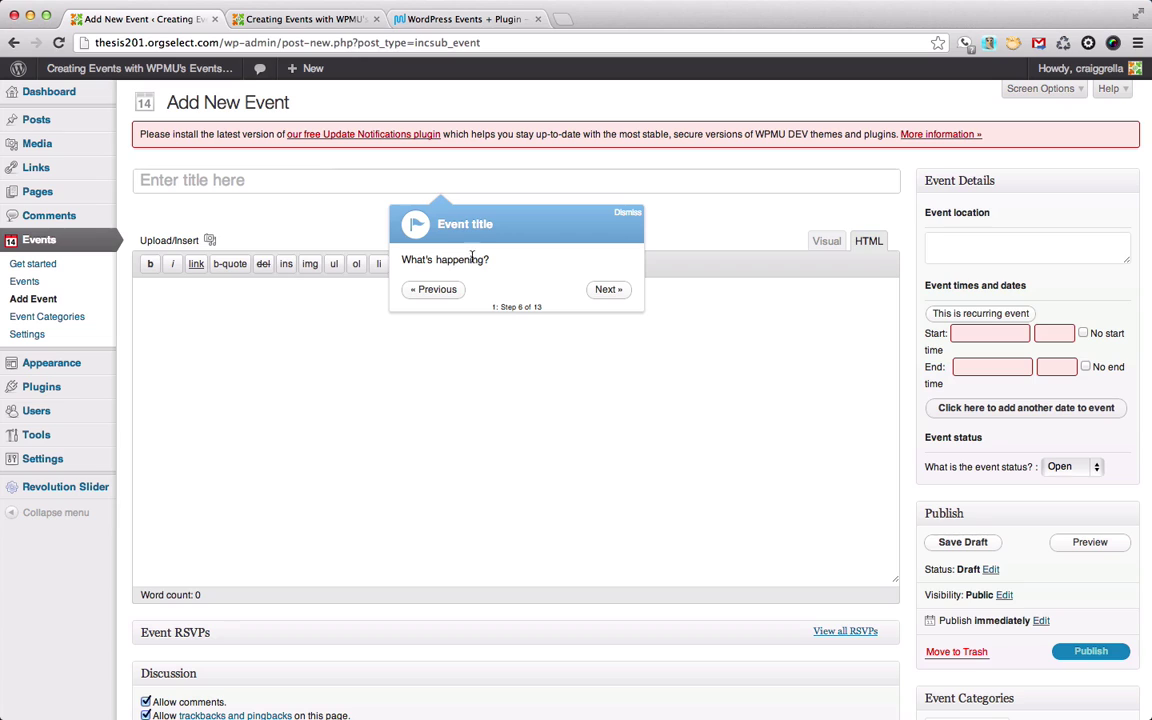
- Title the event 'My Spectacular Event' and enter a two-line Seattle street address as its location
left_click(312, 181)
type("M")
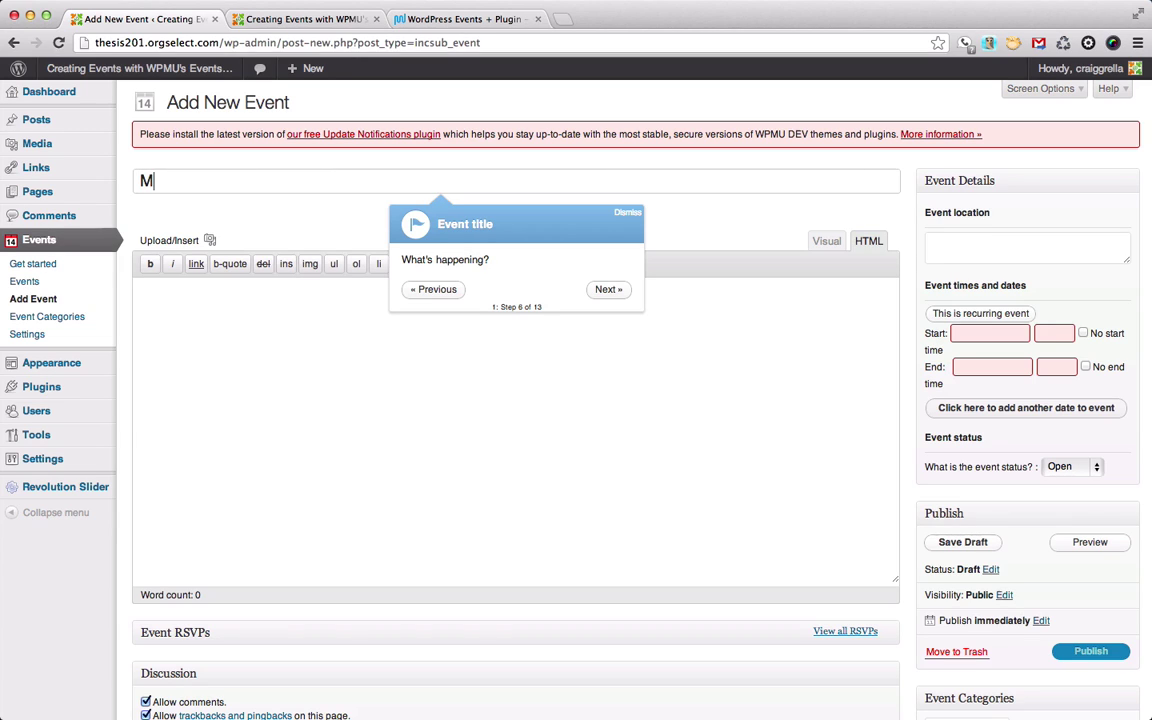
type("y Spectacular Event")
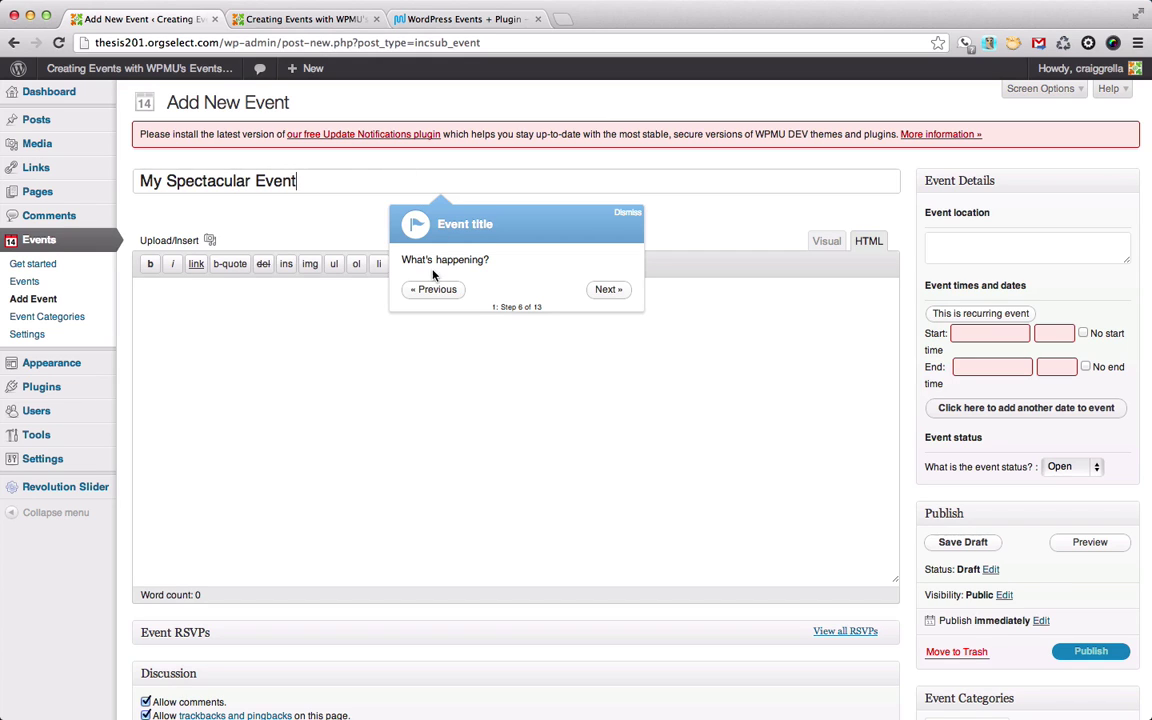
left_click(612, 290)
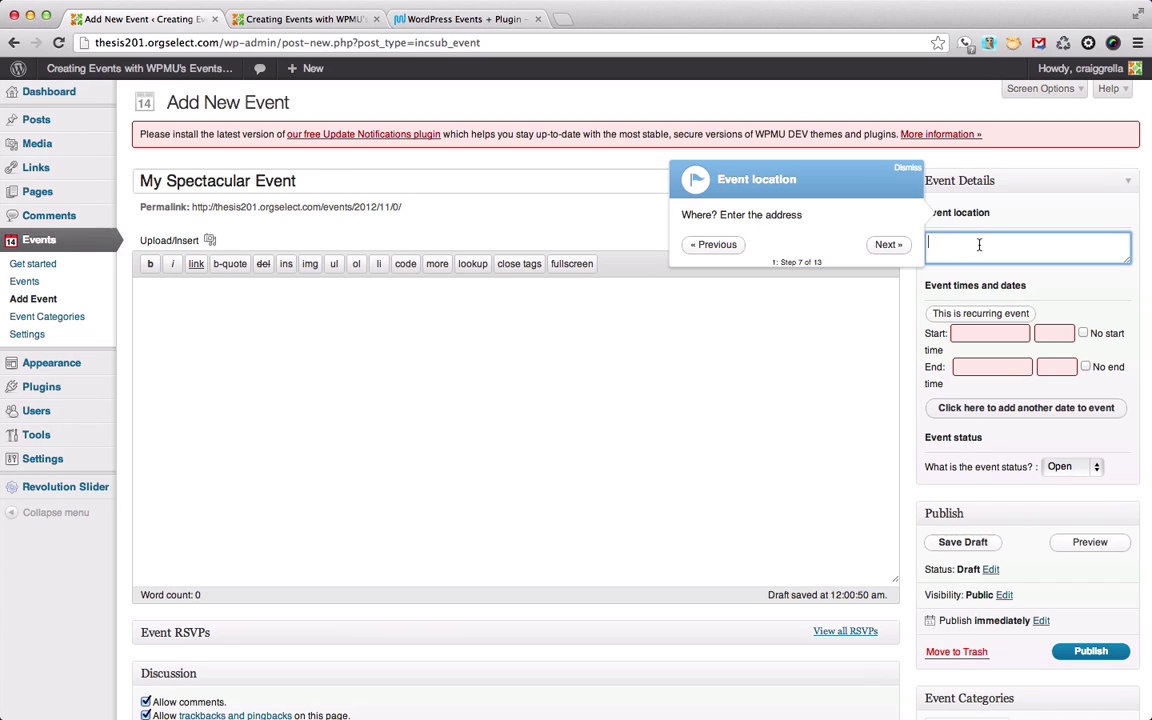
type("100 Main Street")
key("Return")
type("Seattle, W")
left_click(888, 244)
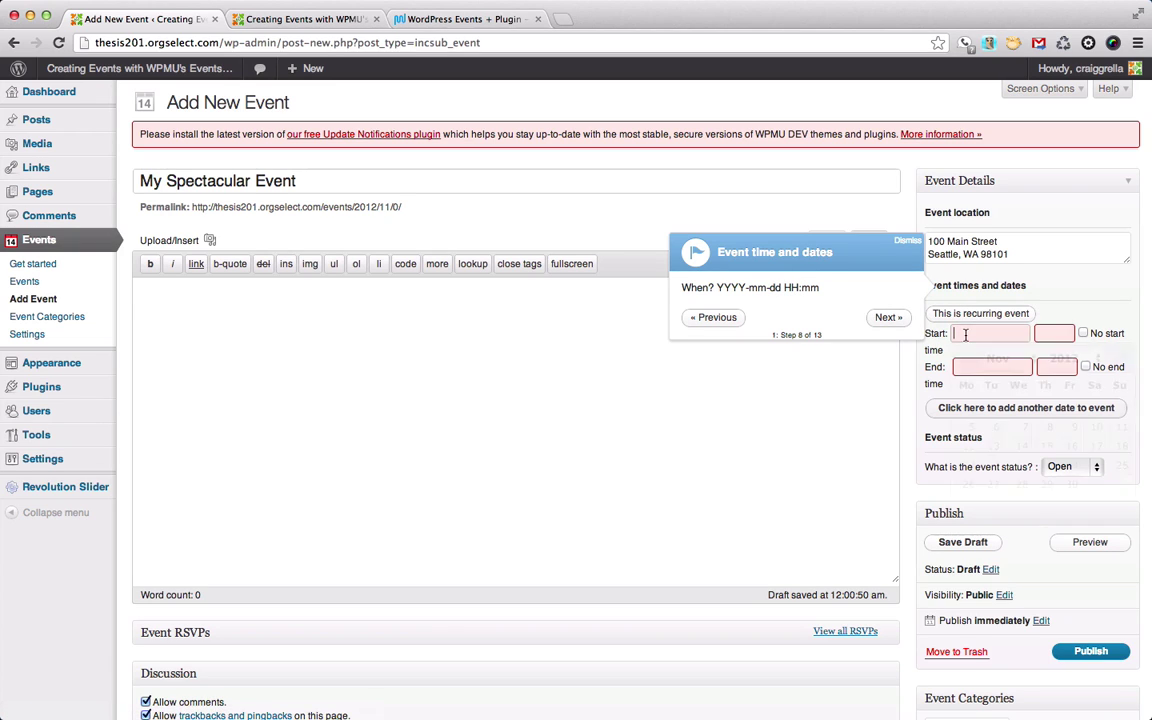
- Set start and end dates to 15 November 2012, from 10:00 to 11:00
left_click(975, 334)
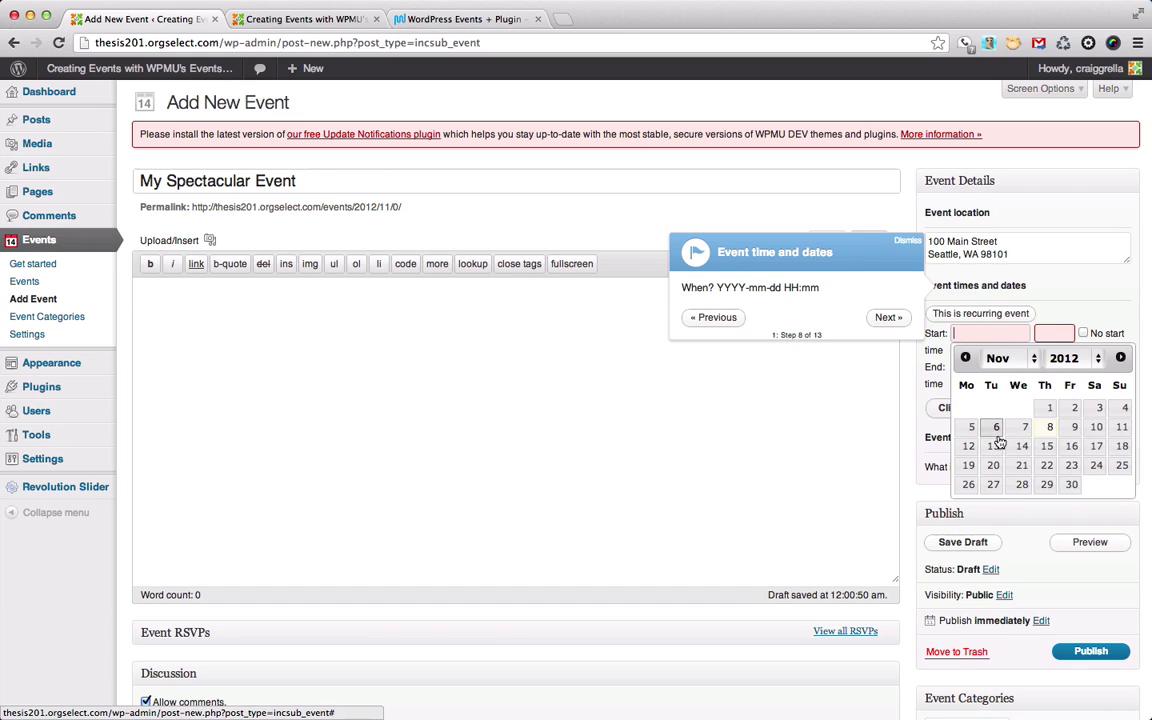
left_click(1048, 451)
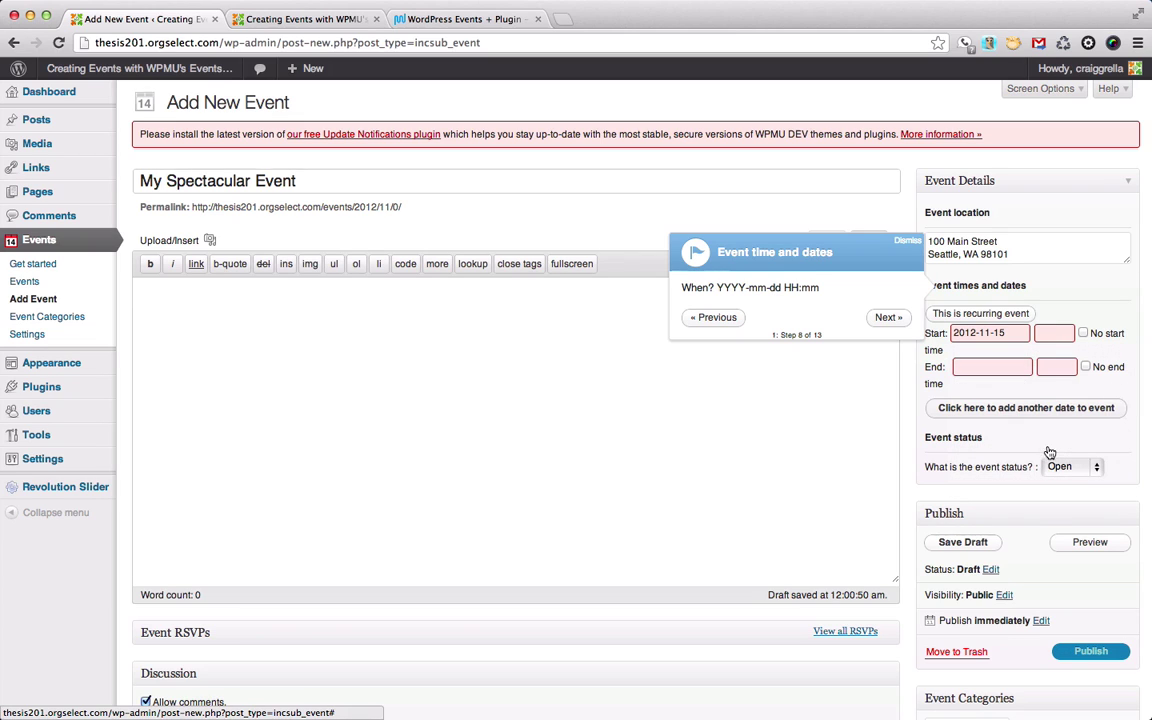
left_click(1053, 333)
type("10:00")
left_click(988, 366)
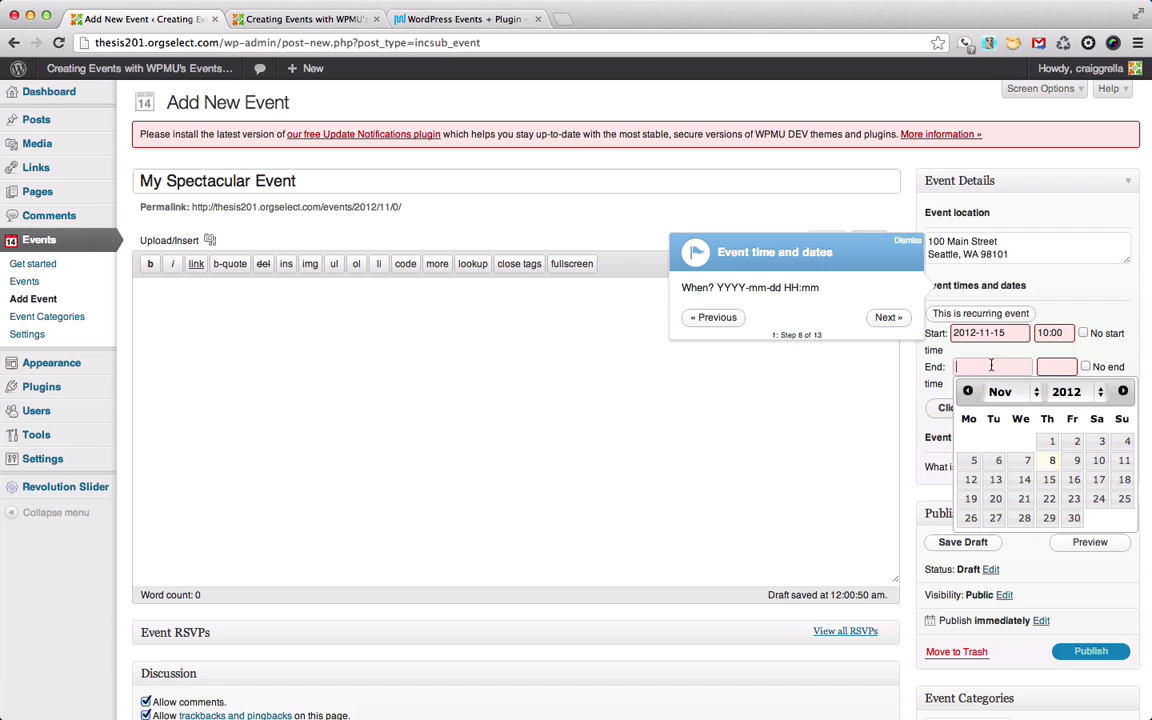
left_click(1049, 479)
left_click(1059, 366)
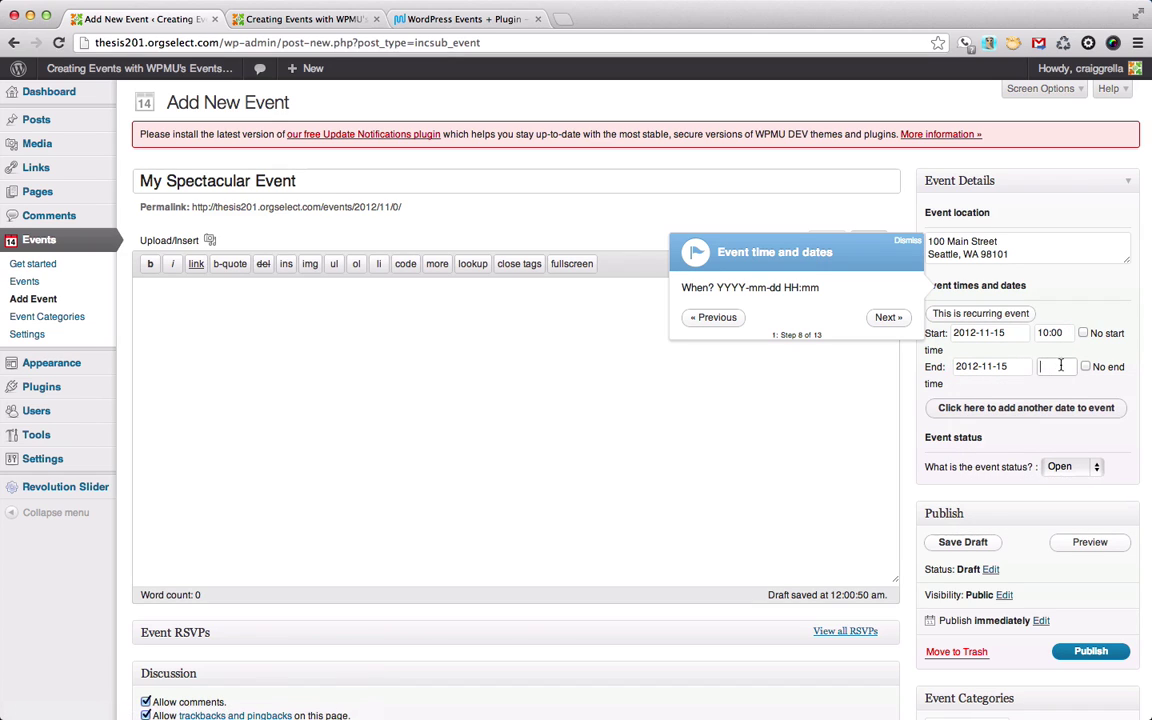
type("11:00")
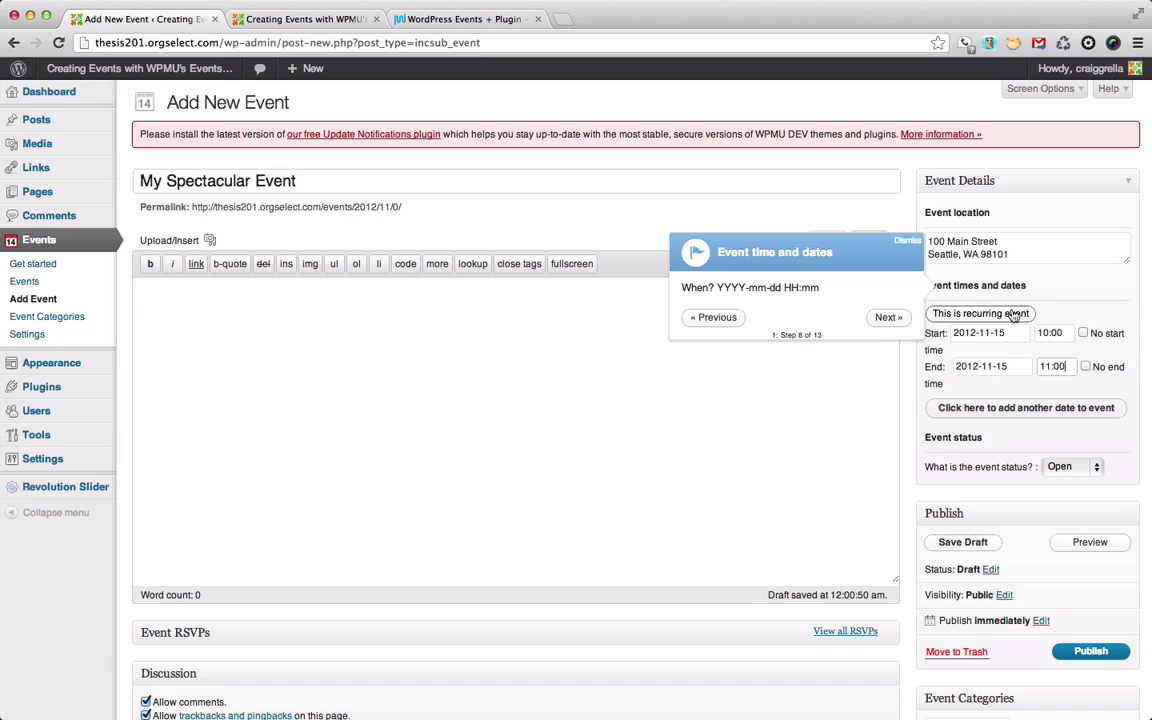
left_click(897, 319)
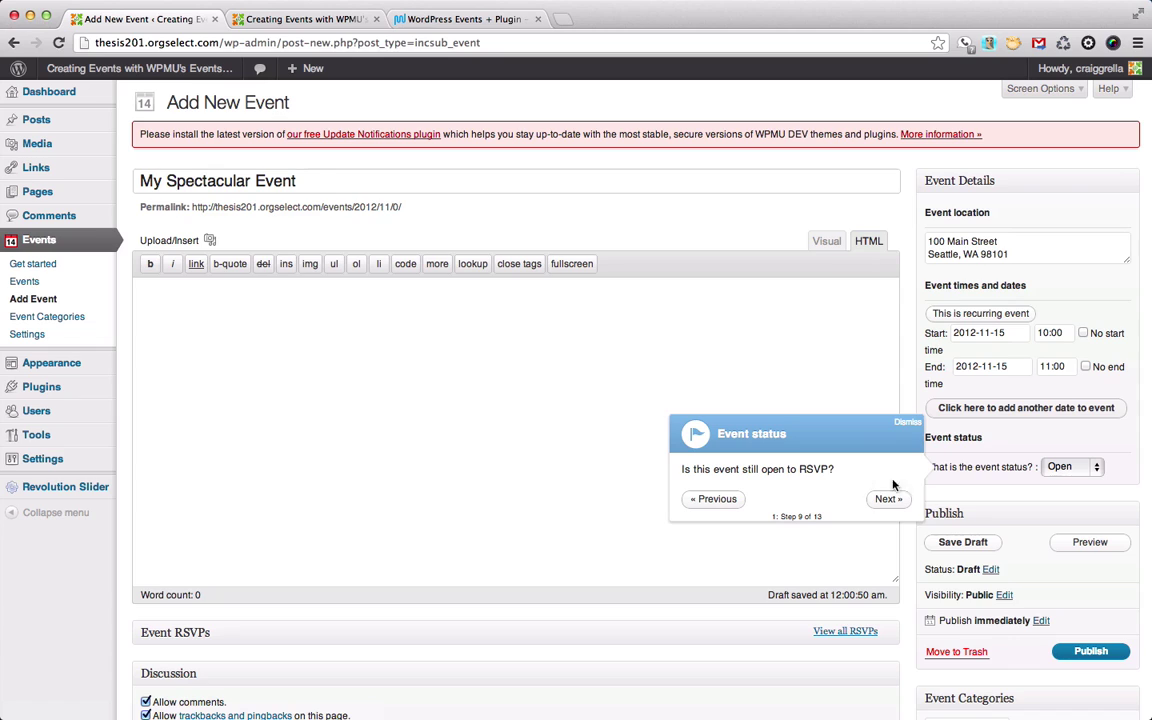
- Keep the event status on Open and finish the guided tour
left_click(1097, 468)
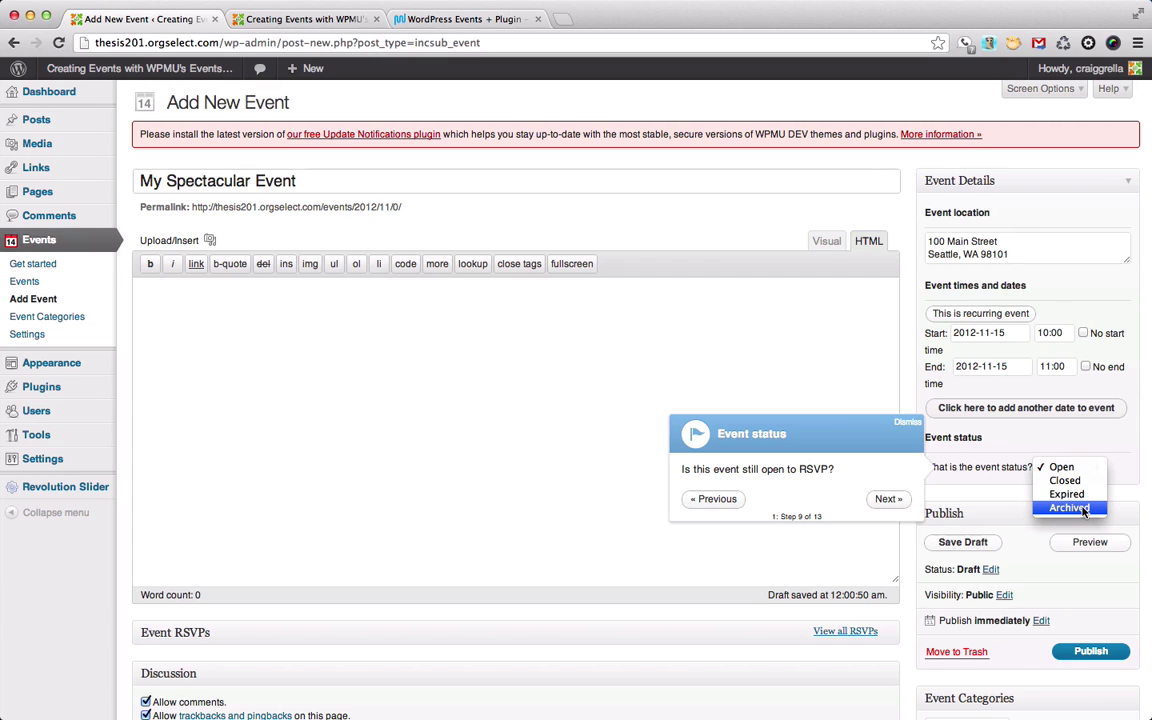
left_click(996, 444)
left_click(888, 498)
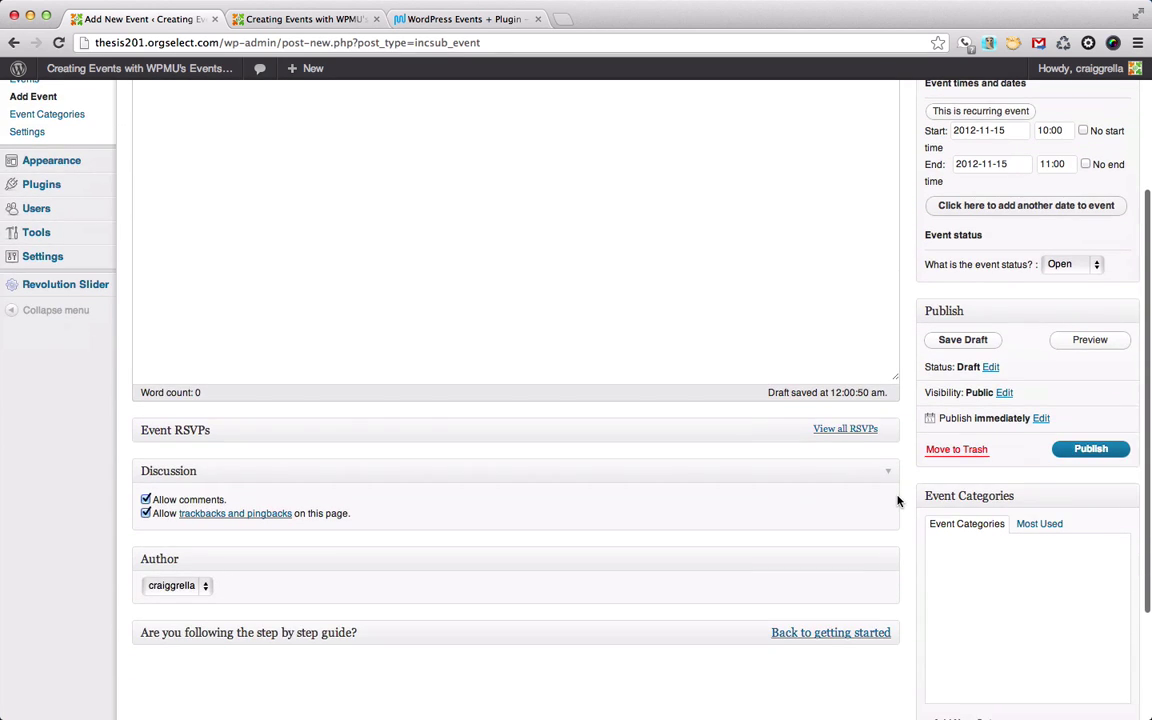
scroll(897, 498, "up", 6)
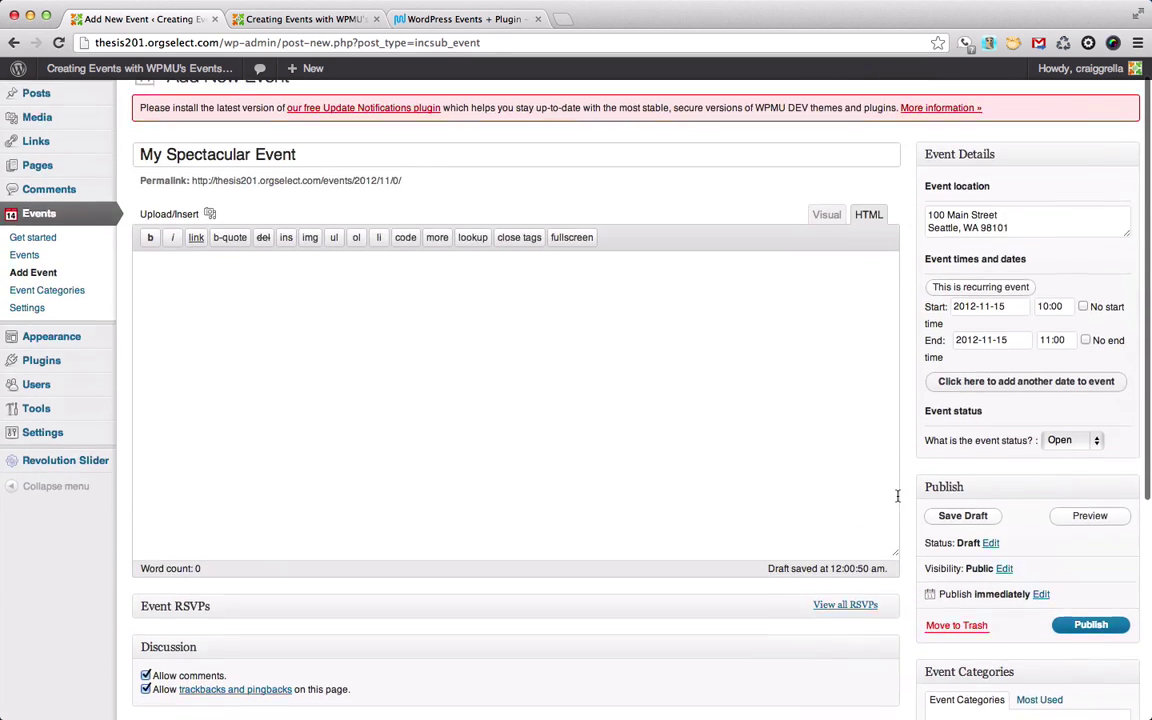
scroll(897, 496, "up", 1)
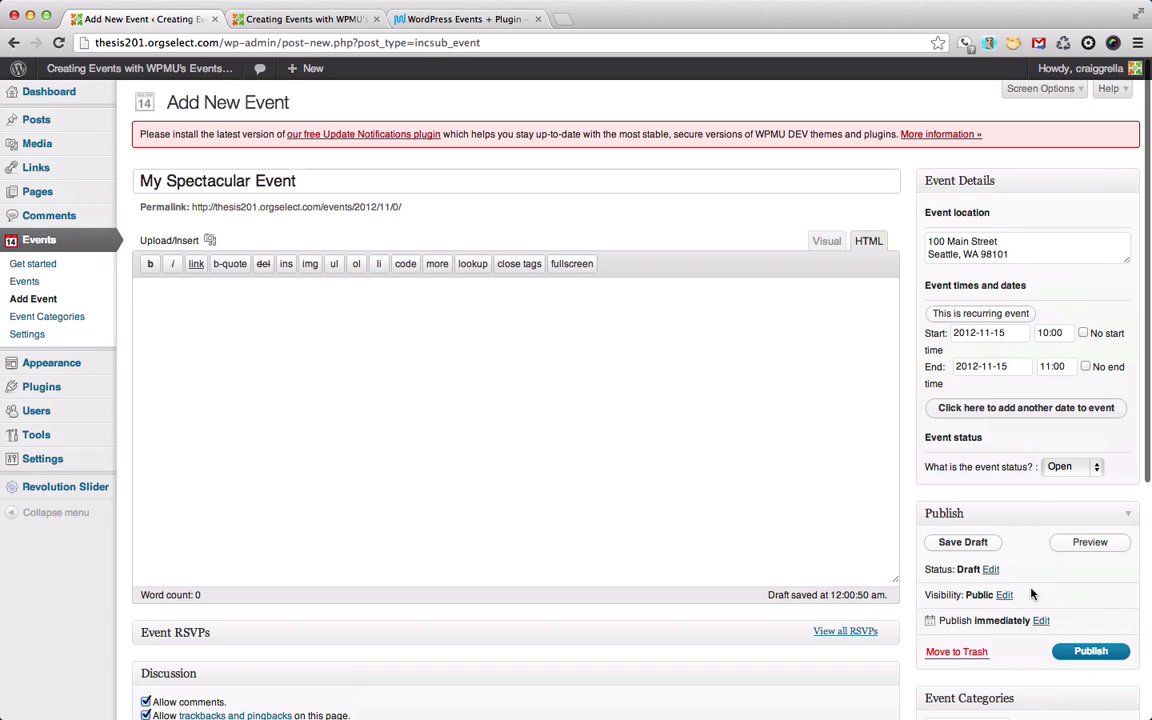
scroll(1032, 594, "down", 3)
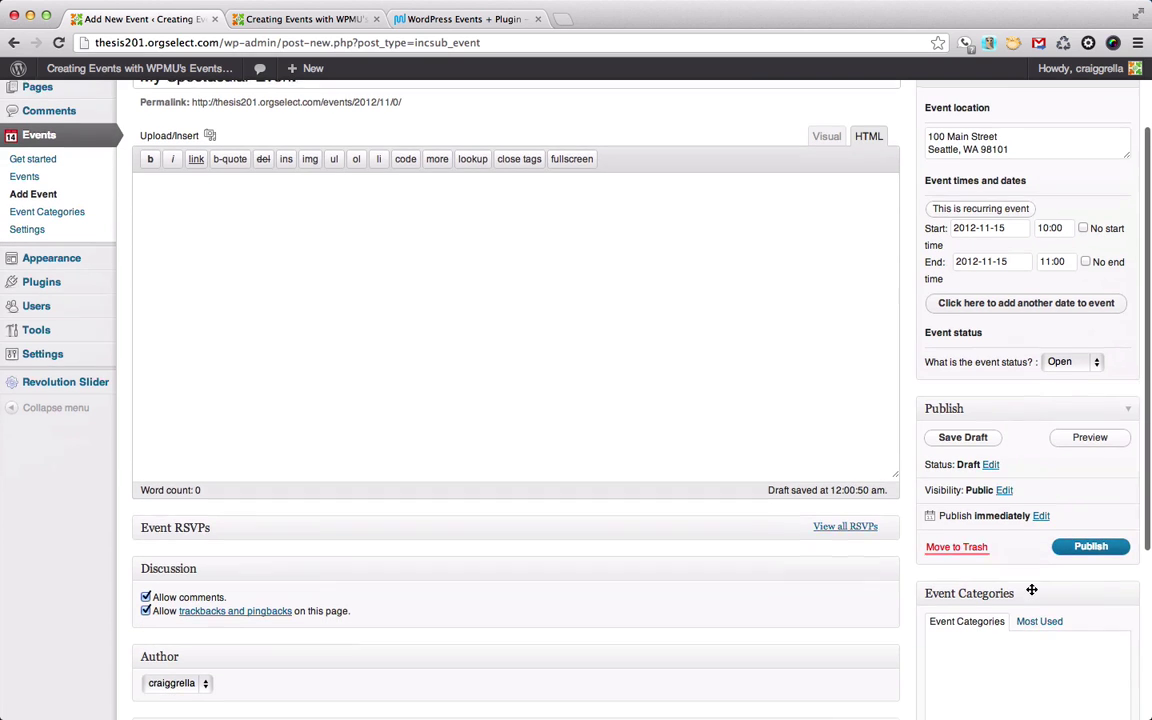
- Expand View all RSVPs to confirm the event has no bookings yet
left_click(884, 527)
scroll(707, 548, "down", 3)
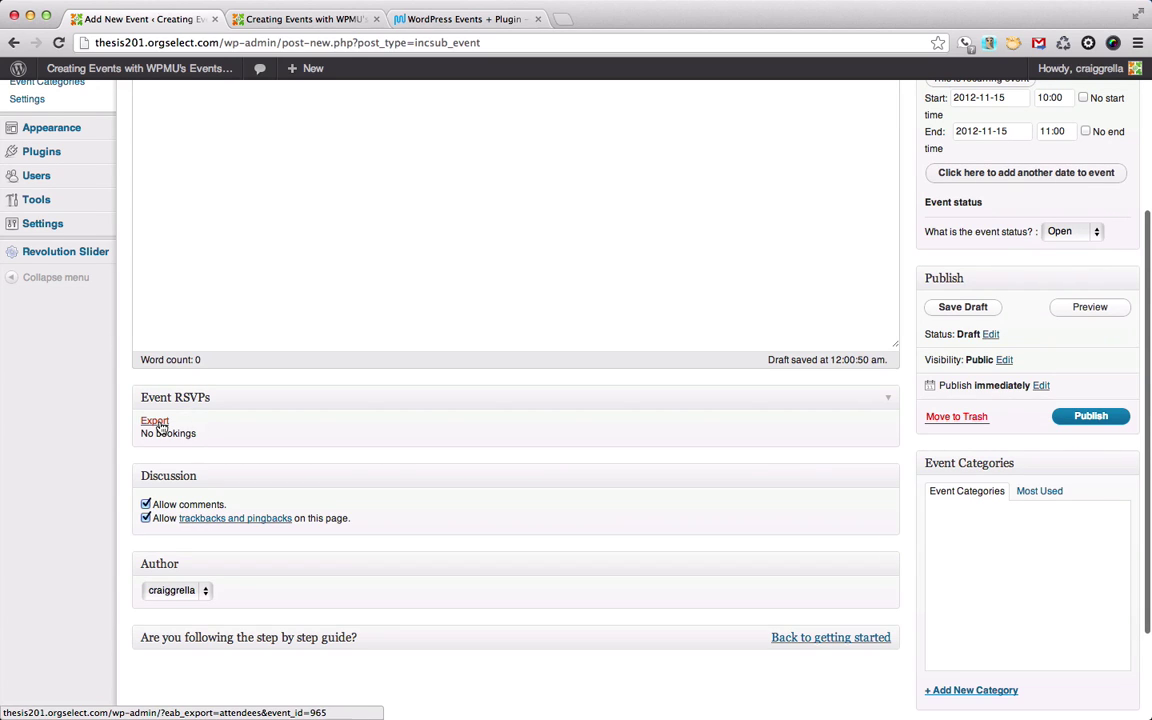
scroll(239, 477, "down", 2)
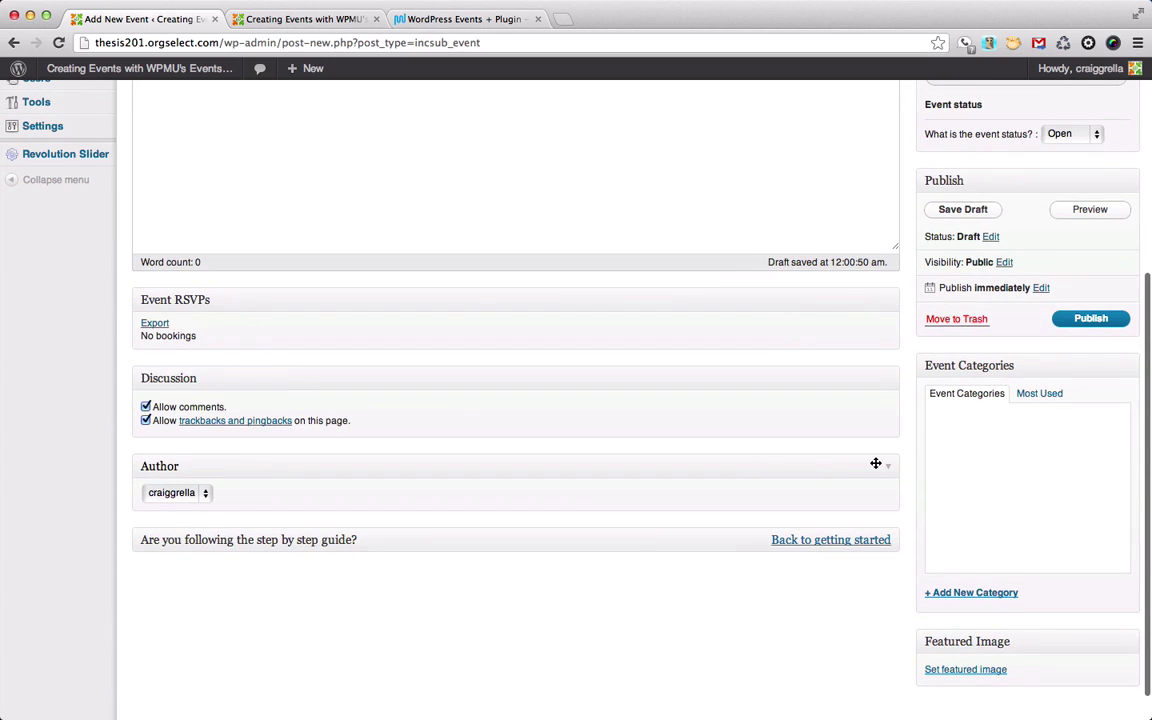
scroll(874, 463, "up", 7)
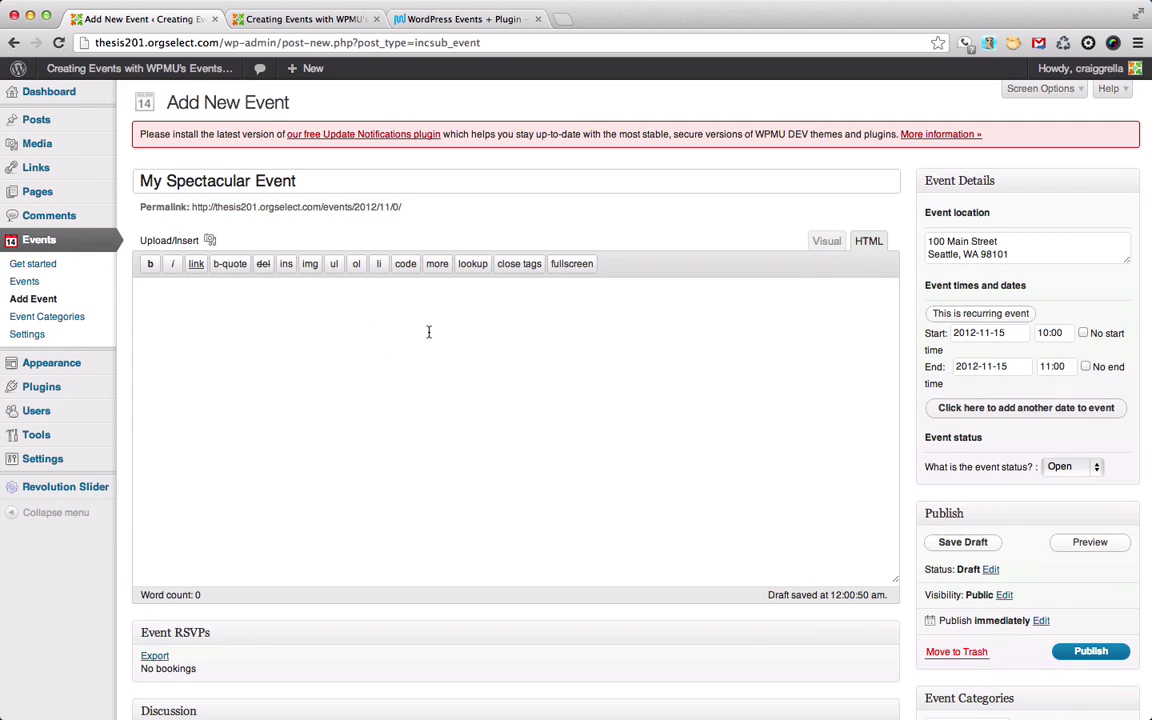
type("This is descript")
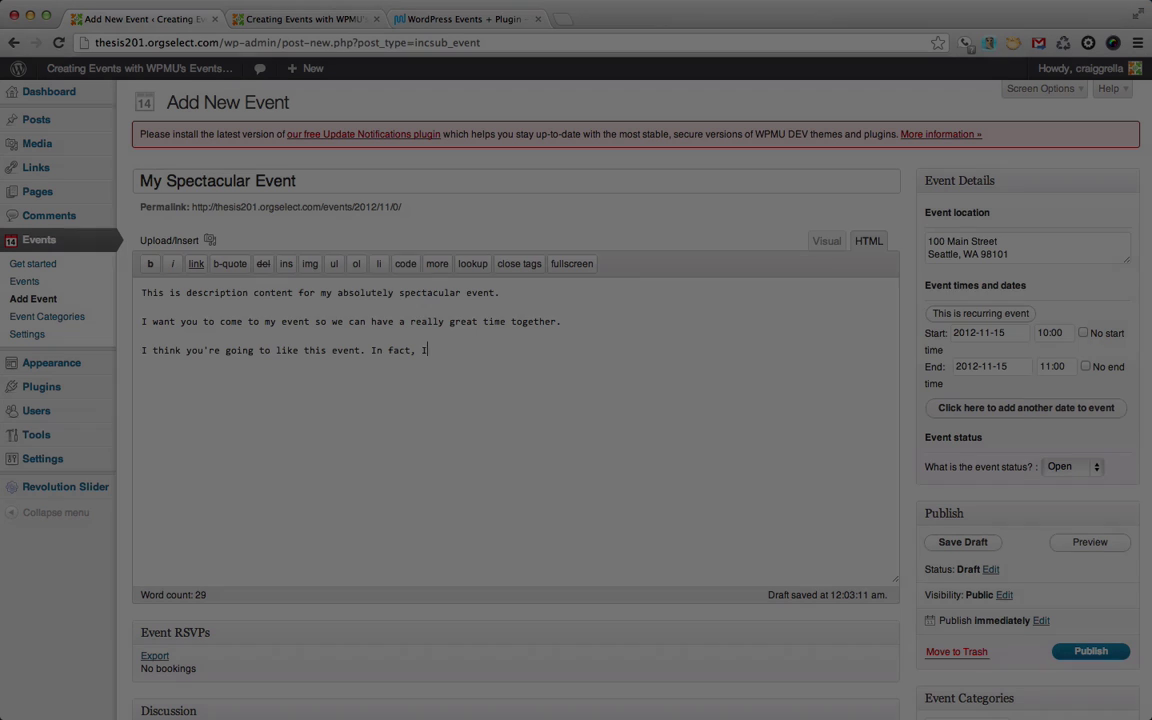
type("guarantee it.")
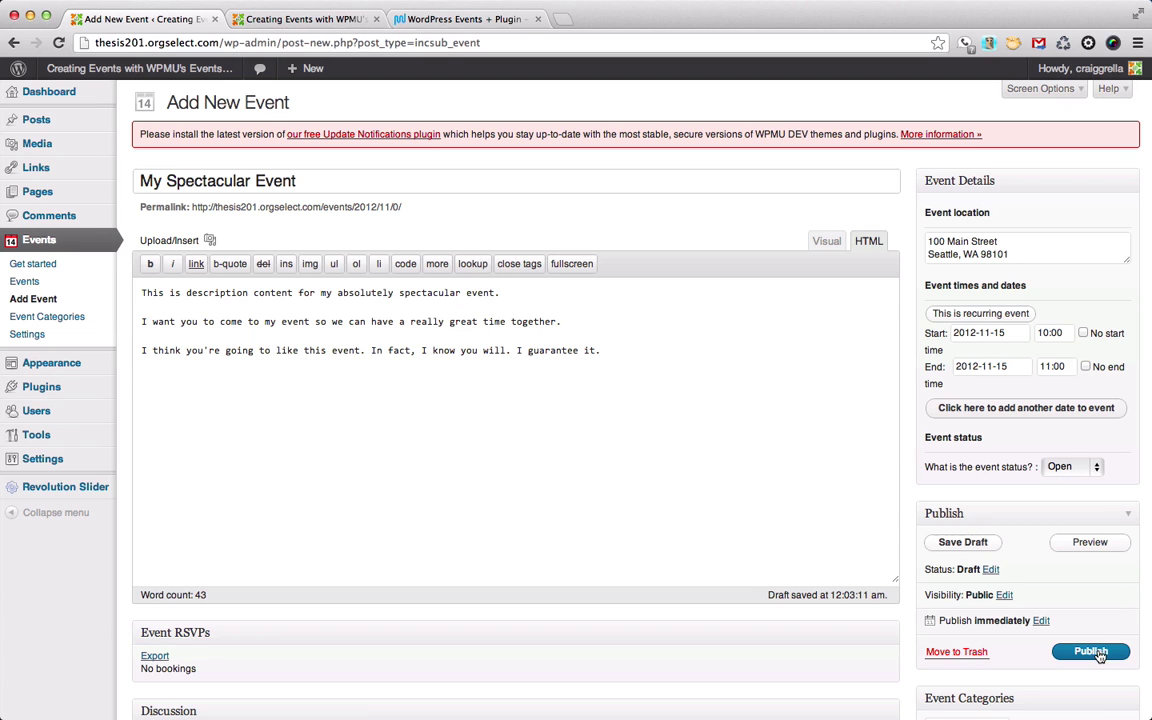
left_click(1095, 652)
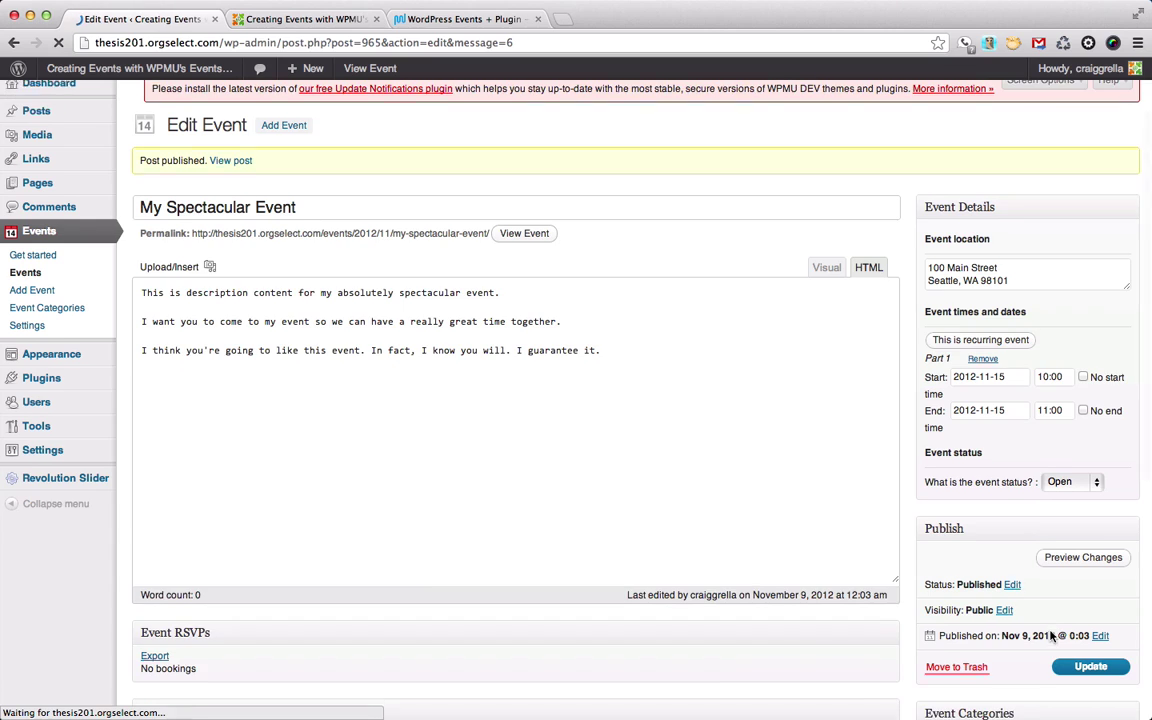
scroll(1050, 636, "down", 3)
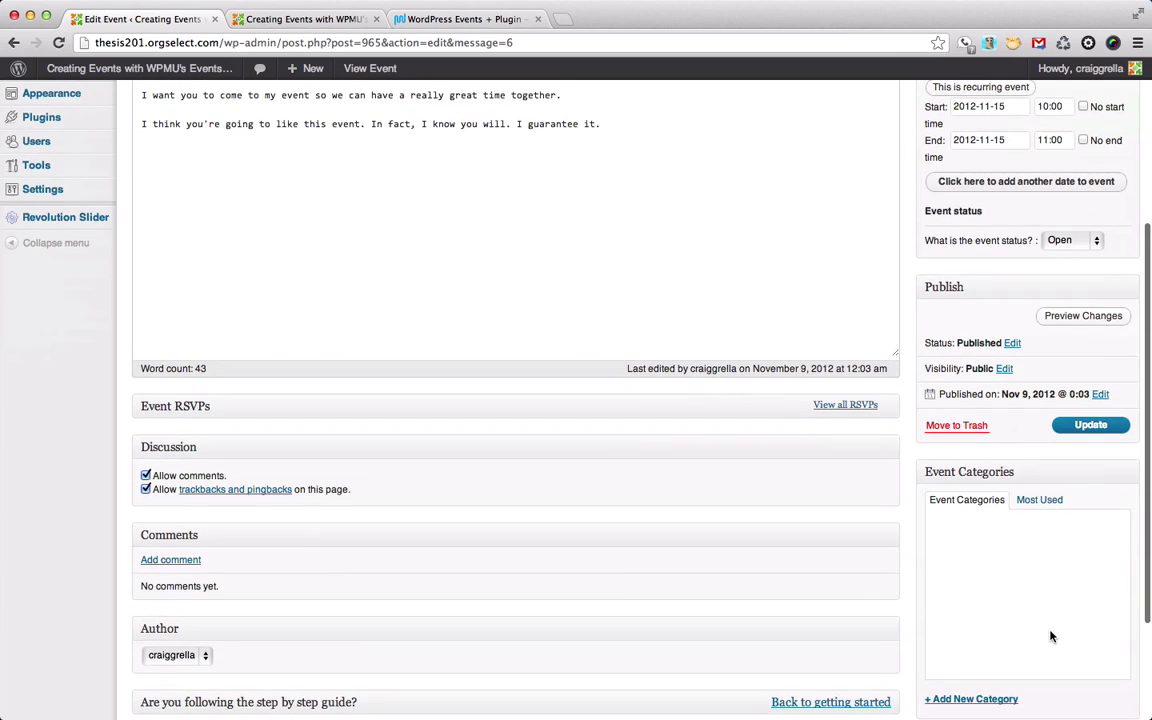
scroll(1040, 620, "down", 3)
scroll(988, 487, "up", 1)
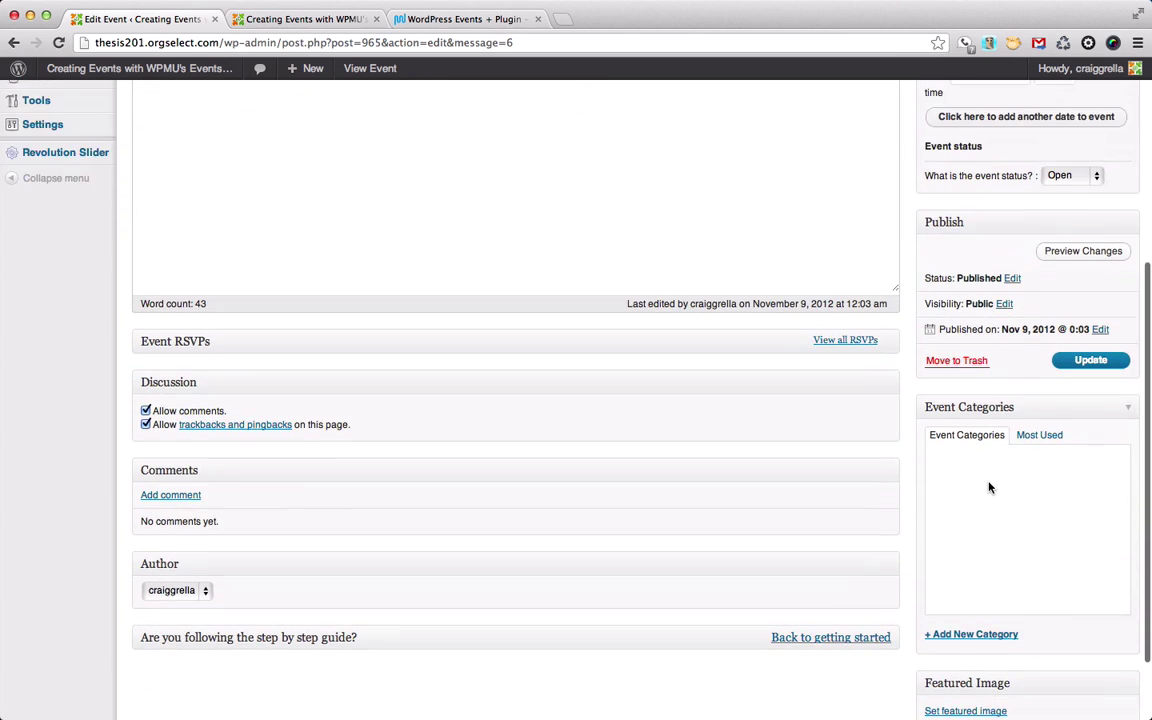
scroll(988, 487, "down", 2)
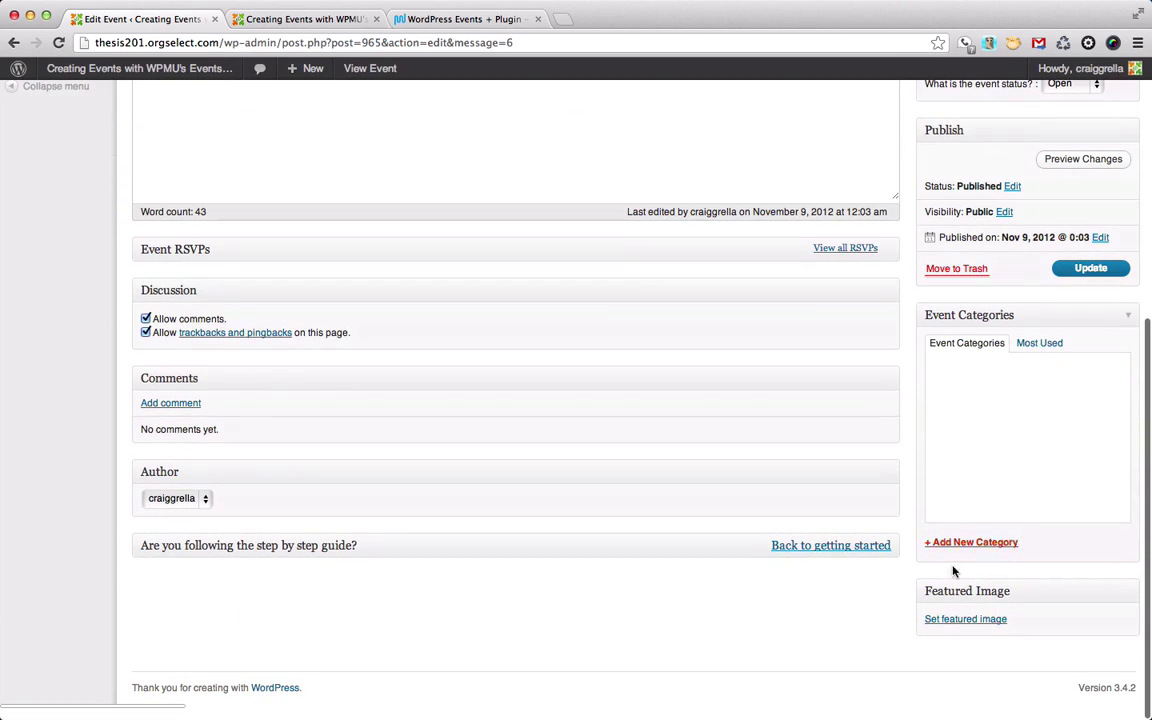
- Use the 'My kids' Media Library photo as the event's featured image
left_click(965, 620)
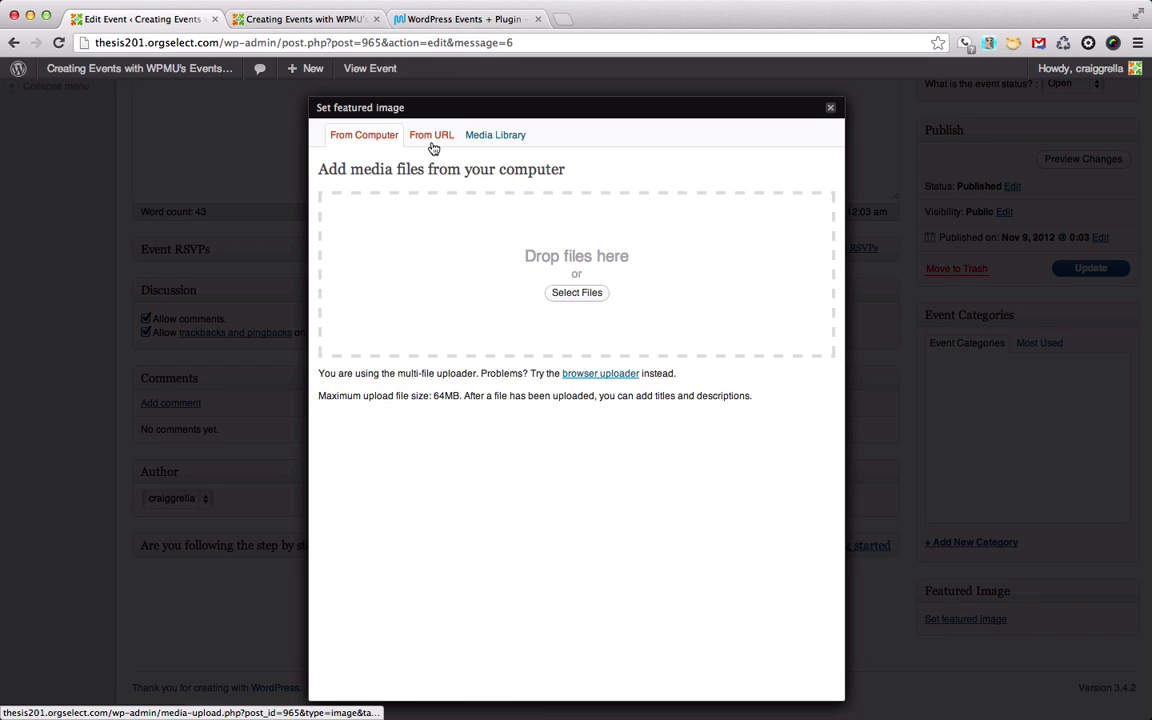
left_click(491, 140)
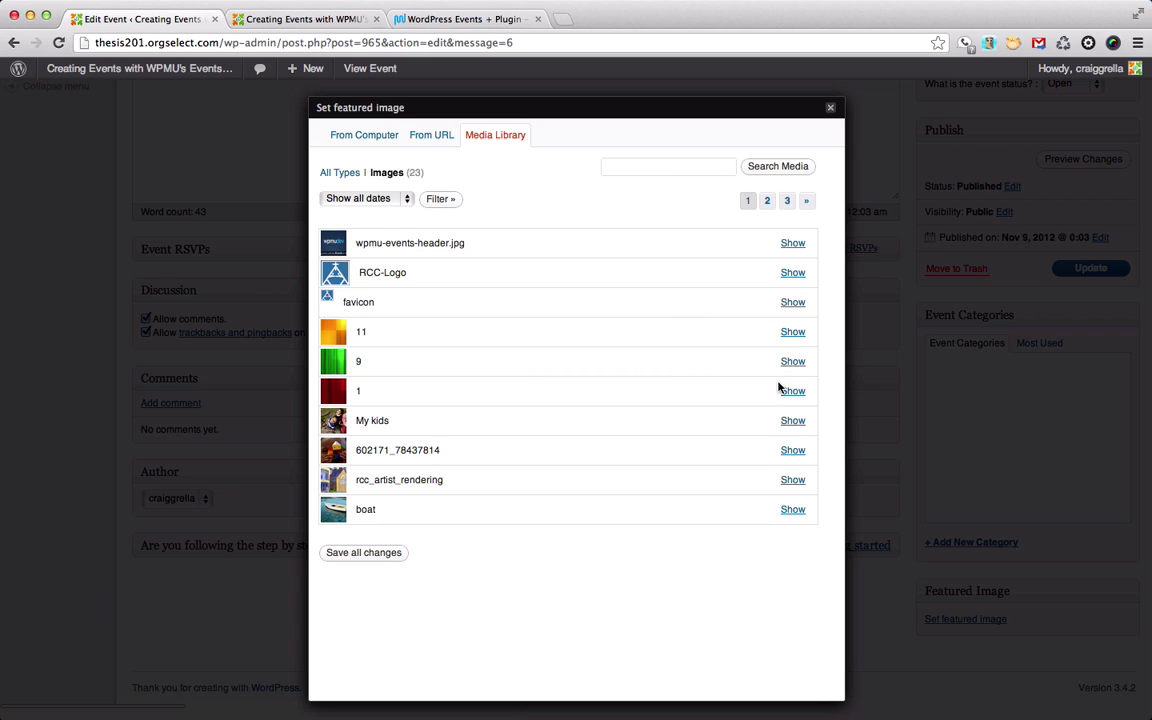
left_click(792, 421)
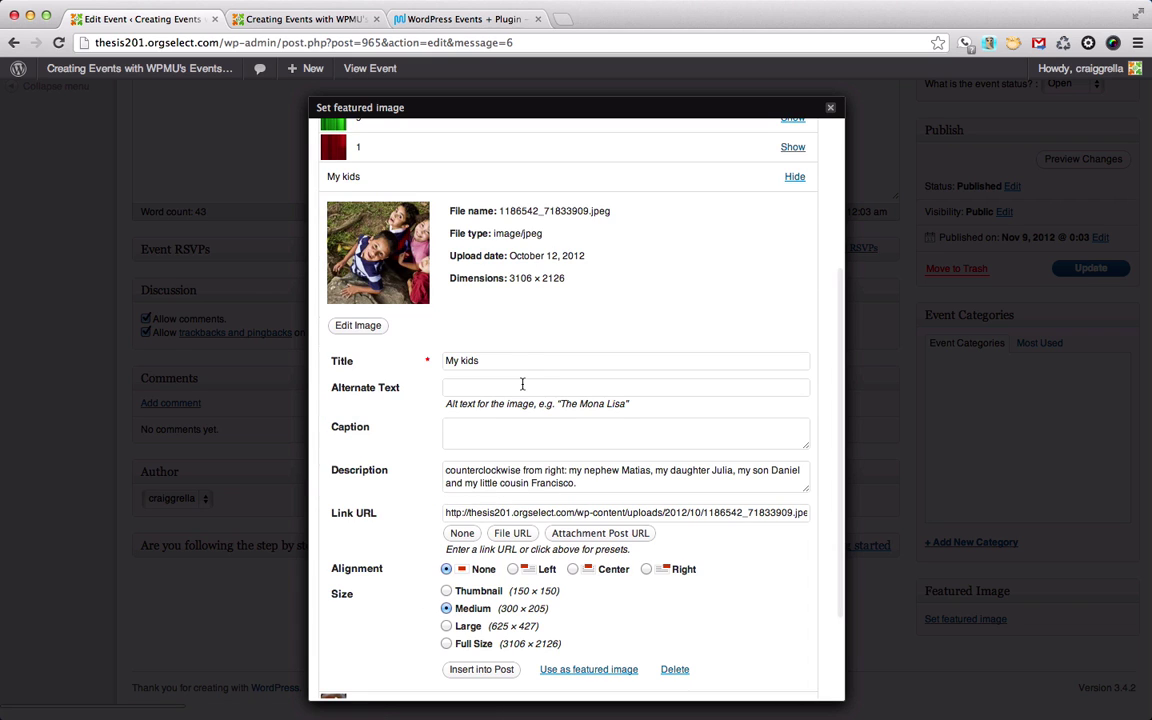
scroll(522, 383, "down", 3)
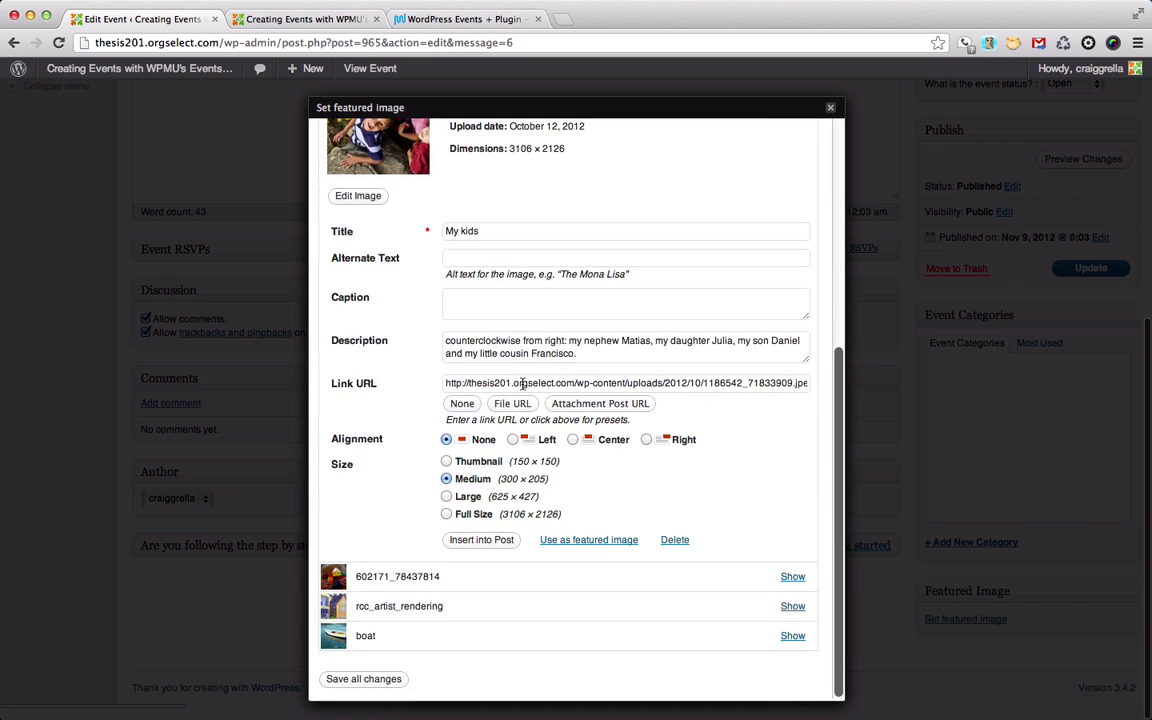
left_click(594, 540)
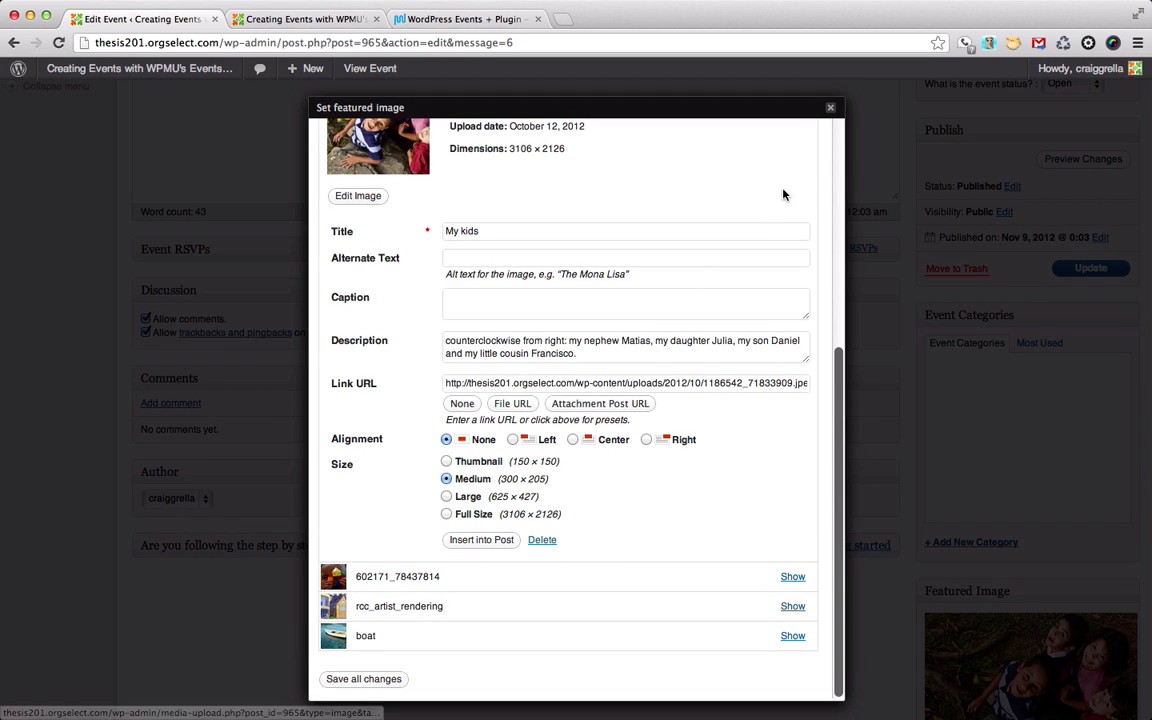
left_click(829, 107)
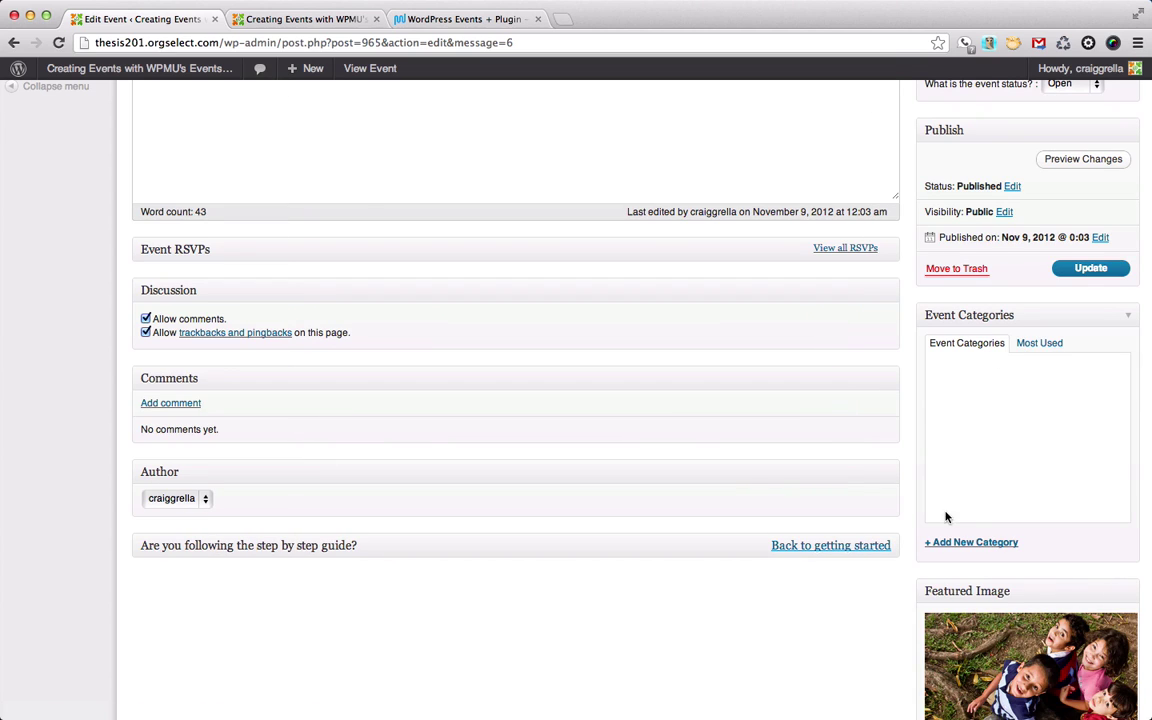
left_click(980, 542)
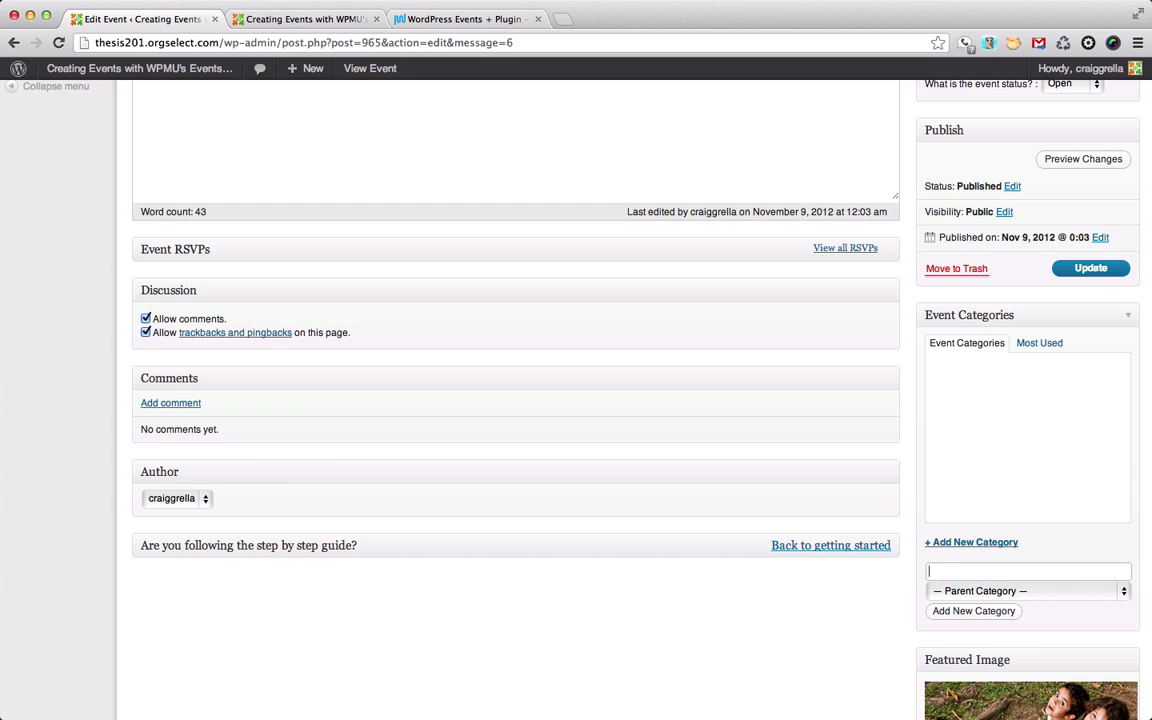
- Create and tick the Fun category, then update the event
left_click(976, 611)
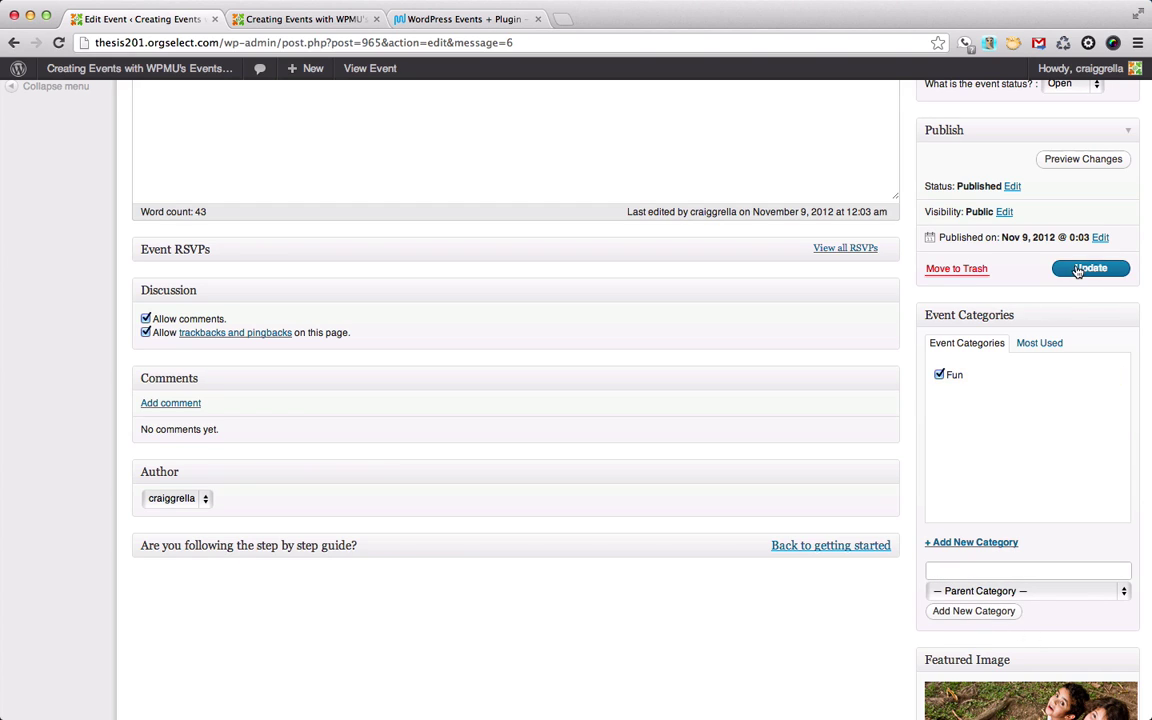
left_click(1094, 268)
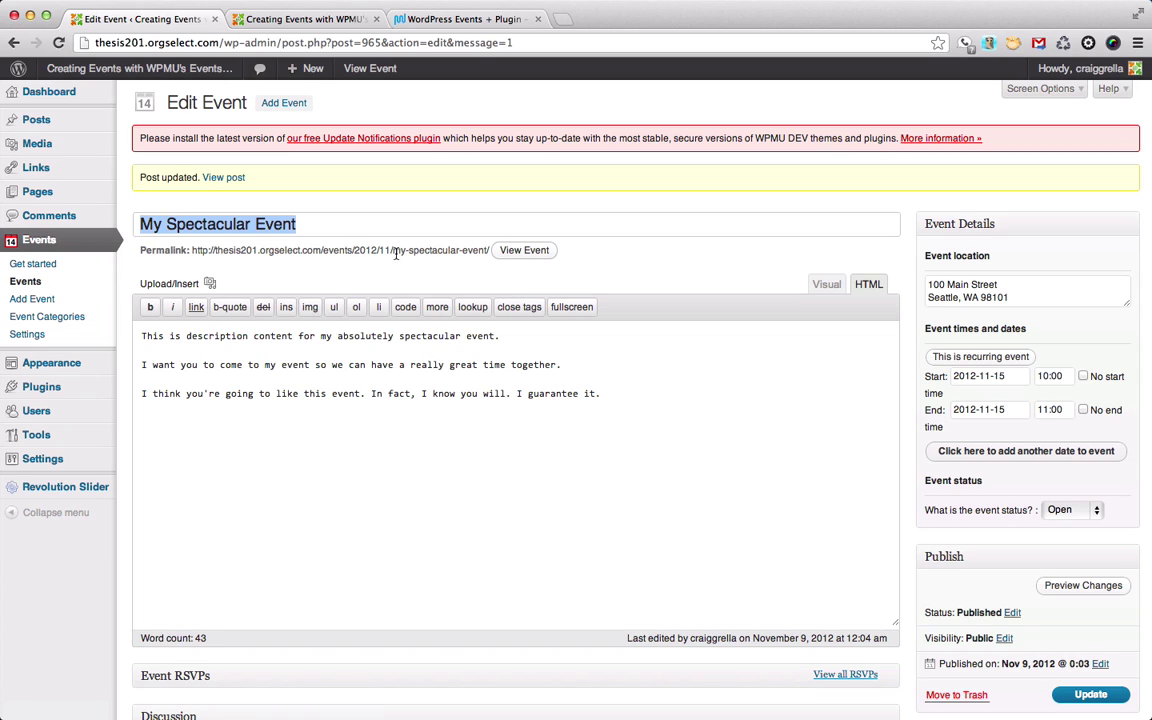
- Open the live My Spectacular Event page, review its photo and details, and answer Maybe to the RSVP
left_click(524, 251, "super")
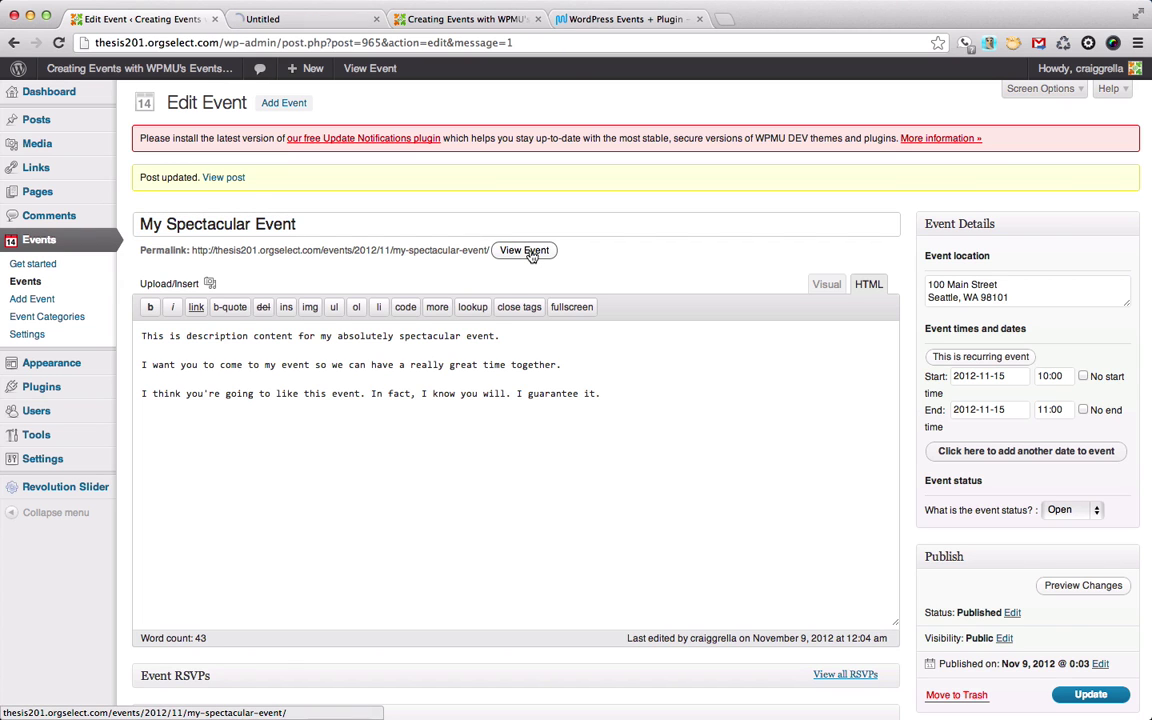
left_click(345, 17)
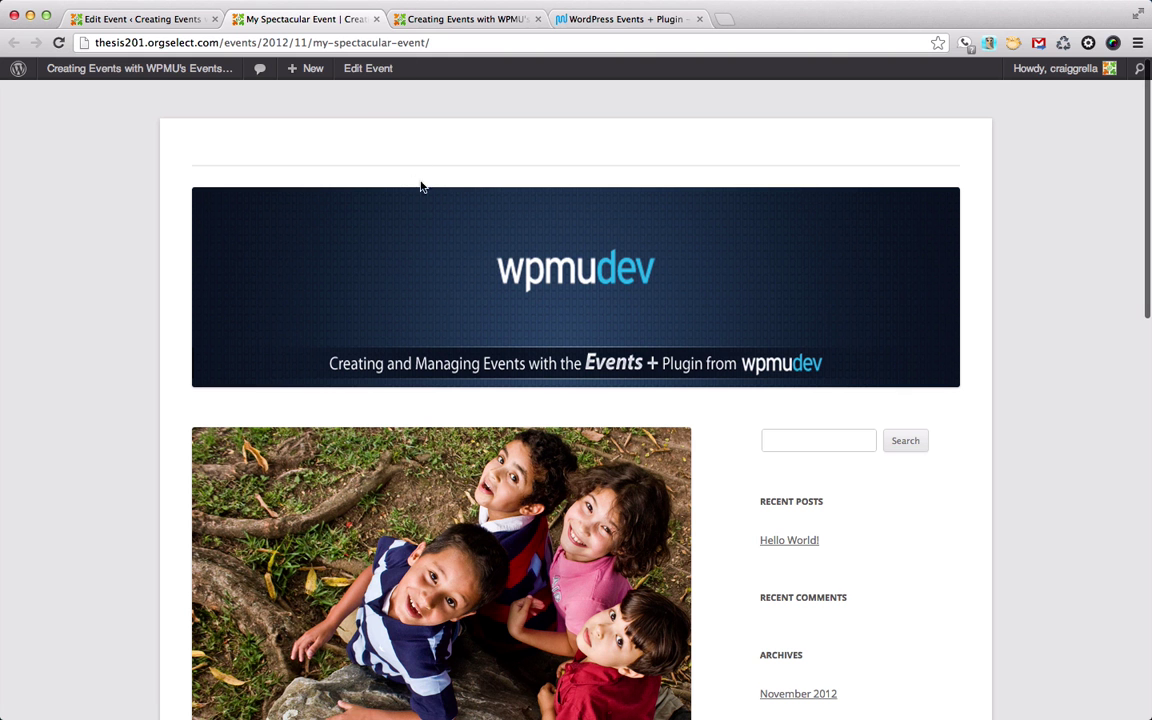
scroll(427, 211, "down", 3)
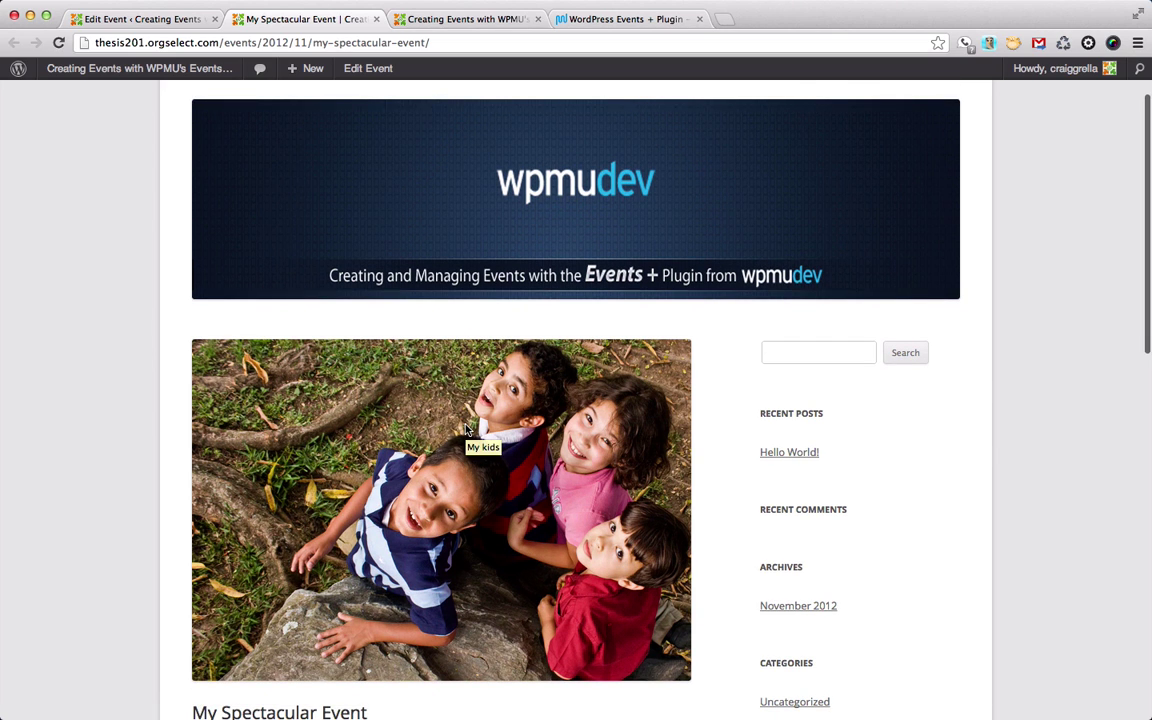
scroll(466, 429, "down", 2)
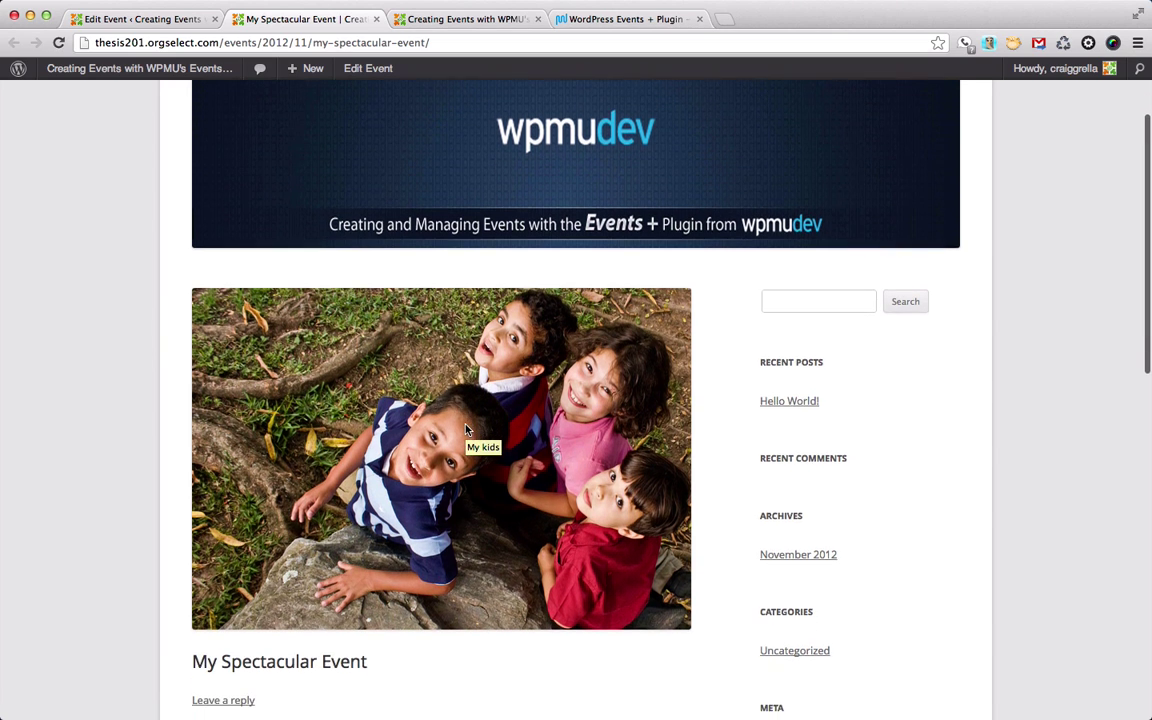
scroll(466, 429, "down", 5)
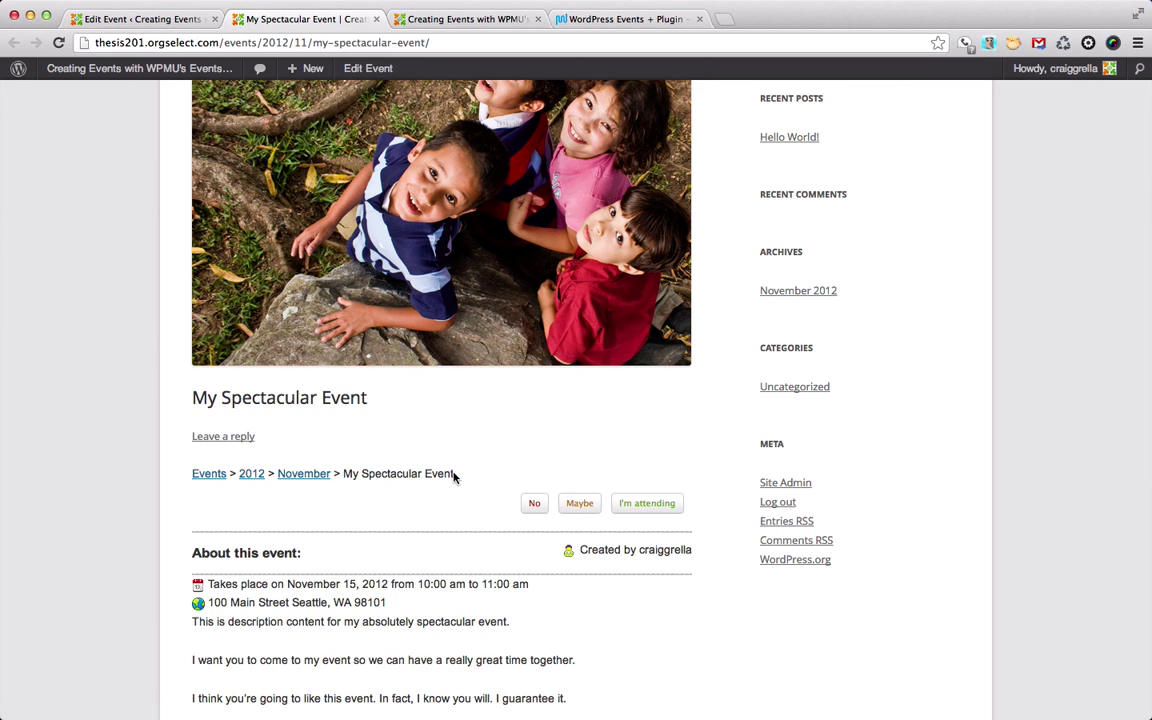
scroll(448, 480, "down", 2)
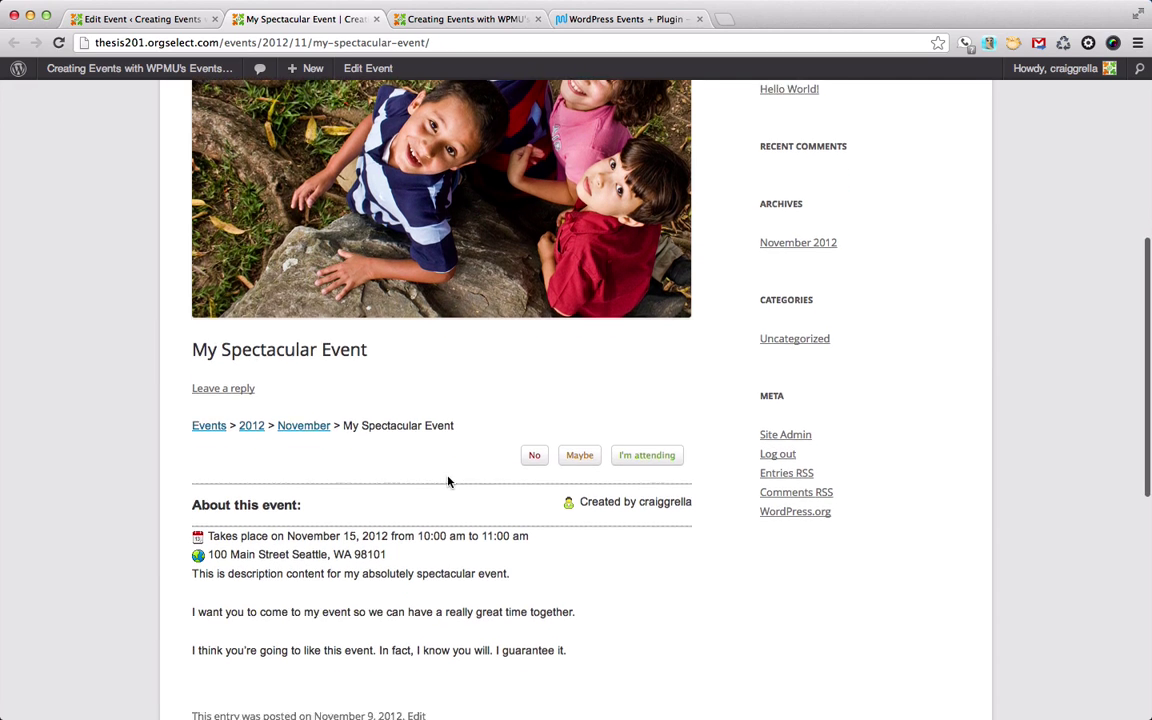
left_click(585, 436)
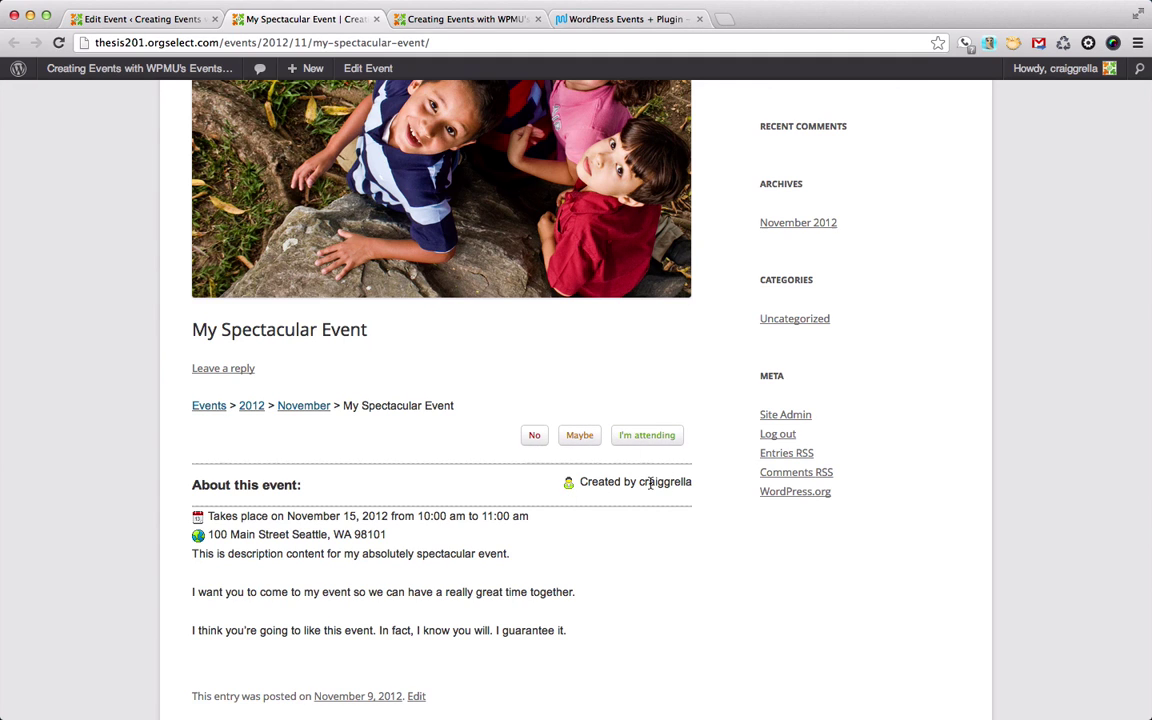
- Look over the rest of the event page, then return to the Edit Event screen
scroll(250, 443, "down", 2)
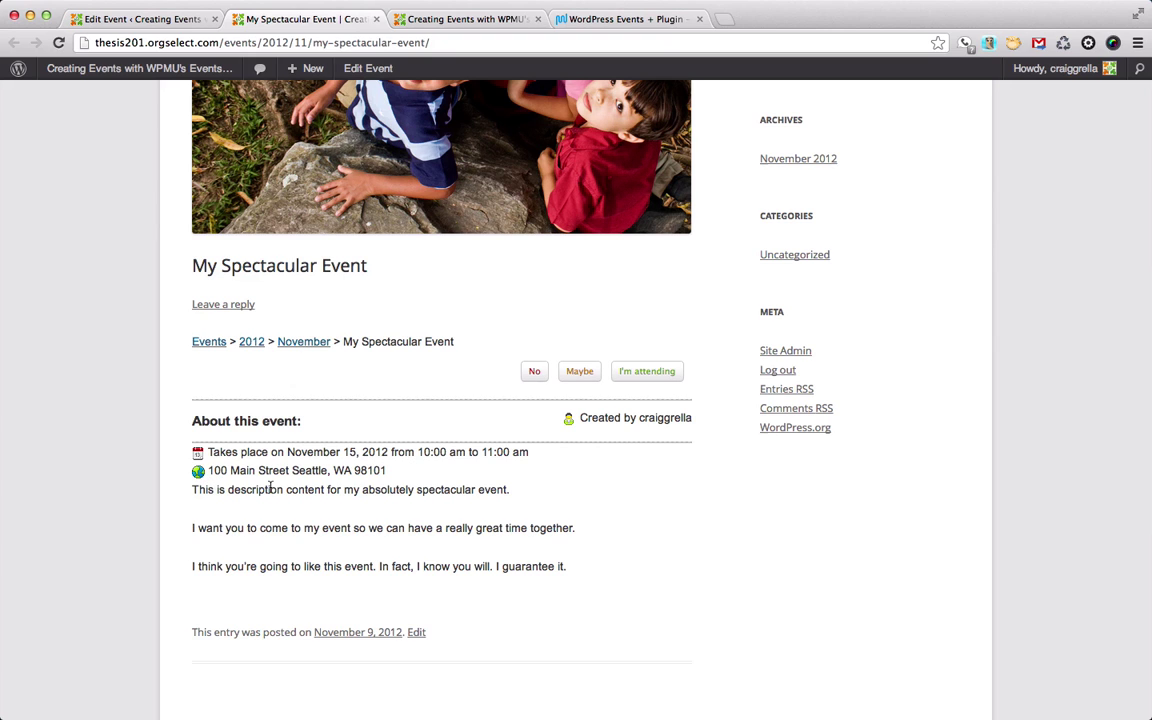
scroll(270, 487, "down", 2)
scroll(358, 453, "down", 2)
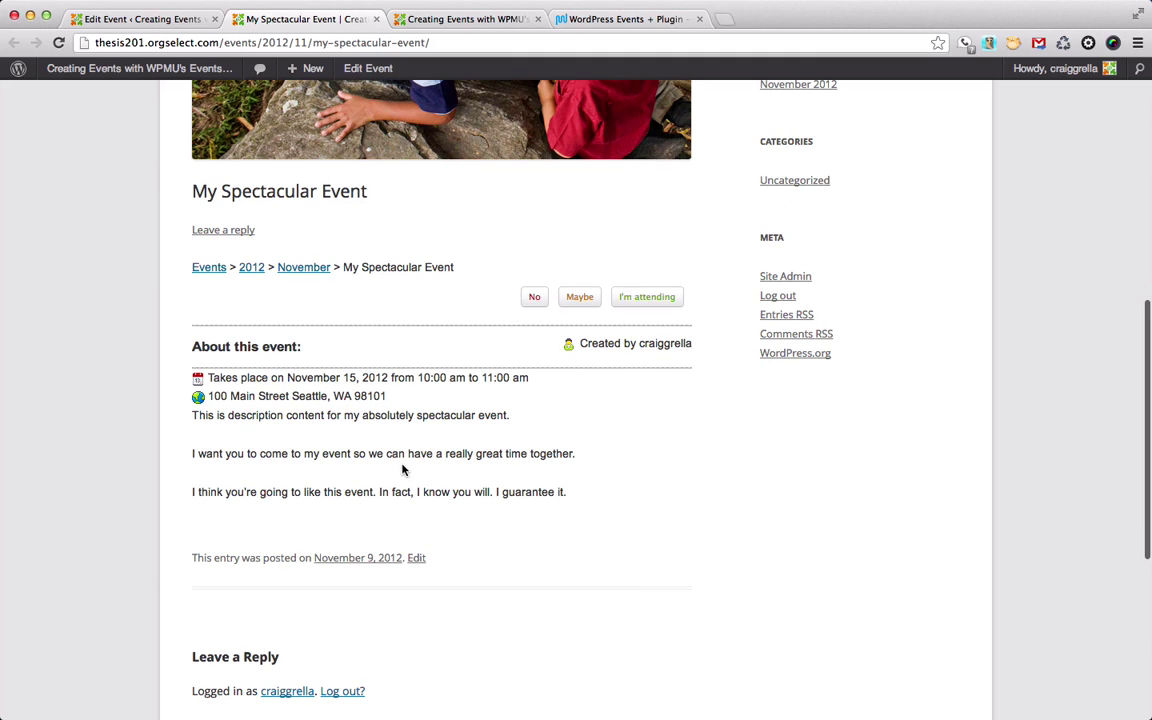
scroll(403, 469, "down", 1)
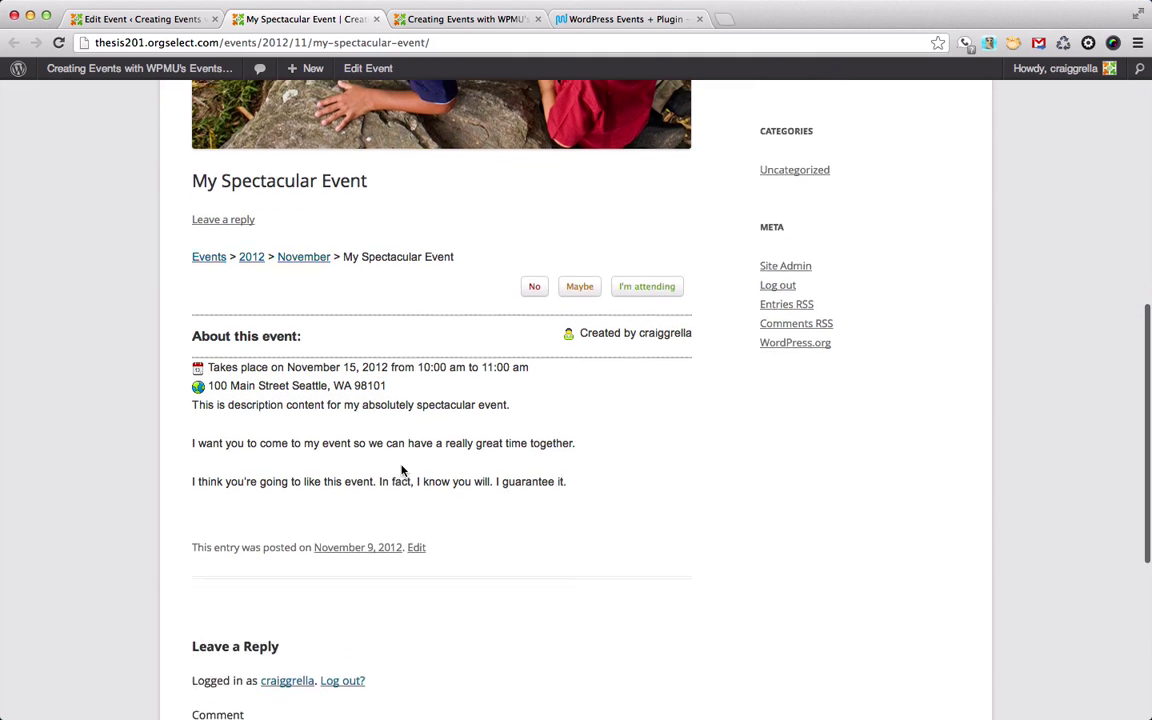
scroll(403, 469, "up", 2)
scroll(483, 594, "down", 4)
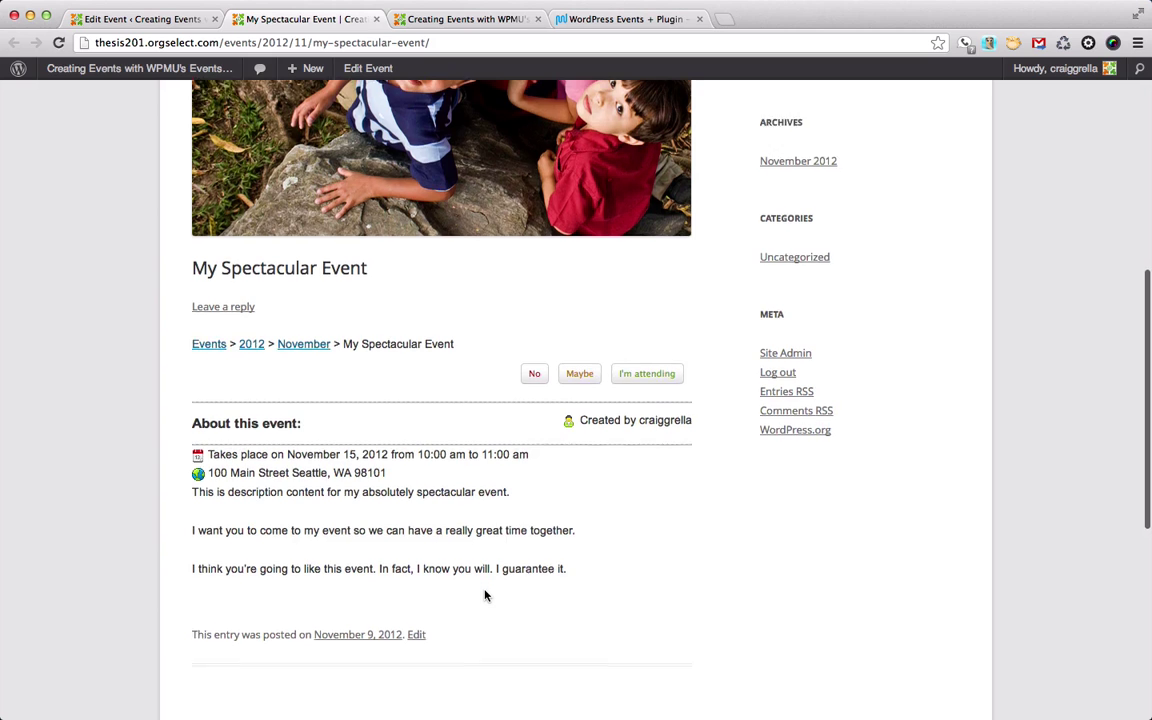
scroll(416, 489, "up", 1)
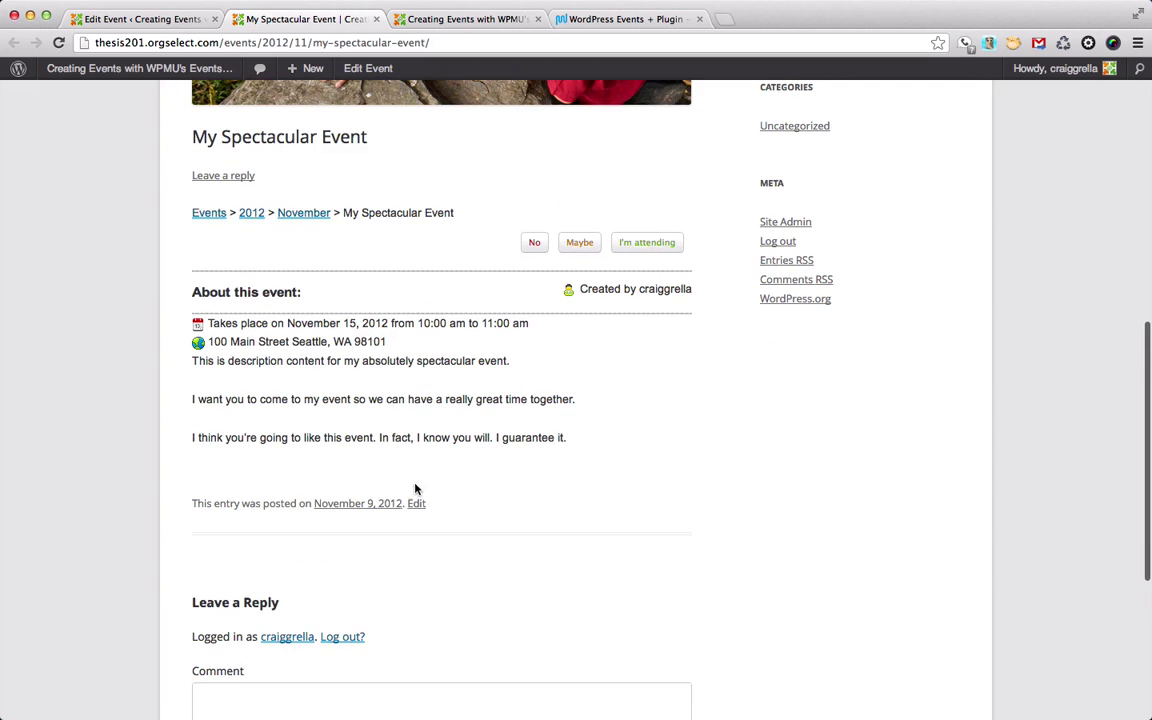
left_click(158, 19)
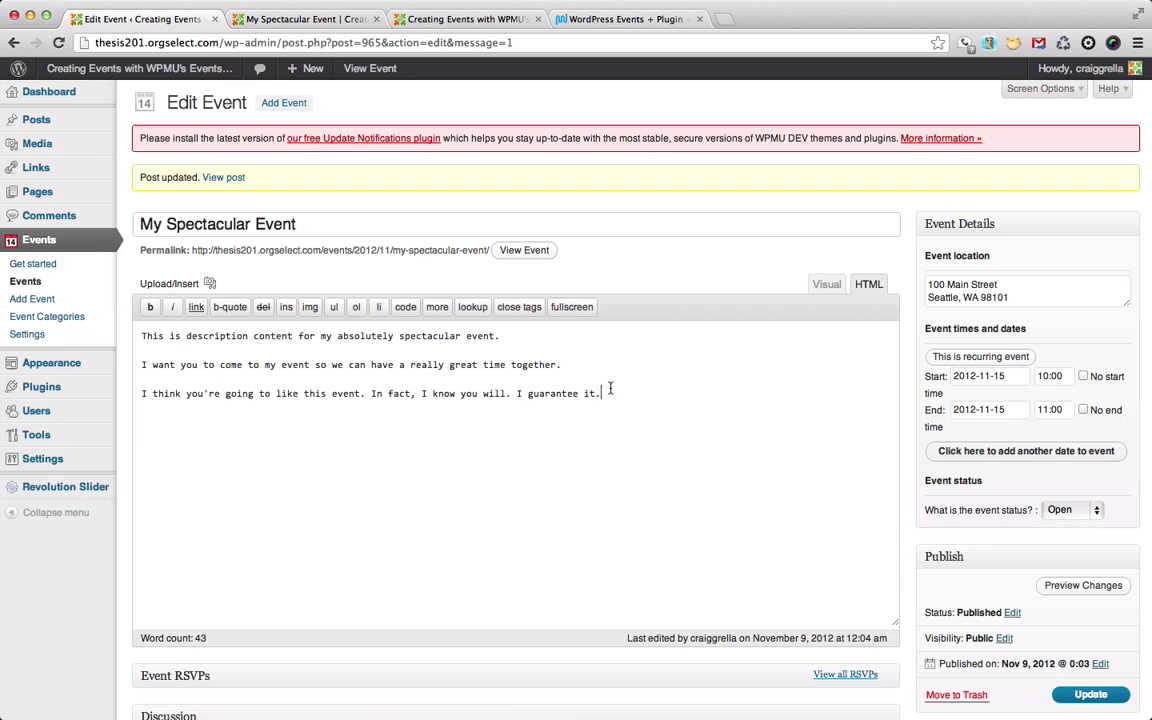
- Select the entire address in the Event location box
left_click(925, 284)
key("super+a")
key("super+c")
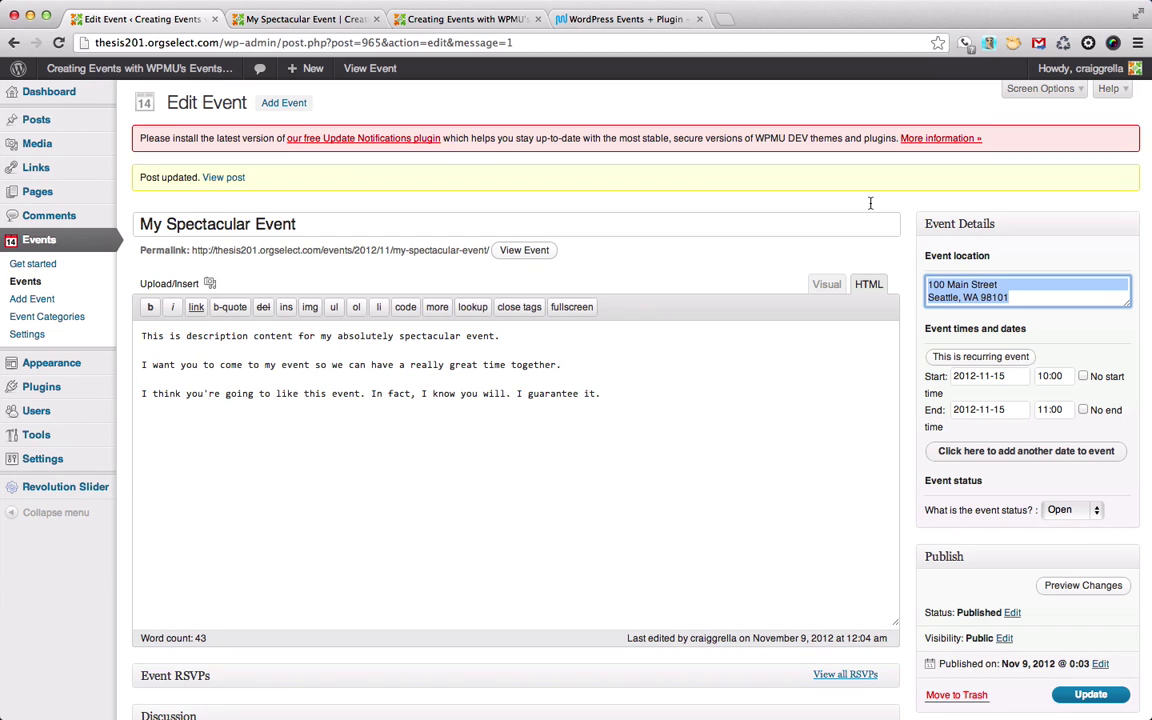
- Load maps.google.com in a new tab and search for the event's address, 100 Main Street Seattle
type("maps")
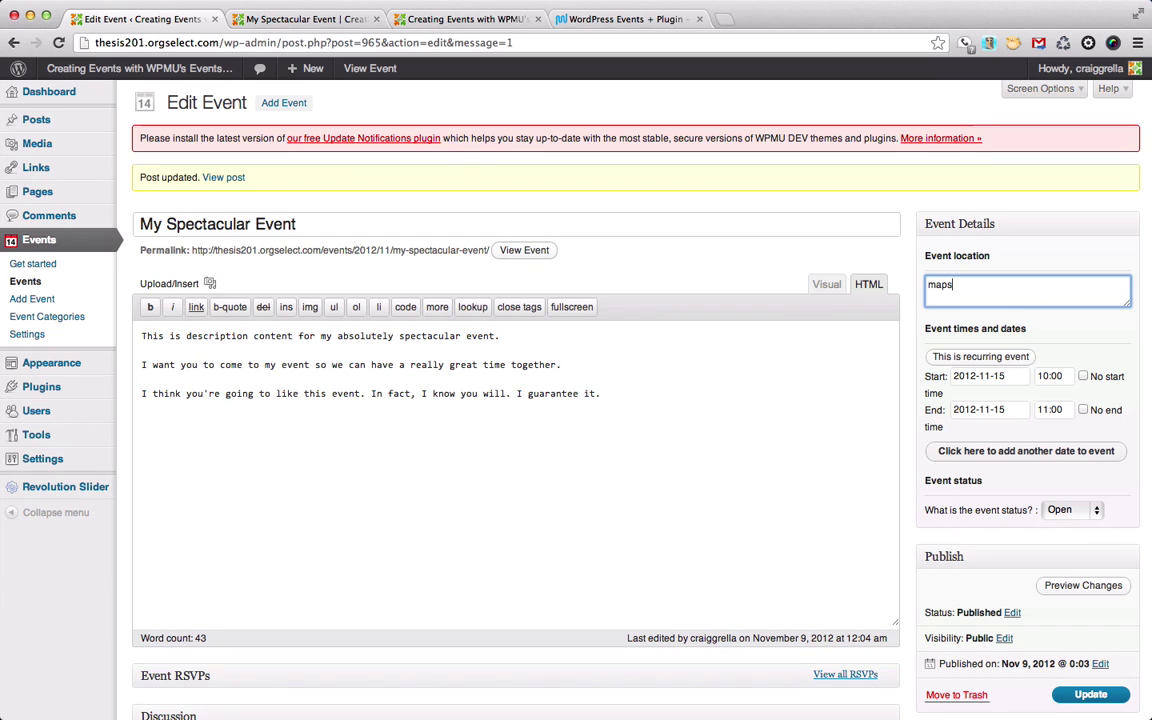
left_click(728, 22)
type("map")
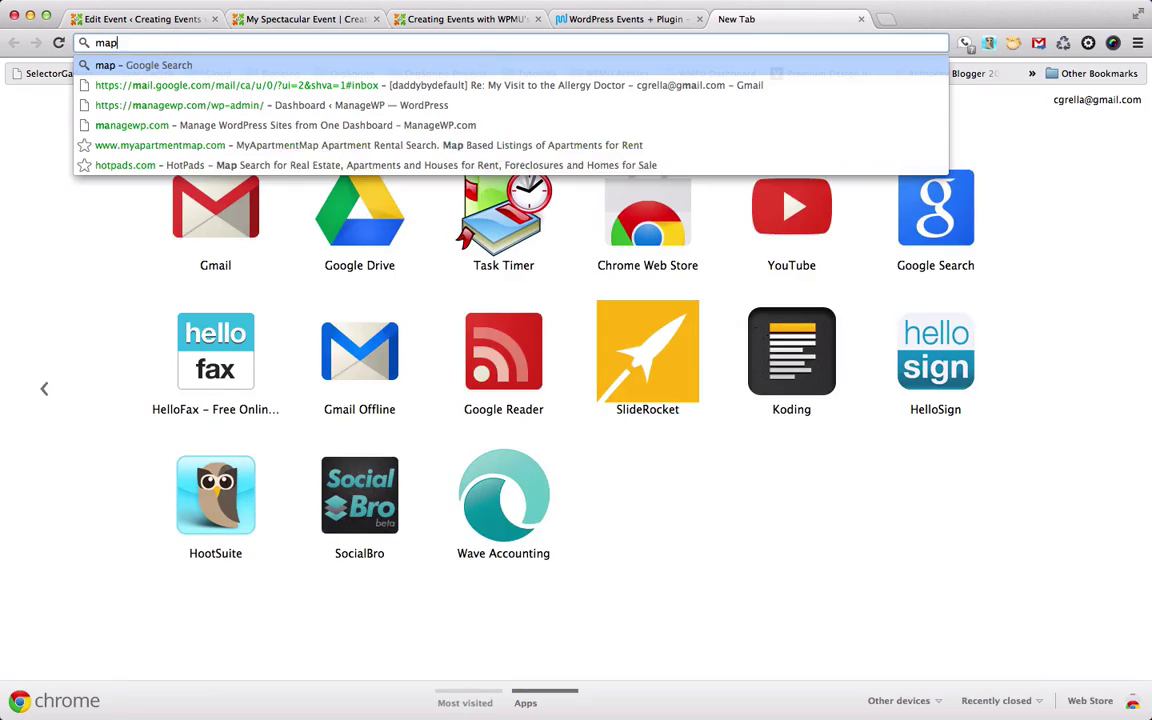
type("s.google.com")
key("Return")
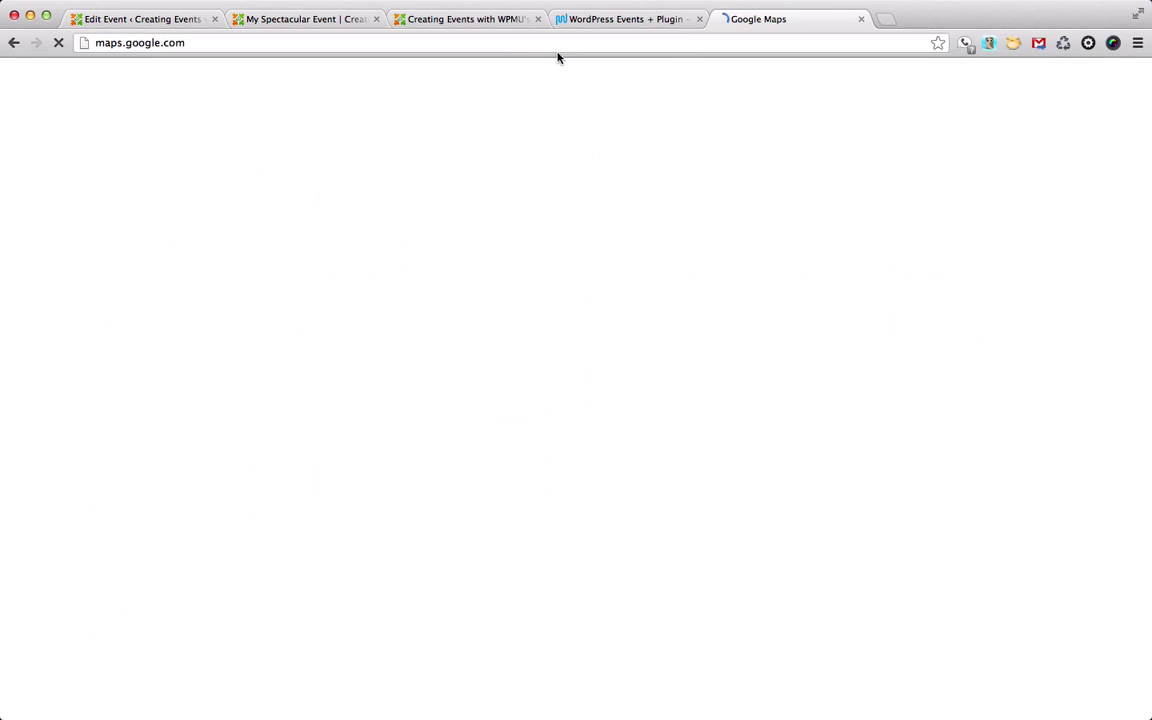
key("super+v")
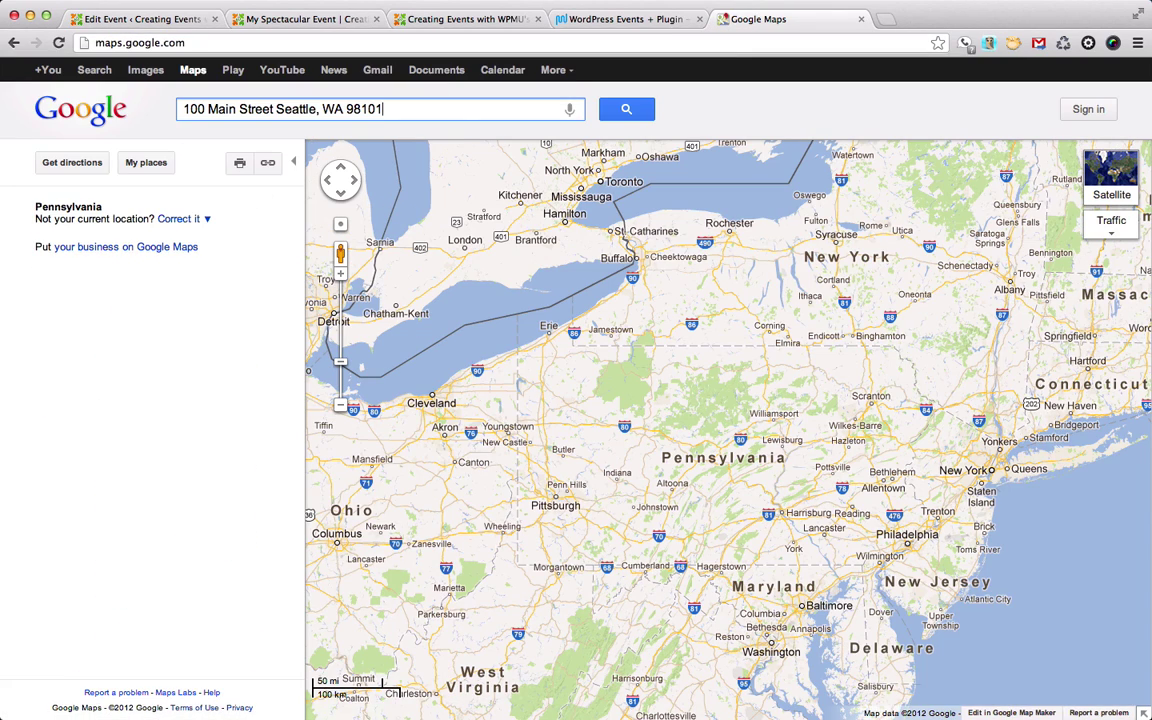
key("Return")
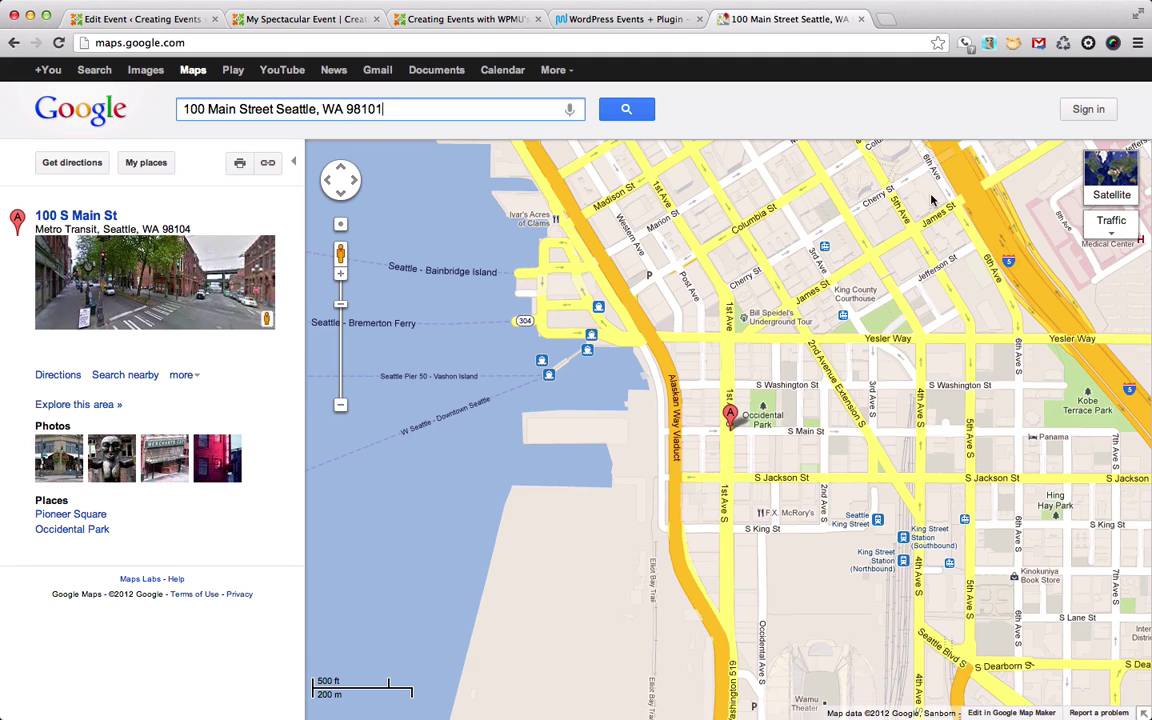
- Select the map's embed HTML, then place the cursor below the event description in the editor
left_click(268, 165)
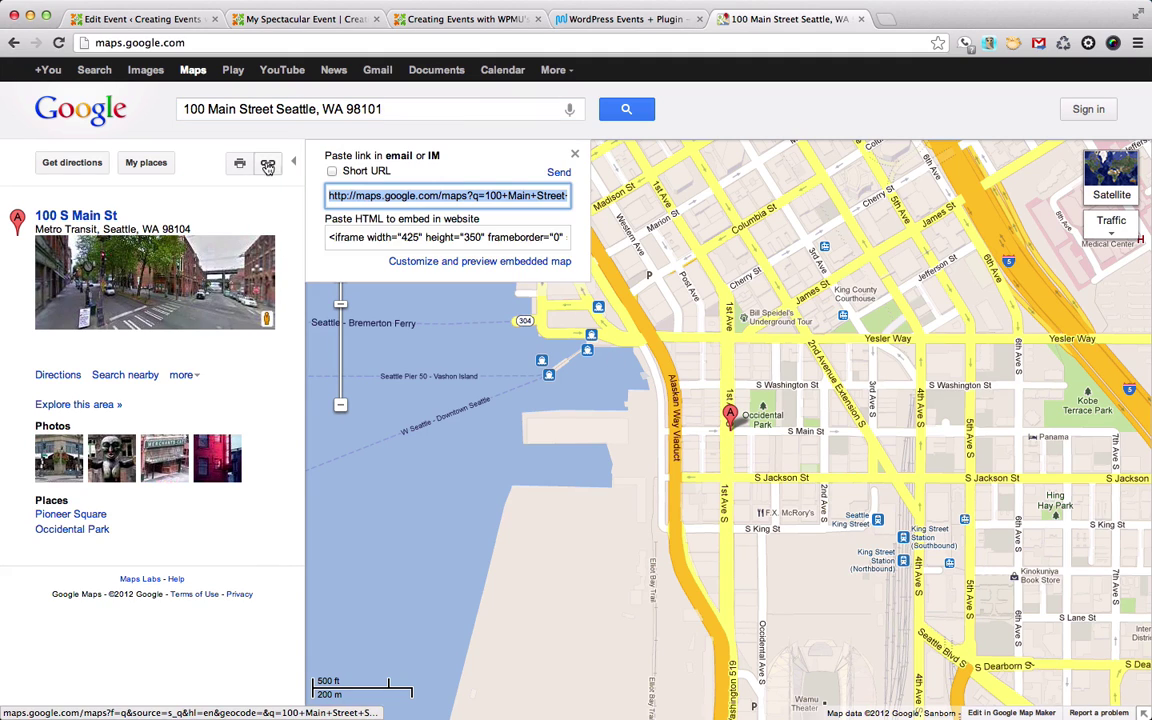
left_click(394, 235)
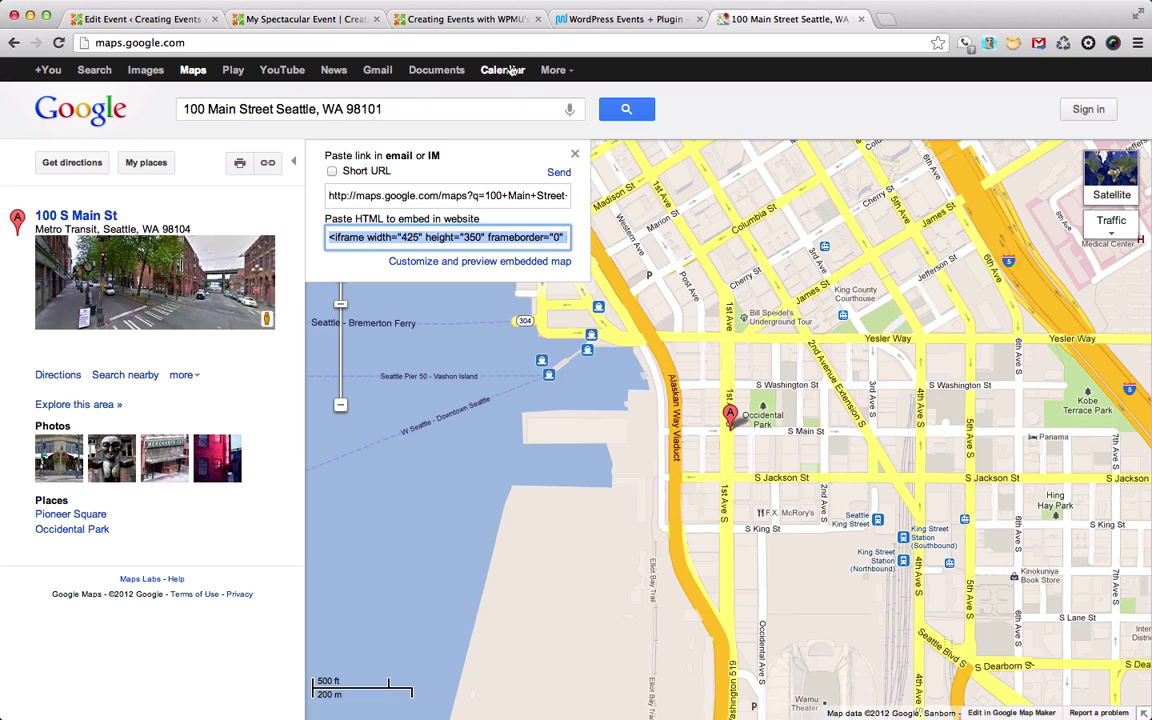
left_click(180, 20)
left_click(671, 409)
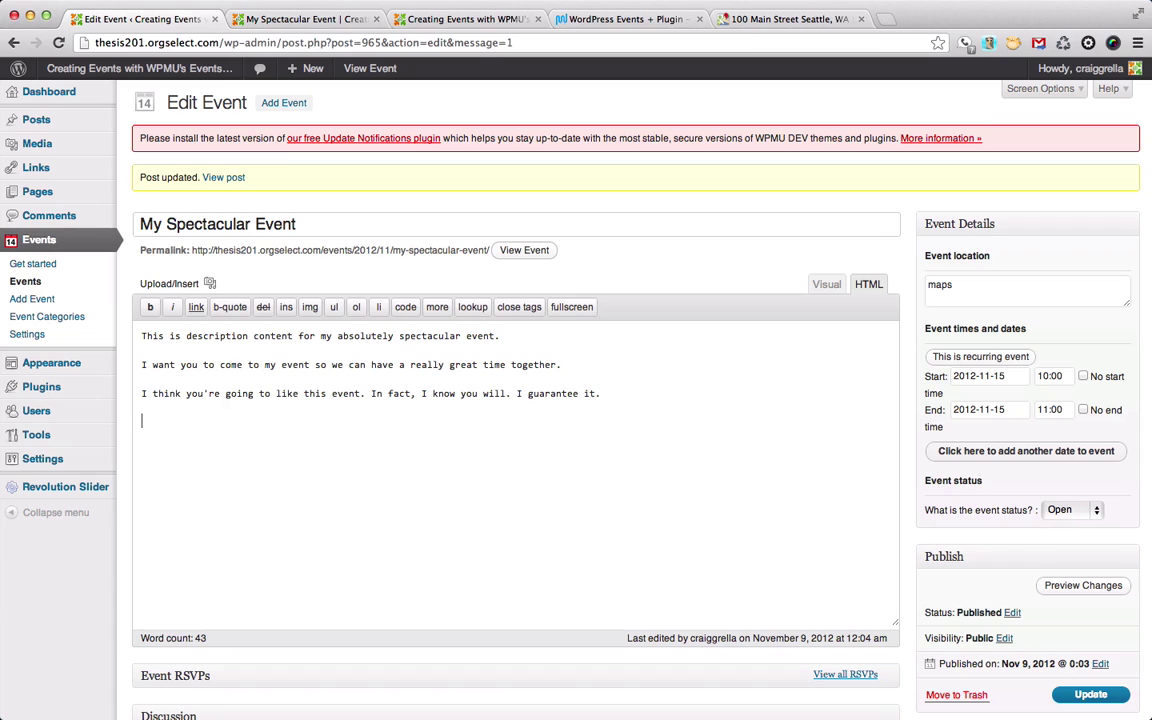
- Paste the Google Maps iframe code under the description and update My Spectacular Event
type("<iframe width=\"425\" height=\"350\" frameborder=\"0\" scrolling=\"no\" marginheight=\"0\" marginwidth=\"0\" src=\"http://maps.google.com/maps?f=q&amp;source=s_q&amp;hl=en&amp;geocode=&amp;q=100+Main+Street+Seattle,+WA+98101&amp;aq=&amp;sll=41.117935,-77.604698&amp;sspn=6.024468,11.634521&amp;ie=UTF8&amp;hq=&amp;hnear=100+S+Main+St,+Seattle,+Washington+98104&amp;t=m&amp;z=14&amp;ll=47.600045,-122.334108&amp;output=embed\"></iframe><br /><small><a href=\"http://maps.google.com/maps?f=q&amp;source=embed&amp;hl=en&amp;geocode=&amp;q=100+Main+Street+Seattle,+WA+98101&amp;aq=&amp;sll=41.117935,-77.604698&amp;sspn=6.024468,11.634521&amp;ie=UTF8&amp;hq=&amp;hnear=100+S+Main+St,+Seattle,+Washington+98104&amp;t=m&amp;z=14&amp;ll=47.600045,-122.334108\" style=\"color:#0000FF;text-align:left\">View Larger Map</a></small>")
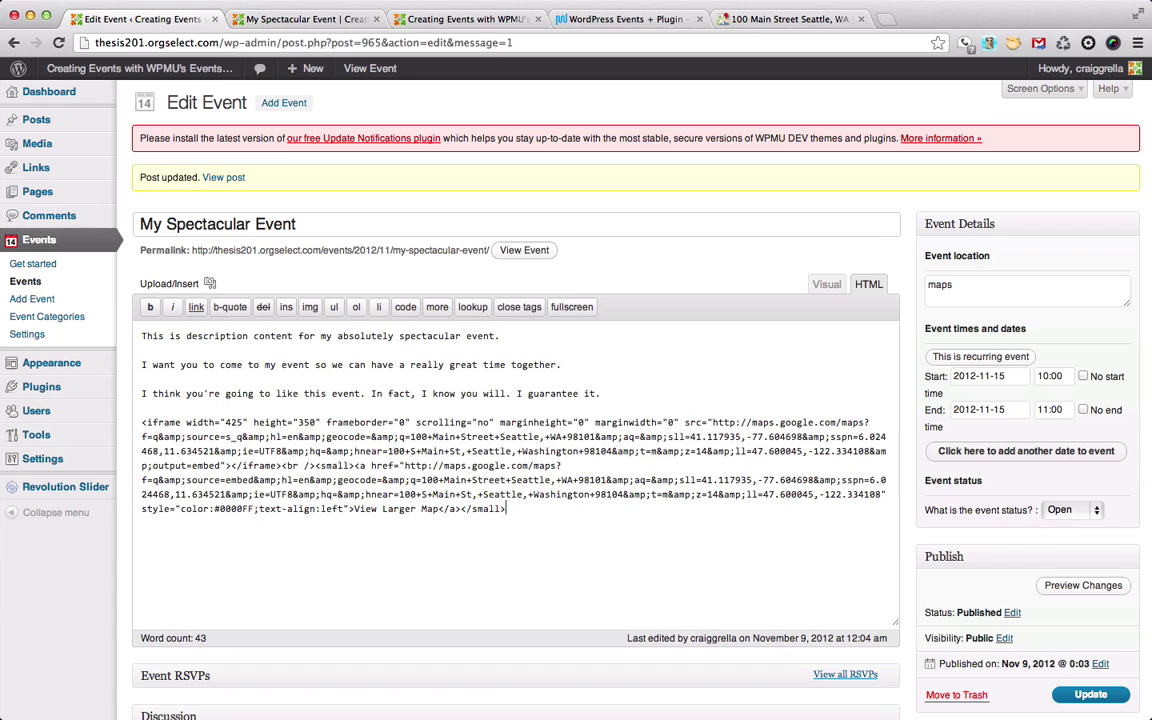
left_click(1085, 697)
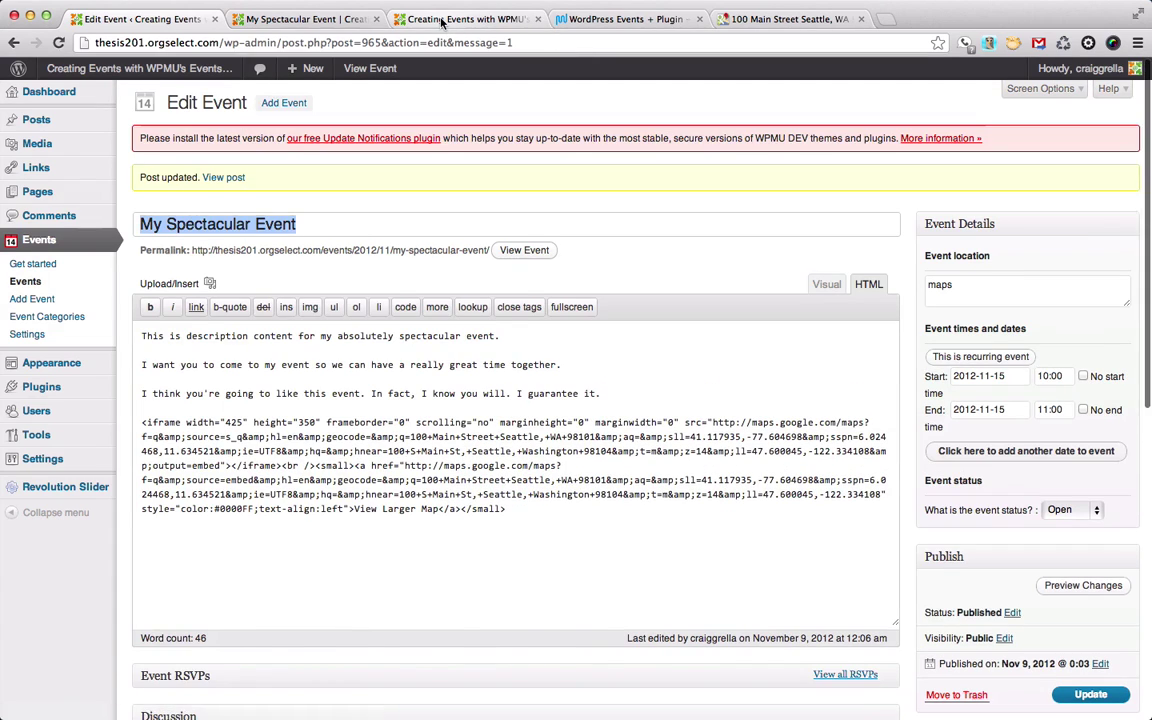
left_click(441, 20)
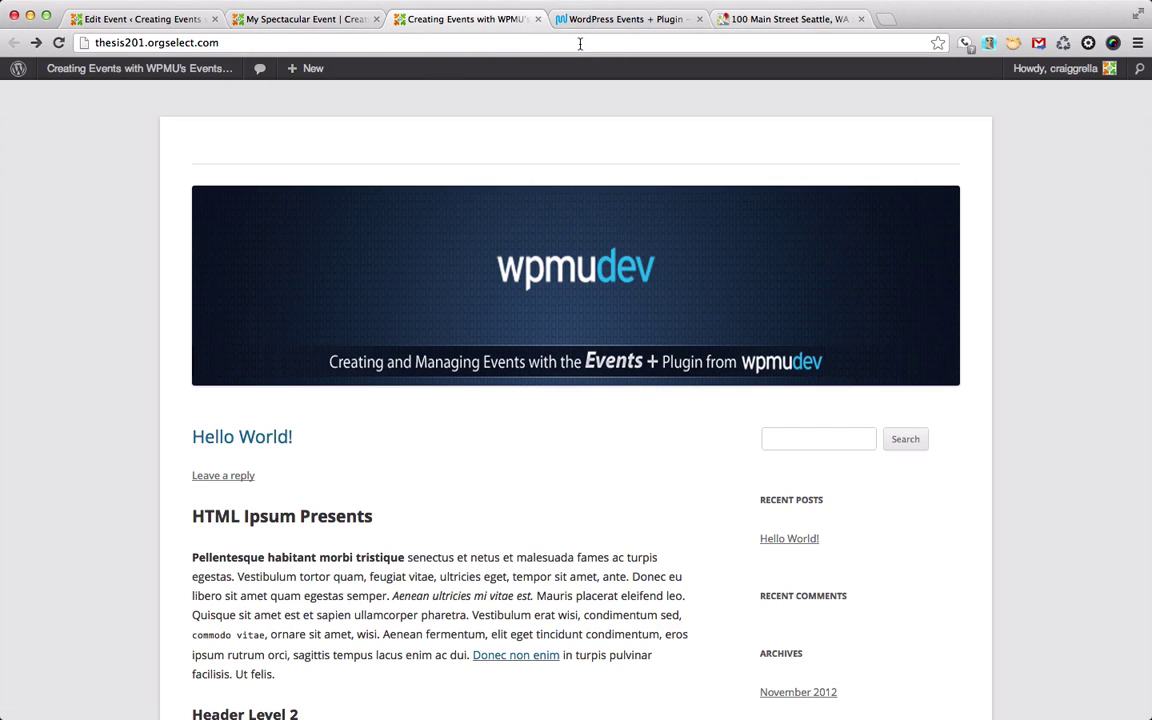
- Reload the event's public page to confirm the embedded Seattle map, then answer No to the RSVP
left_click(305, 20)
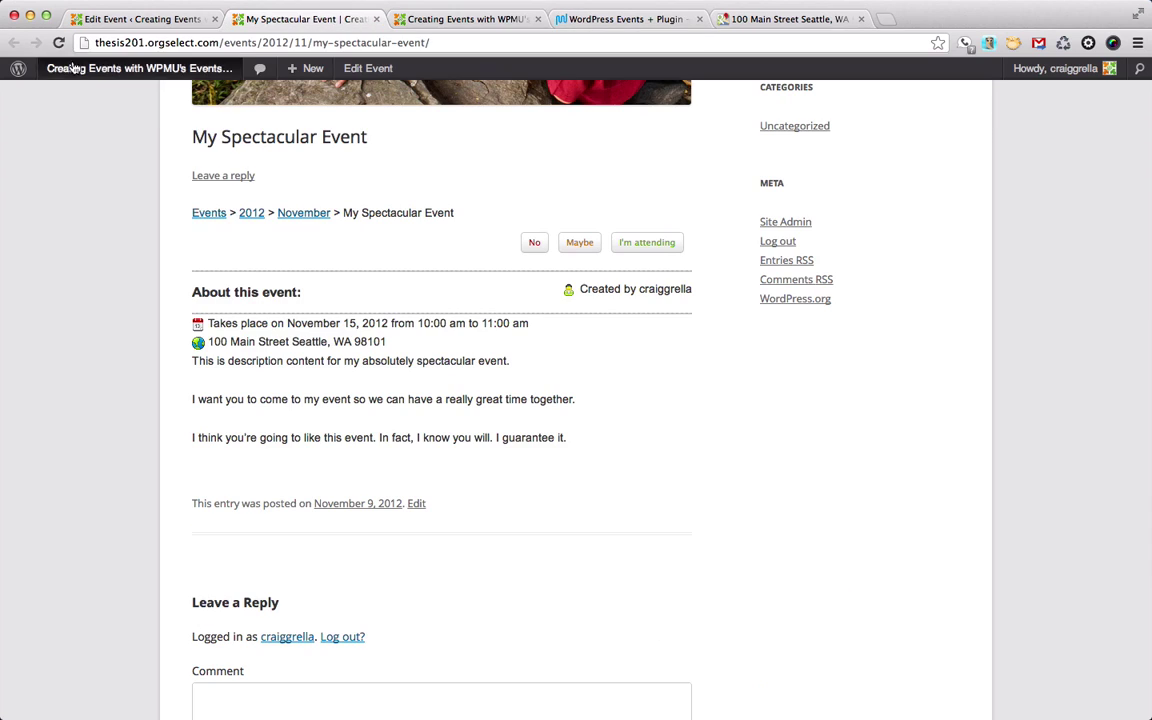
left_click(58, 42)
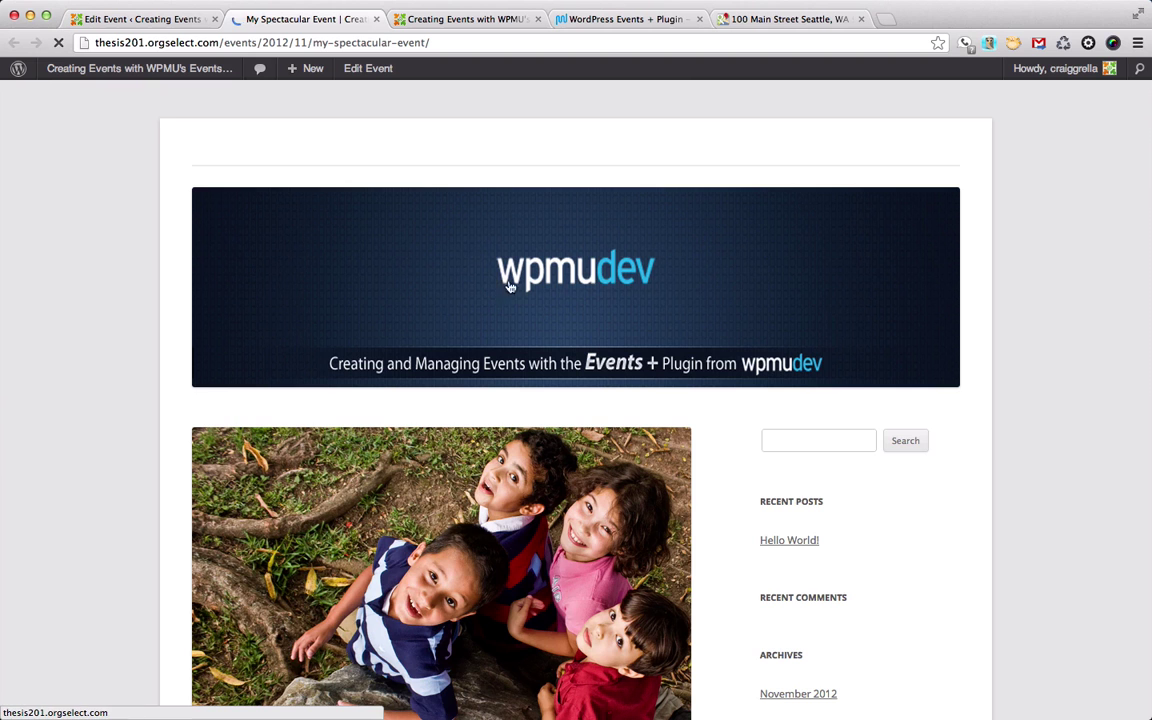
scroll(530, 317, "down", 10)
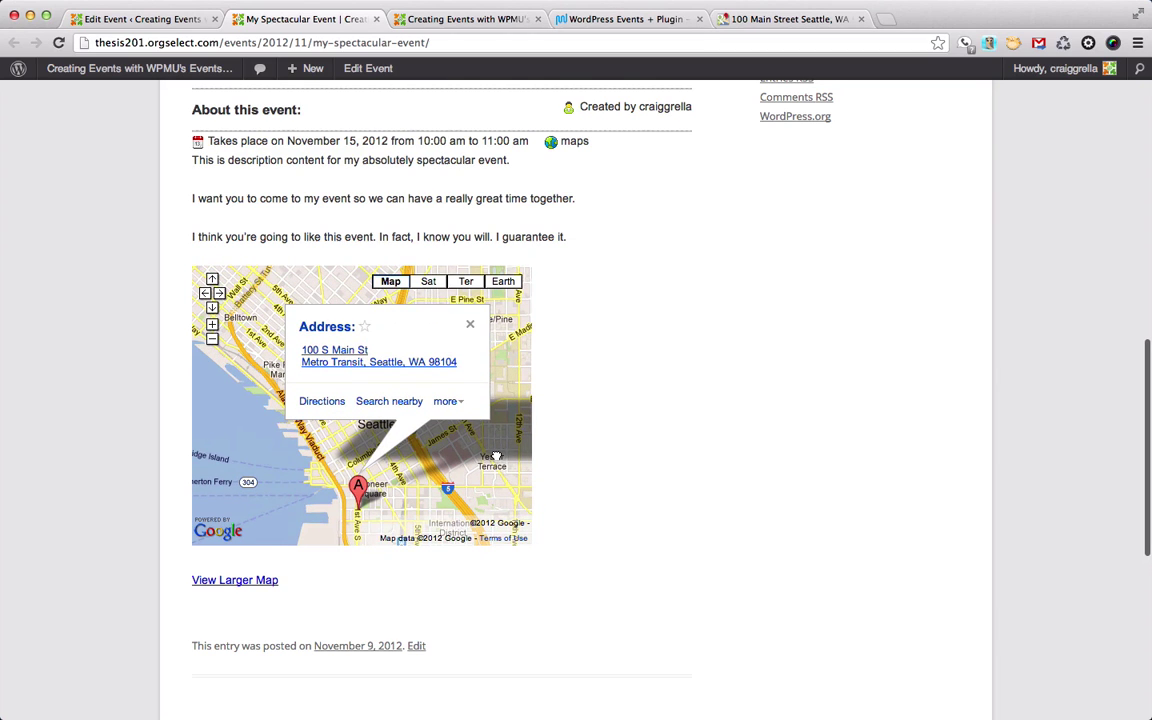
scroll(610, 407, "up", 2)
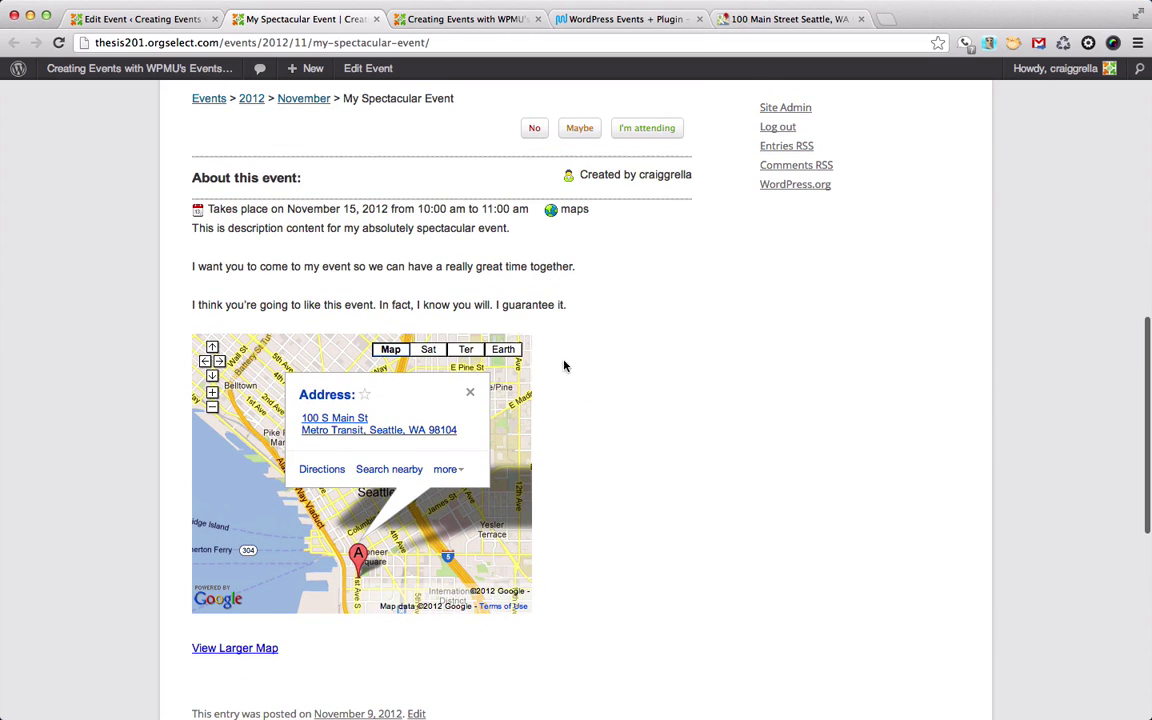
scroll(578, 419, "up", 1)
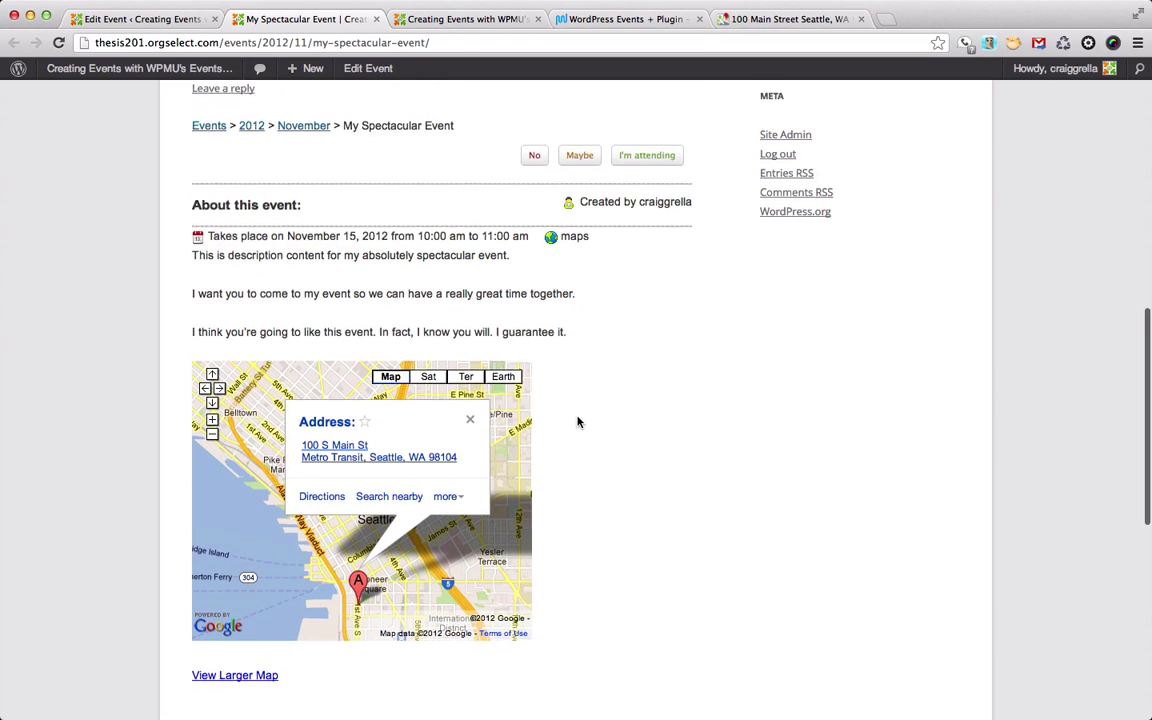
scroll(578, 421, "up", 5)
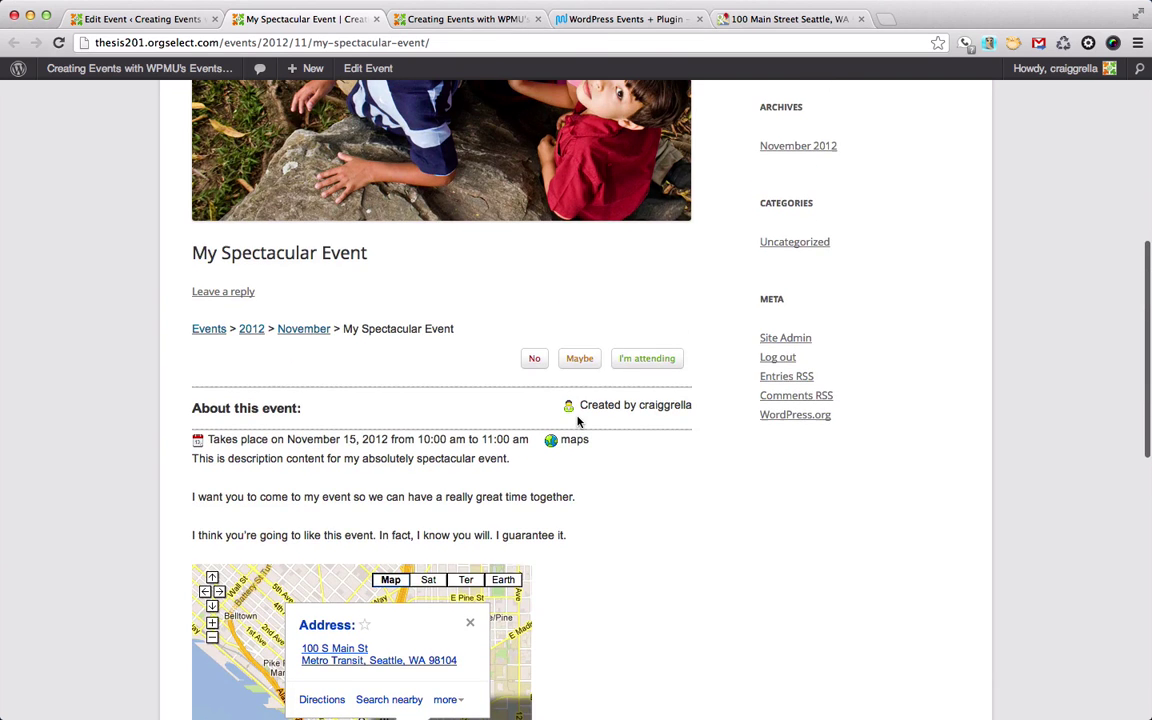
scroll(578, 421, "up", 4)
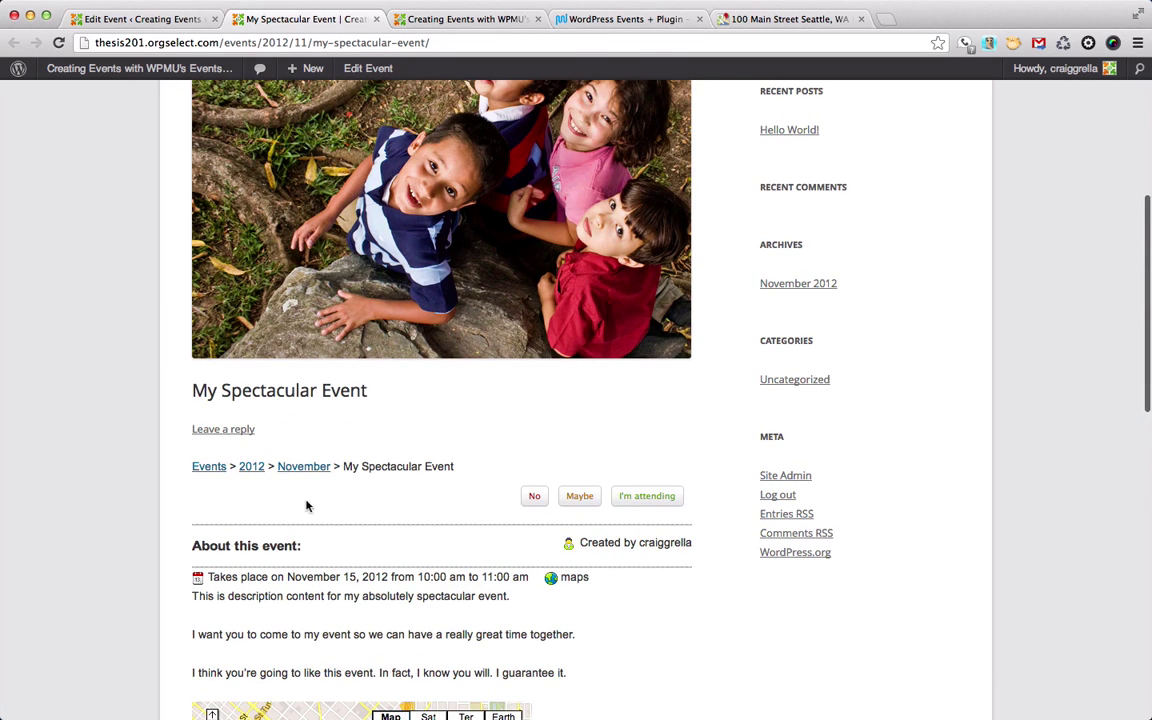
left_click(537, 497)
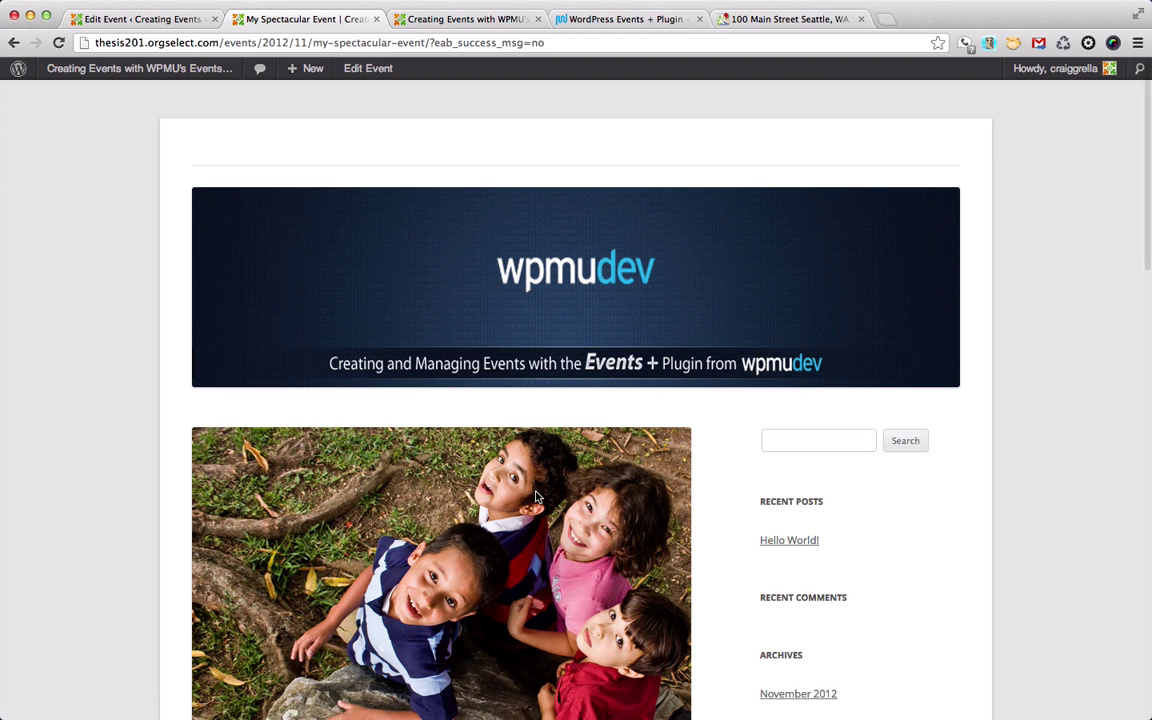
- Change the RSVP from No to Maybe, then to I'm attending, confirming the success message
scroll(536, 497, "down", 10)
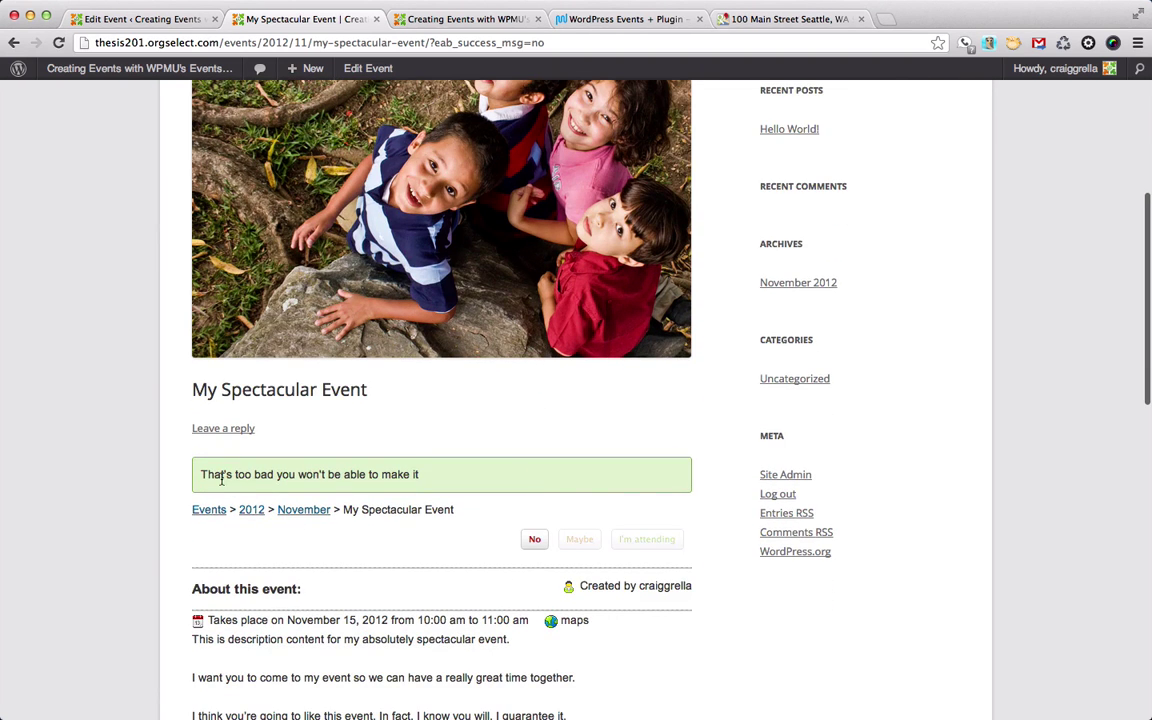
left_click(591, 542)
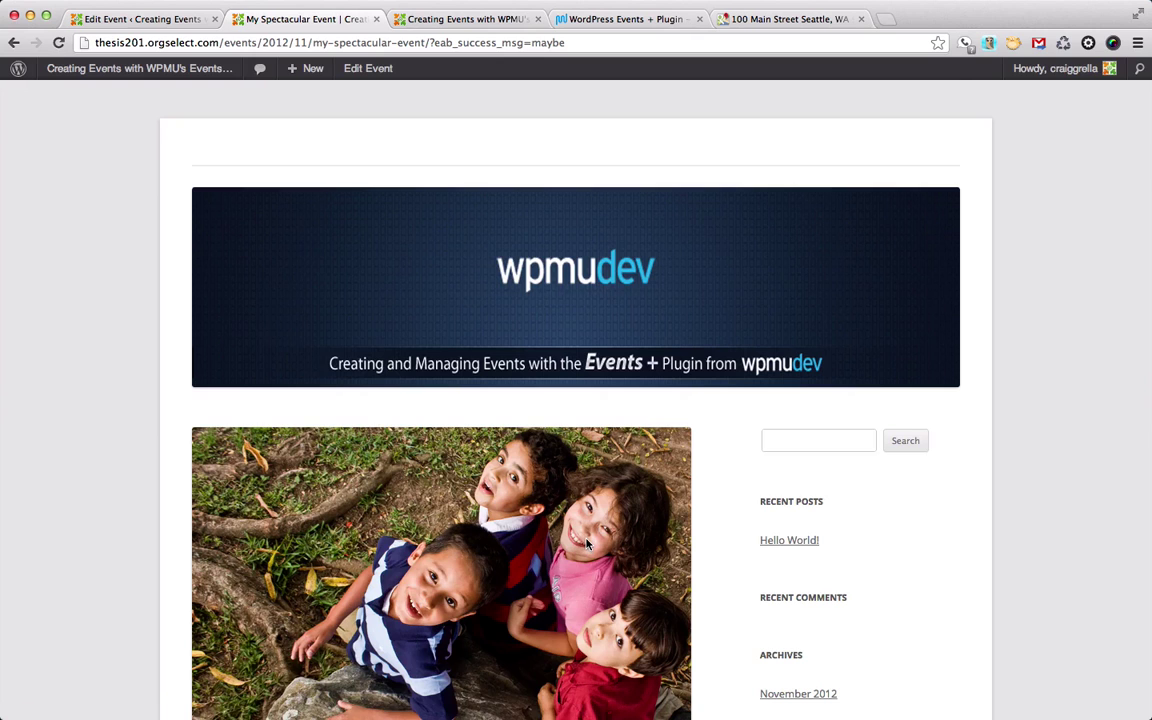
scroll(587, 543, "down", 5)
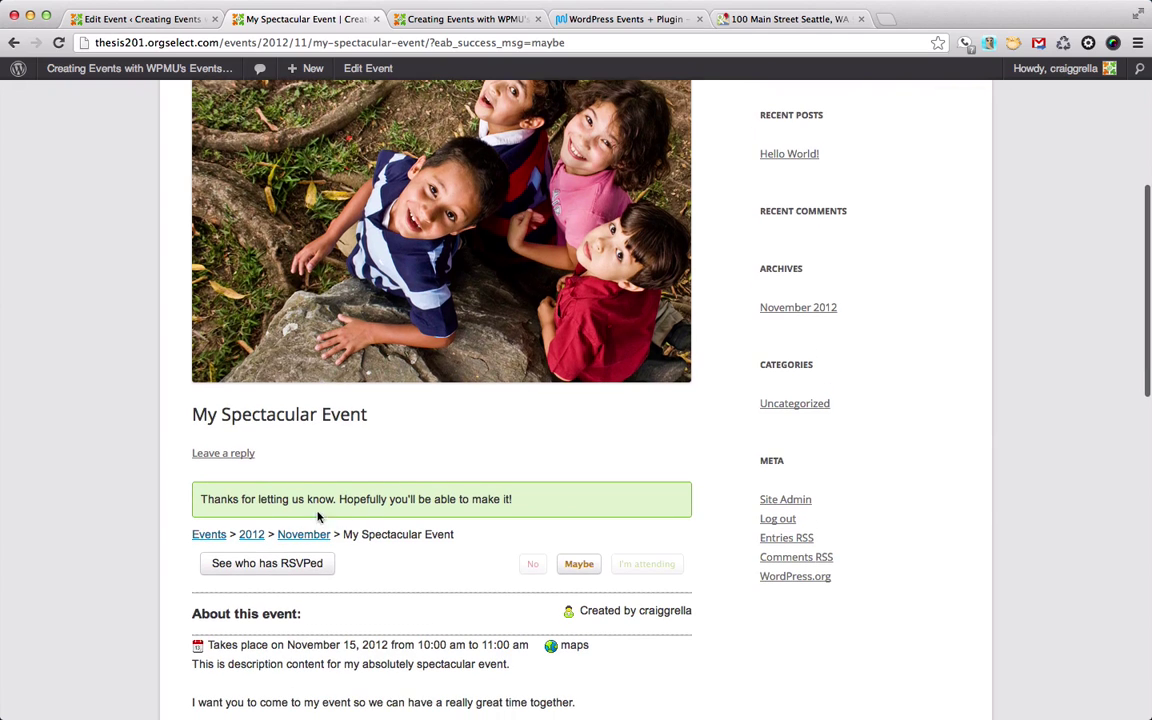
left_click(649, 566)
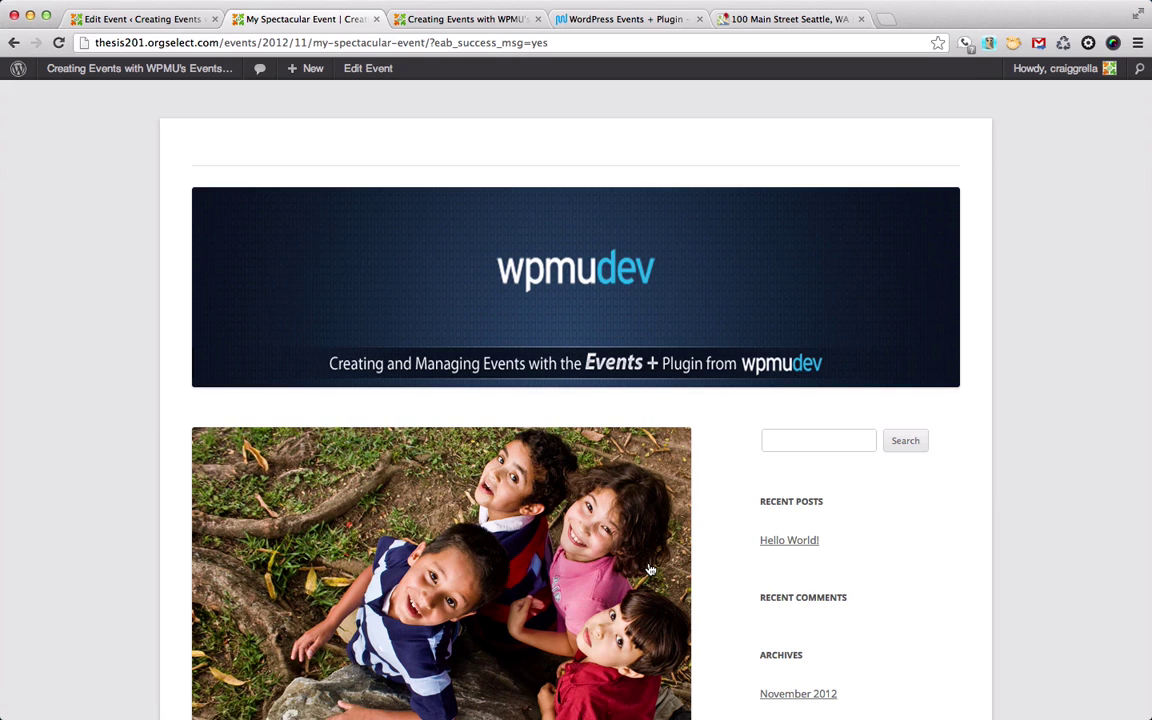
scroll(650, 569, "down", 5)
scroll(649, 568, "down", 1)
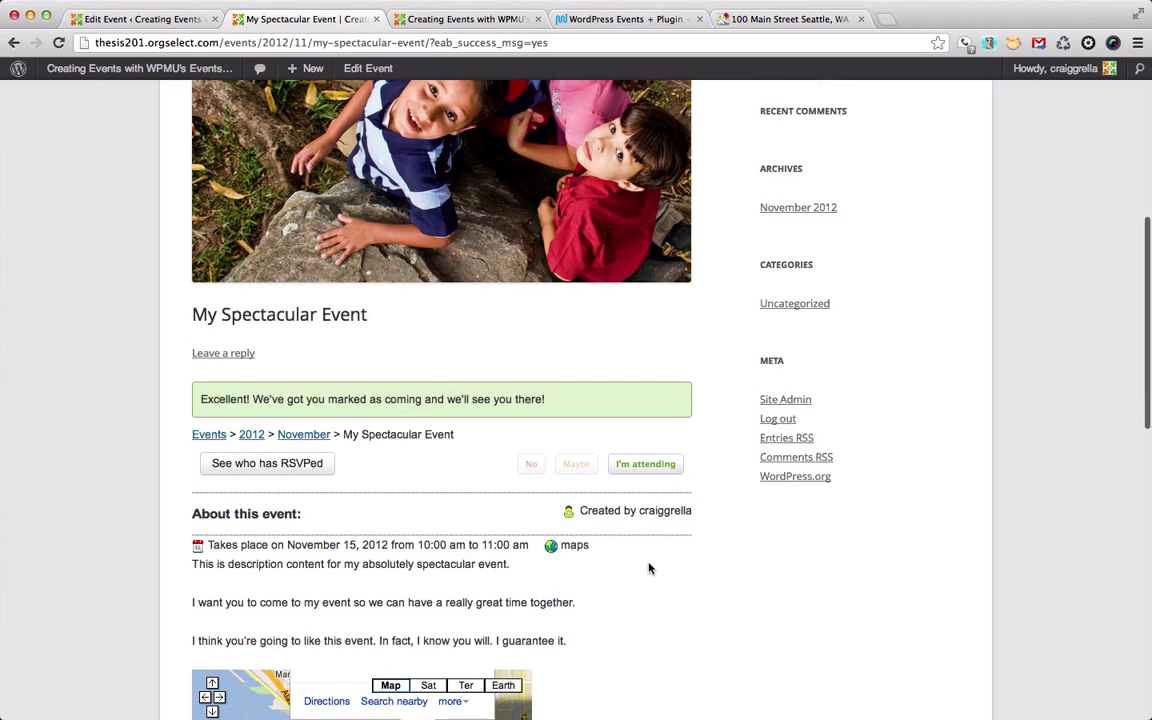
scroll(603, 566, "down", 1)
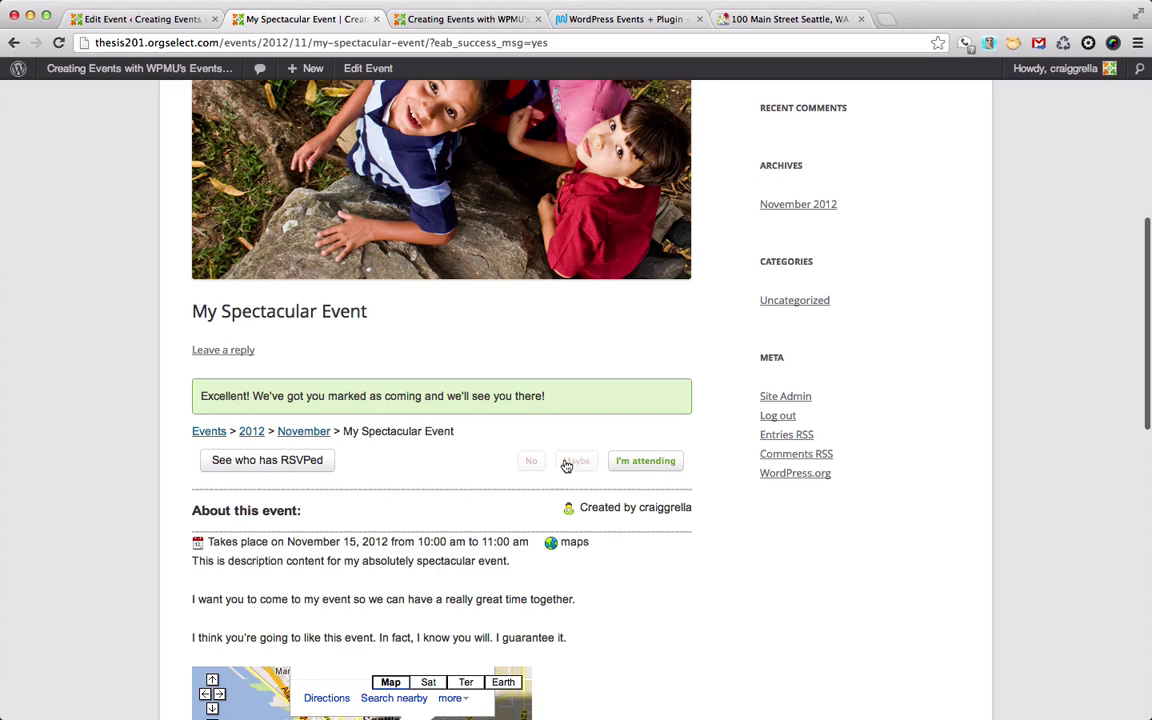
- Open 'See who has RSVPed' to review the single attendee, then return to the Edit Event screen
left_click(303, 465)
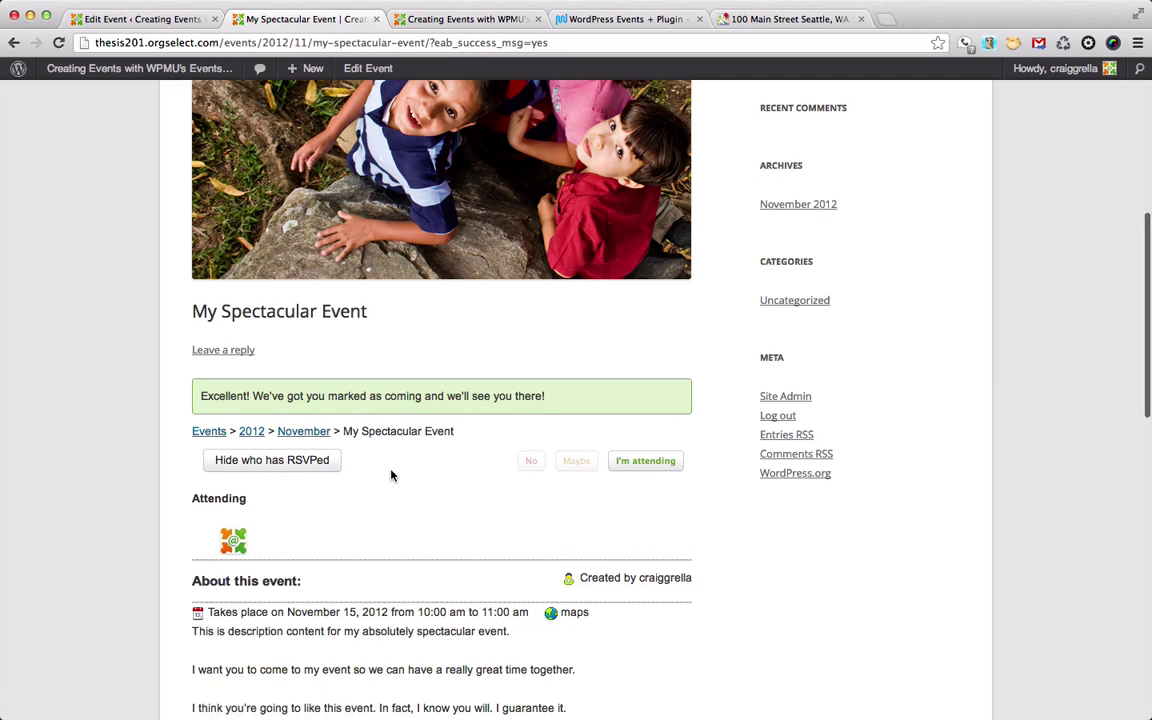
scroll(391, 475, "down", 2)
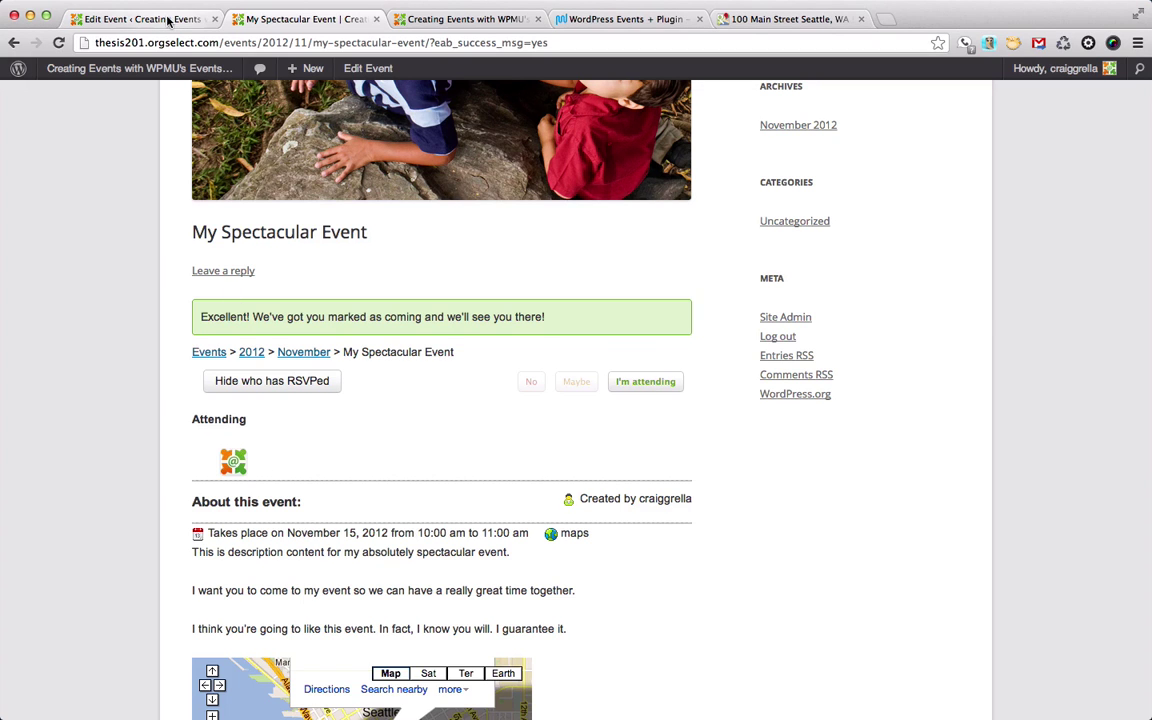
scroll(448, 427, "down", 3)
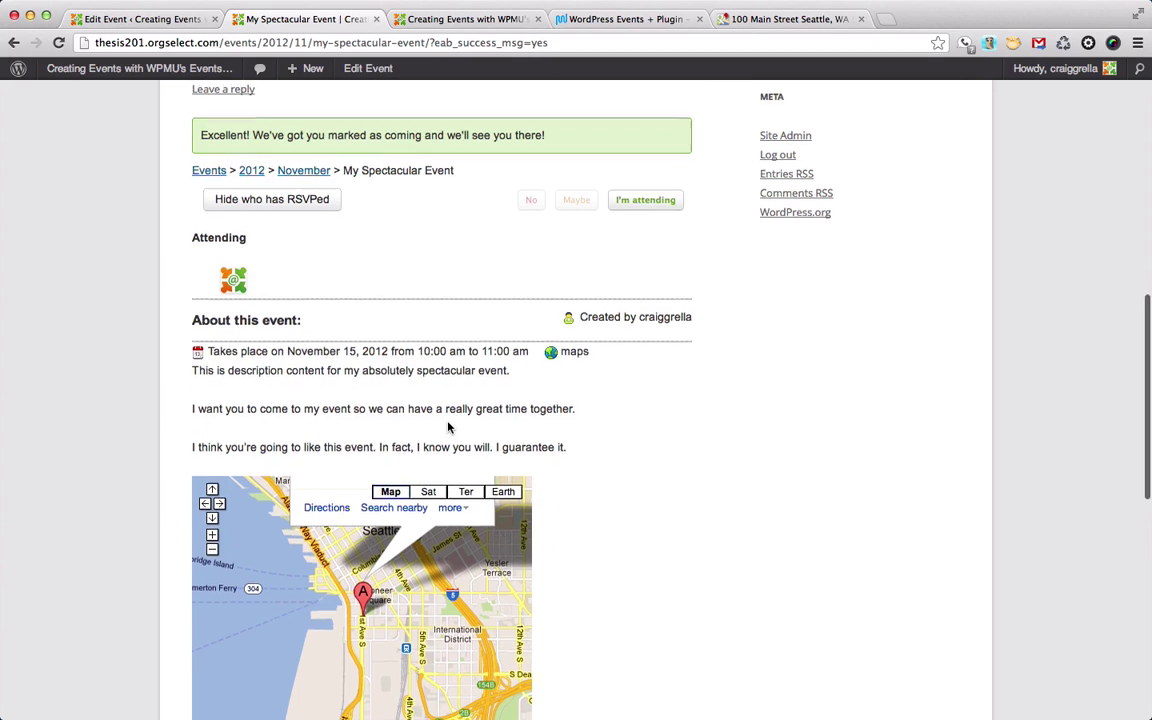
scroll(448, 427, "up", 10)
scroll(448, 427, "up", 2)
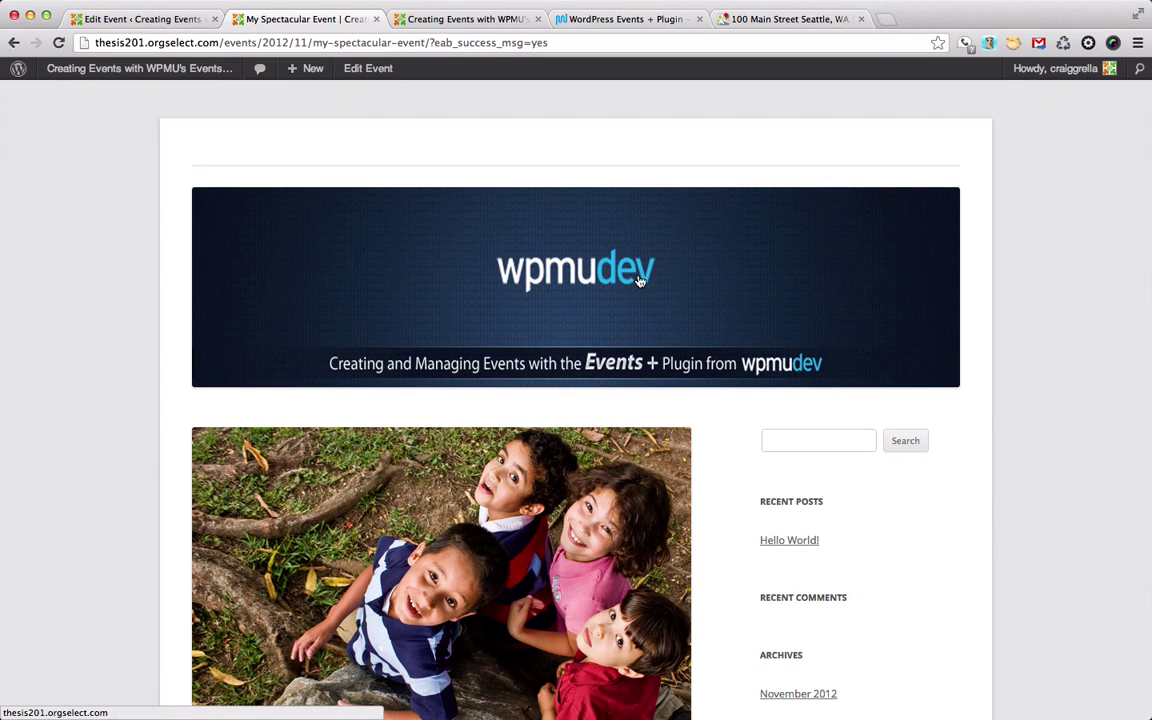
scroll(640, 280, "down", 2)
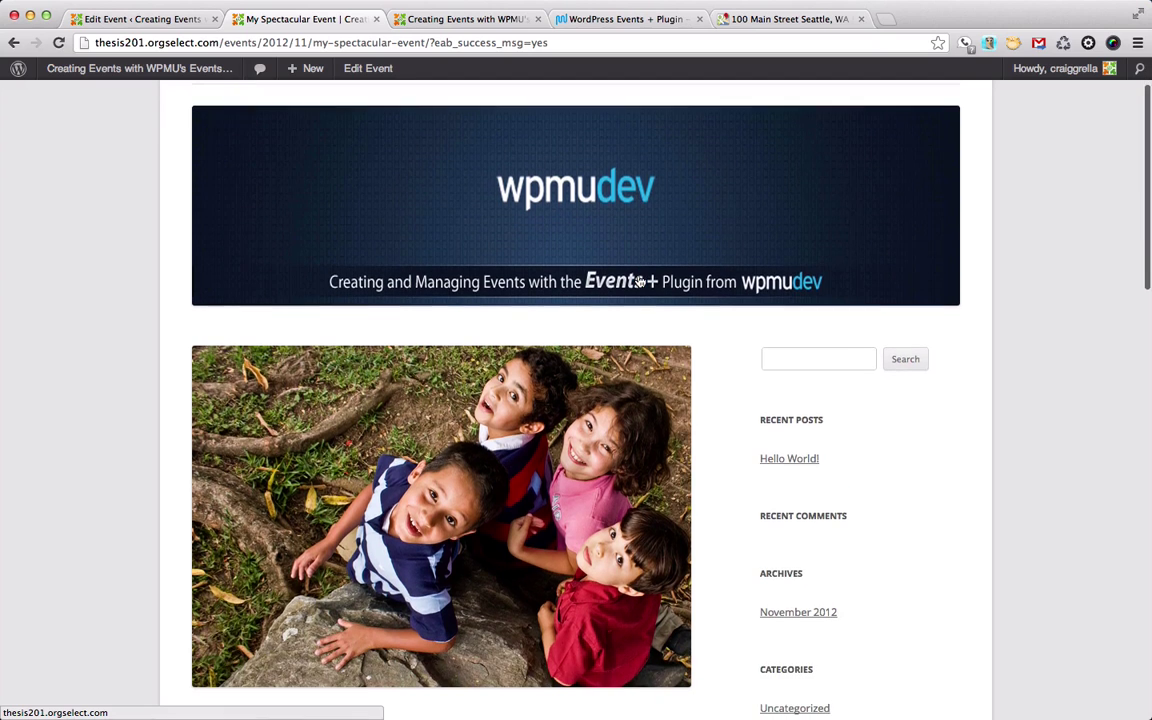
scroll(640, 281, "down", 1)
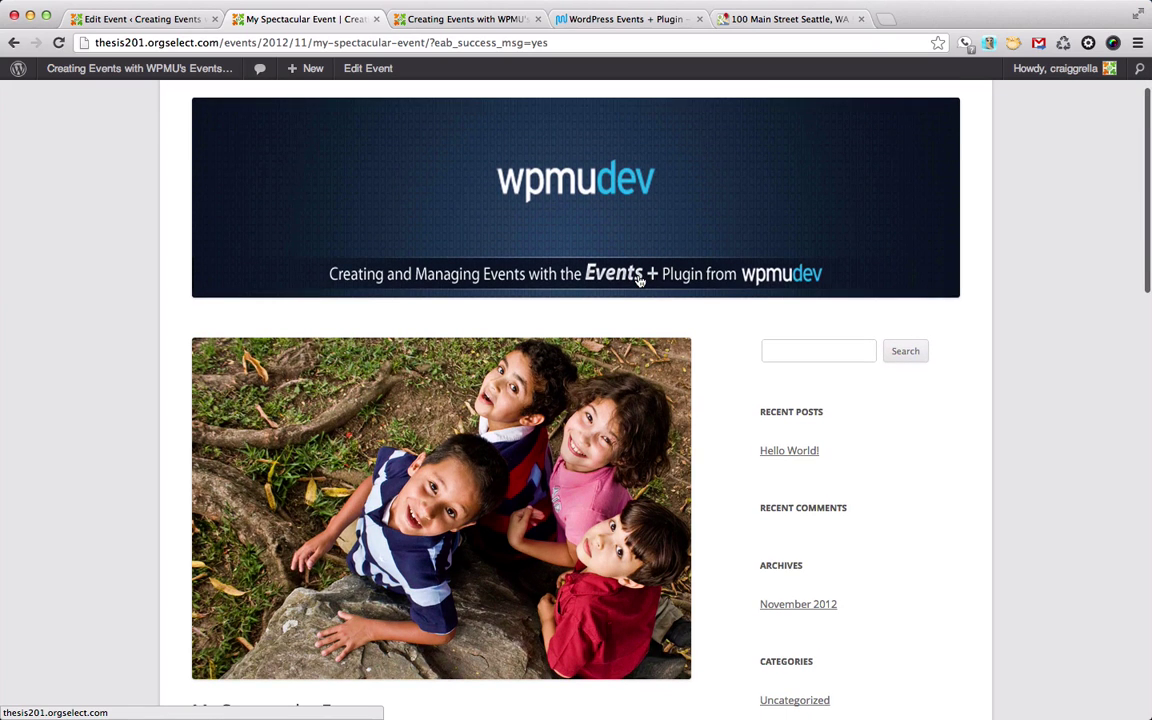
scroll(640, 281, "down", 5)
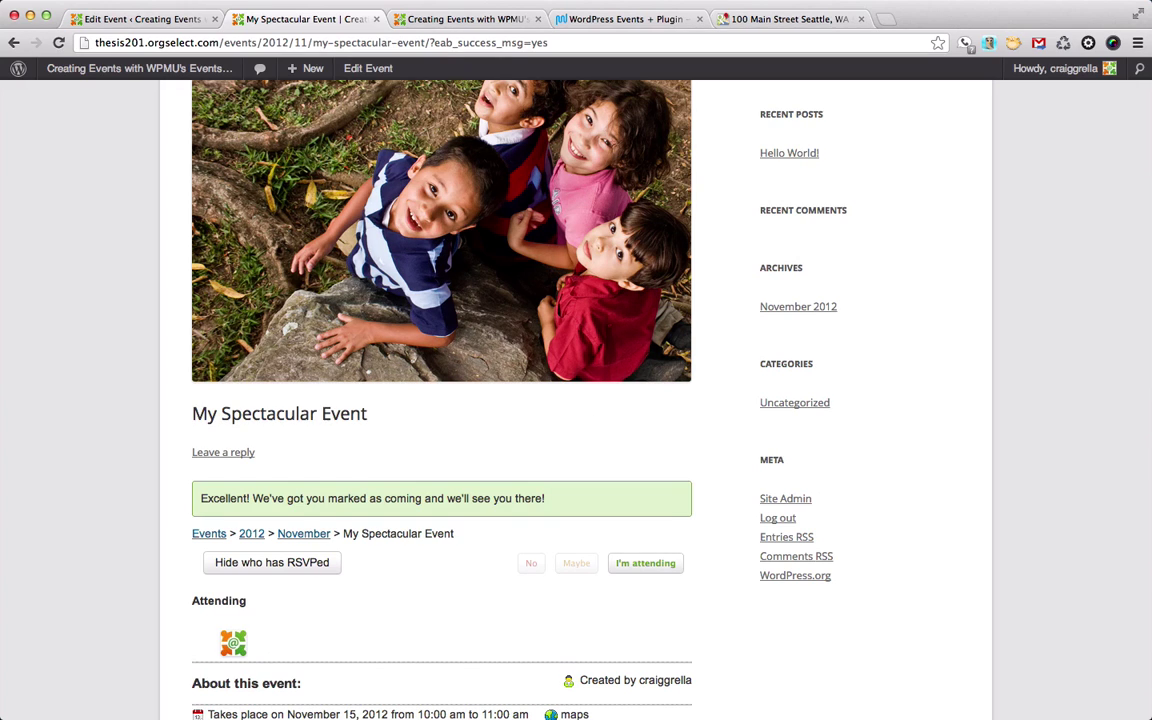
left_click(128, 20)
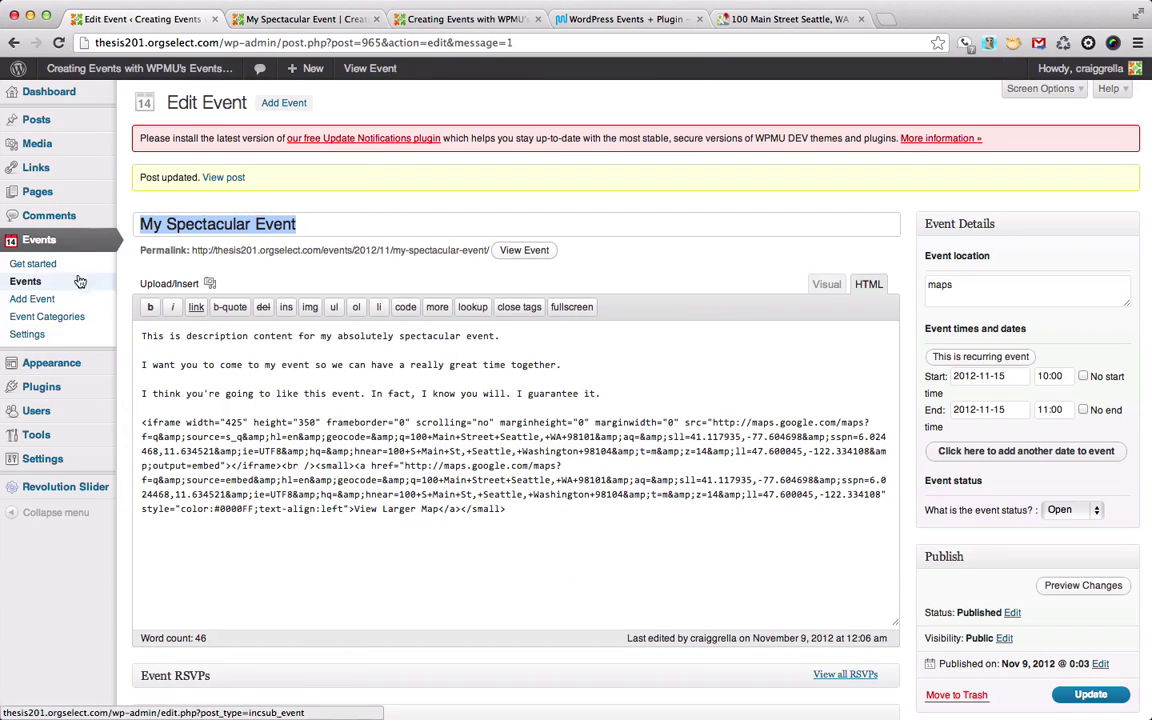
- In Events settings, override default appearance, set Archive and Single Event templates to Plugin: Full Width, and save
left_click(30, 334)
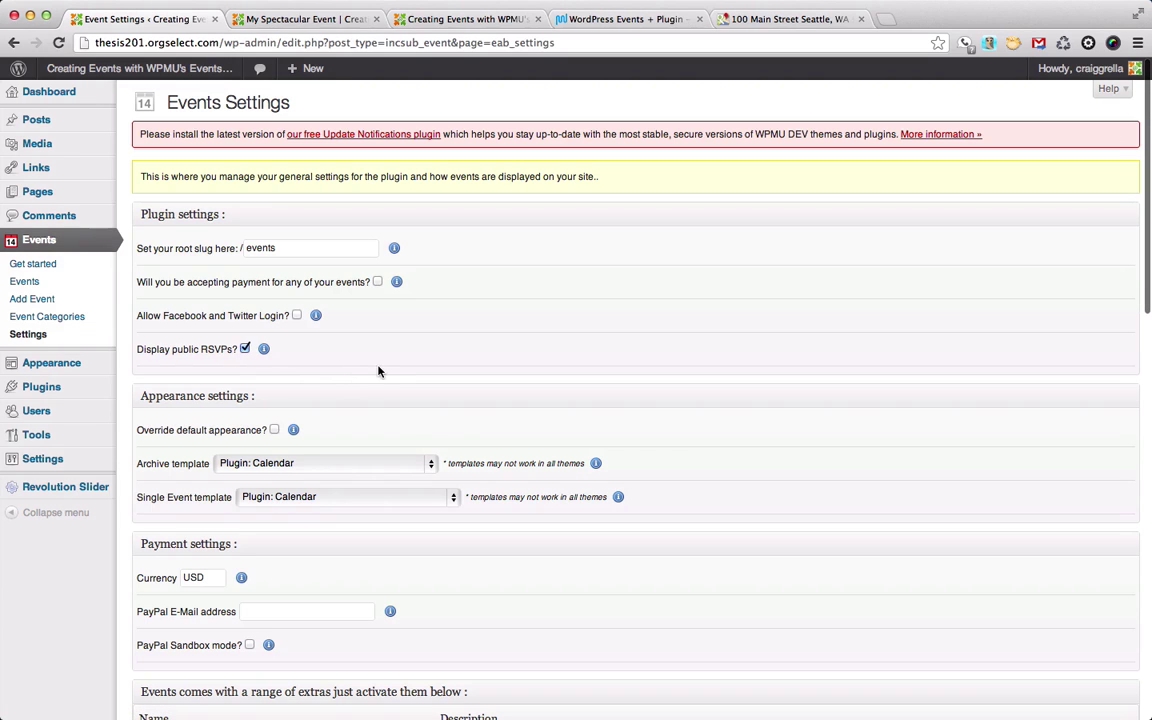
scroll(382, 371, "down", 3)
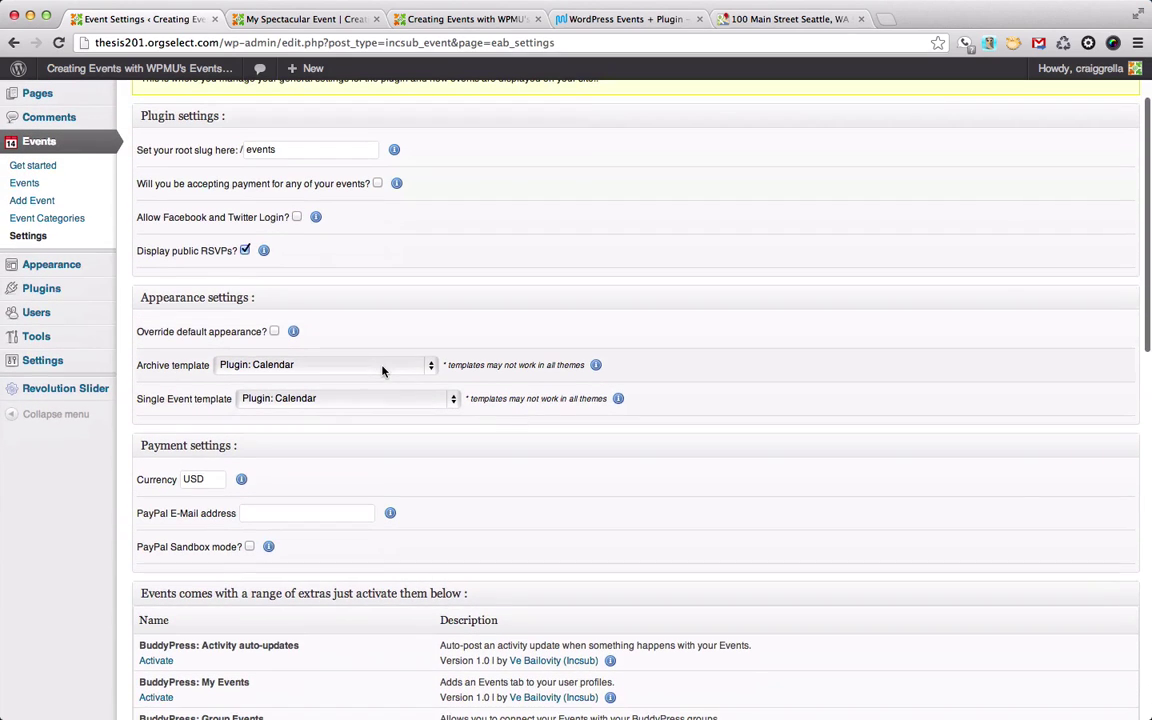
left_click(274, 331)
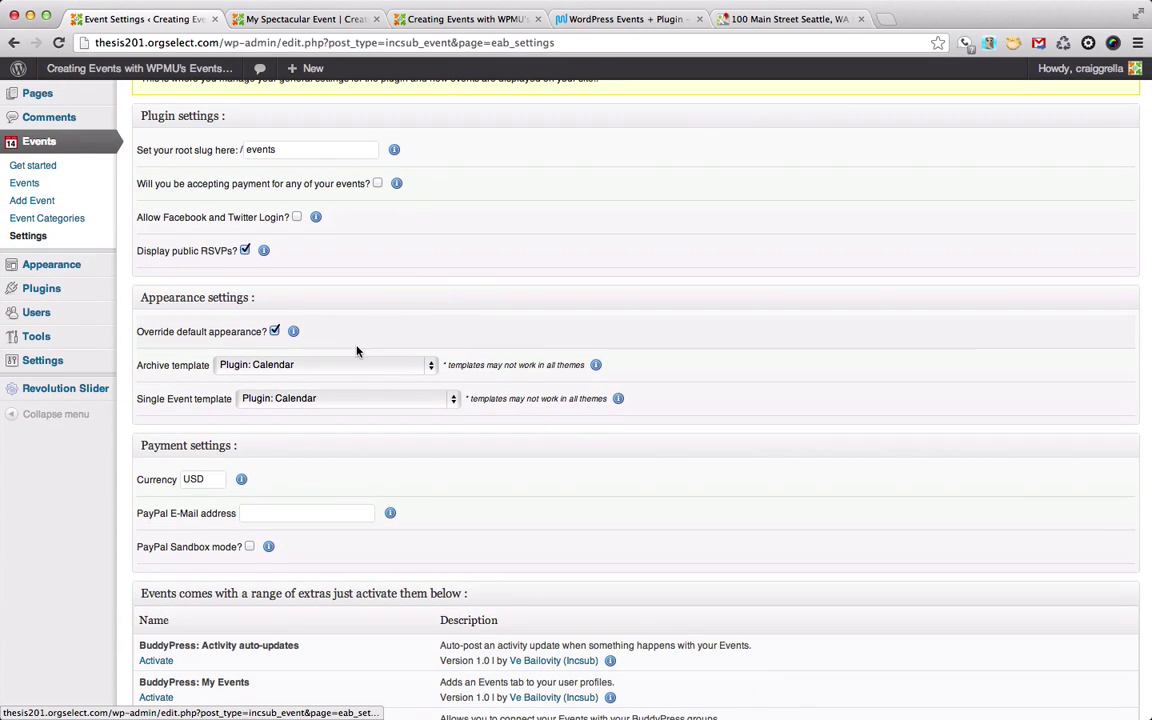
left_click(428, 366)
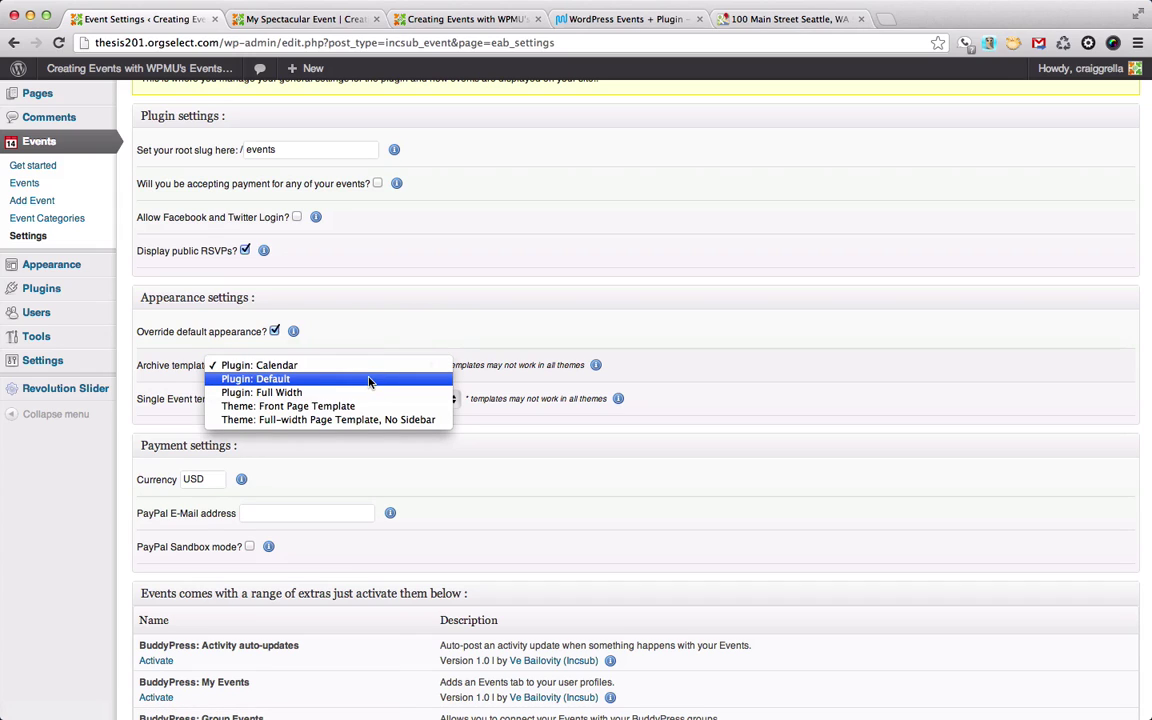
left_click(303, 393)
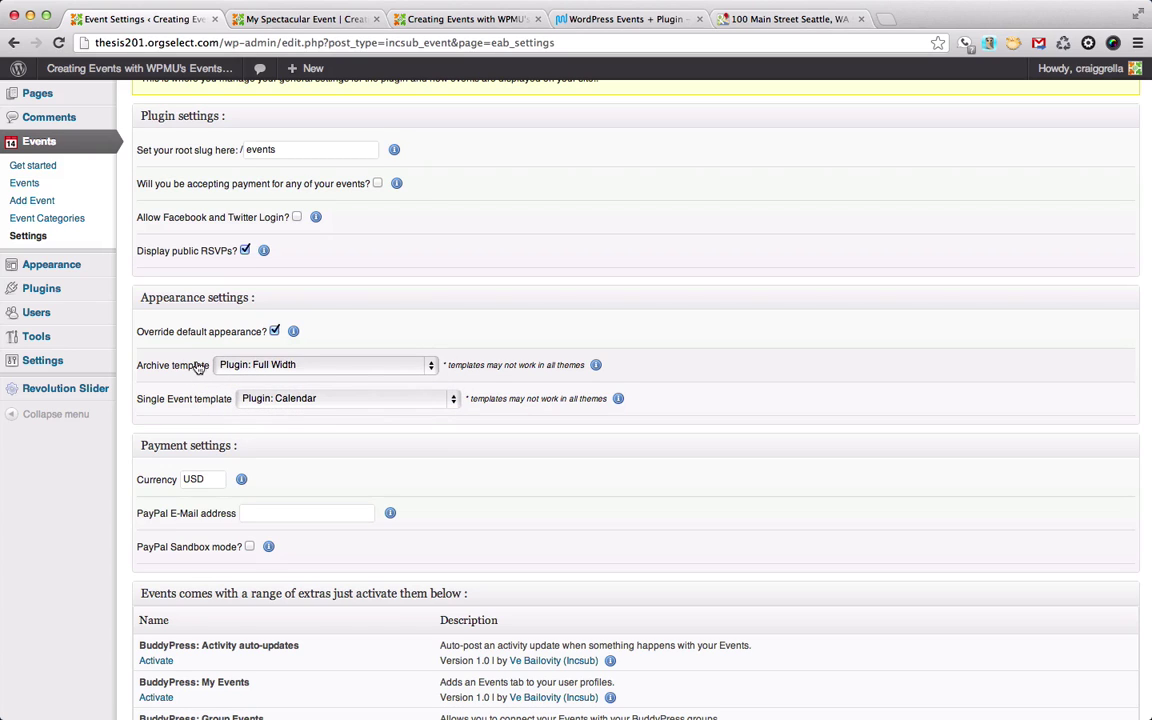
left_click(293, 402)
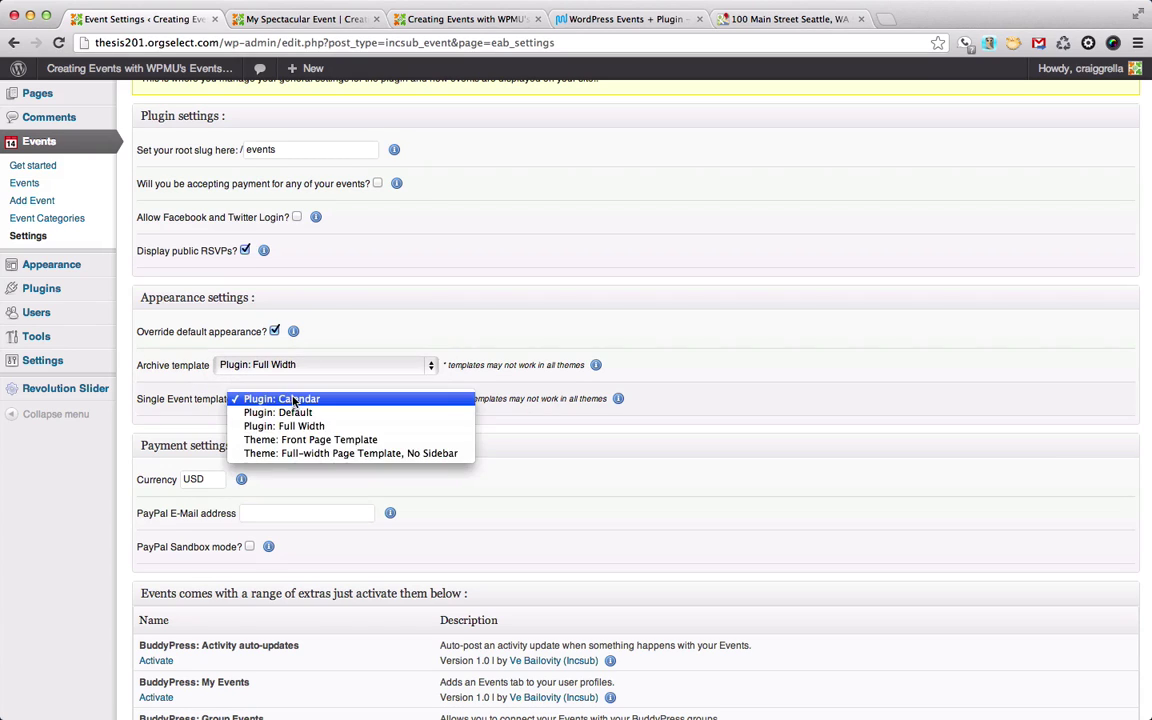
left_click(377, 428)
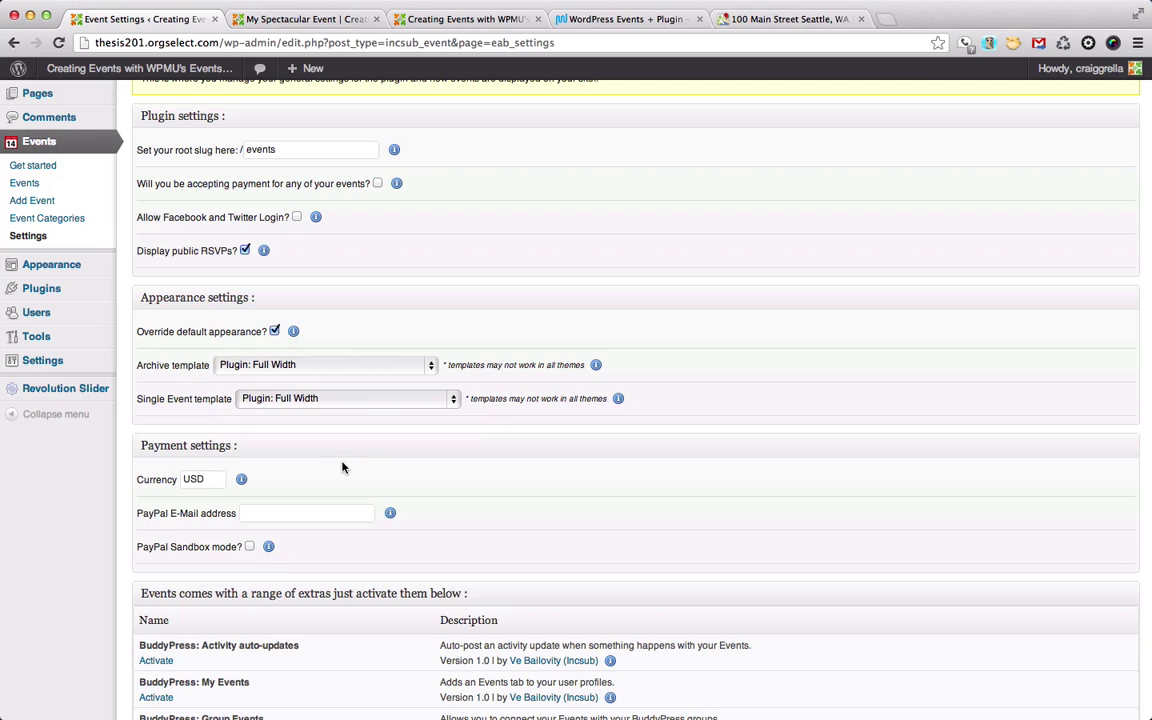
scroll(342, 467, "down", 15)
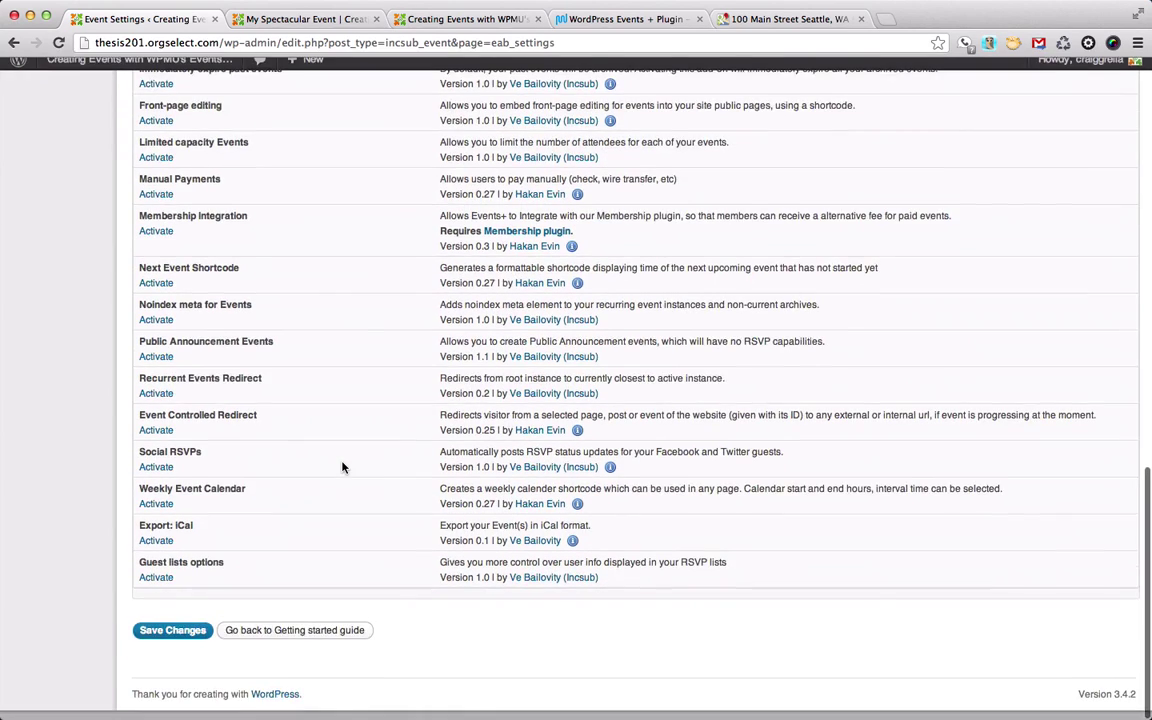
left_click(174, 640)
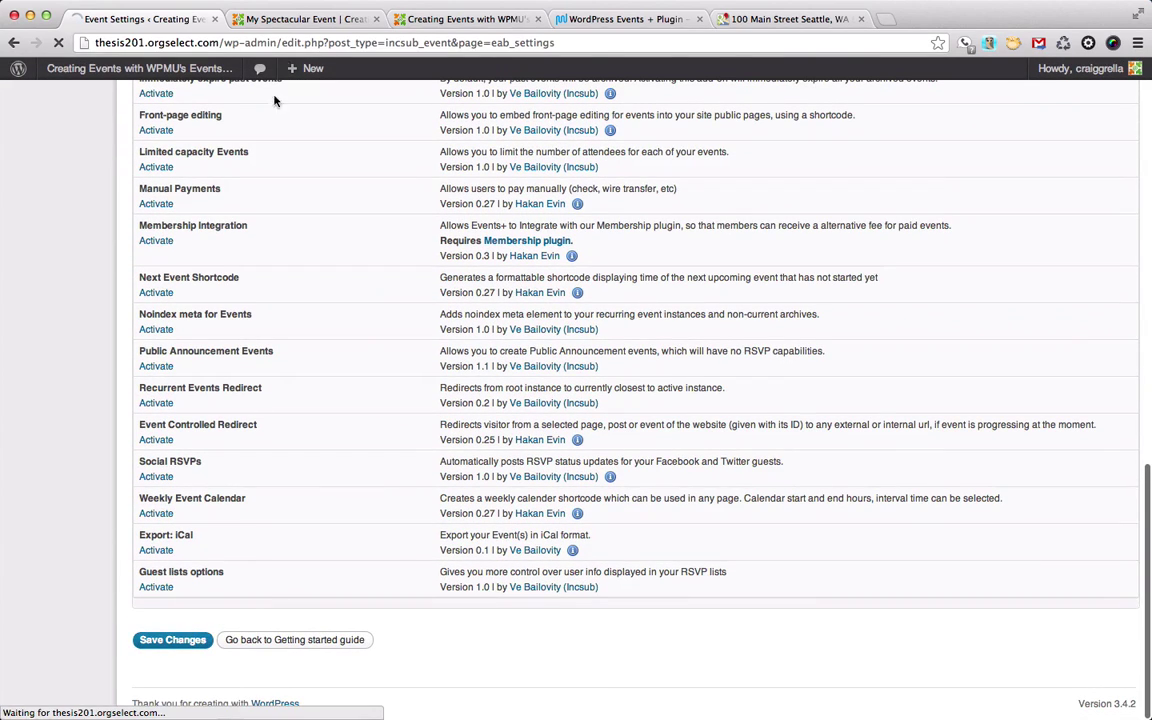
left_click(305, 19)
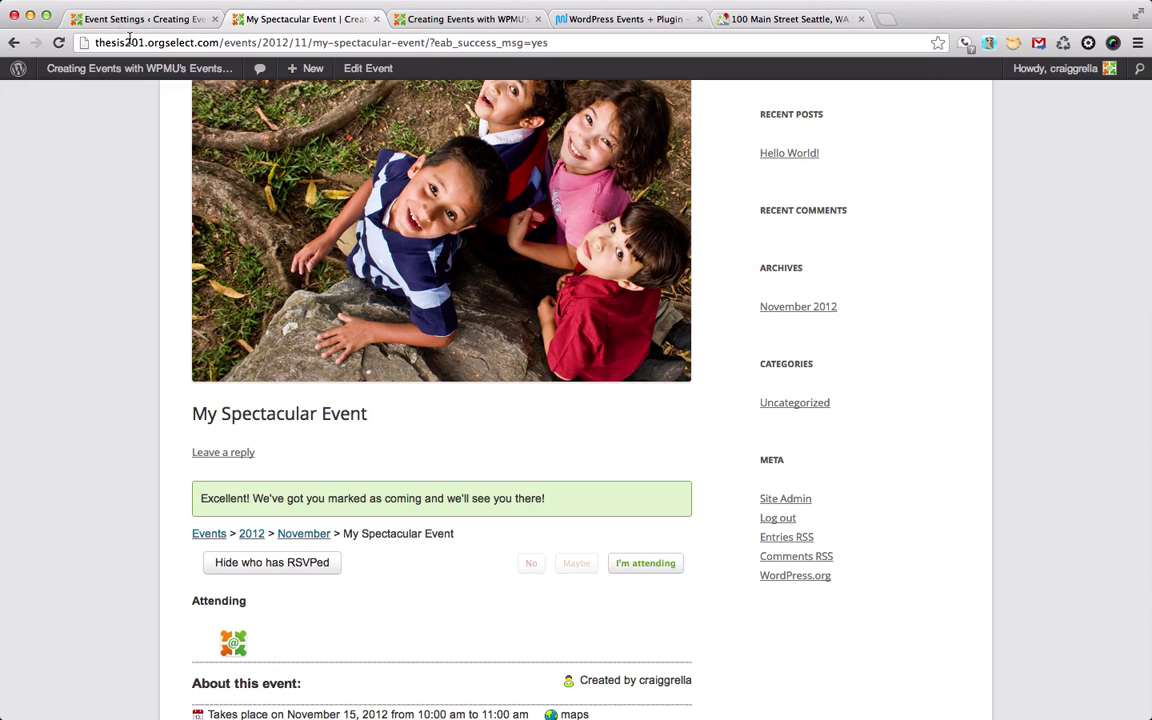
left_click(58, 42)
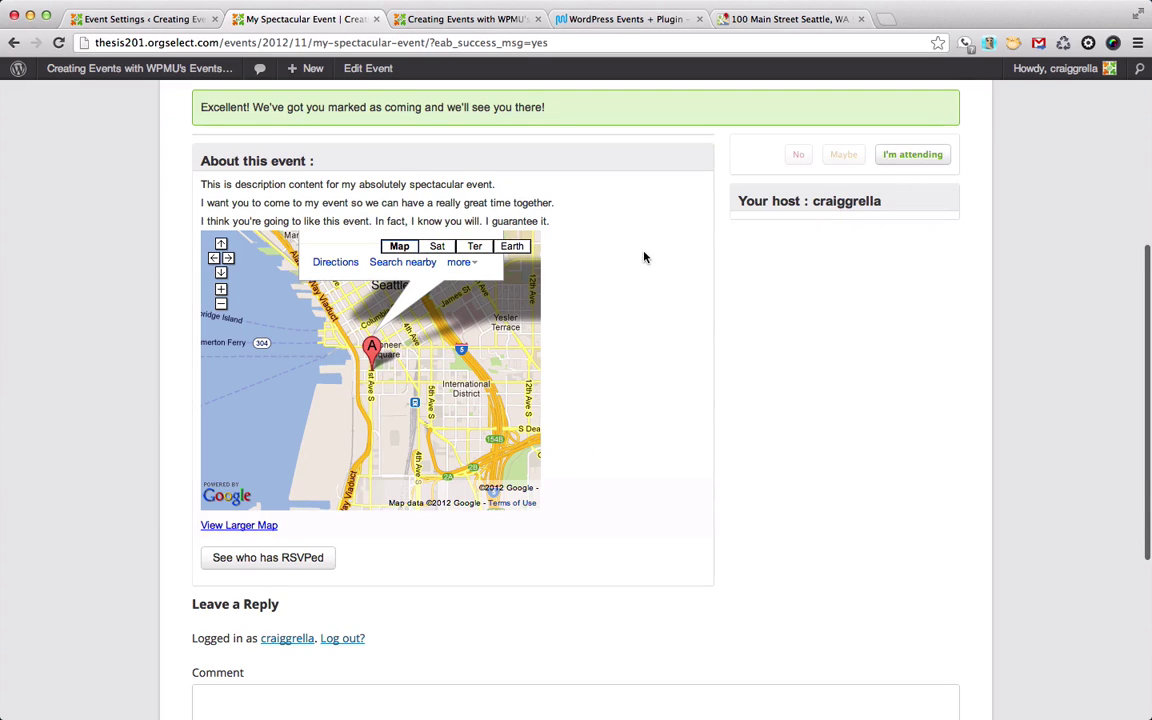
scroll(644, 257, "up", 5)
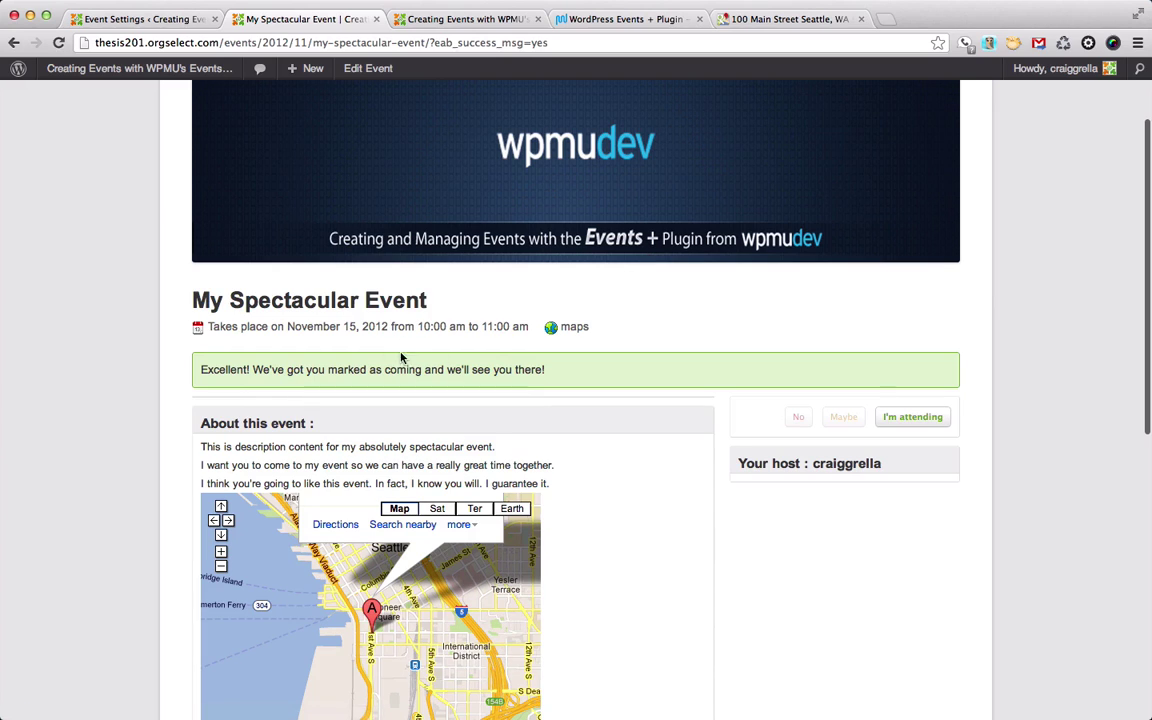
scroll(658, 352, "up", 2)
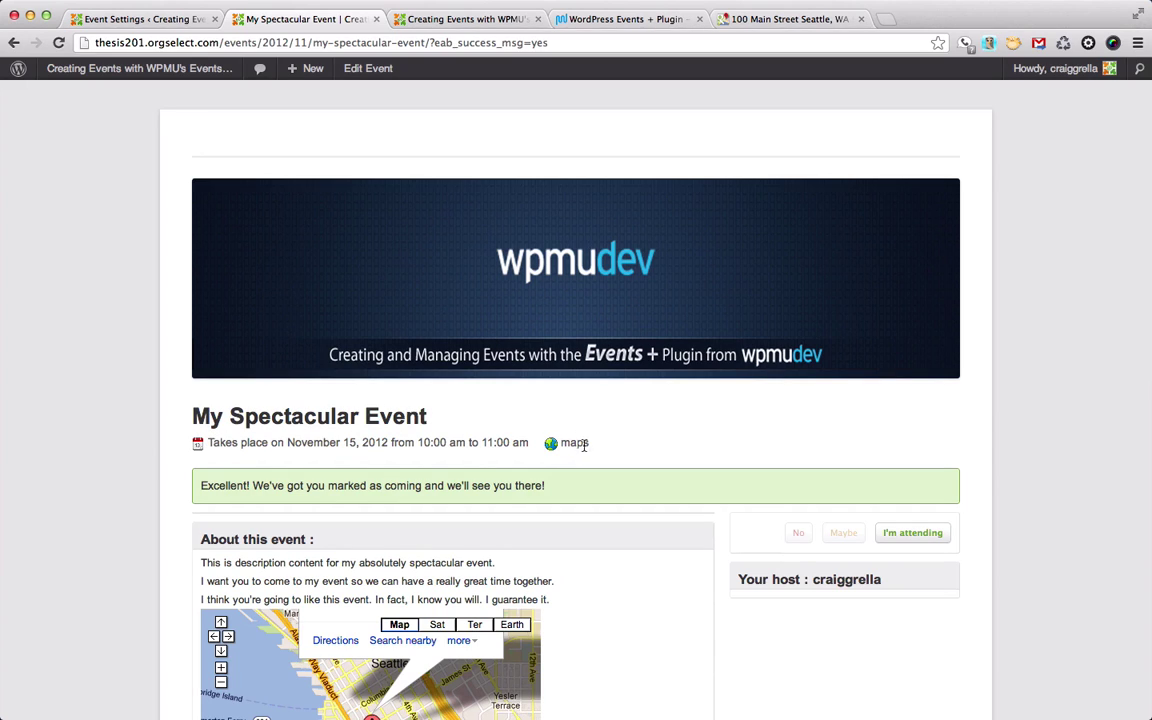
scroll(590, 447, "down", 3)
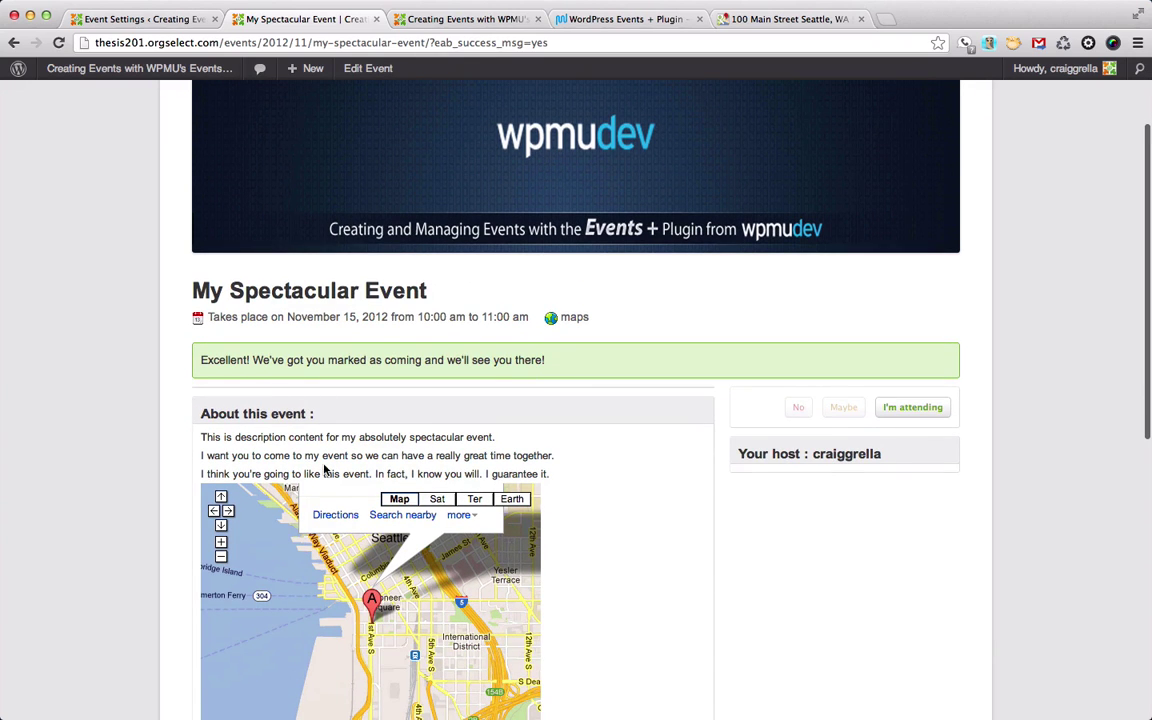
scroll(323, 470, "down", 5)
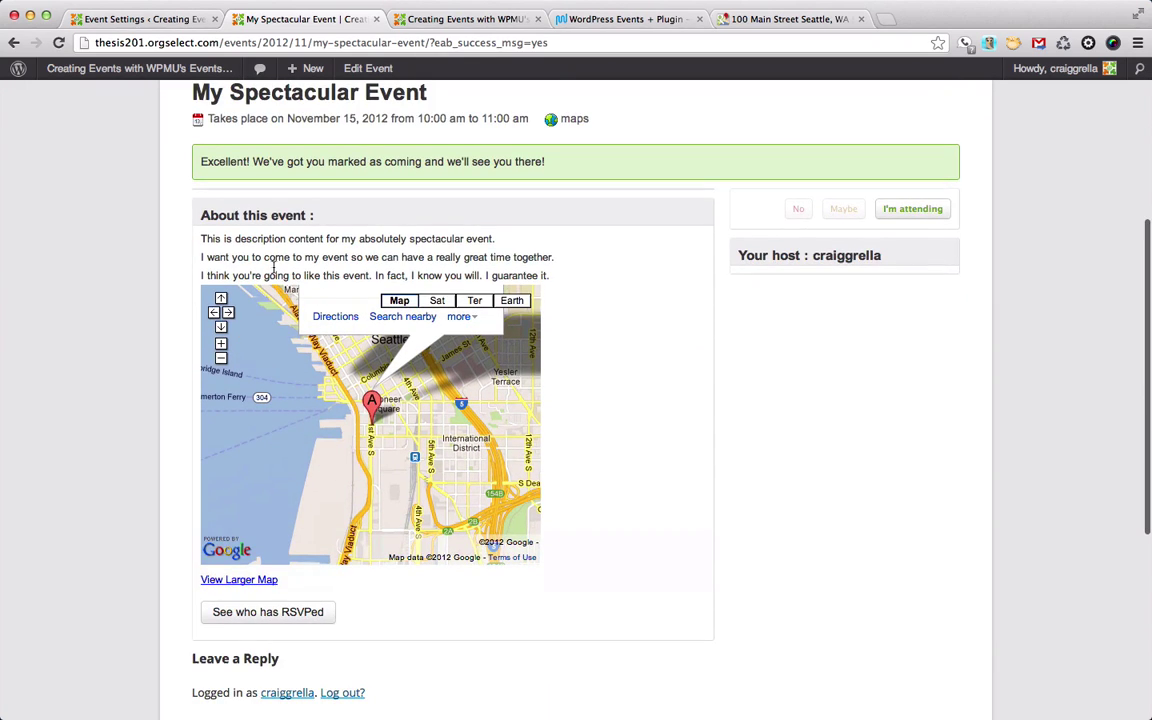
scroll(381, 590, "down", 2)
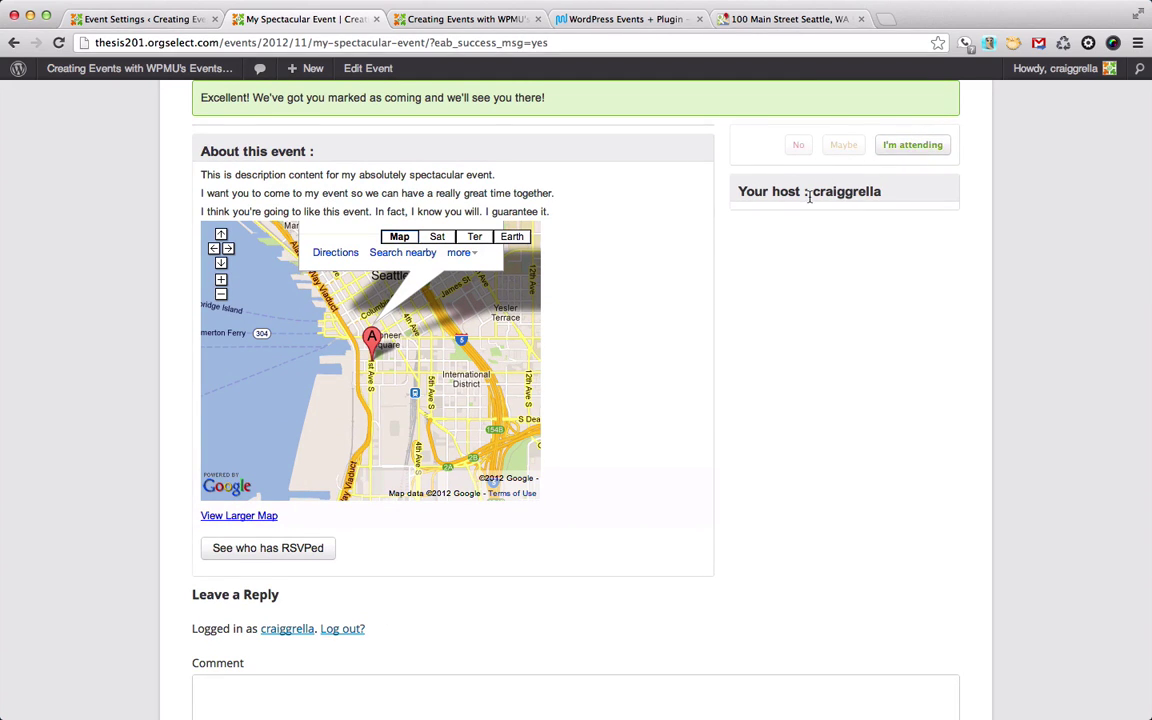
left_click(290, 555)
scroll(262, 506, "down", 1)
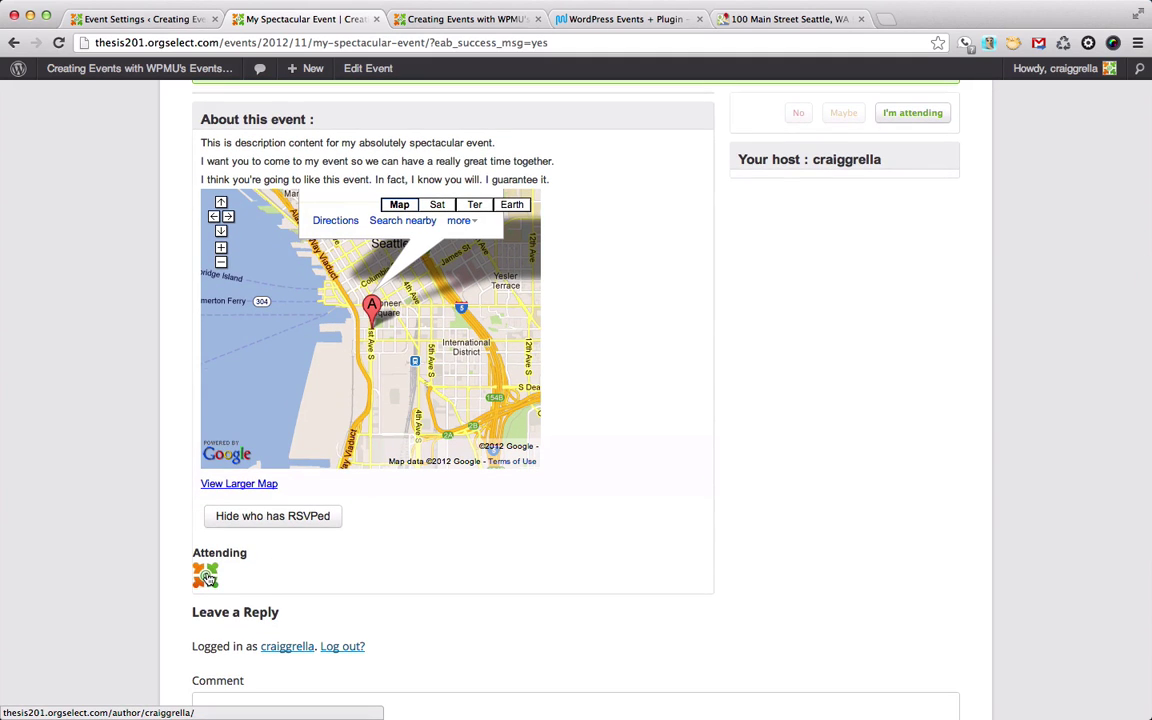
scroll(253, 560, "down", 1)
scroll(257, 572, "up", 4)
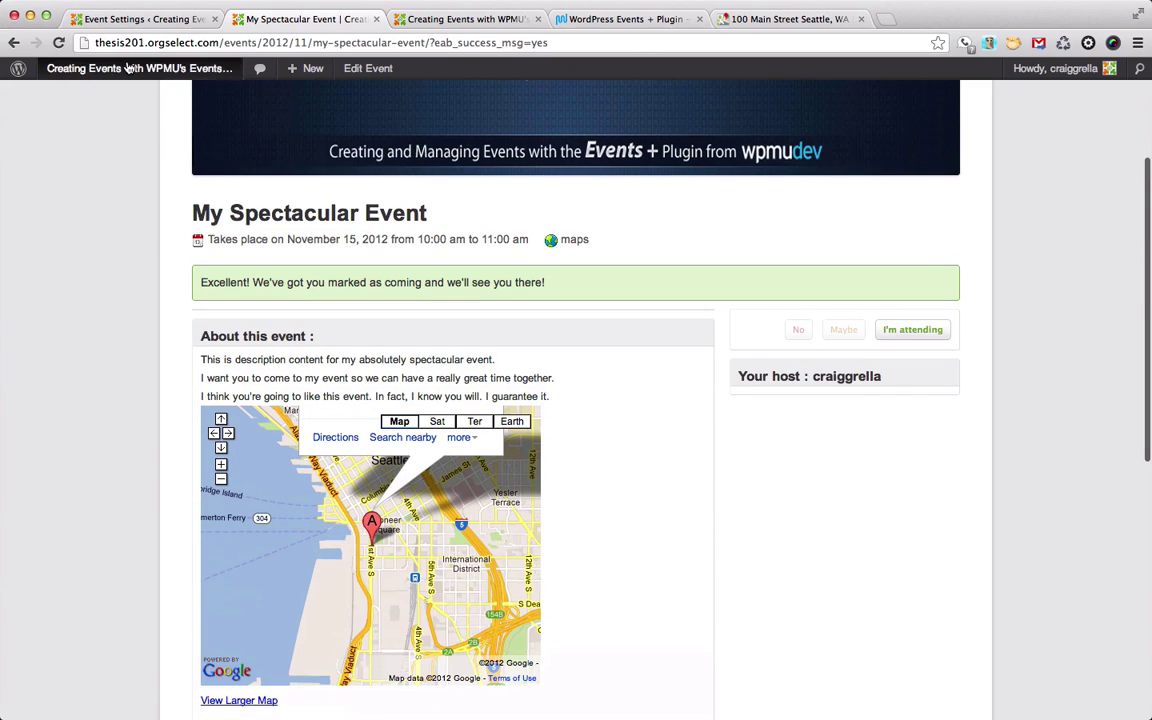
left_click(140, 19)
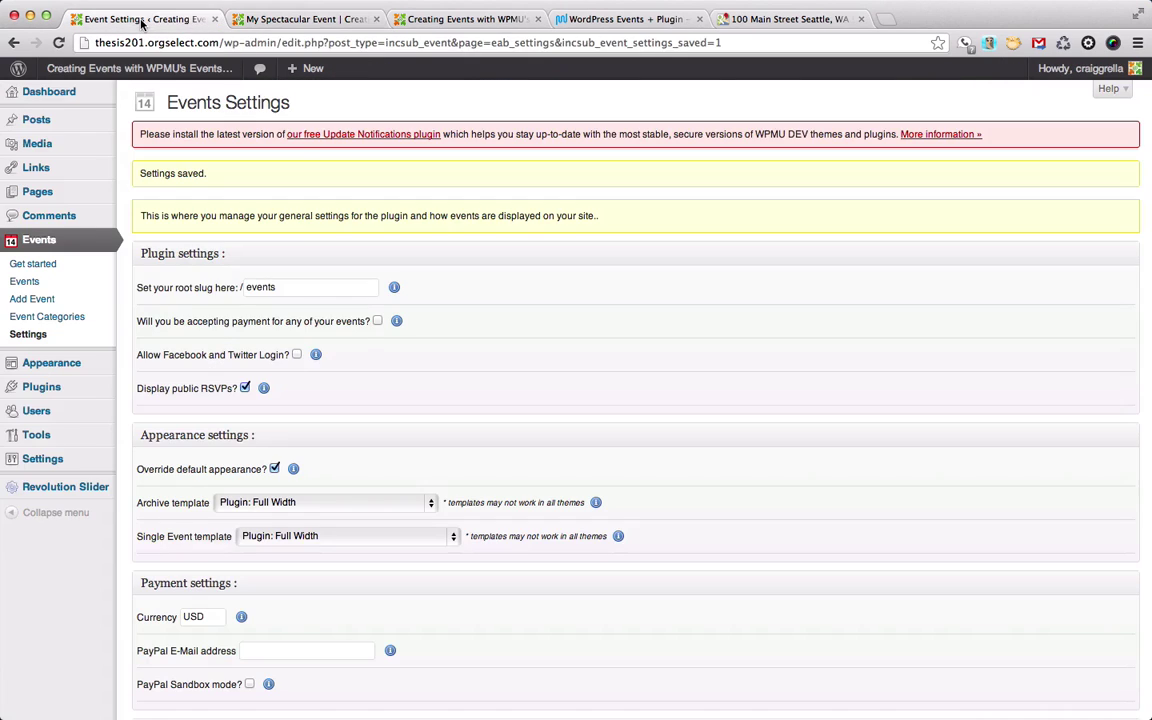
- Keep the Archive template, set Single Event to Theme: Front Page Template, and save the settings
left_click(373, 503)
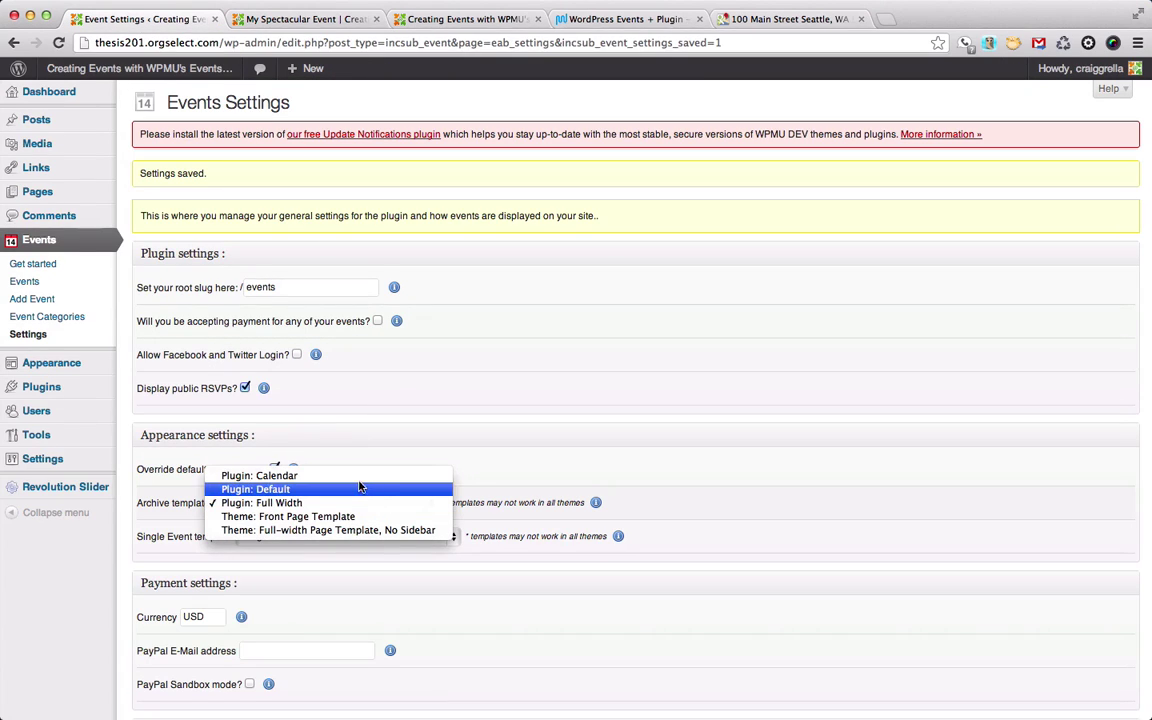
left_click(362, 543)
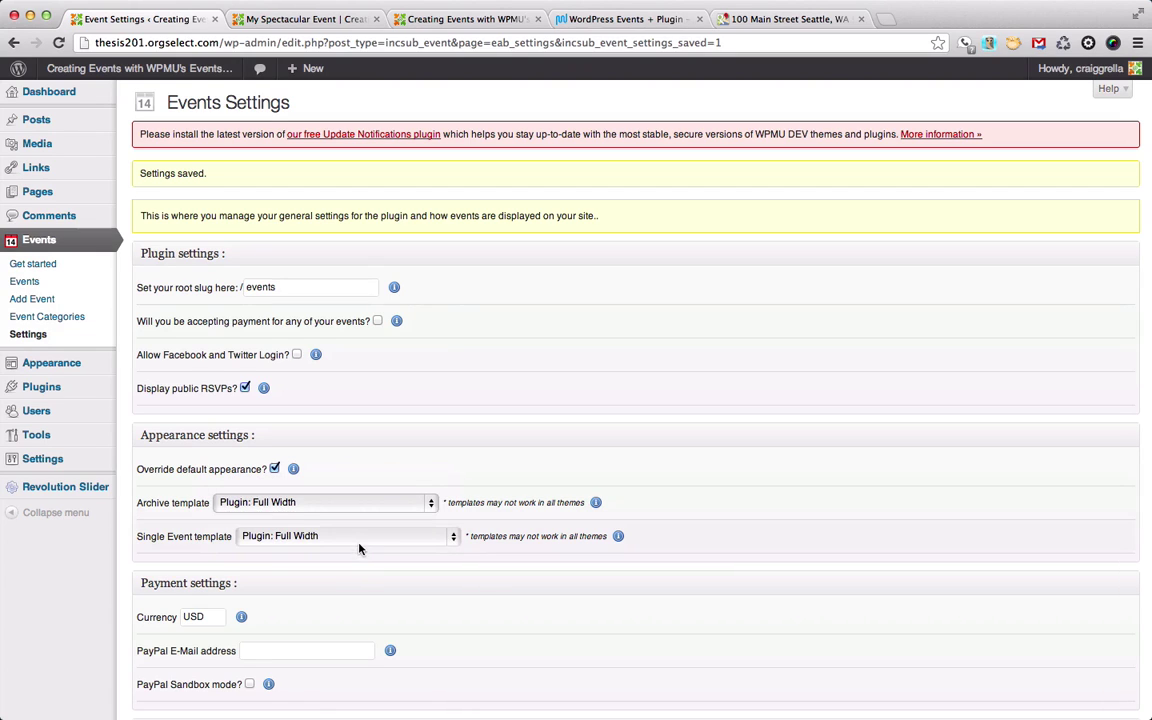
left_click(353, 538)
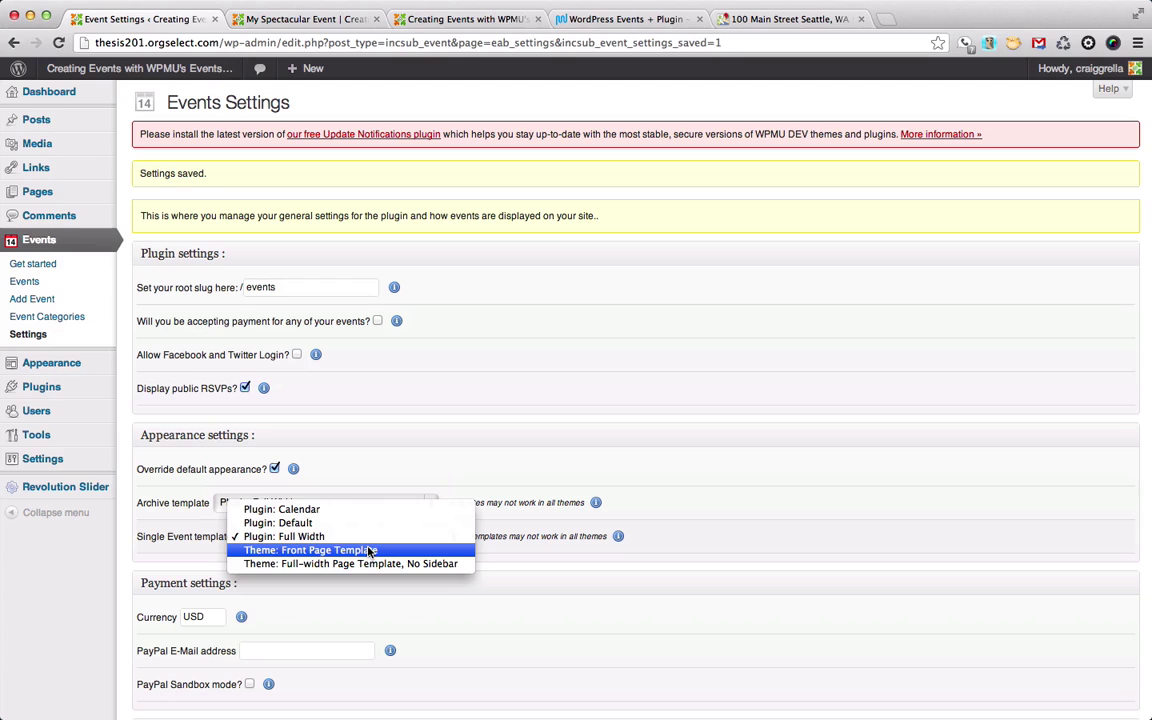
left_click(369, 552)
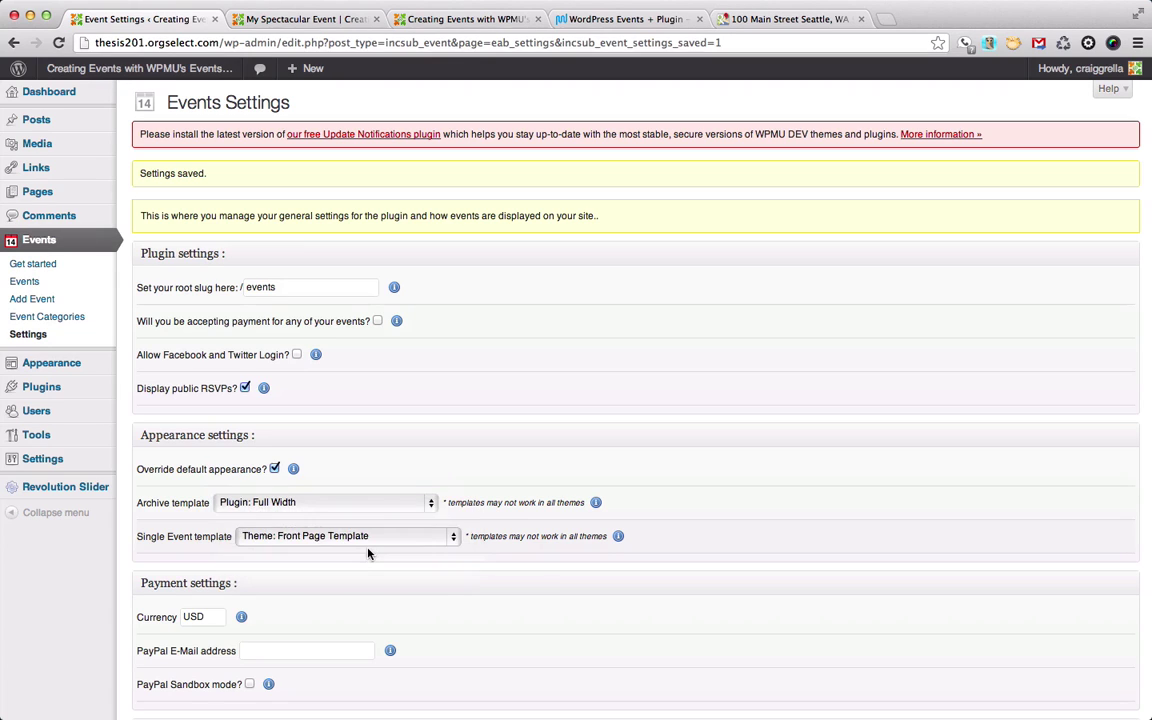
scroll(368, 553, "down", 15)
scroll(64, 662, "down", 5)
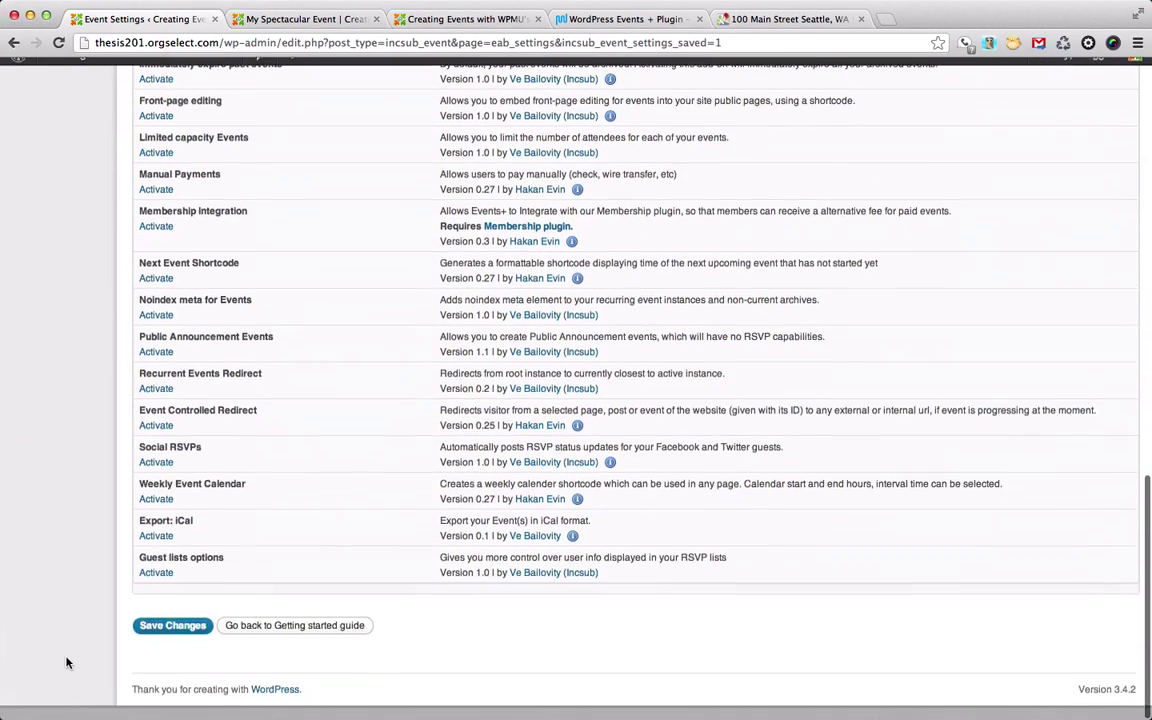
left_click(171, 638)
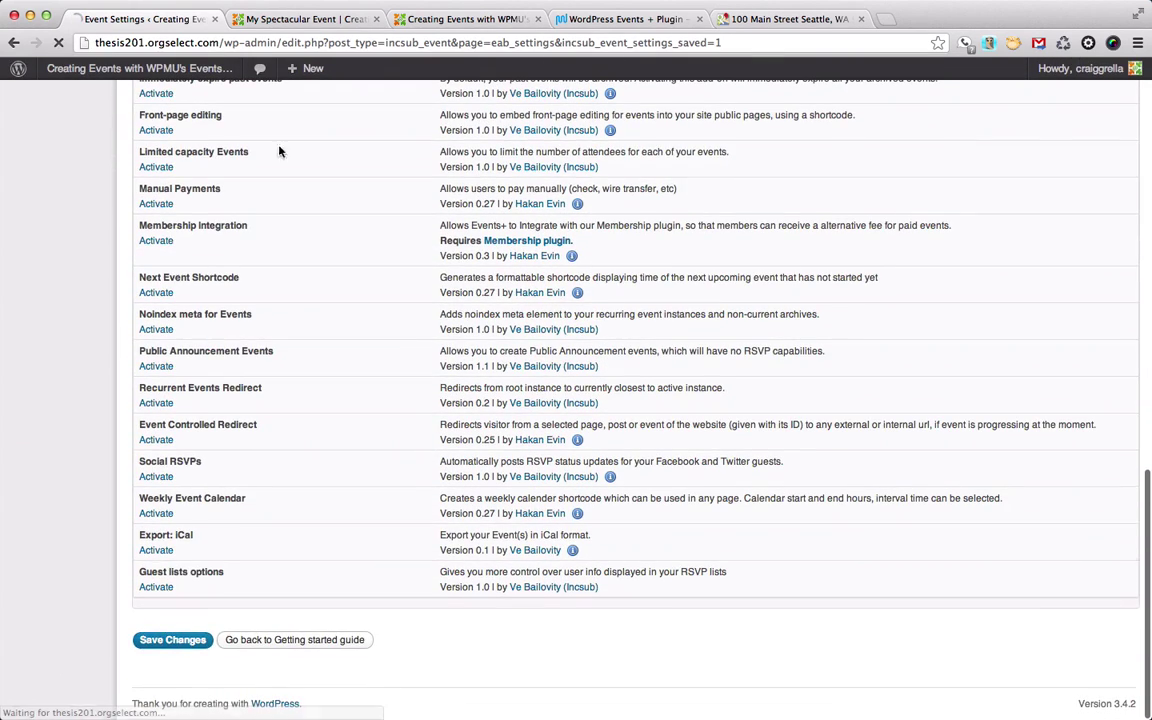
left_click(330, 14)
- Reload My Spectacular Event's page to check its details and map in the new layout, then return to Event Settings
left_click(59, 43)
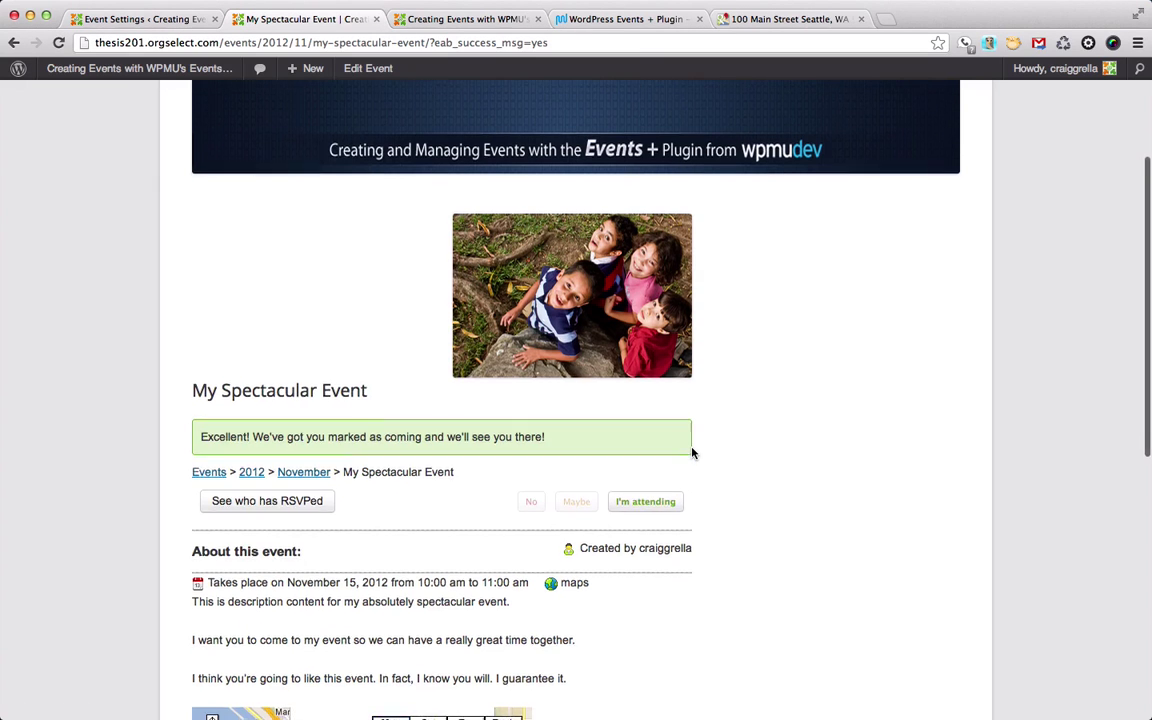
scroll(690, 452, "down", 4)
scroll(690, 453, "up", 5)
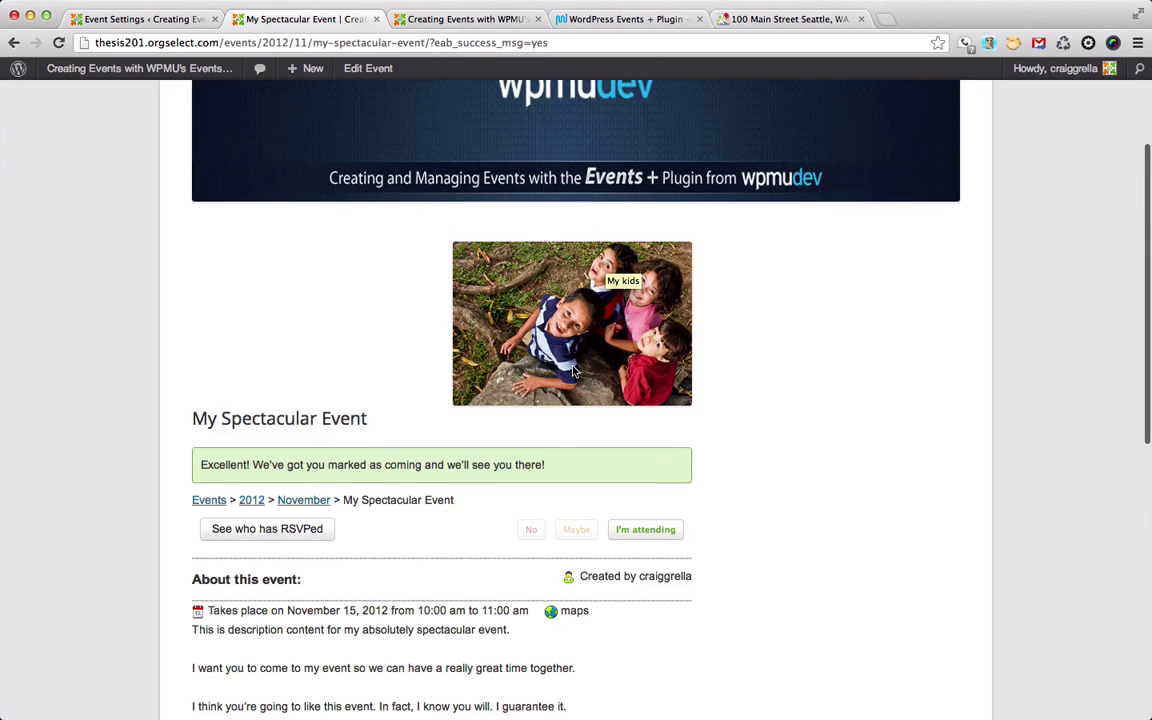
scroll(590, 372, "down", 3)
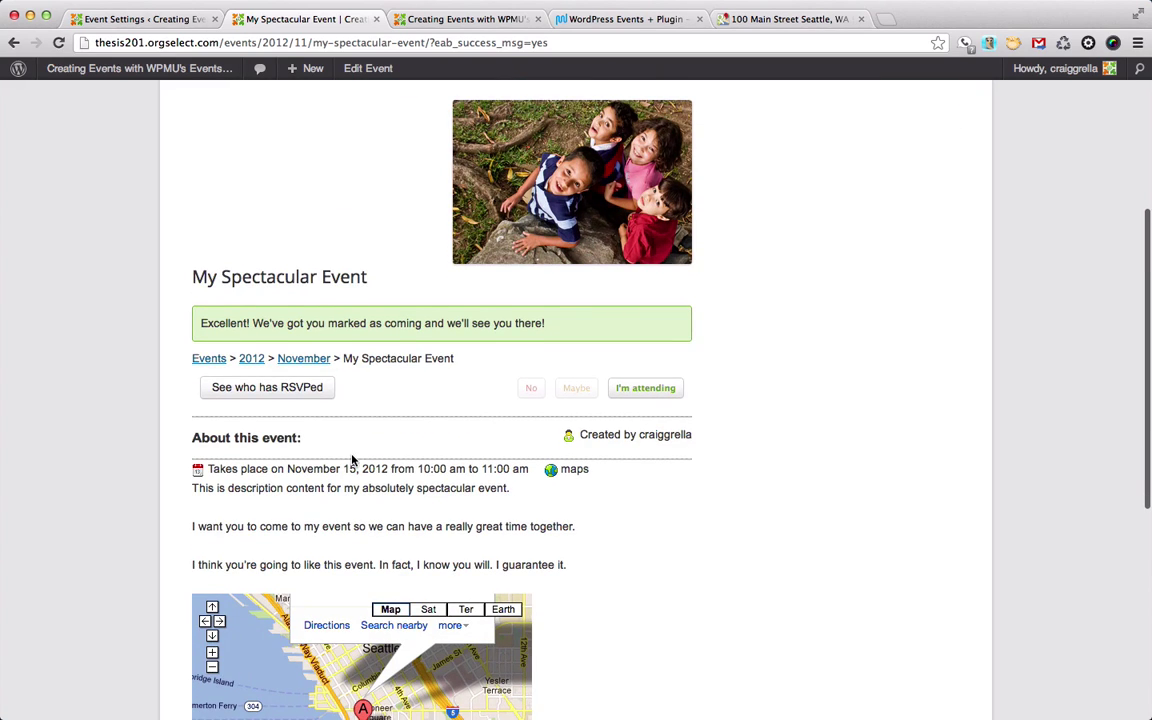
scroll(352, 460, "down", 10)
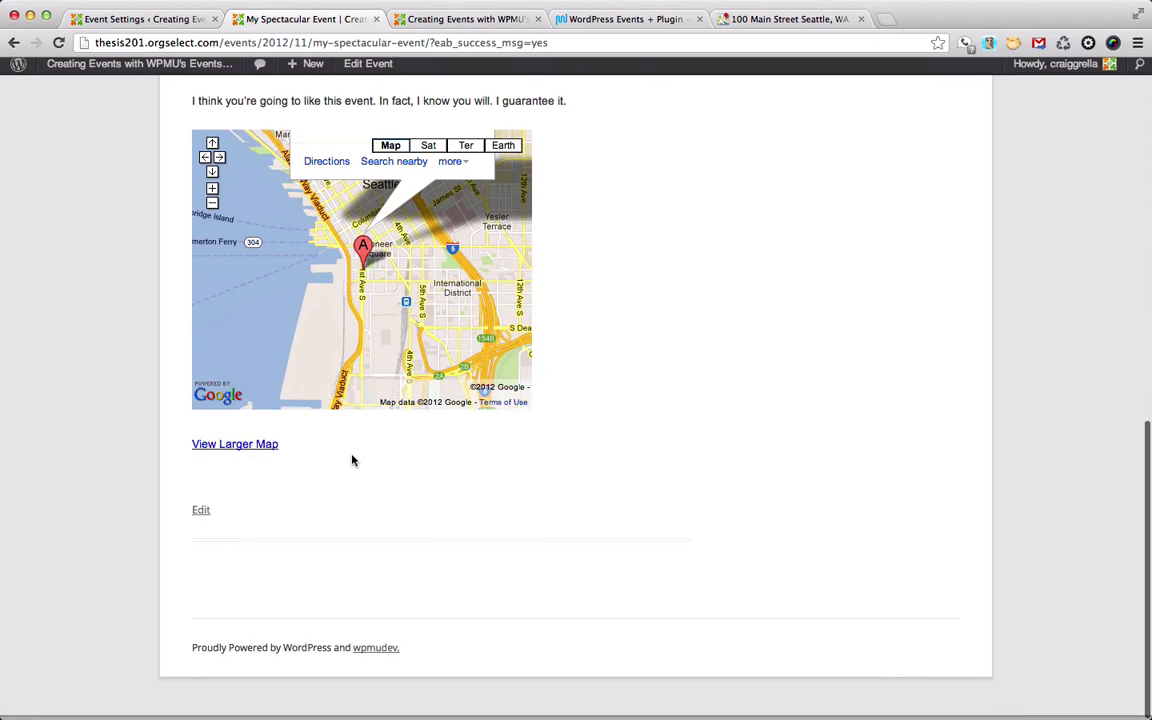
scroll(352, 460, "up", 15)
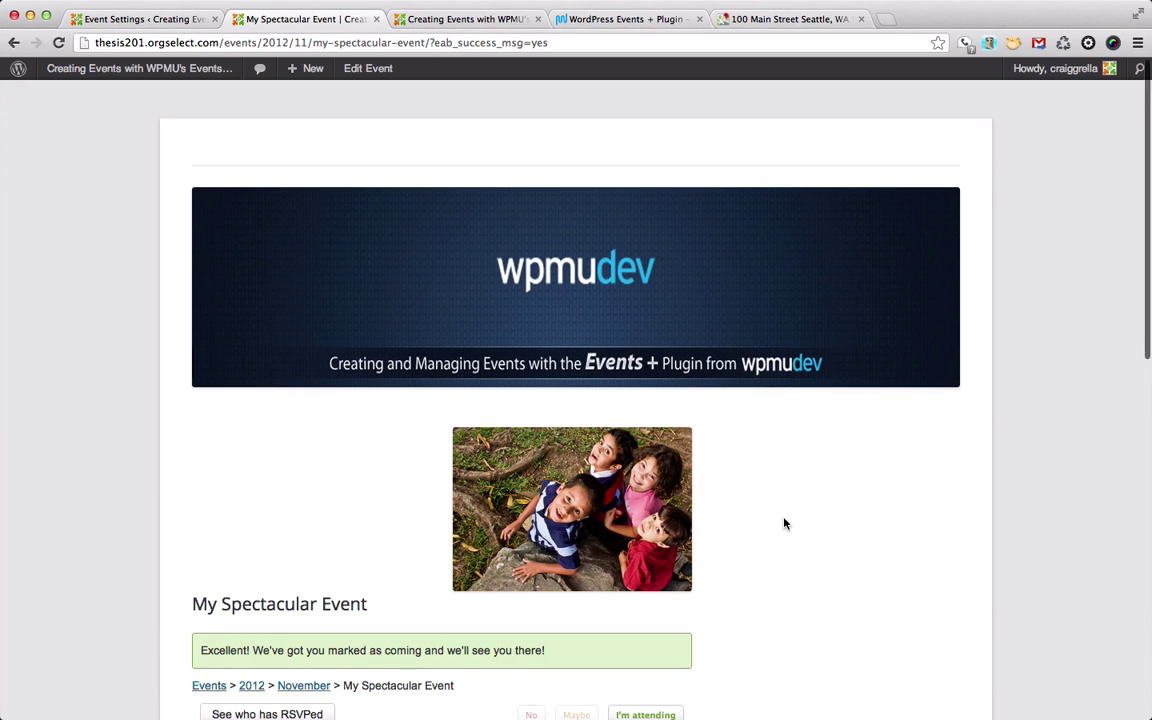
scroll(784, 524, "down", 4)
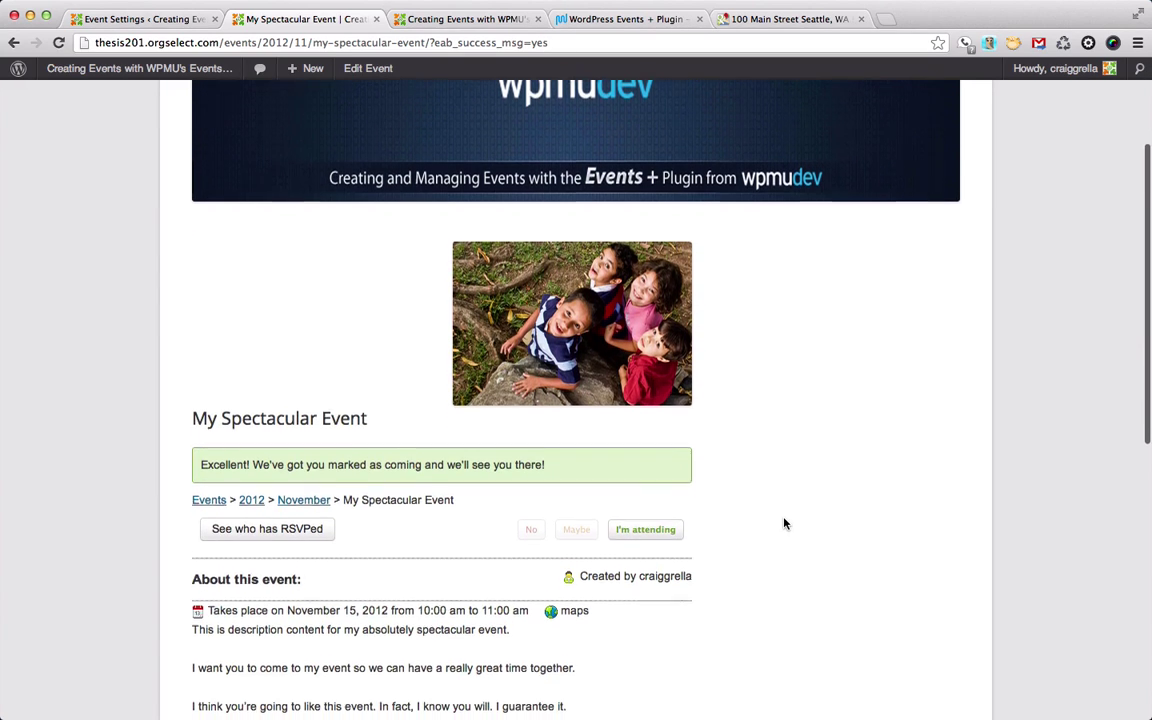
scroll(784, 524, "down", 2)
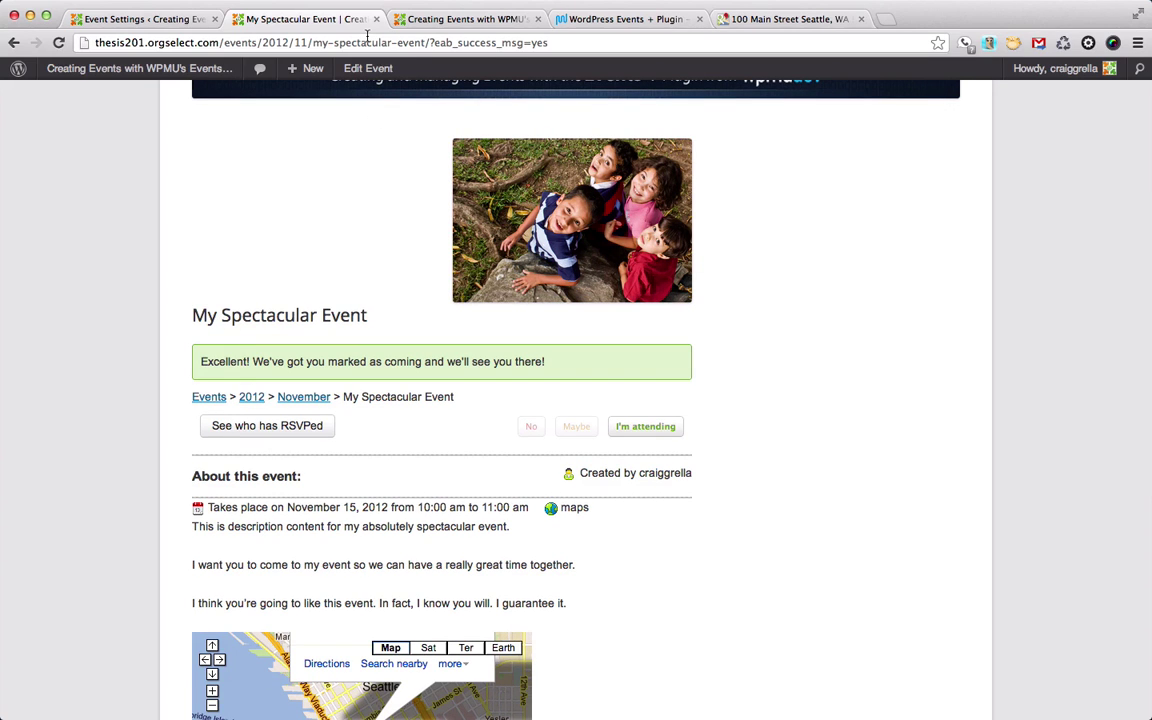
scroll(792, 450, "down", 5)
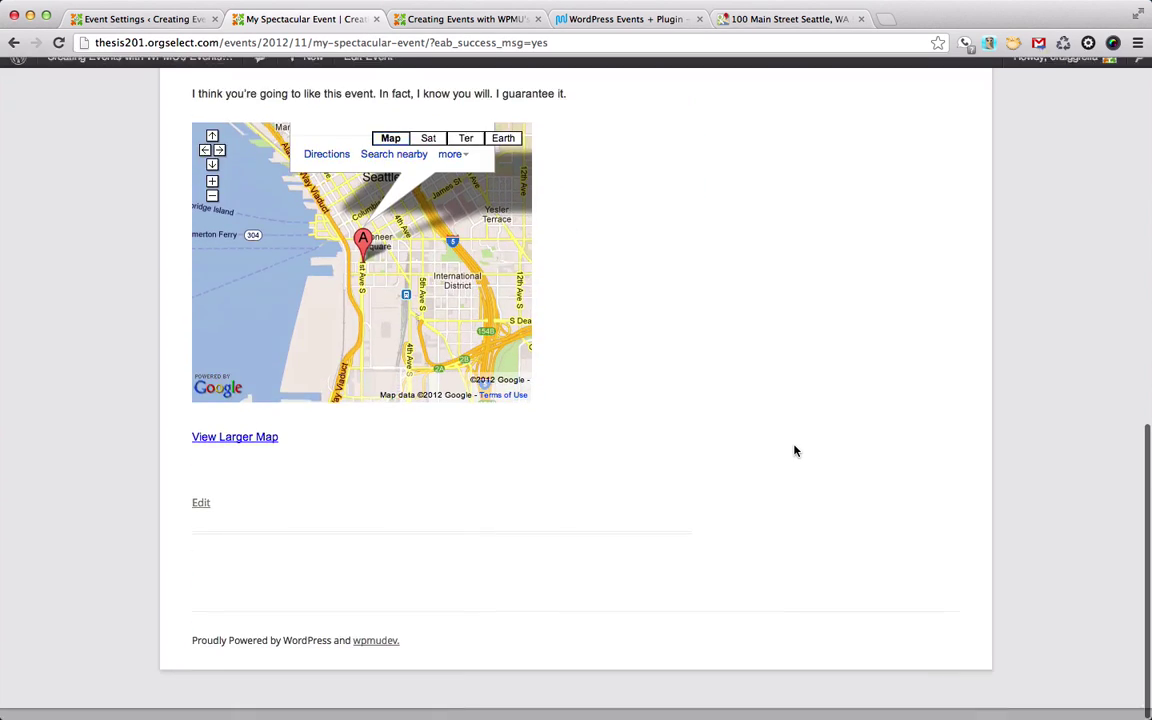
scroll(795, 451, "up", 2)
scroll(795, 451, "up", 10)
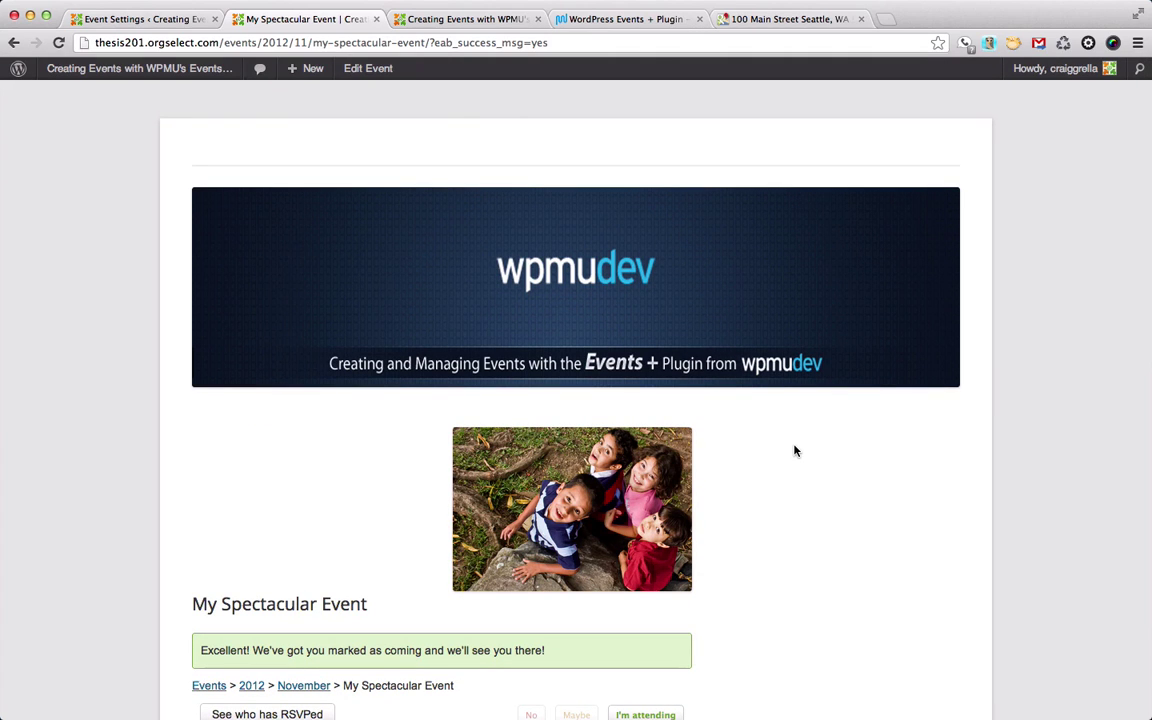
left_click(150, 22)
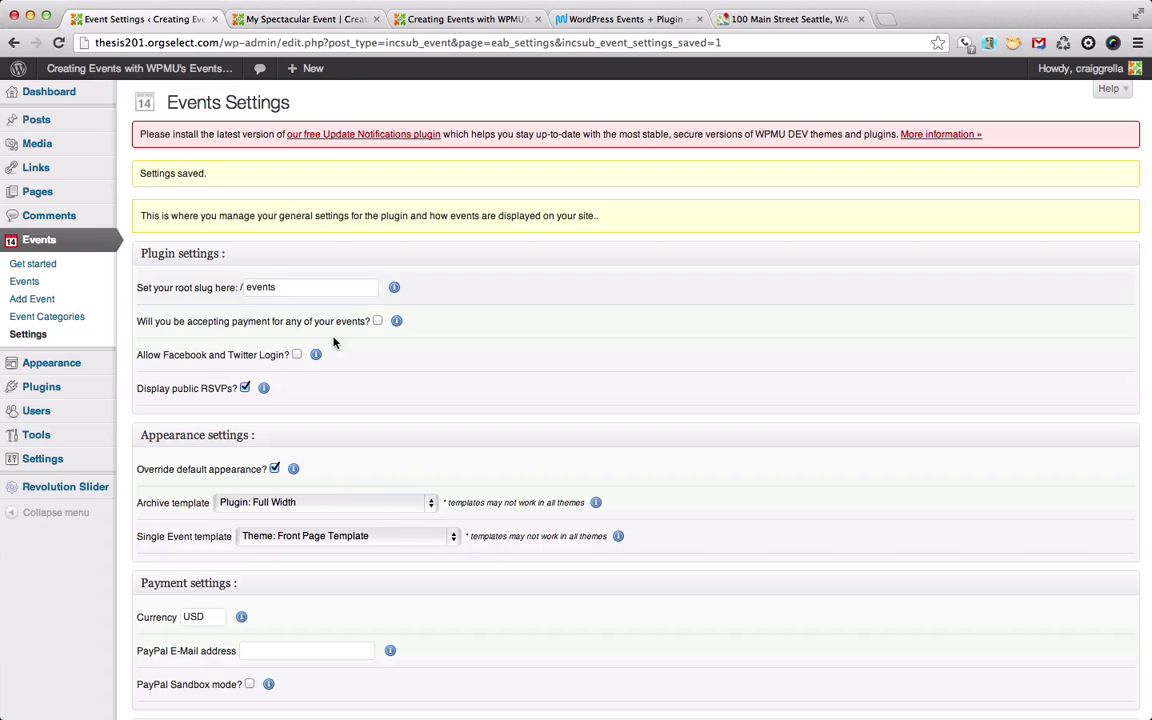
left_click(351, 508)
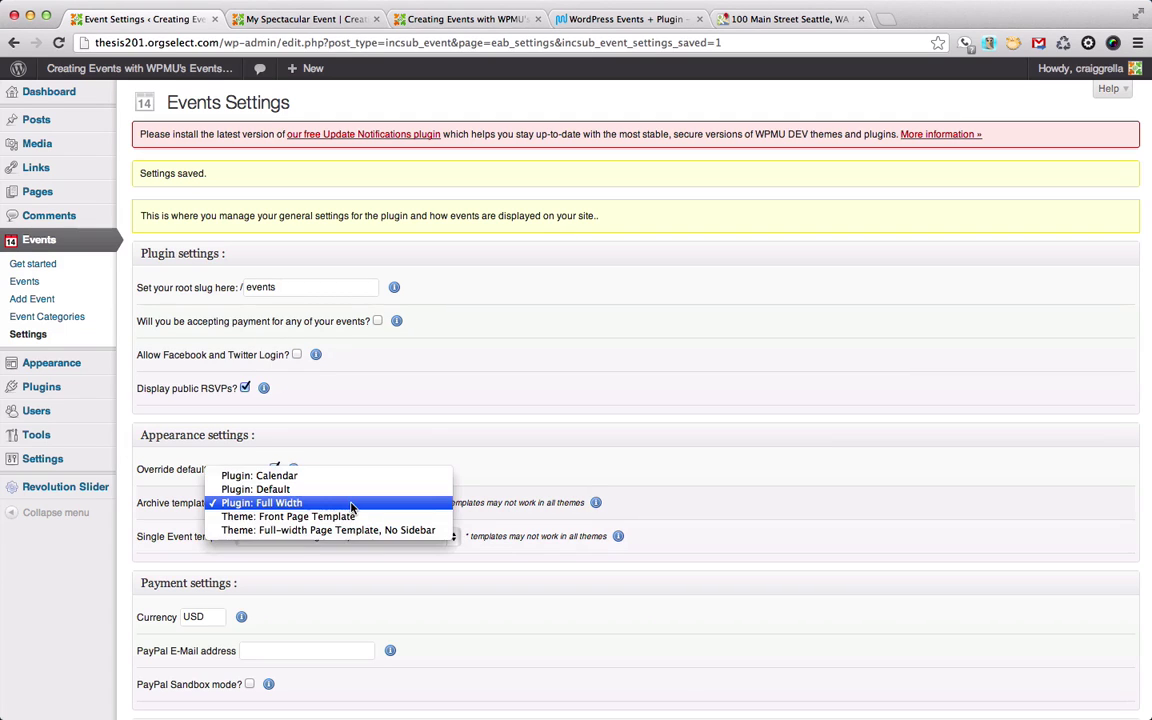
left_click(480, 413)
left_click(315, 20)
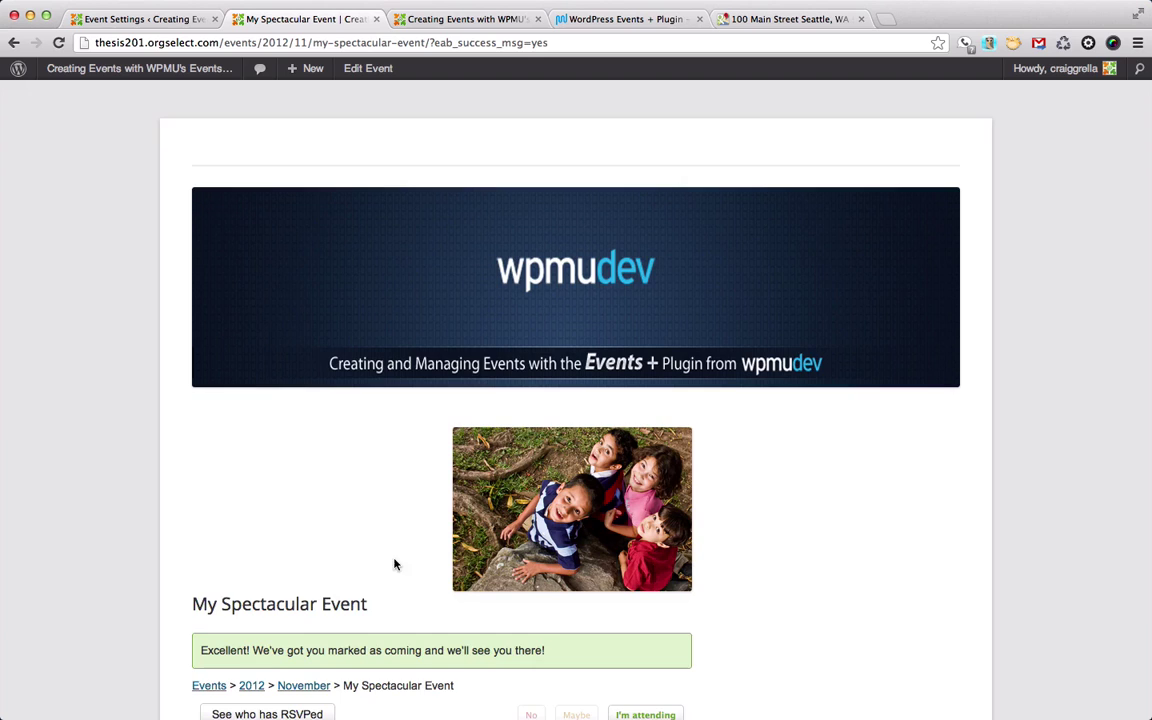
scroll(394, 560, "down", 5)
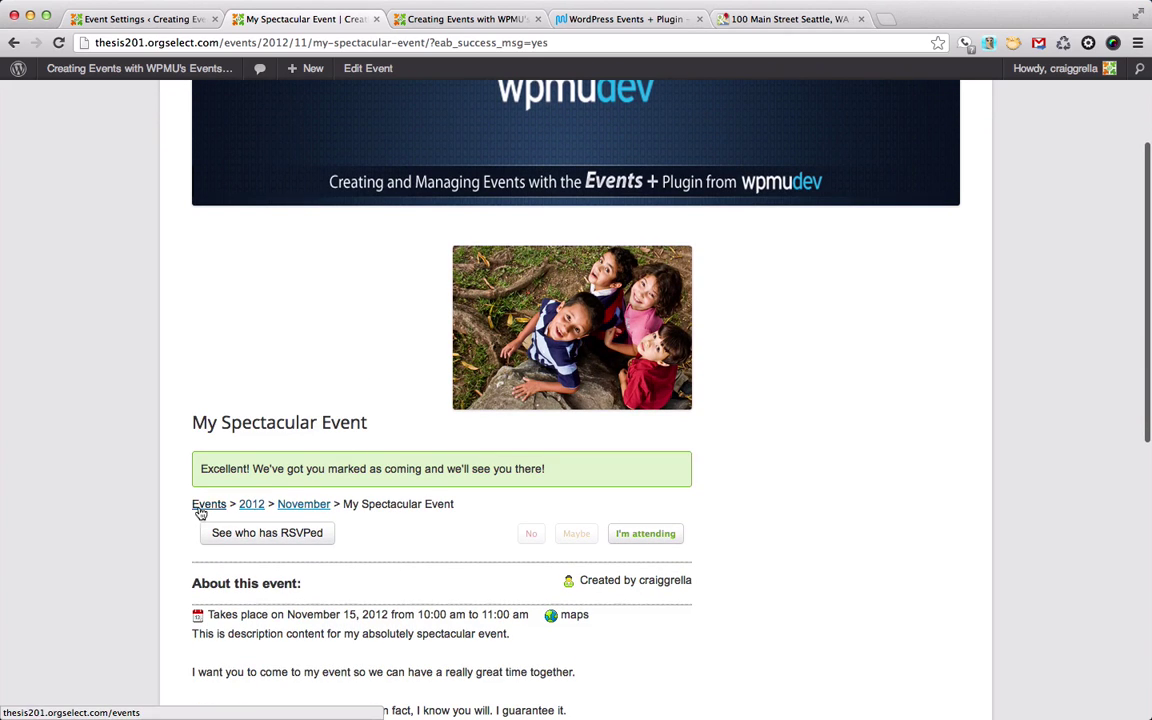
left_click(214, 508)
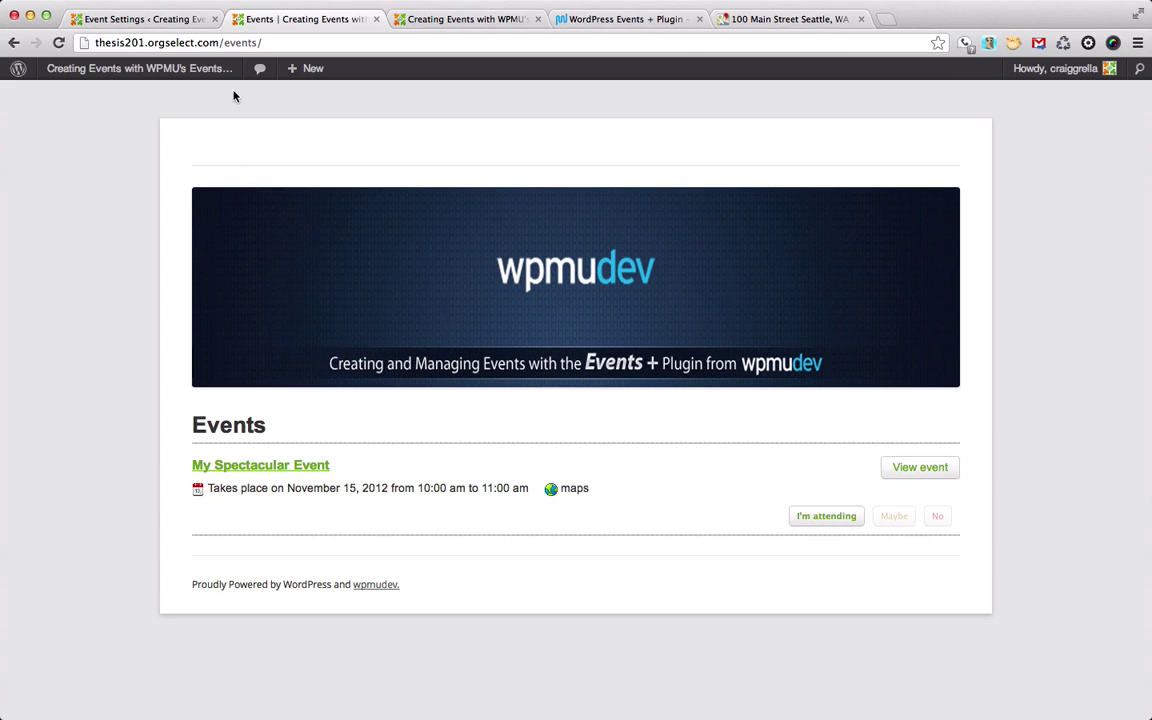
left_click(178, 20)
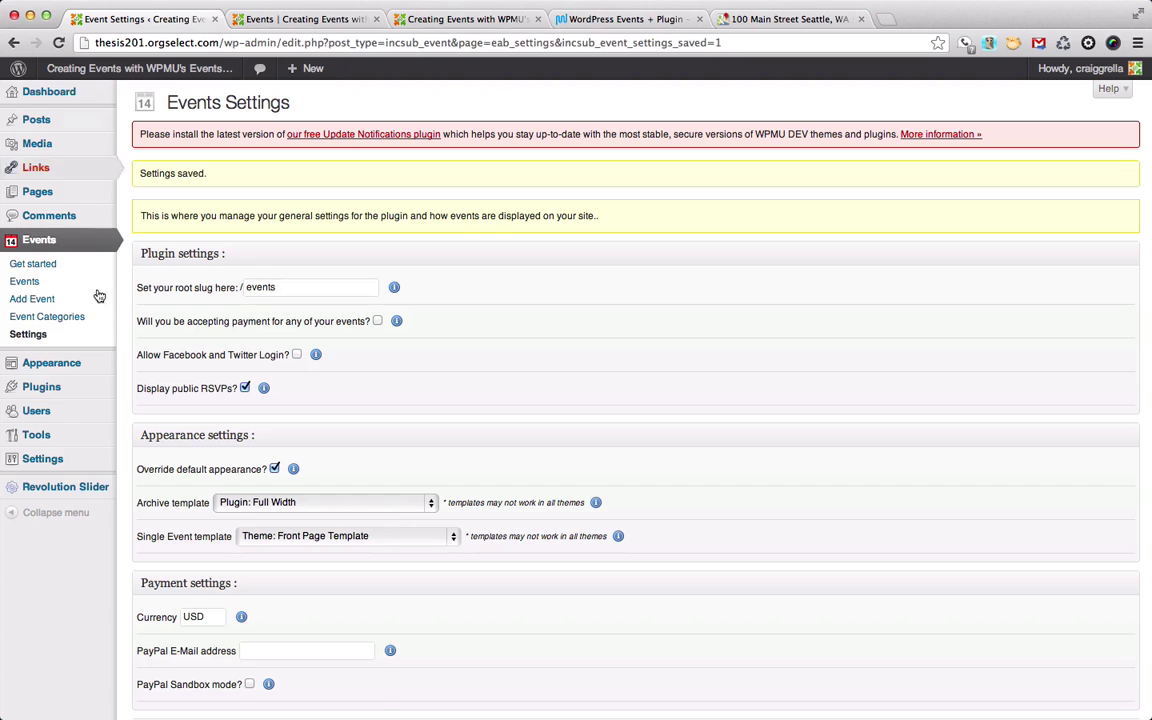
left_click(45, 298)
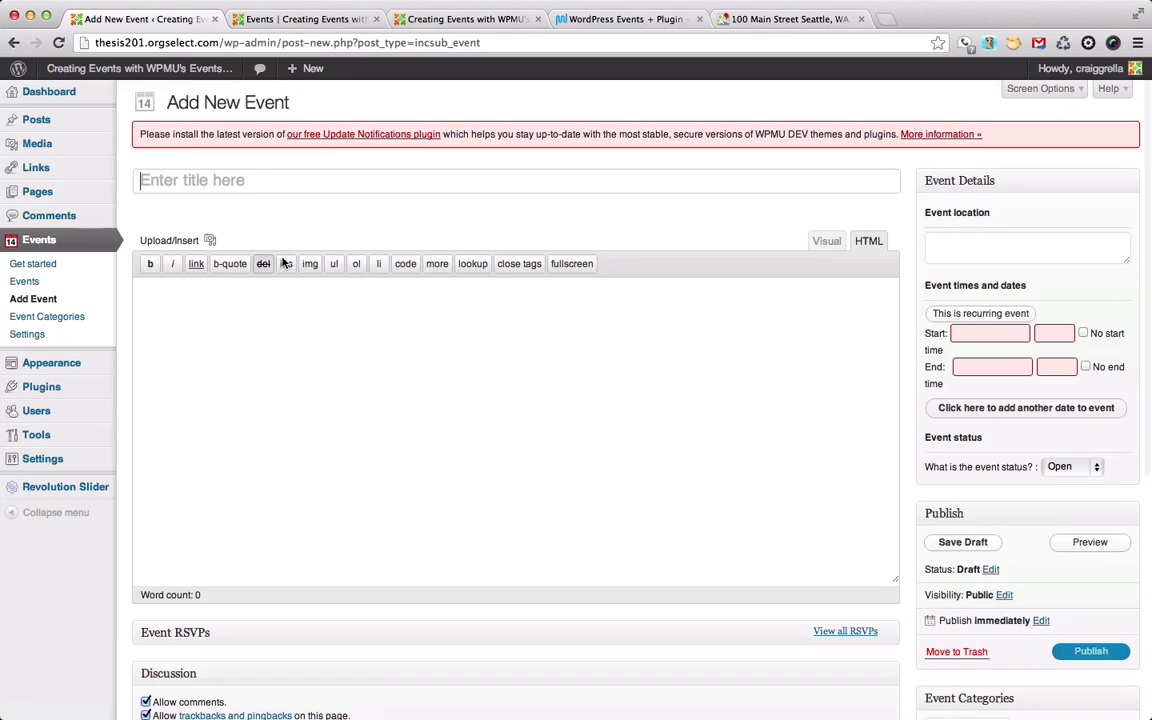
- Title the new event 'The Second Event', correcting the typos along the way
left_click(270, 180)
type("The ")
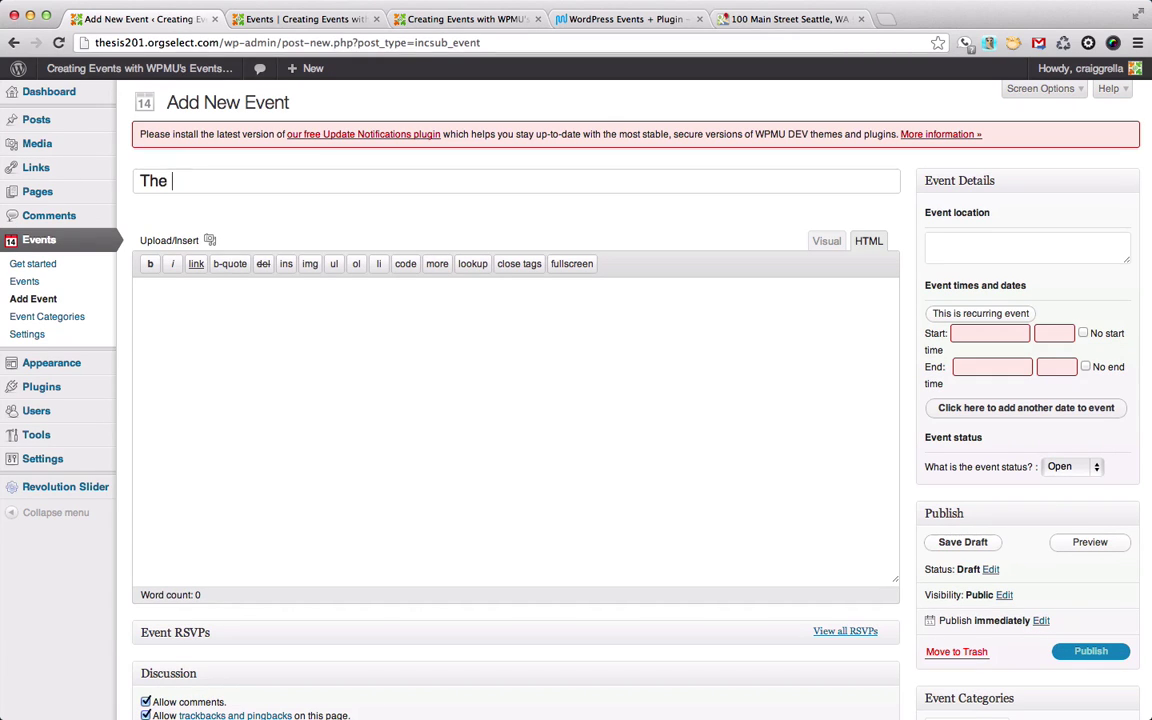
type("Seond")
key("BackSpace")
key("BackSpace")
key("BackSpace")
type("cond even")
key("BackSpace")
key("BackSpace")
key("BackSpace")
key("BackSpace")
type("Eve")
- Write a short description beginning 'This is a' and paste the Google Maps embed code below it
type("This is another event from the gang, just as good as the first.")
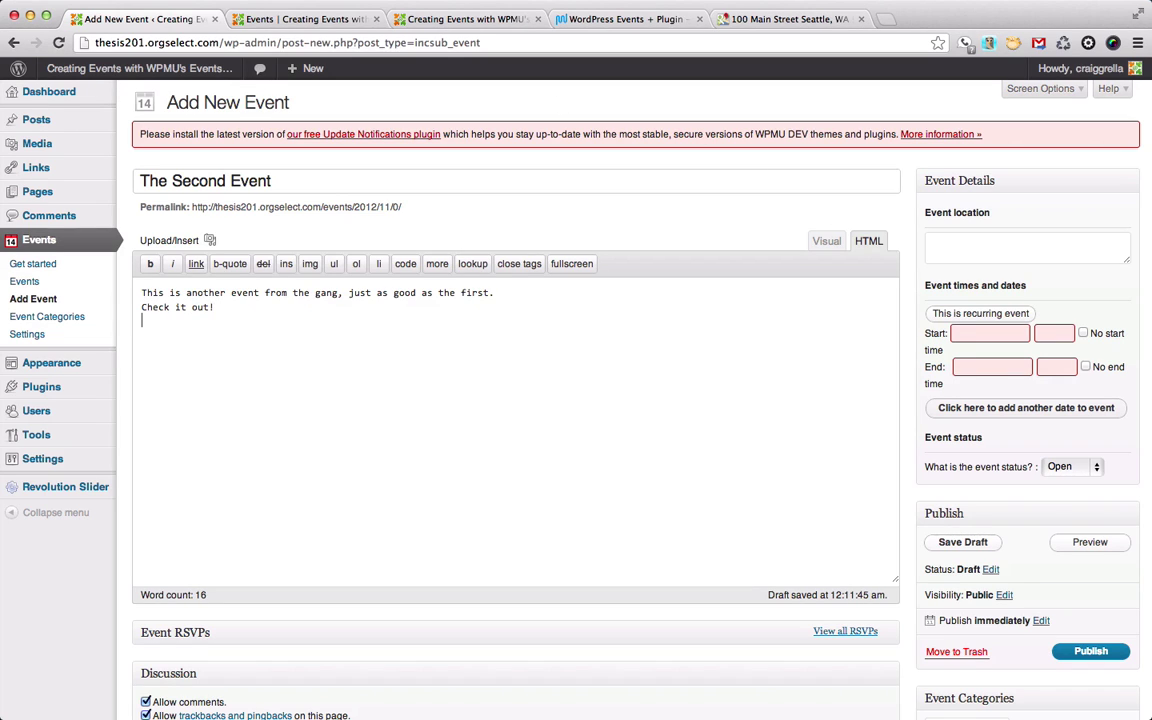
key("Return")
type("<iframe width=\"425\" height=\"350\" frameborder=\"0\" scrolling=\"no\" marginheight=\"0\" marginwidth=\"0\" src=\"http://maps.google.com/maps?f=q&amp;source=s_q&amp;hl=en&amp;geocode=&amp;q=100+Main+Street+Seattle,+WA+98101&amp;aq=&amp;sll=41.117935,-77.604698&amp;sspn=6.024468,11.634521&amp;ie=UTF8&amp;hq=&amp;hnear=100+S+Main+St,+Seattle,+Washington+98104&amp;t=m&amp;z=14&amp;ll=47.600045,-122.334108&amp;output=embed\"></iframe><br /><small><a href=\"http://maps.google.com/maps?f=q&amp;source=embed&amp;hl=en&amp;geocode=&amp;q=100+Main+Street+Seattle,+WA+98101&amp;aq=&amp;sll=41.117935,-77.604698&amp;sspn=6.024468,11.634521&amp;ie=UTF8&amp;hq=&amp;hnear=100+S+Main+St,+Seattle,+Washington+98104&amp;t=m&amp;z=14&amp;ll=47.600045,-122.334108\" style=\"color:#0000FF;text-align:left\">View Larger Map</a></small>")
scroll(611, 505, "down", 4)
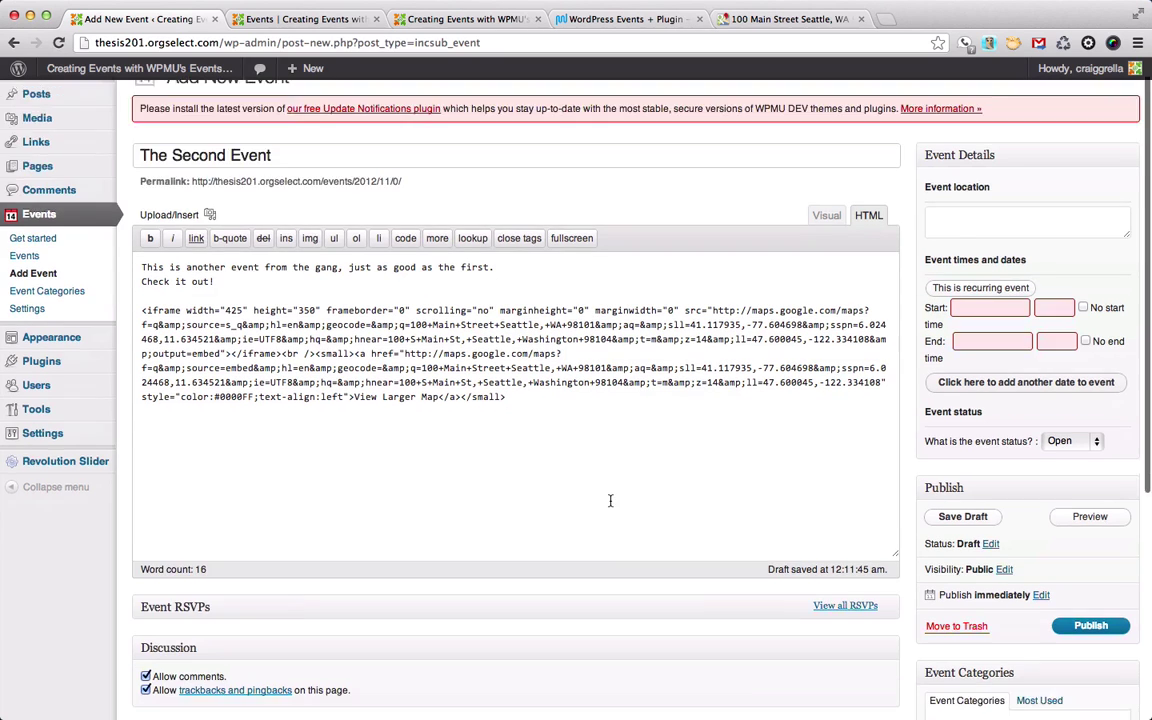
scroll(612, 502, "up", 4)
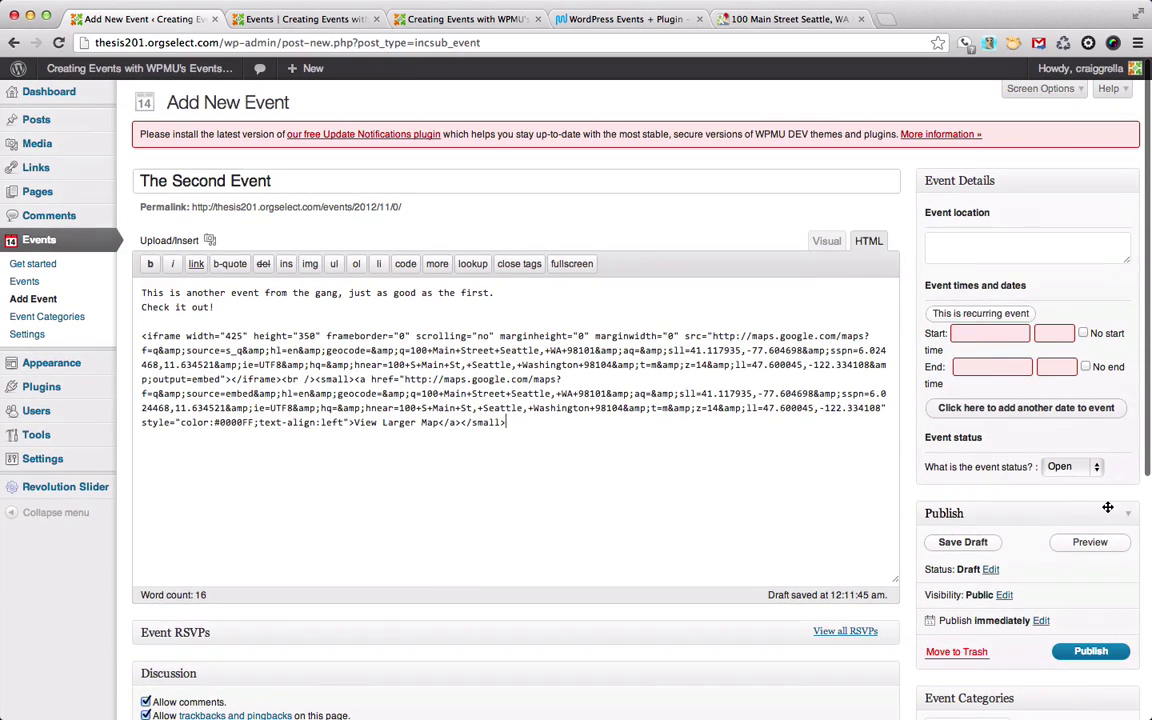
- Enter the event location as 145 Main Street, with Seattle on the next line
left_click(956, 236)
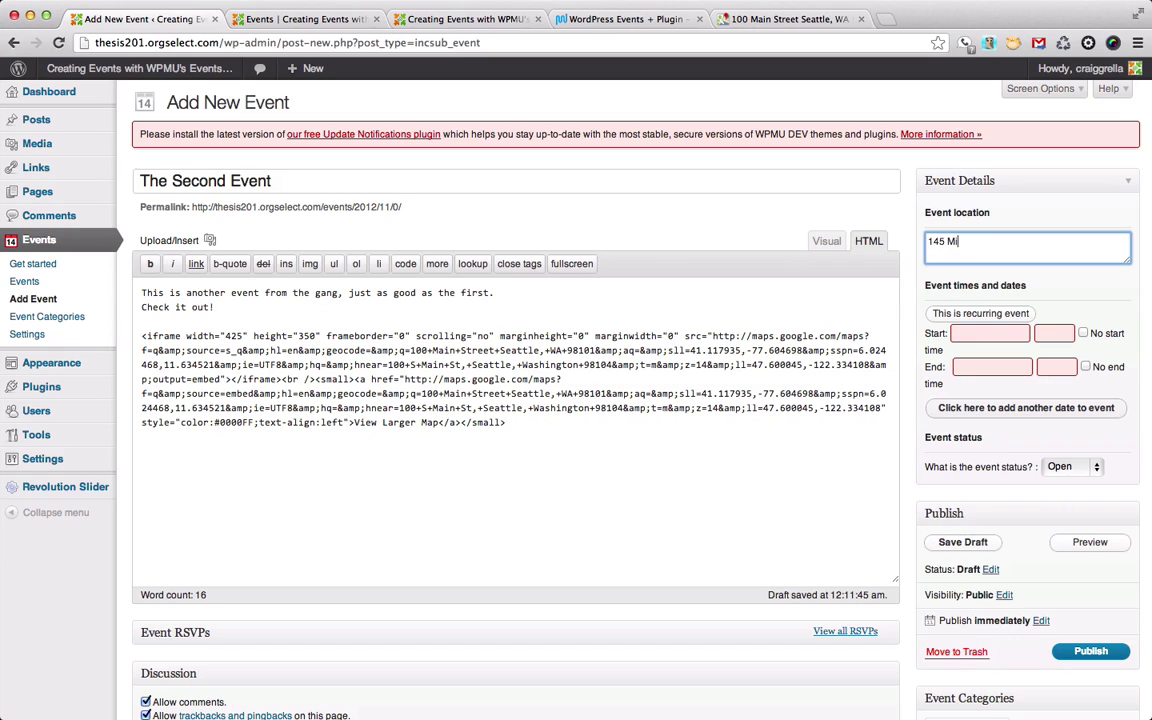
type("145 Main Street")
key("Return")
type("Seattle, WA 98101")
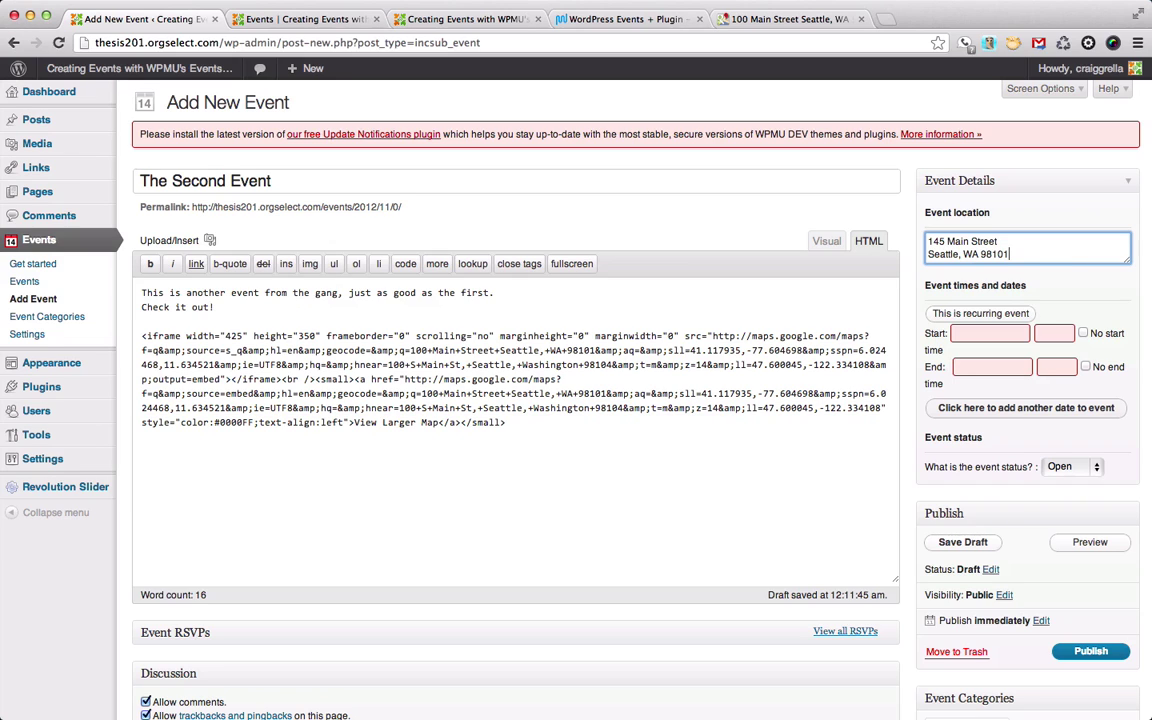
- Schedule the event for 2012-11-22 from 10:00 to 12:00
left_click(1001, 333)
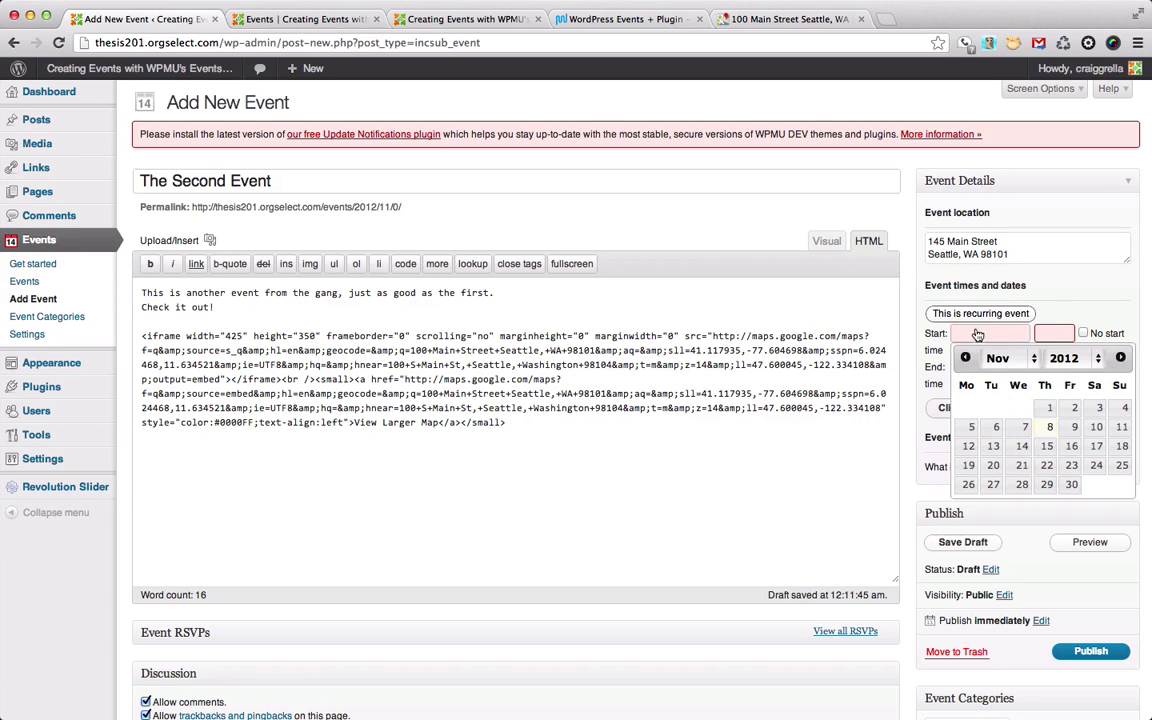
left_click(1046, 465)
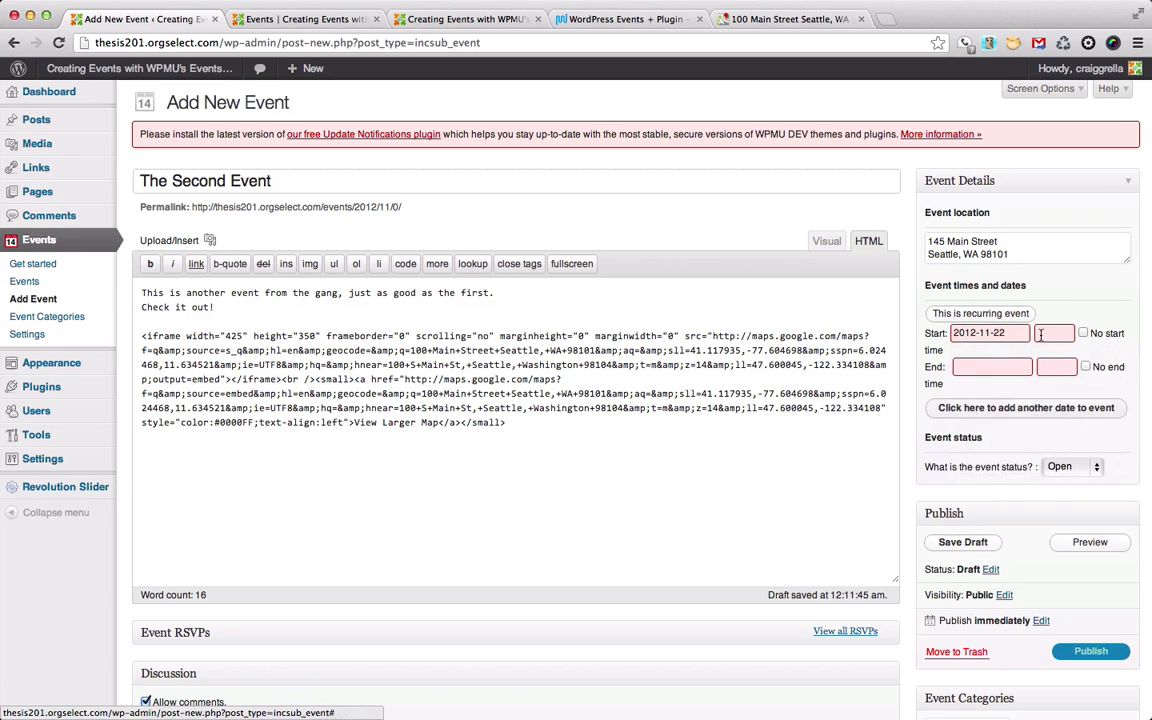
left_click(1040, 333)
type("10")
key("Return")
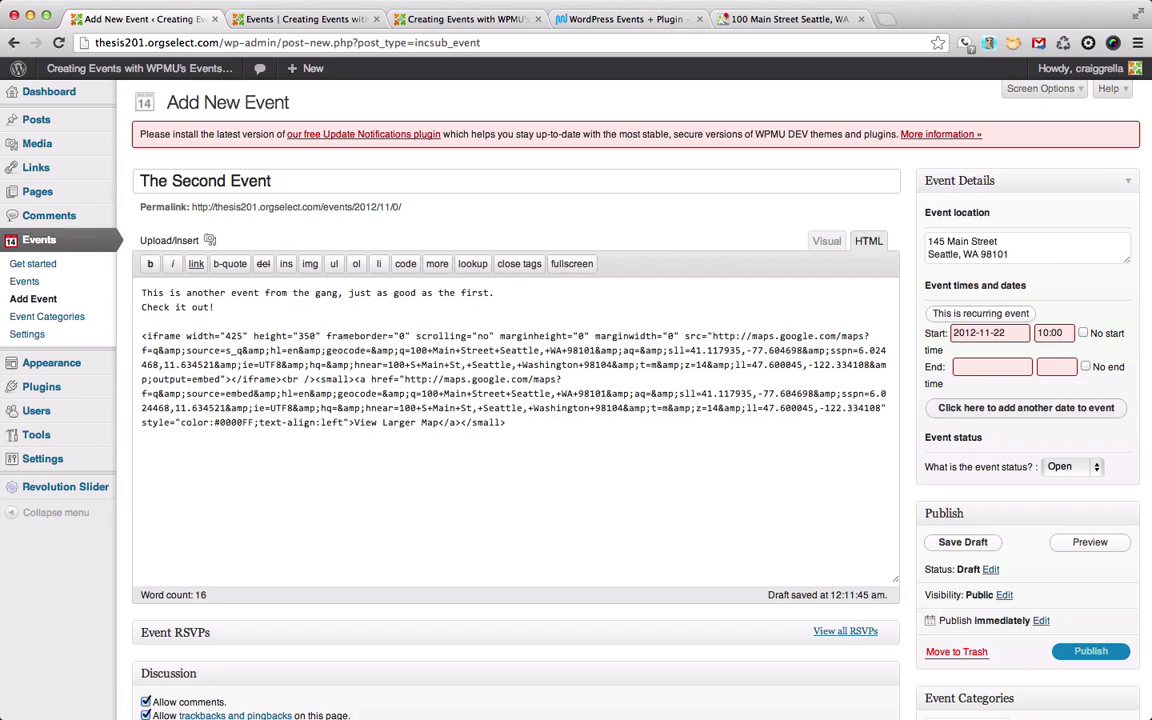
left_click(988, 368)
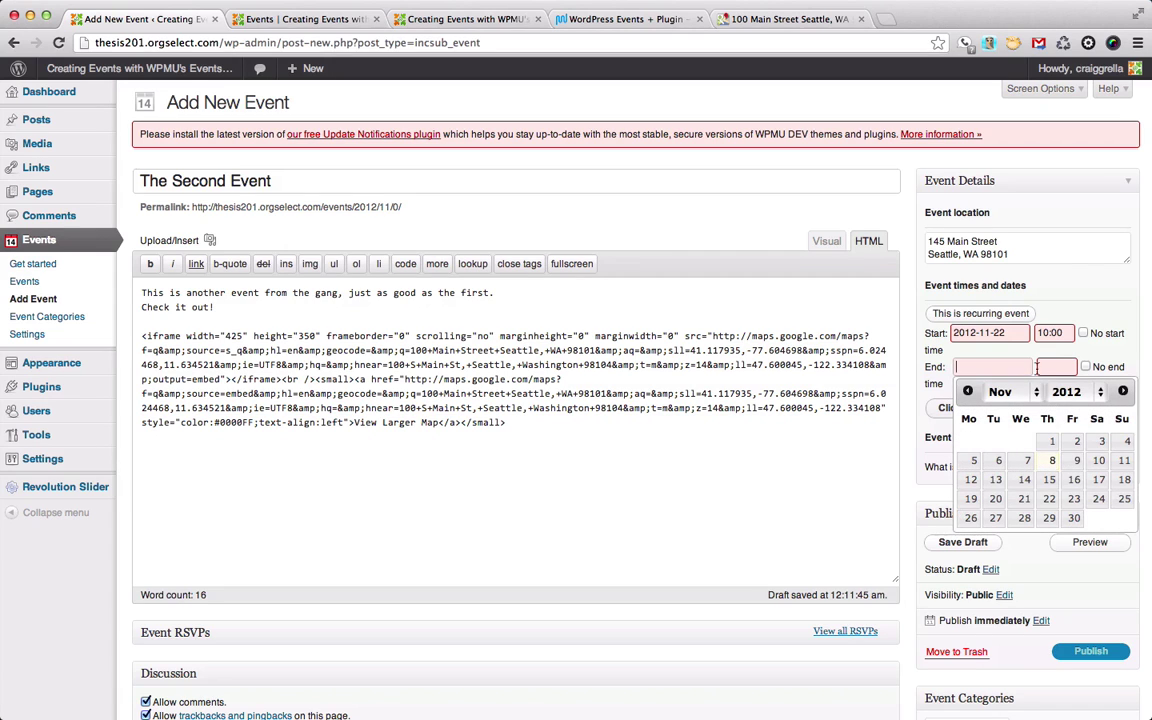
left_click(1048, 500)
left_click(1055, 367)
type("12:00")
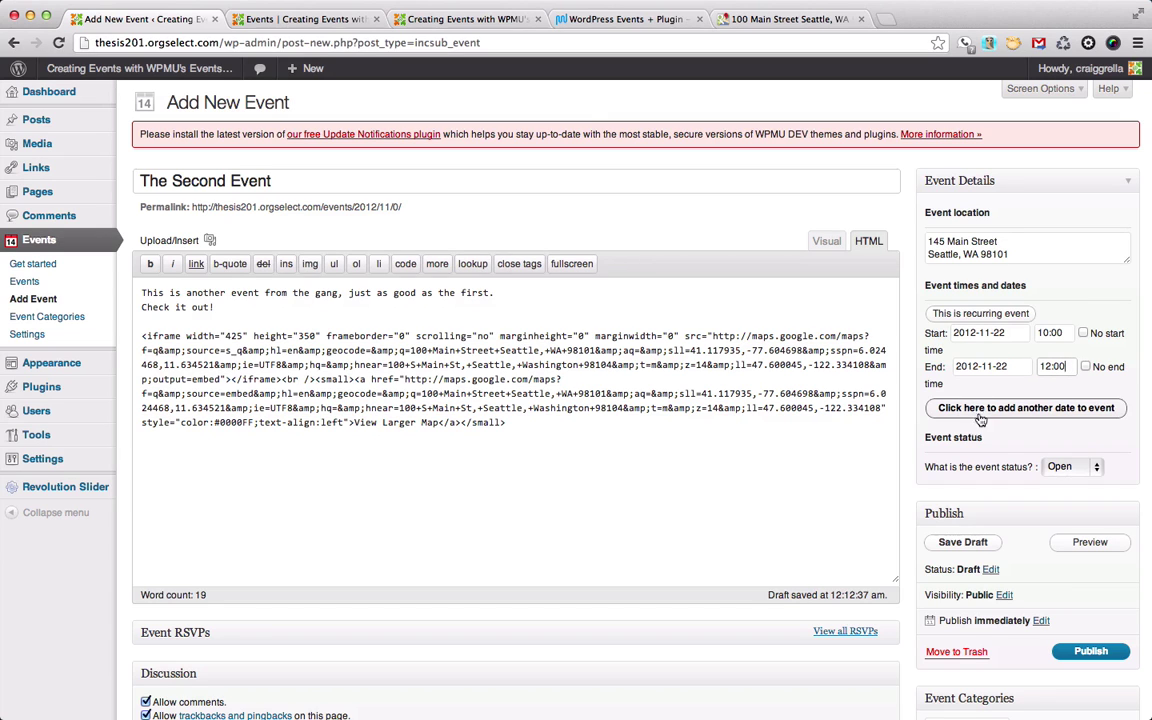
- Put The Second Event in the Fun category
scroll(1083, 607, "down", 5)
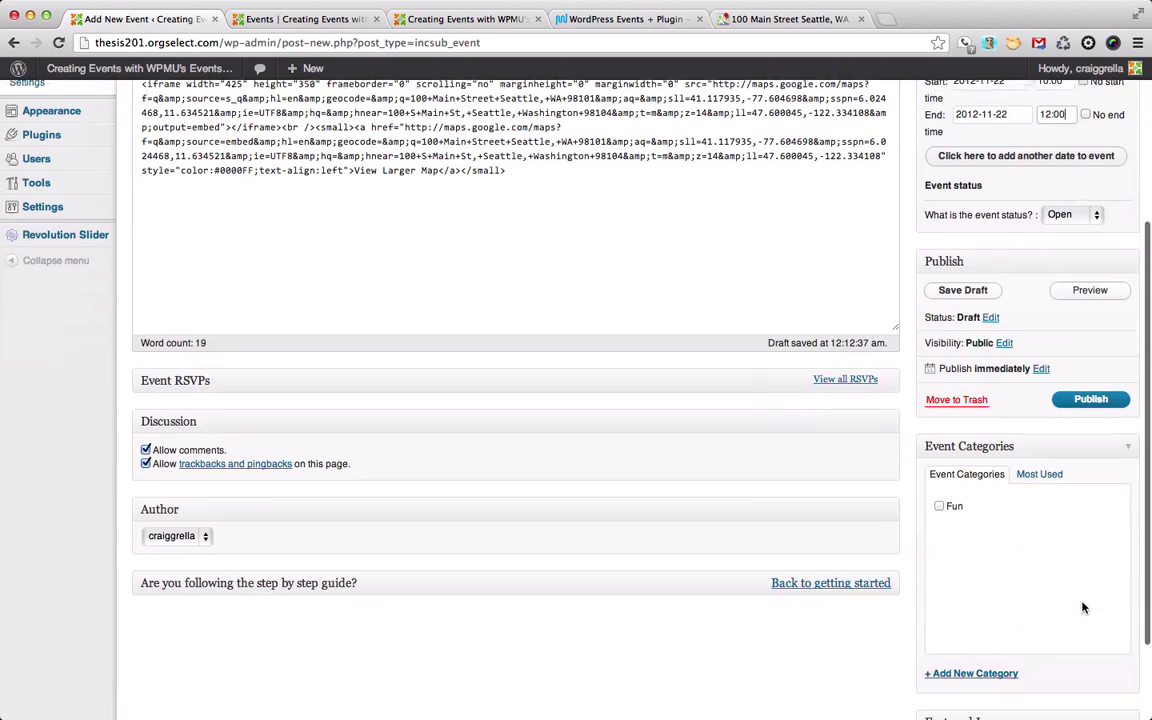
left_click(940, 490)
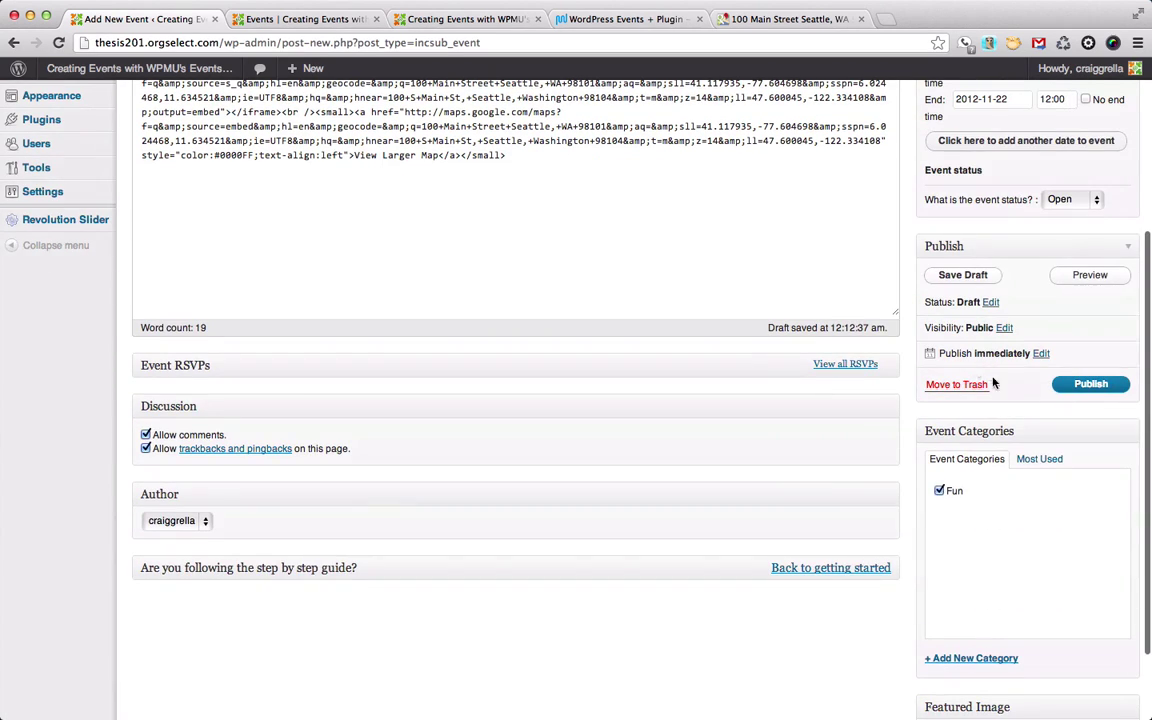
scroll(1014, 414, "down", 3)
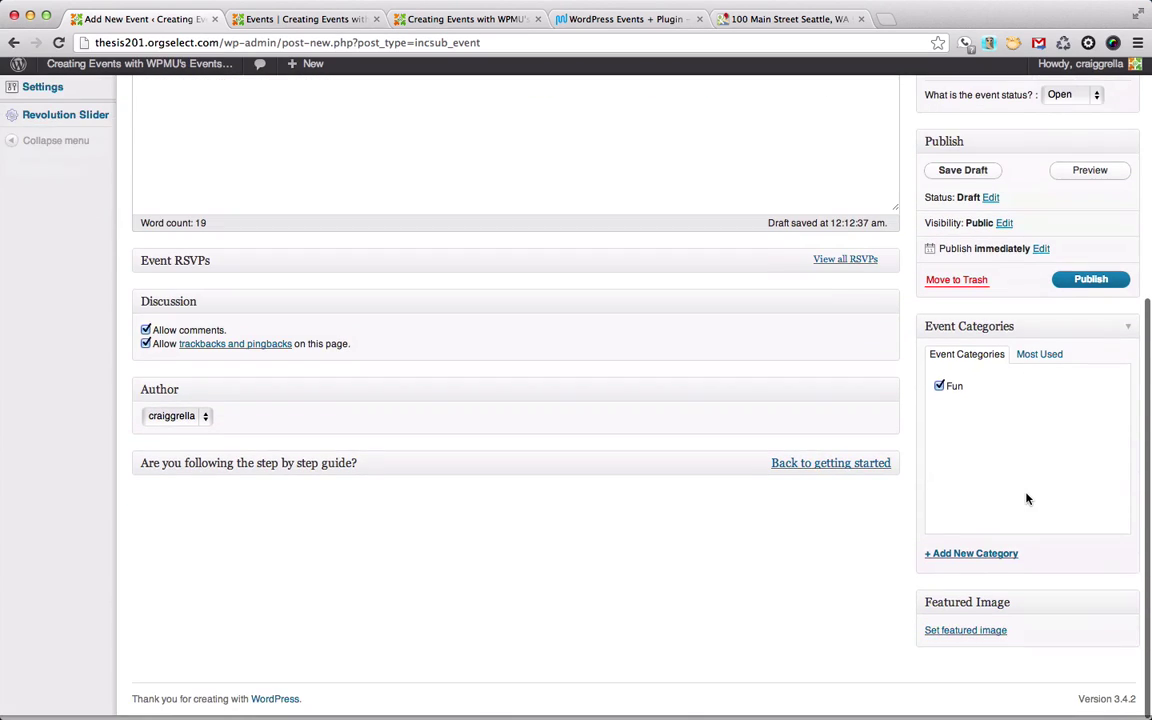
- Make image 11 at full size (960 × 150) the featured image and publish the event
left_click(975, 636)
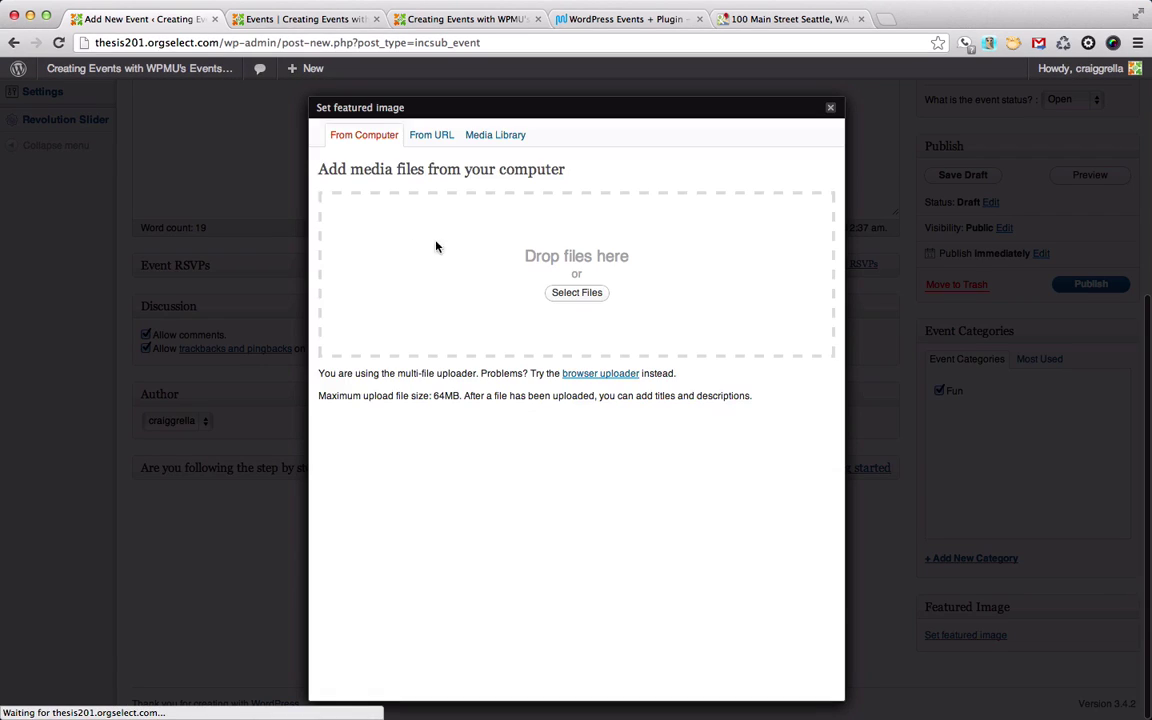
left_click(487, 136)
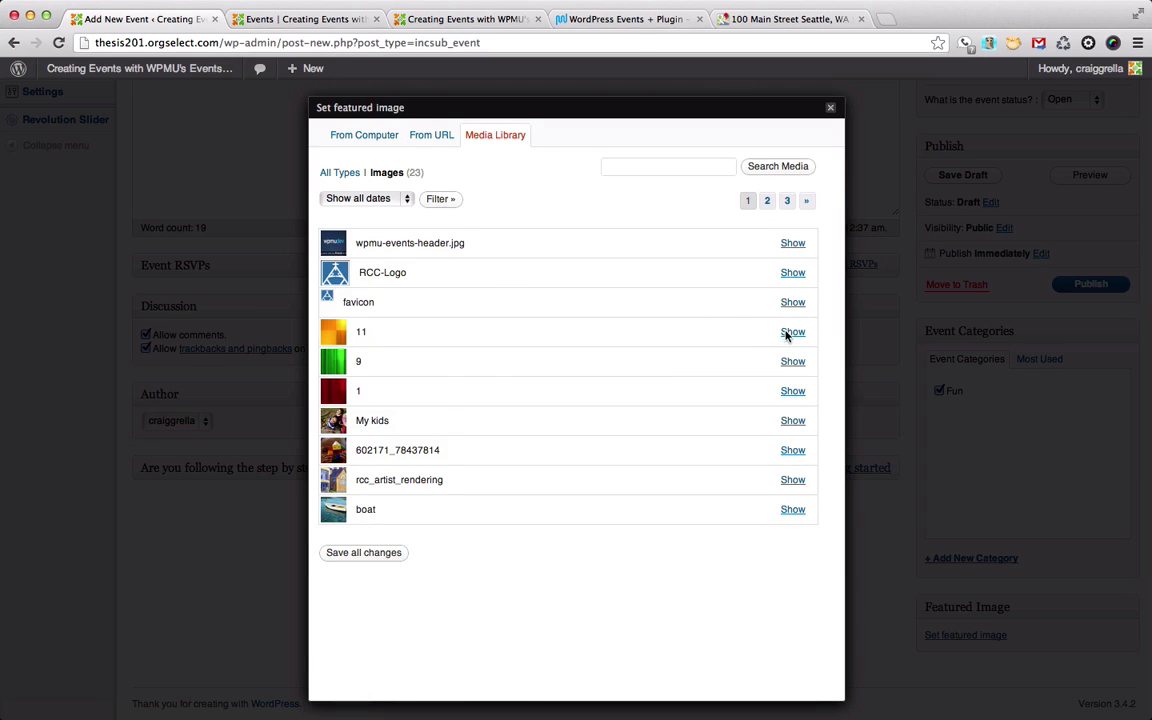
left_click(792, 332)
scroll(630, 419, "down", 2)
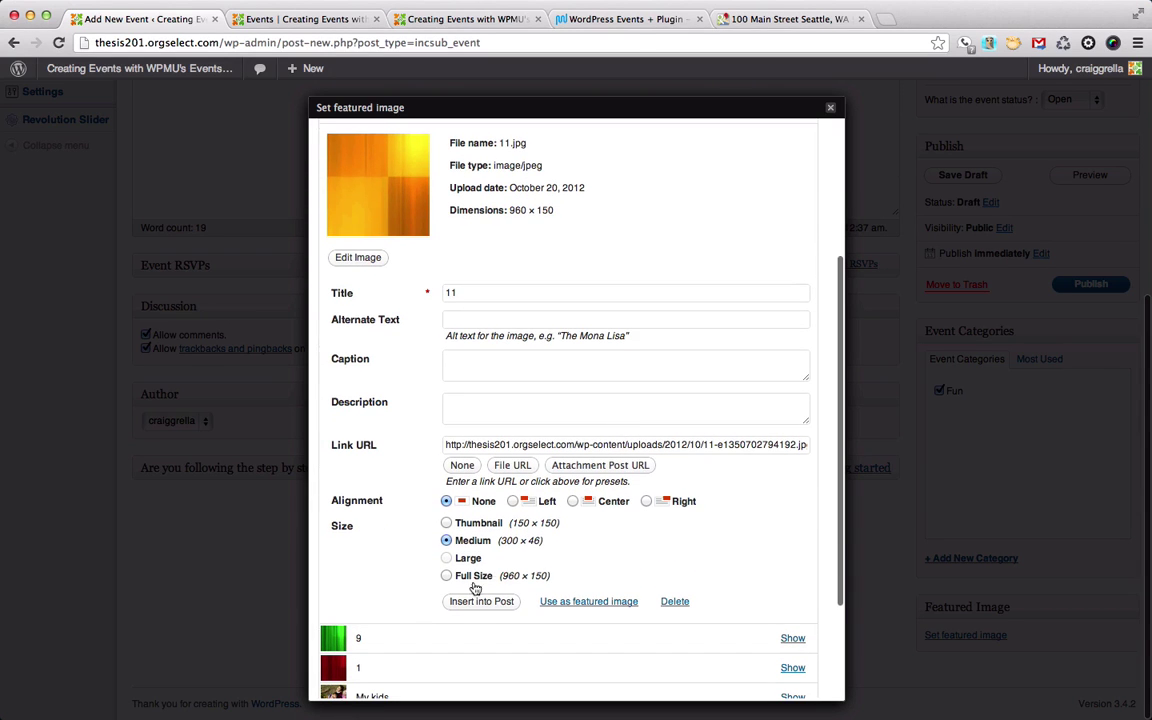
left_click(448, 576)
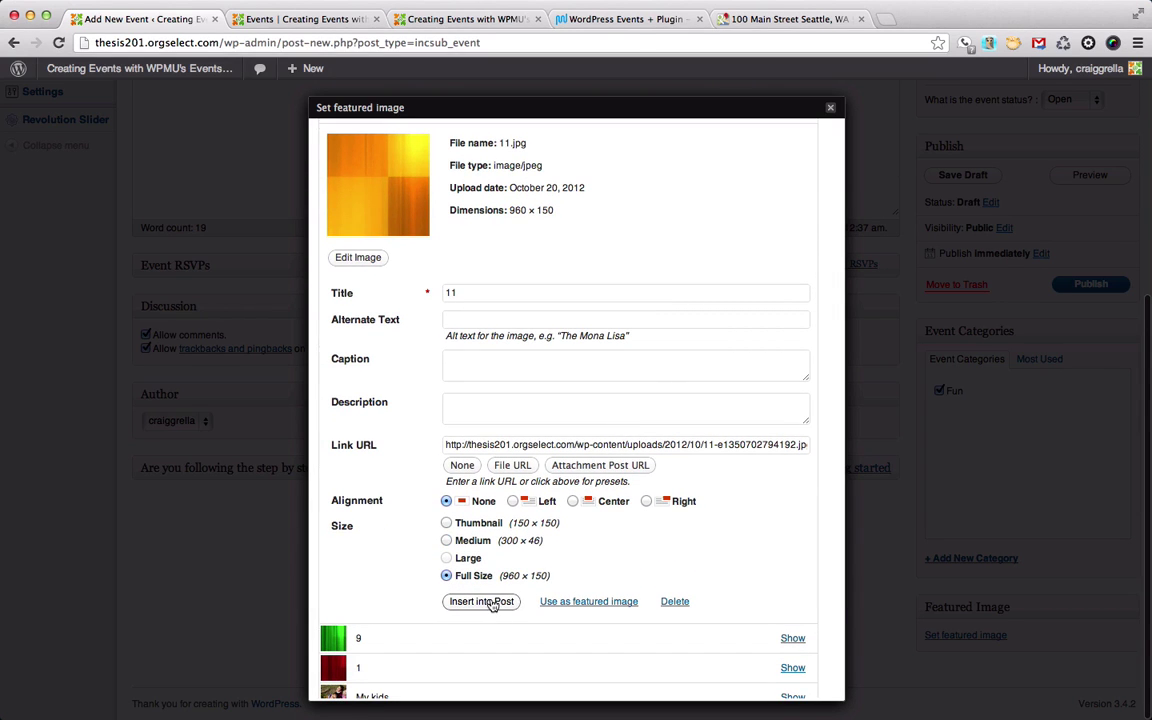
left_click(563, 601)
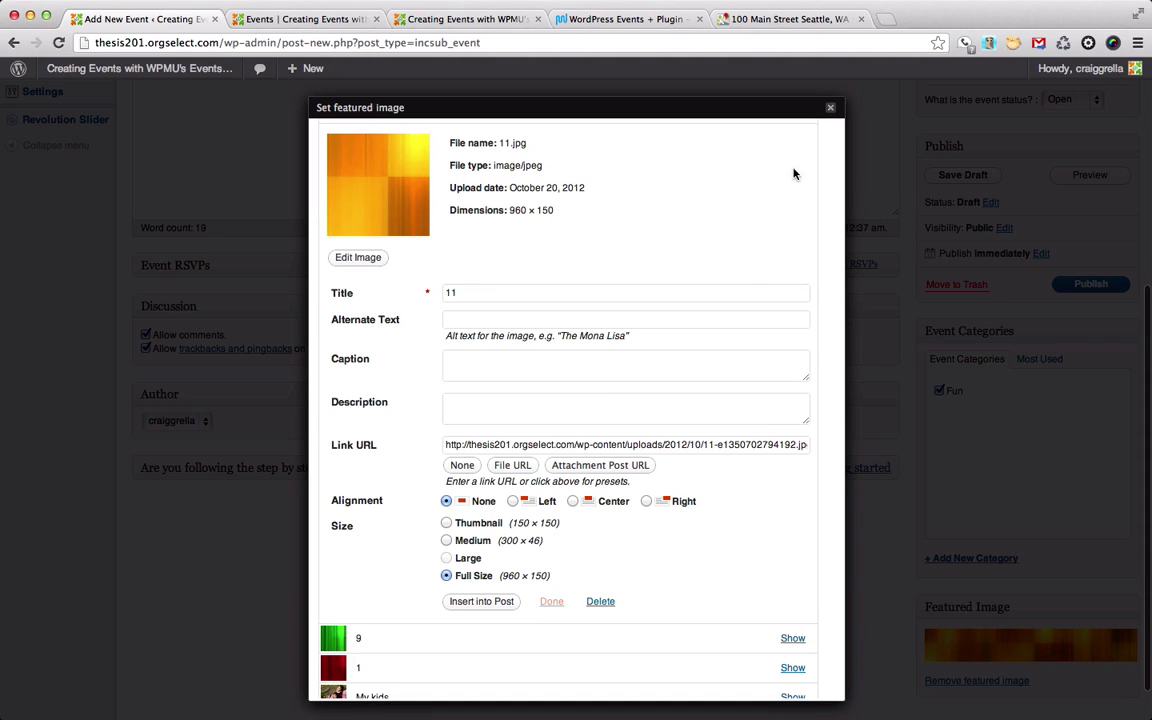
left_click(830, 107)
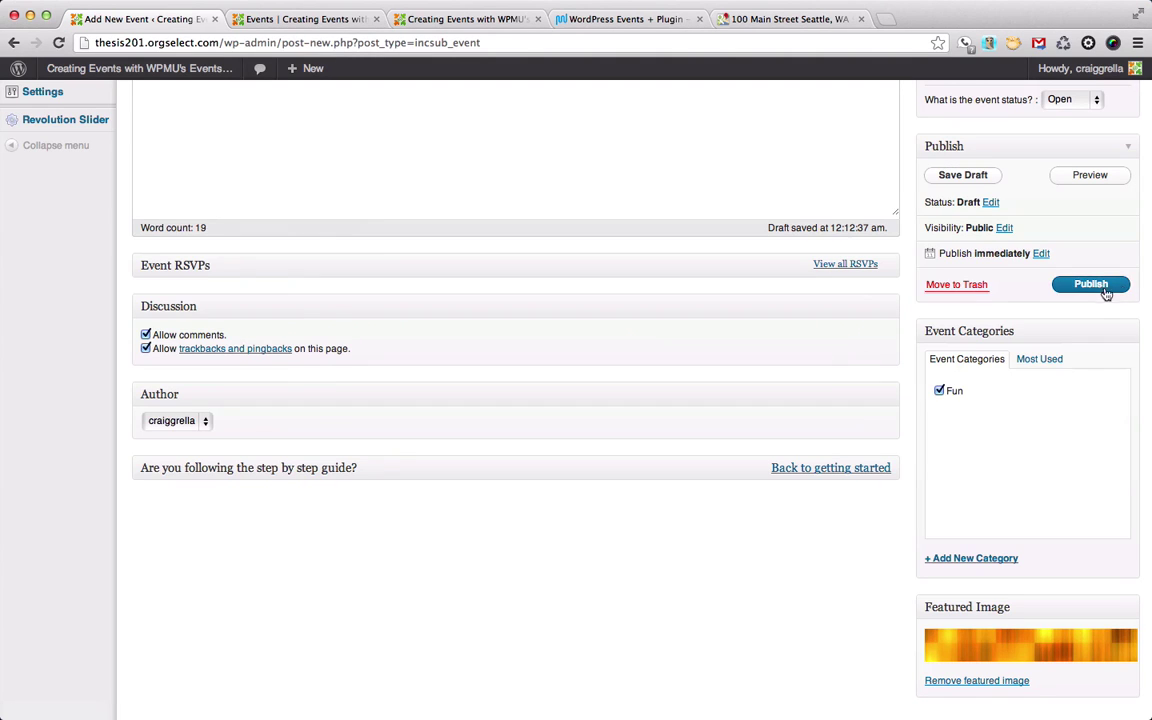
left_click(1092, 286)
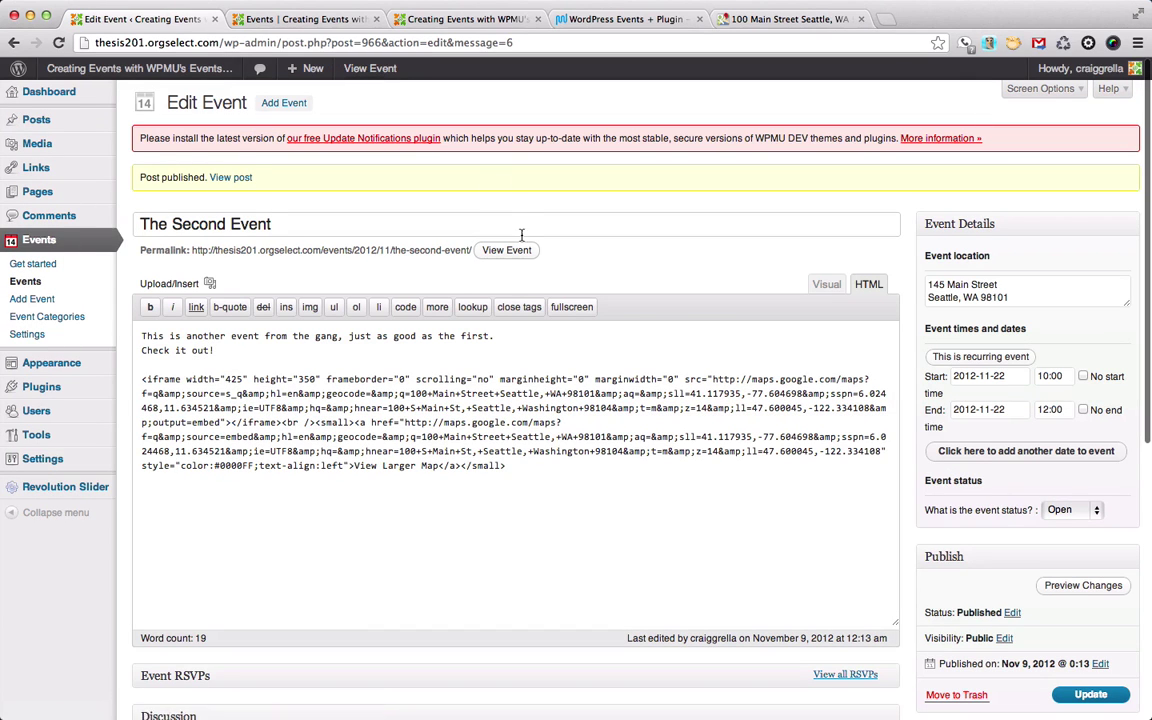
- Reload the public Events page so it lists My Spectacular Event and The Second Event
left_click(312, 20)
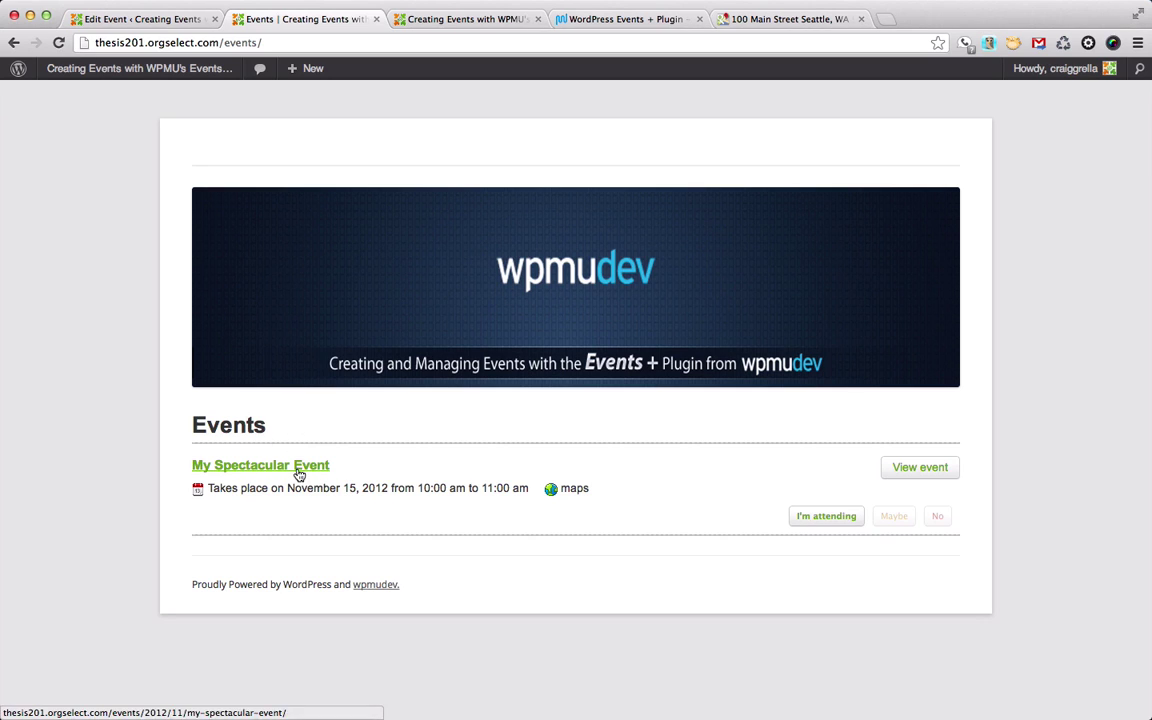
left_click(58, 42)
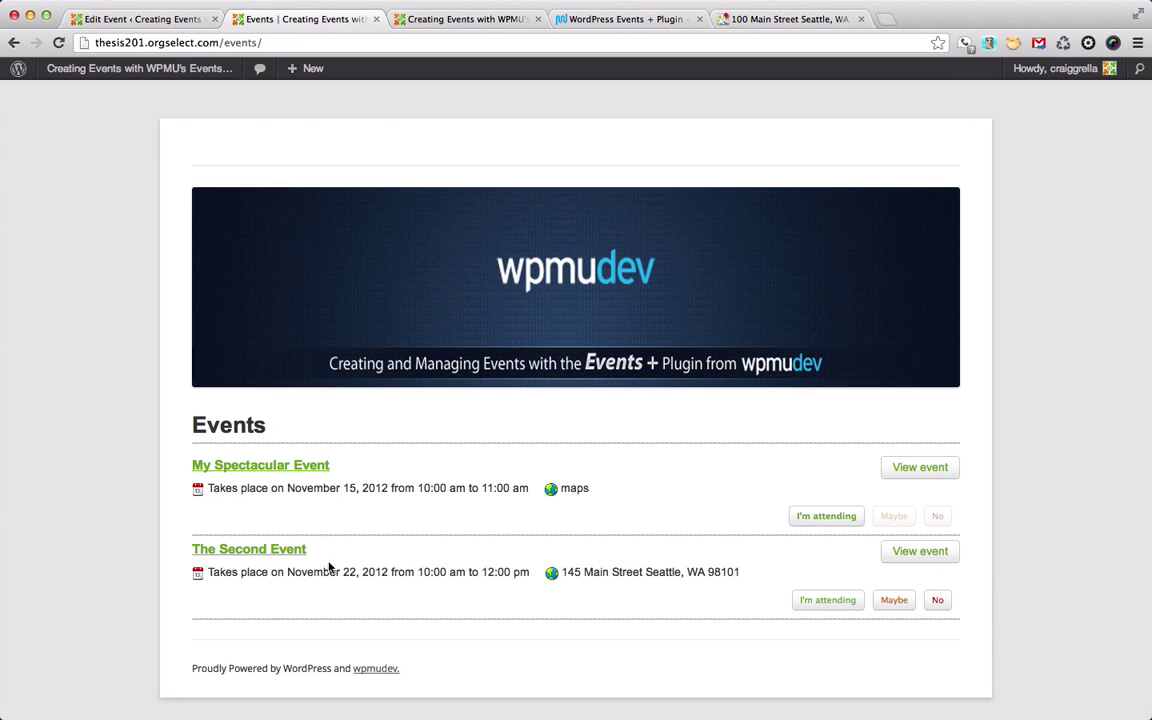
scroll(378, 571, "down", 1)
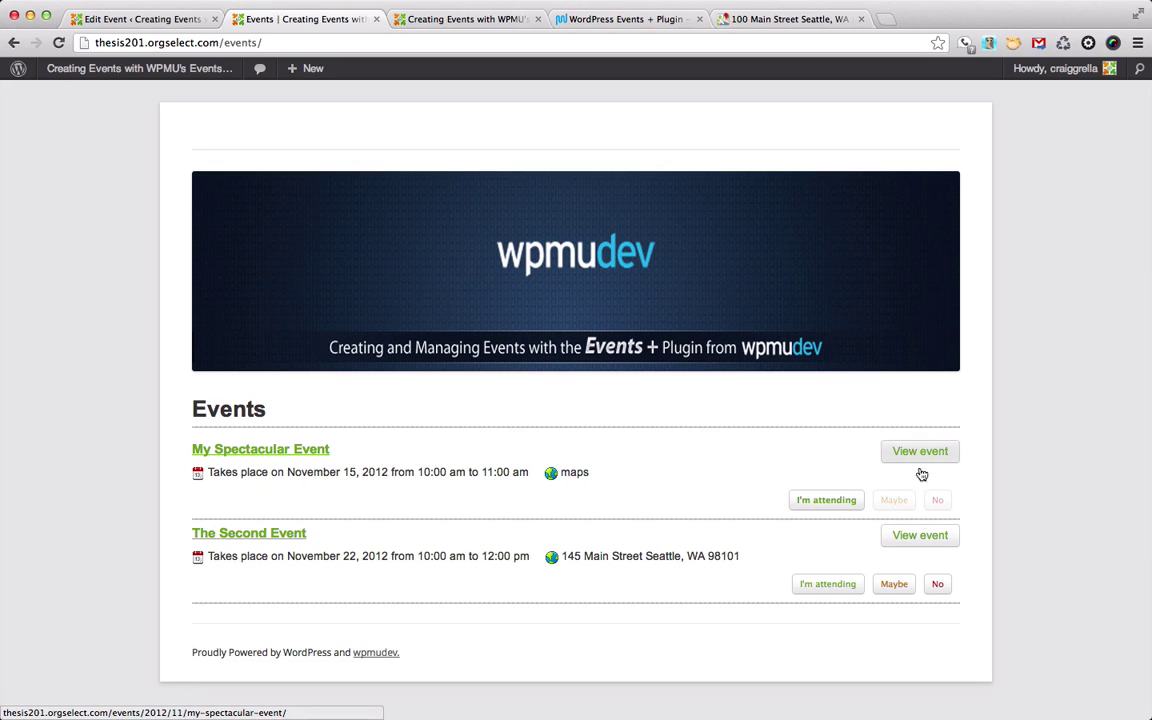
- Open The Second Event's public page and review its date, Seattle address, RSVP choices and map
left_click(920, 537)
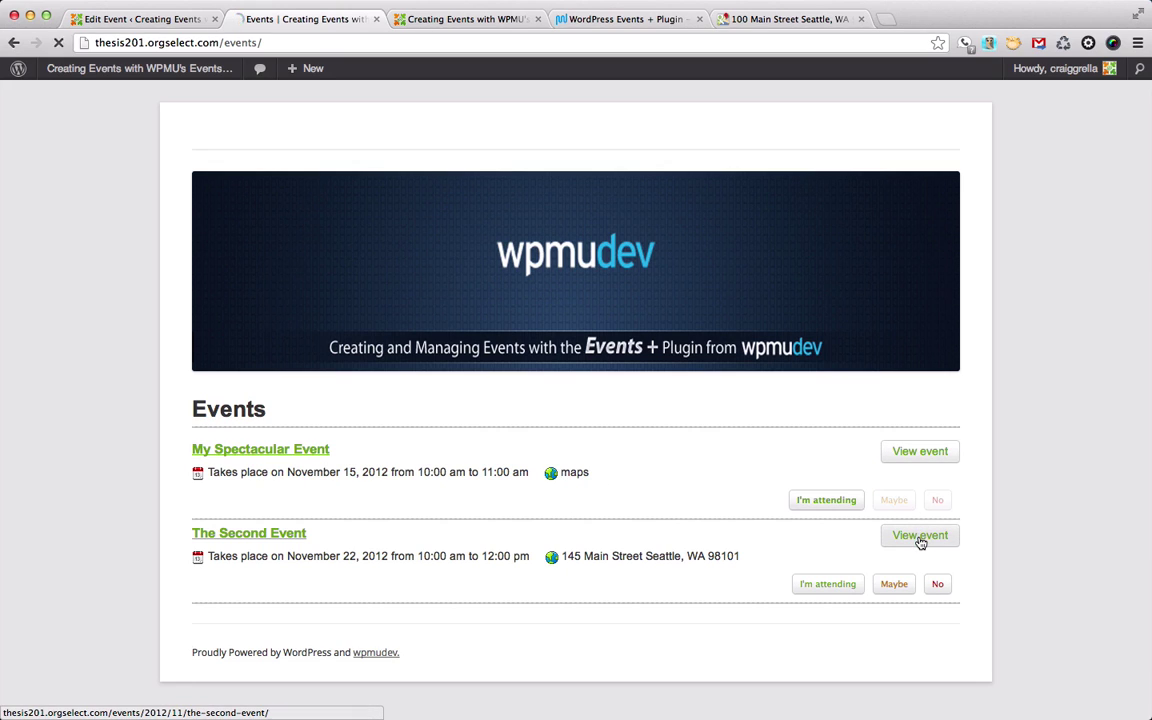
scroll(290, 477, "down", 3)
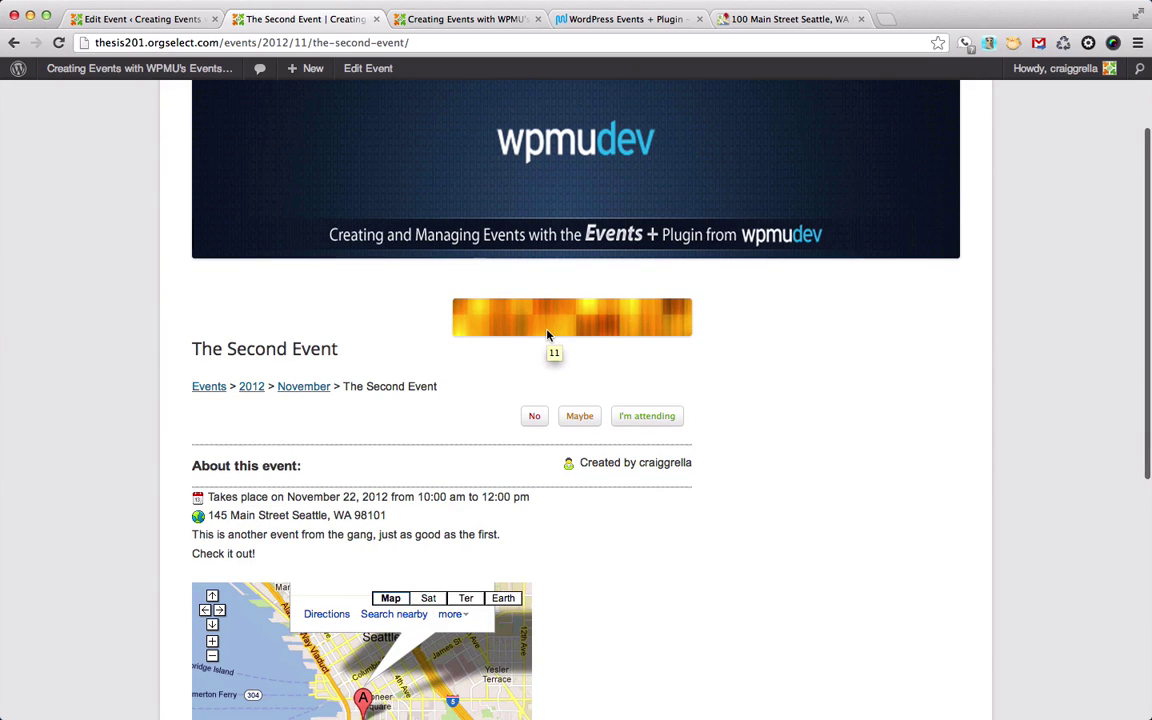
scroll(547, 335, "down", 1)
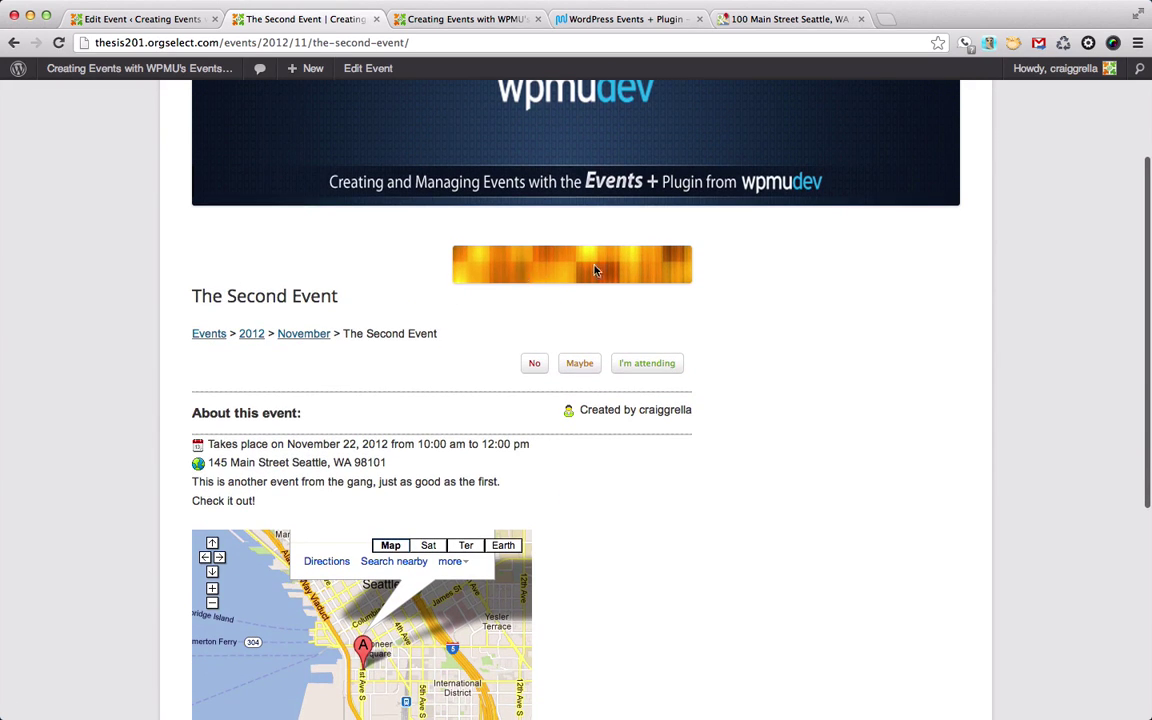
scroll(549, 325, "down", 2)
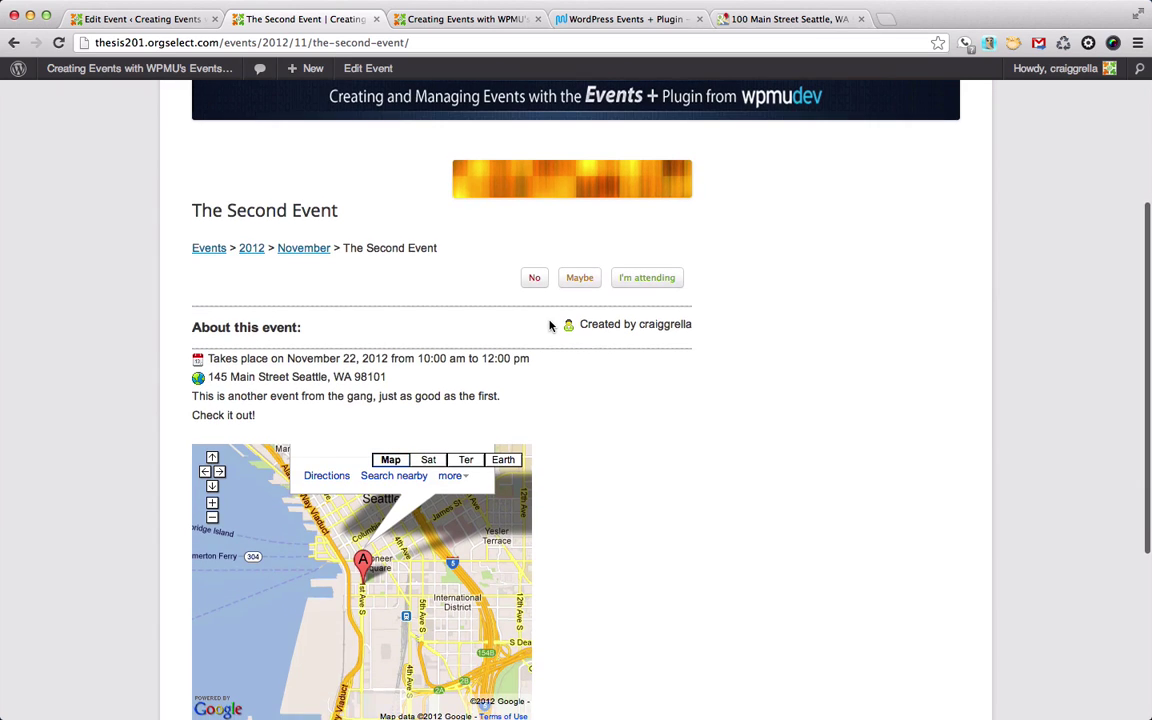
scroll(290, 392, "down", 3)
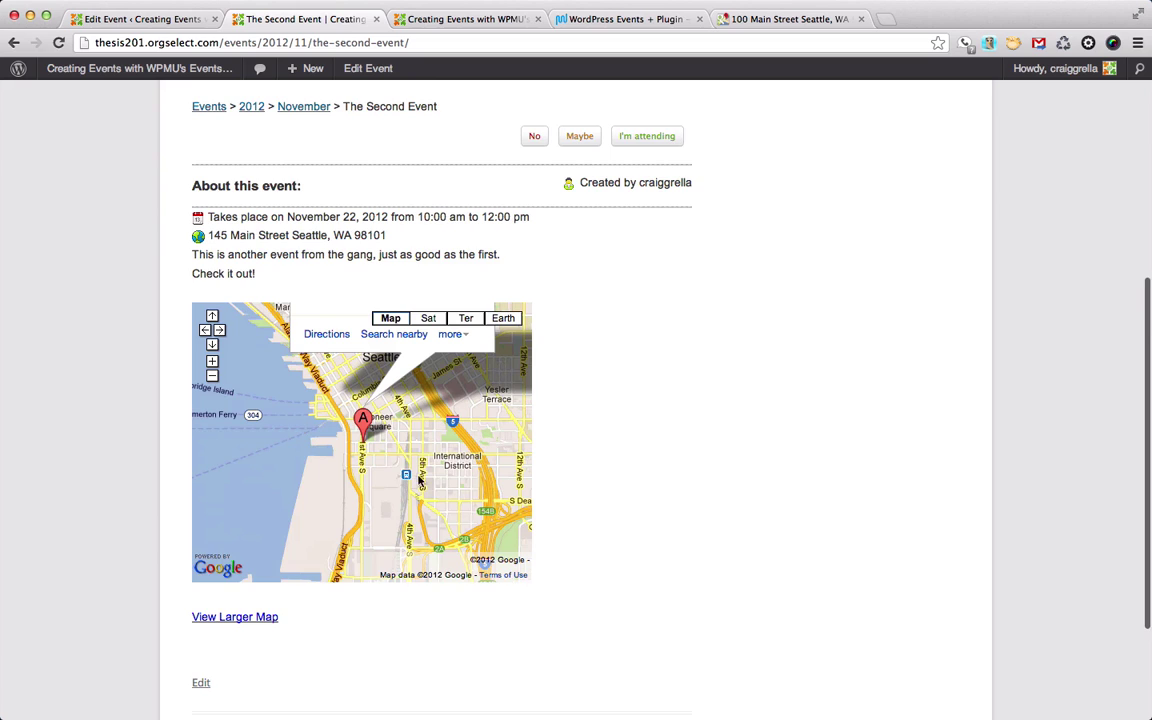
scroll(425, 485, "down", 2)
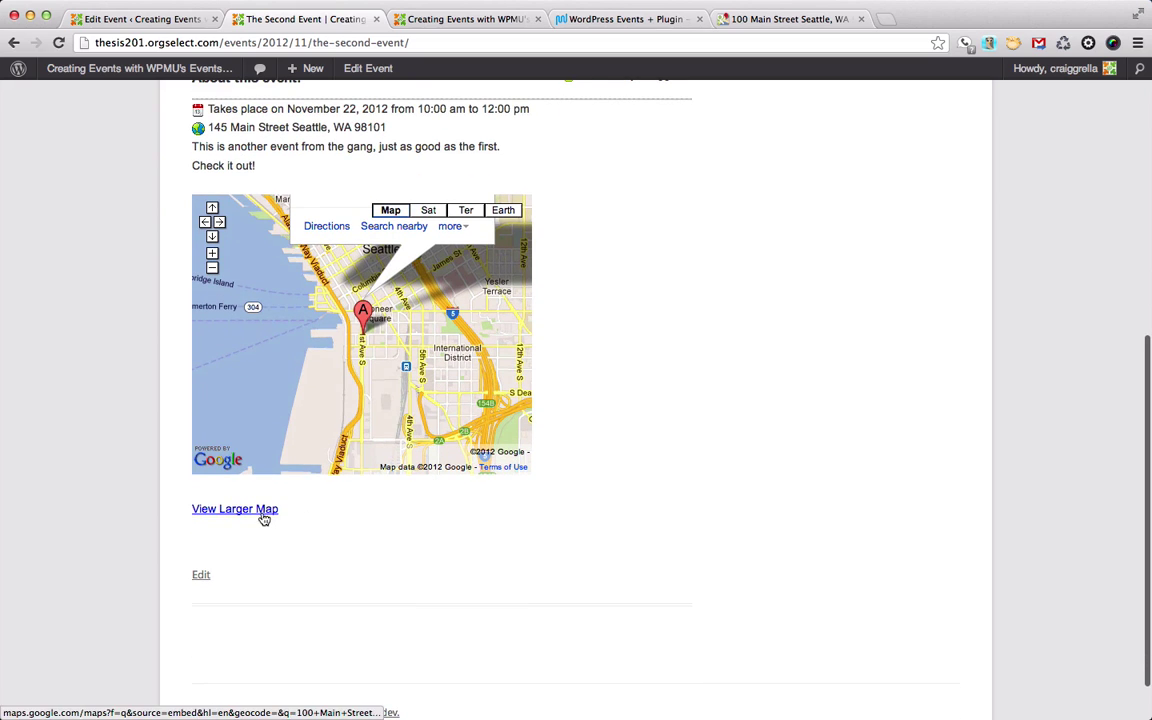
scroll(504, 571, "down", 1)
scroll(504, 570, "up", 2)
scroll(504, 570, "up", 9)
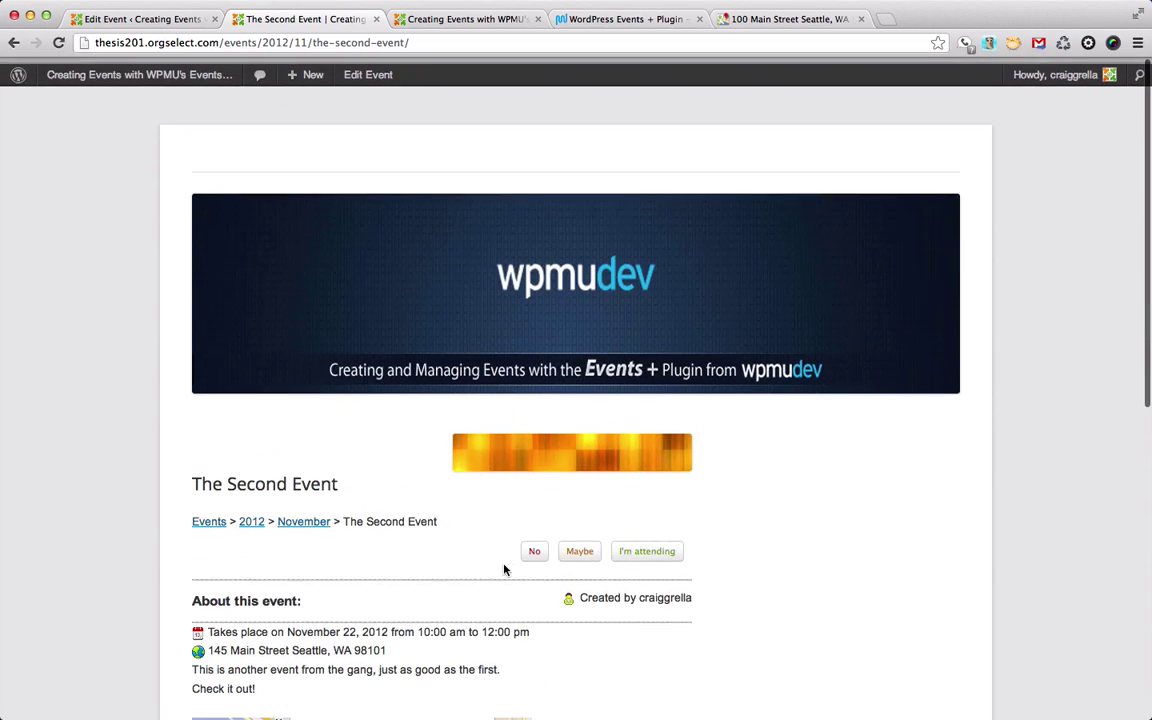
- Go to Events Settings, checking the public events archive page along the way
left_click(162, 25)
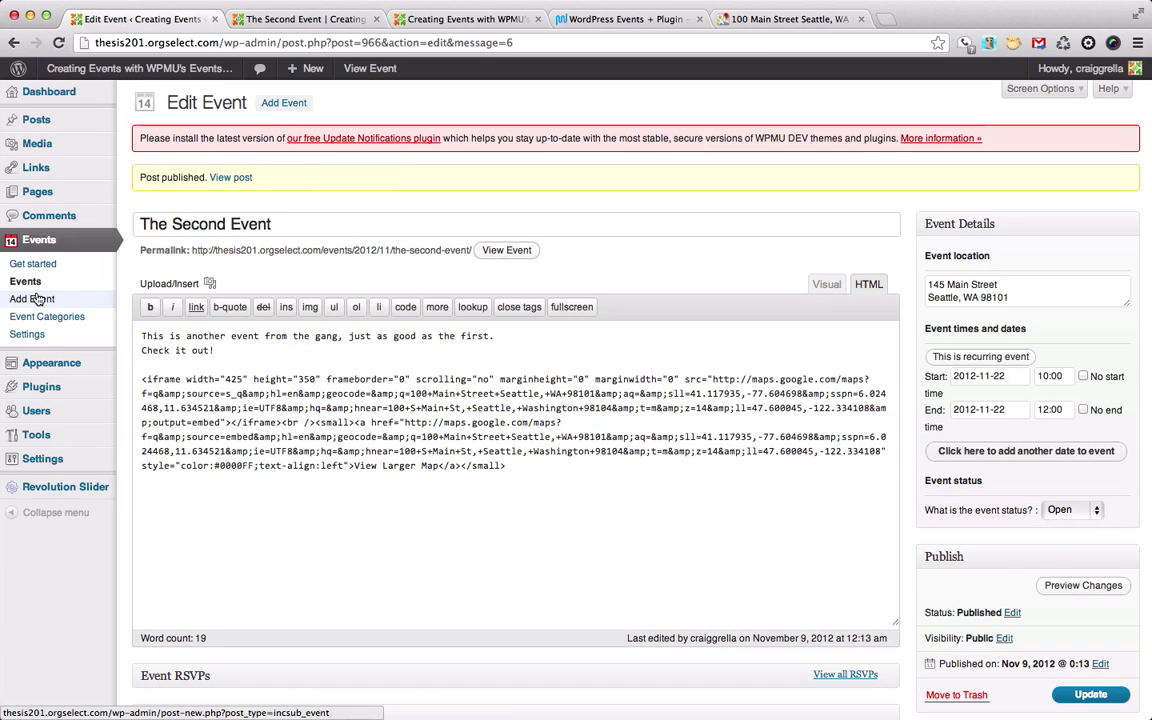
left_click(40, 337)
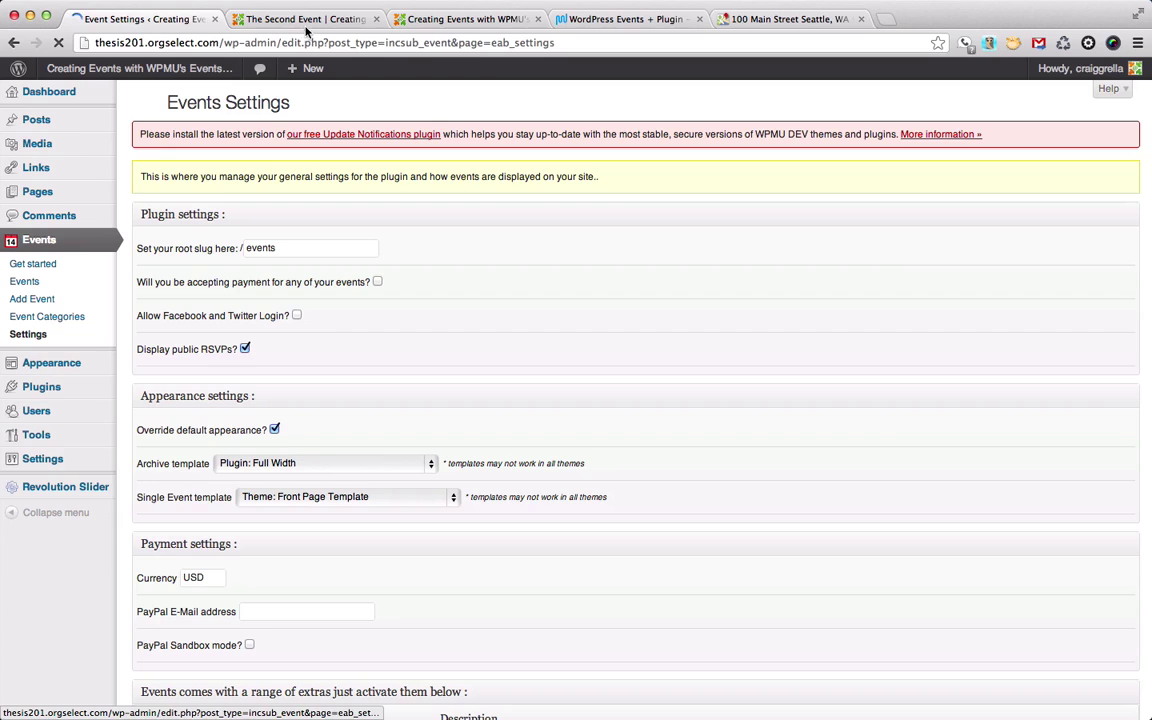
left_click(300, 20)
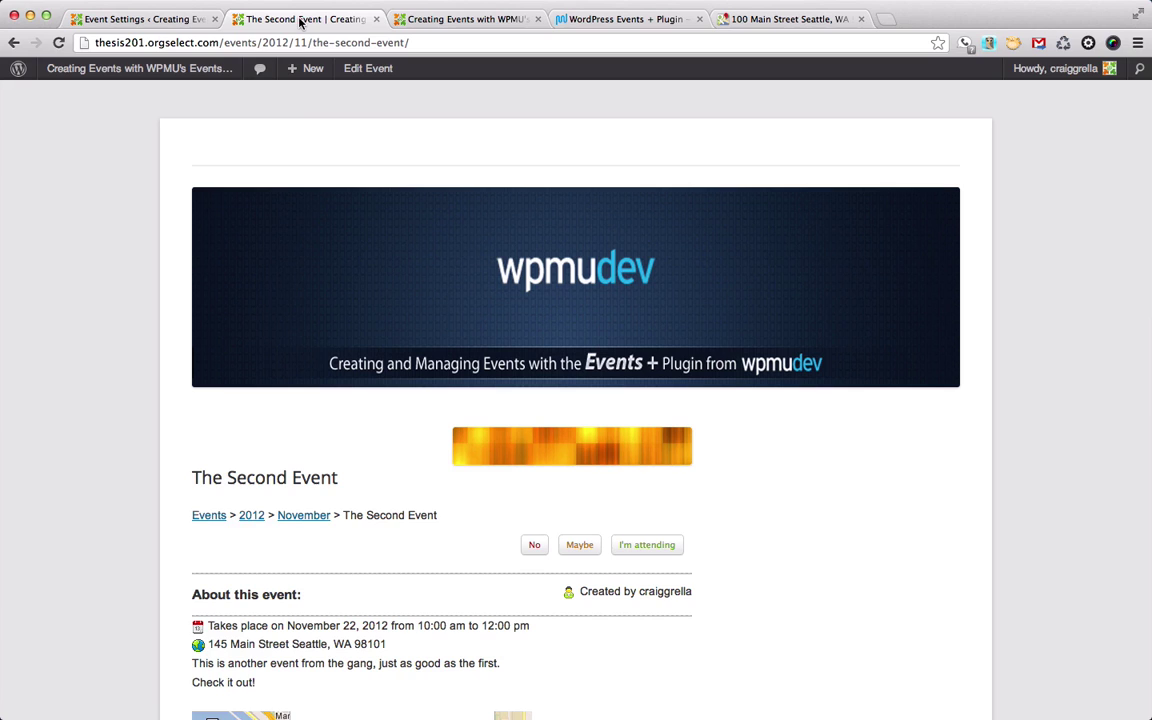
left_click(220, 516)
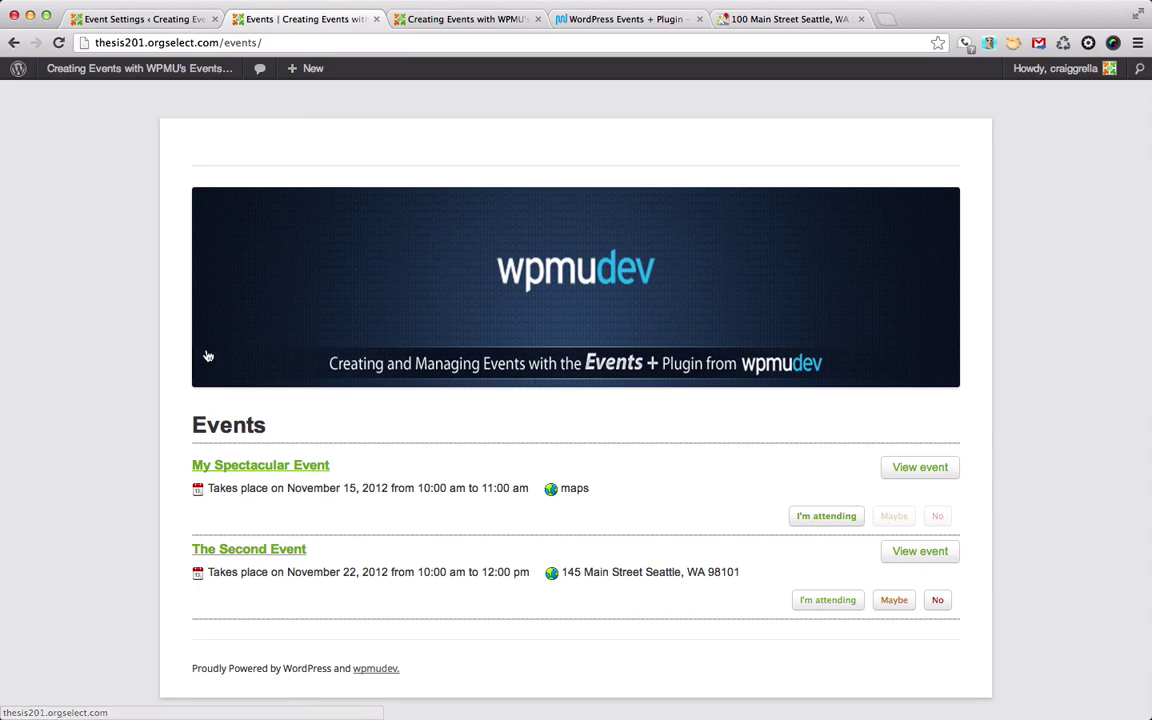
left_click(122, 21)
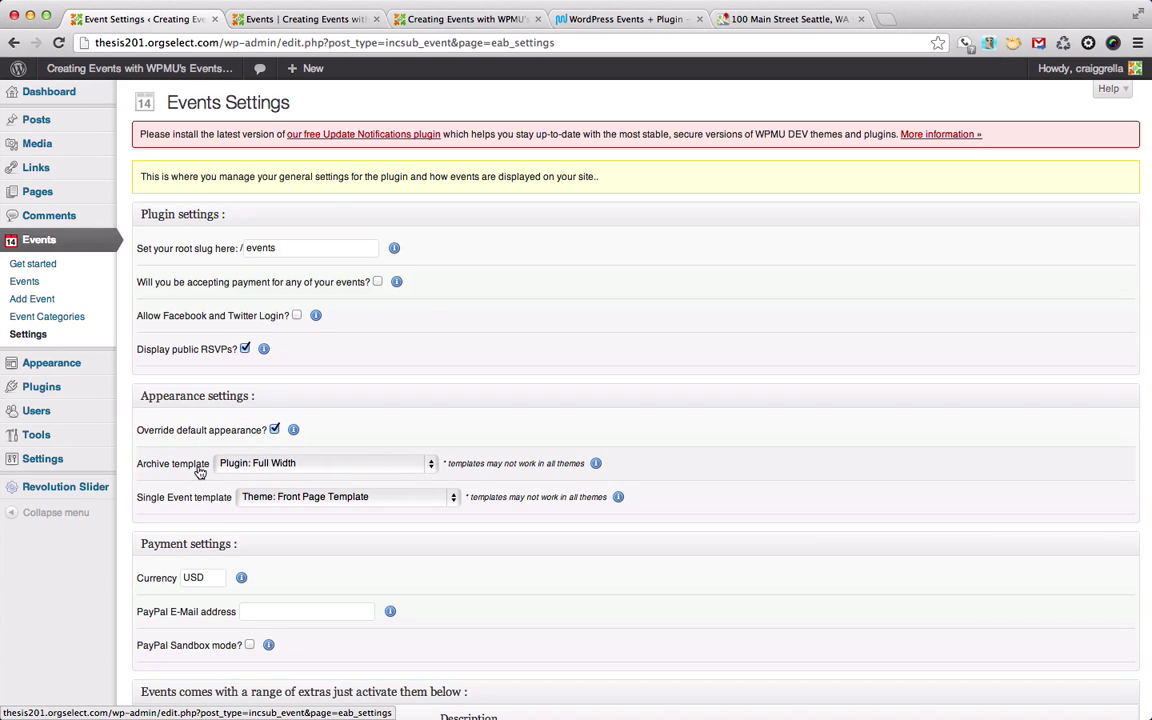
- Set the Archive template to Theme: Front Page Template and save the settings
left_click(296, 464)
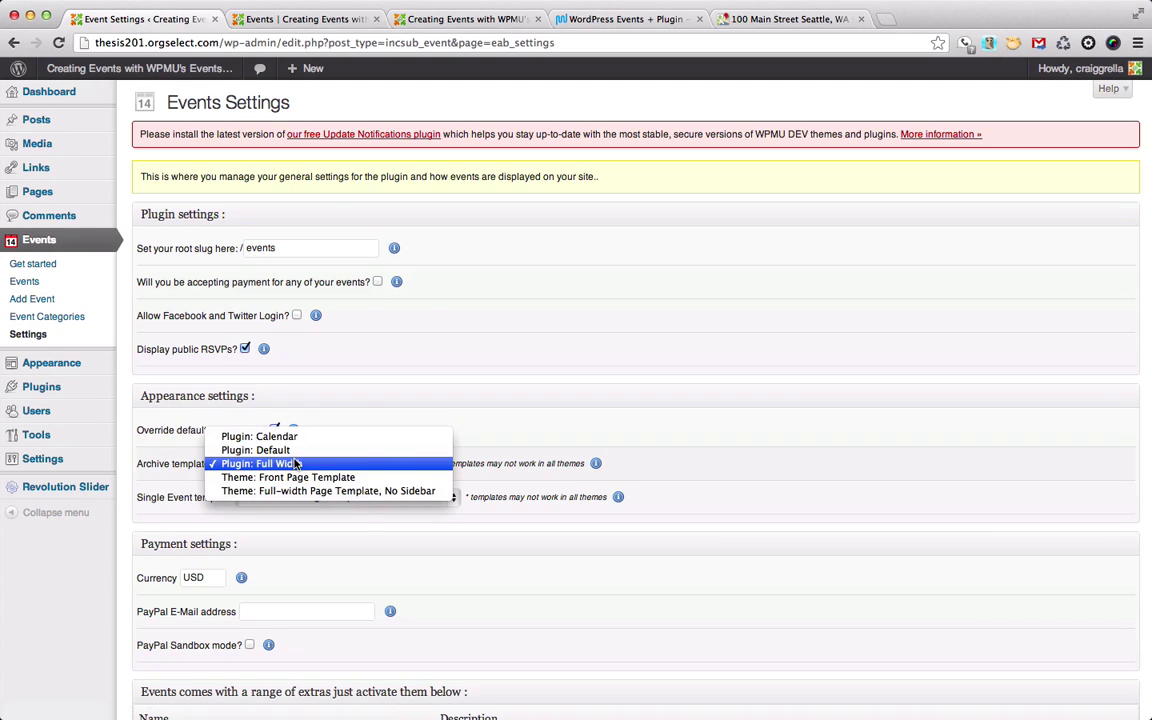
left_click(342, 481)
scroll(283, 545, "down", 15)
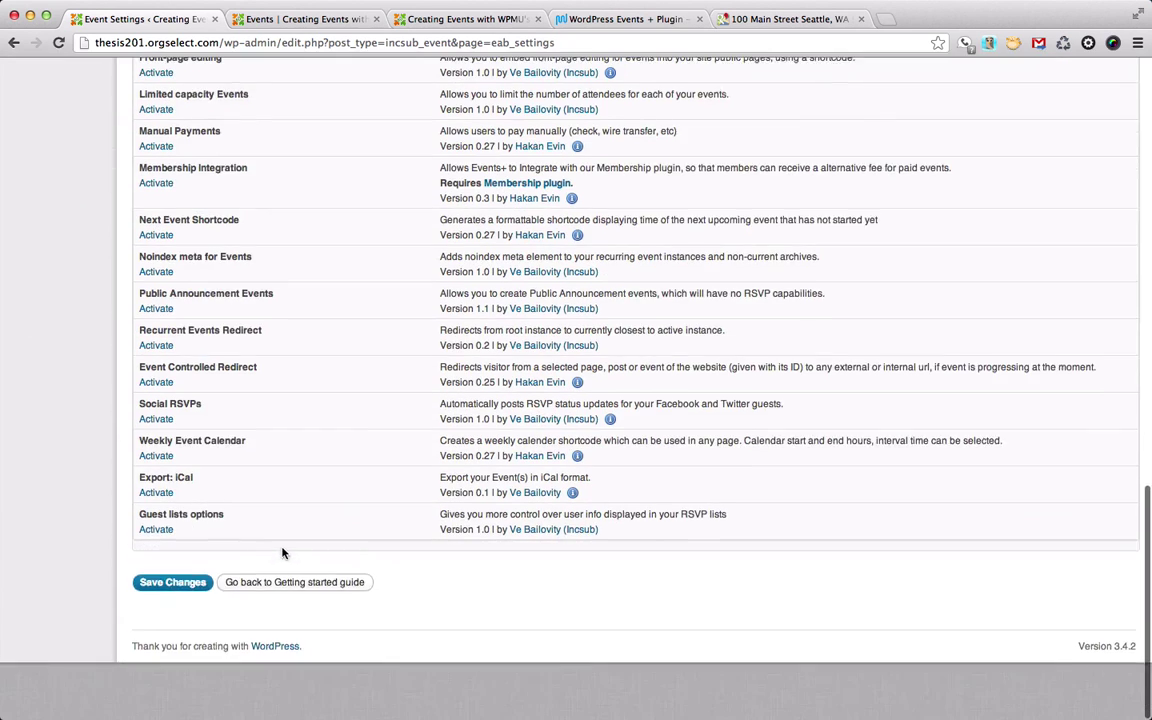
left_click(178, 637)
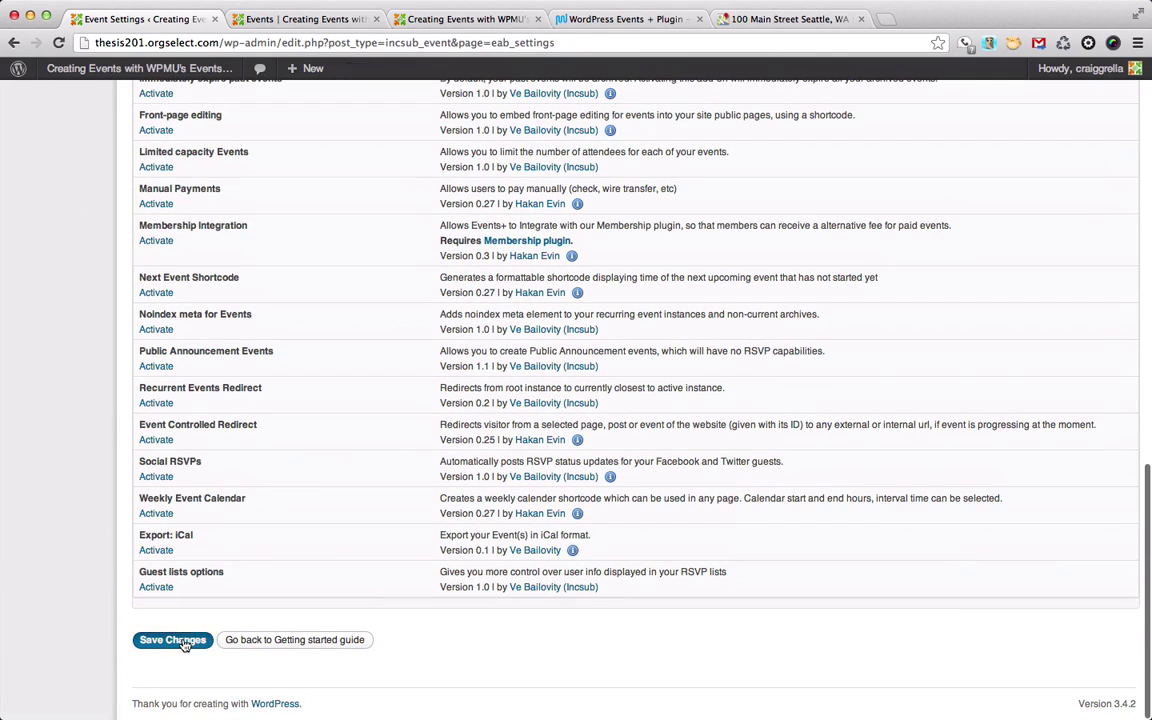
- Reload the Events archive to see each event with its featured image, then return to Events Settings
left_click(320, 21)
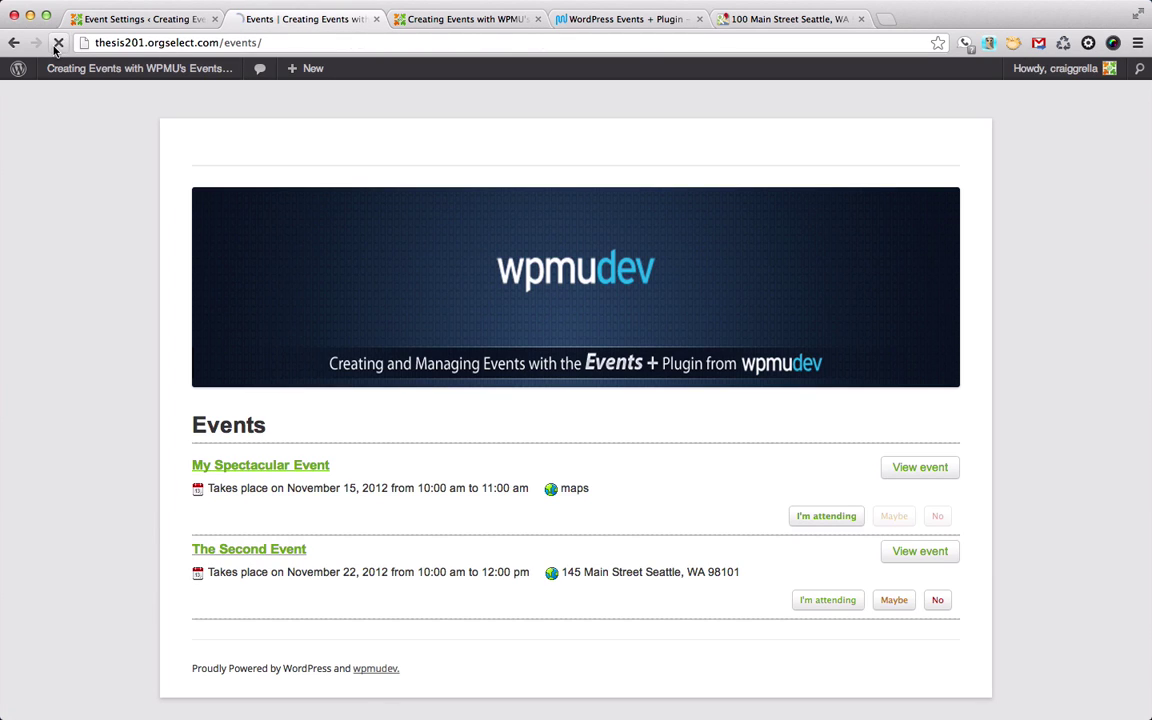
left_click(59, 42)
scroll(525, 351, "down", 7)
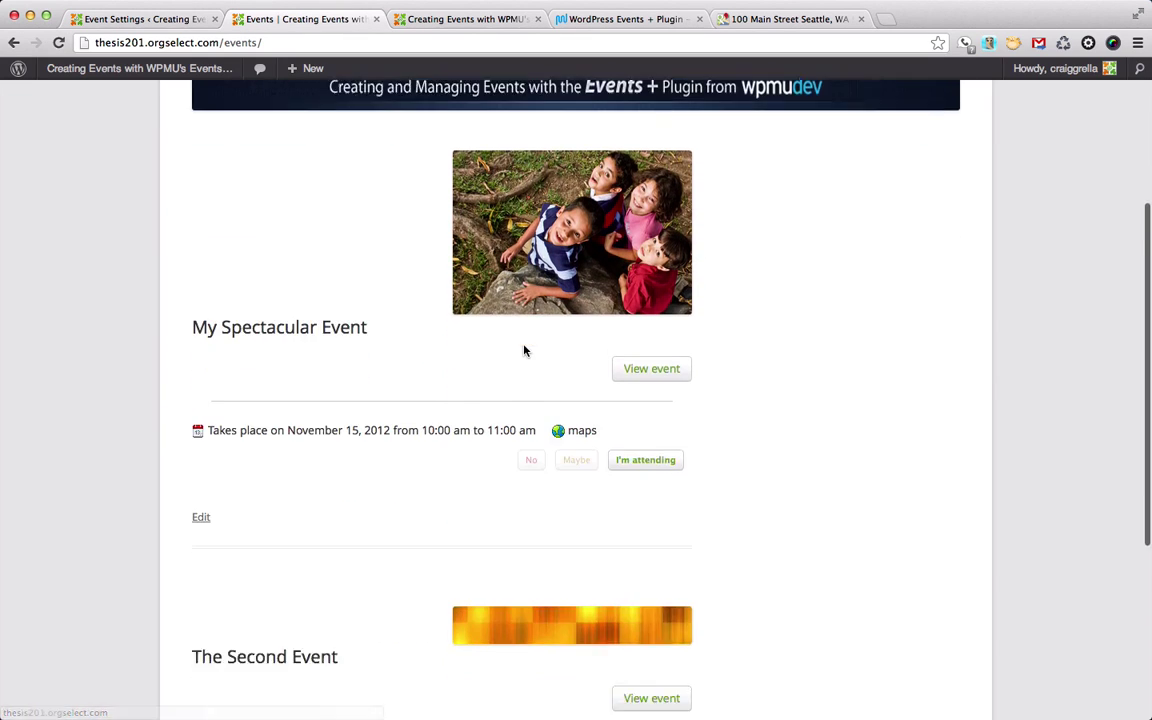
scroll(524, 350, "up", 2)
scroll(524, 350, "up", 1)
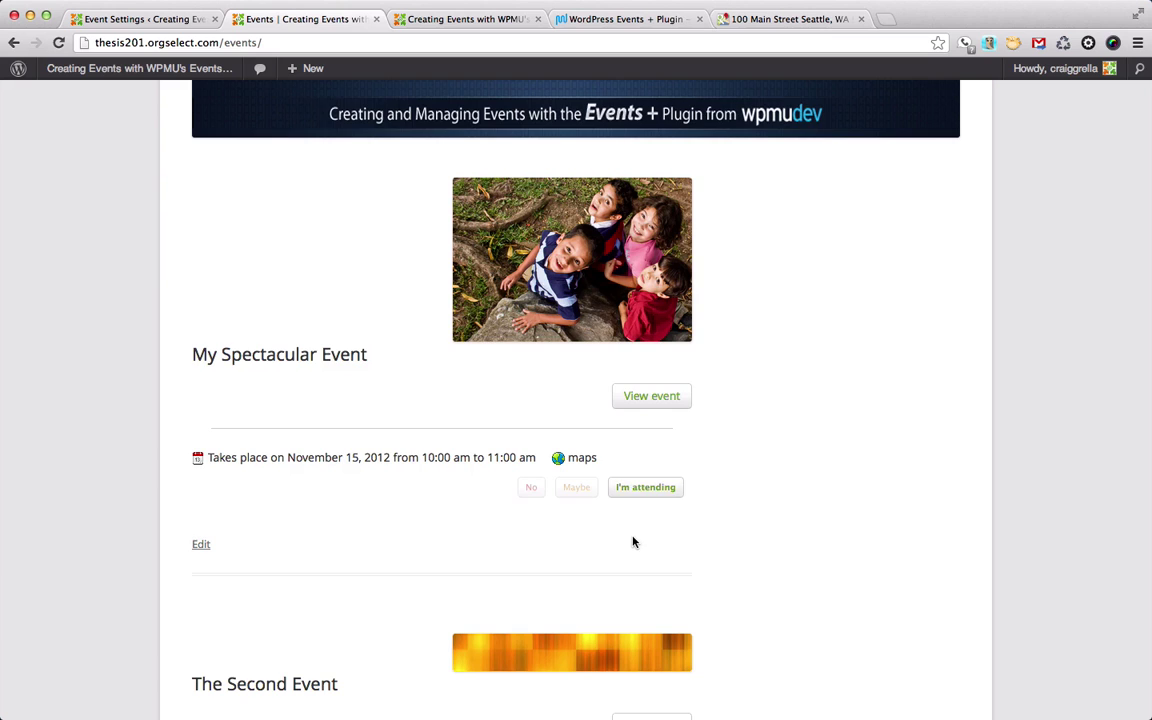
scroll(632, 542, "down", 5)
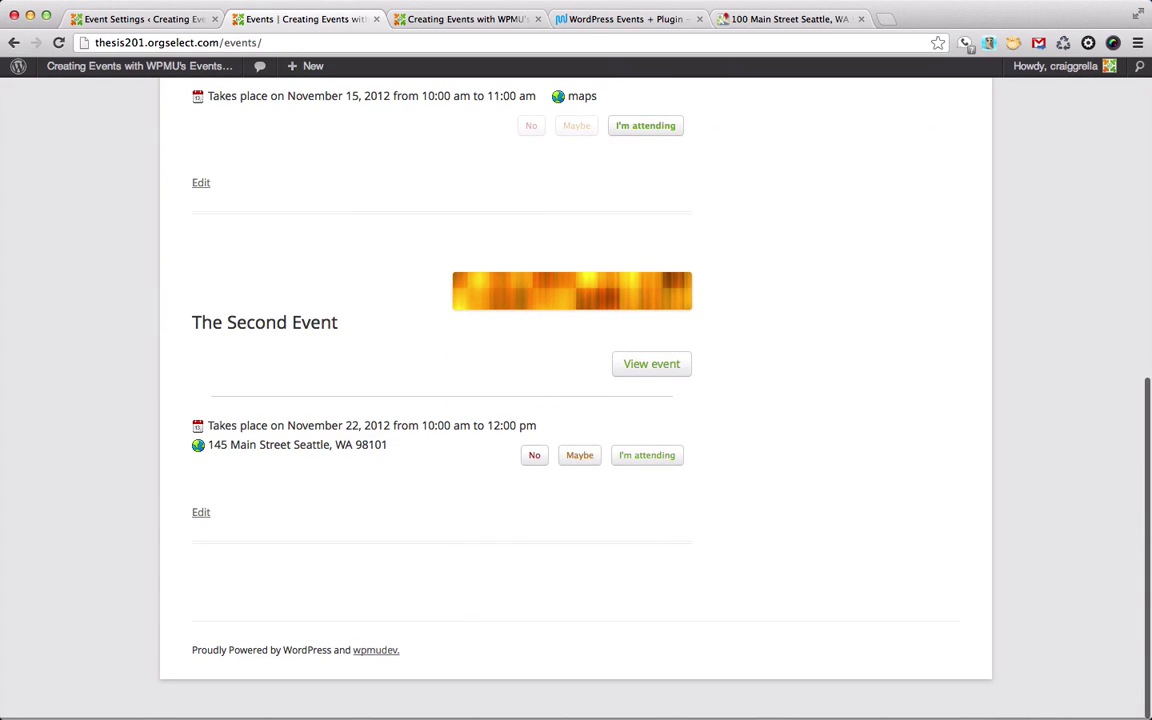
left_click(120, 20)
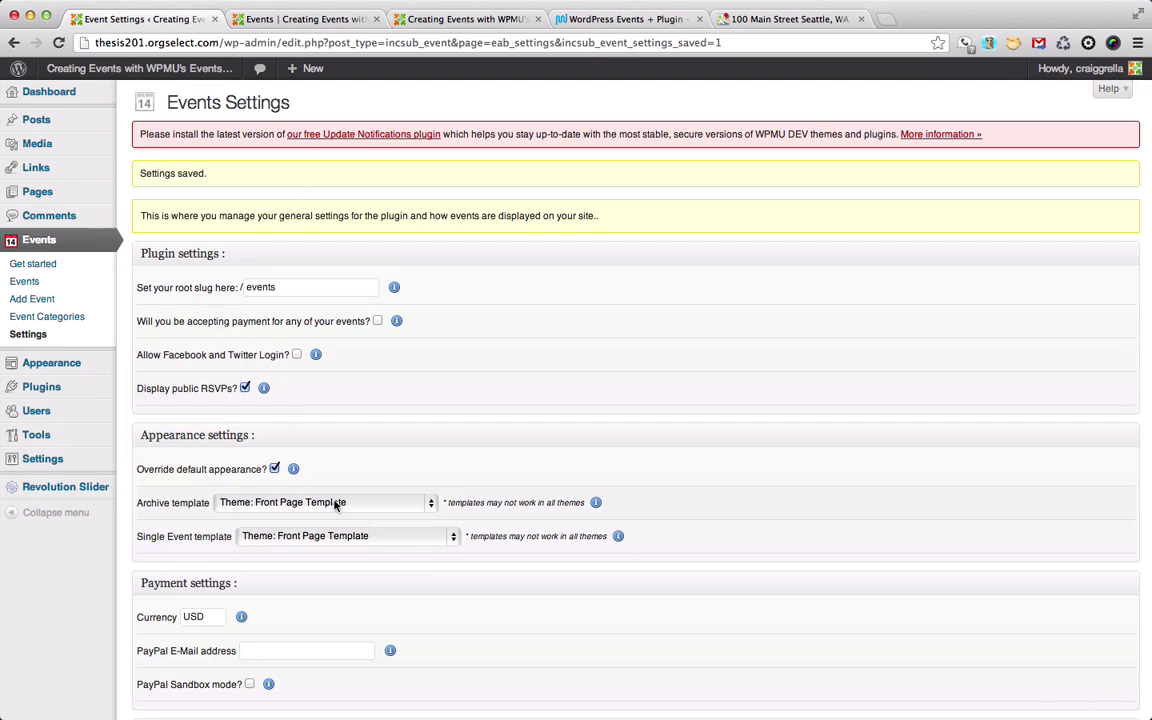
- Change the Archive template to Theme: Full-width Page Template, No Sidebar and save
left_click(334, 503)
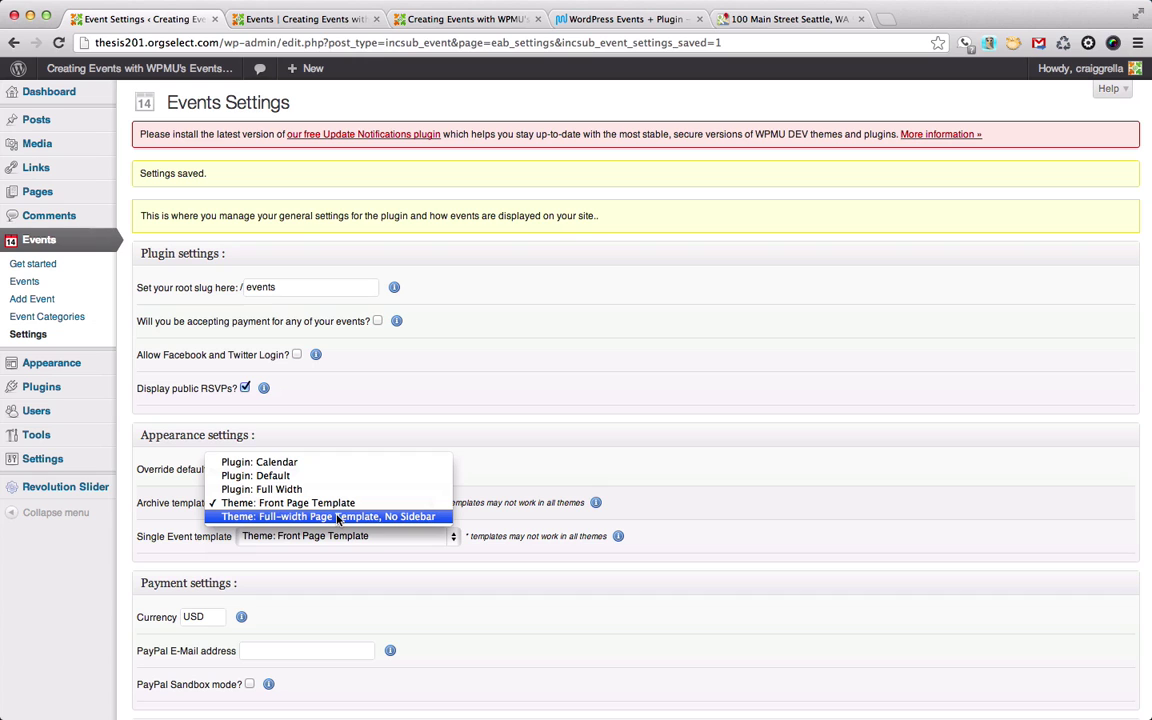
left_click(338, 517)
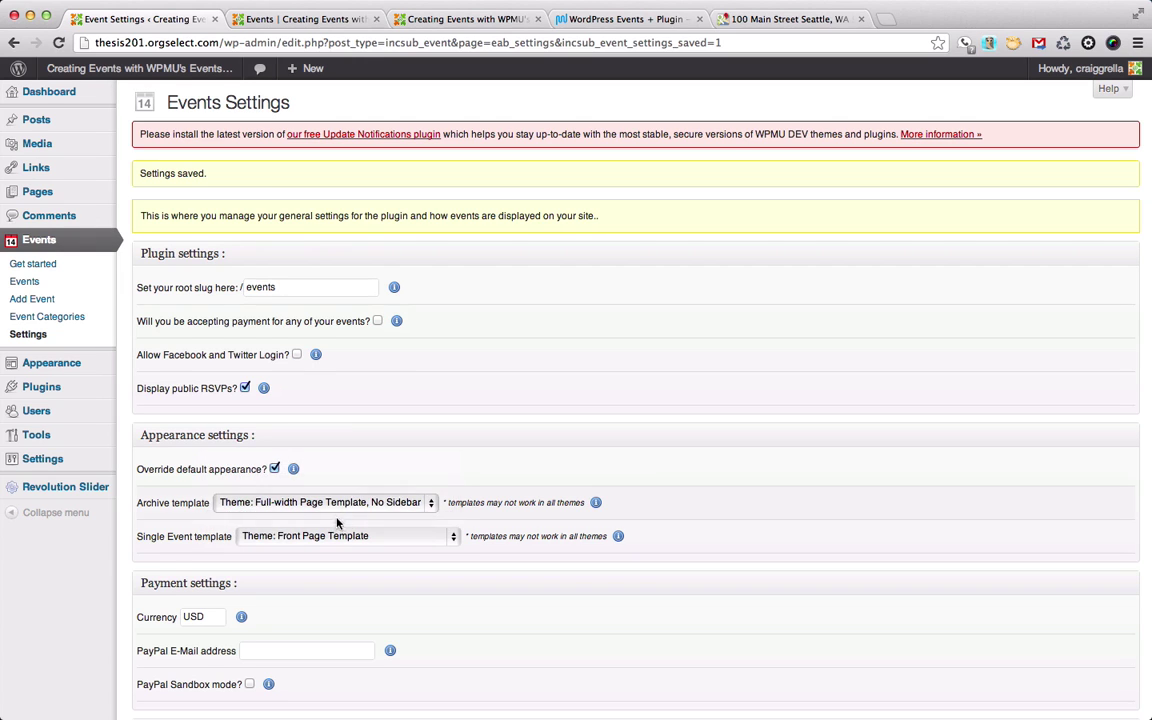
scroll(334, 548, "down", 15)
left_click(172, 640)
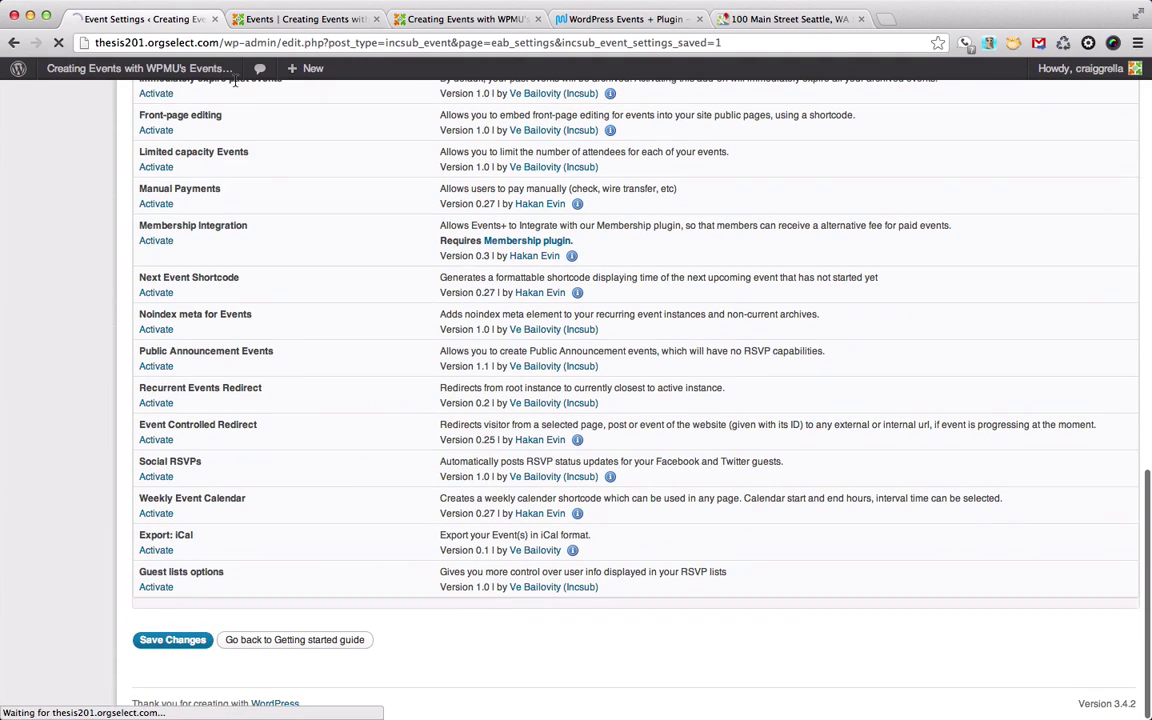
- Reload the public events page to review the full-width layout, then return to Events Settings
left_click(290, 19)
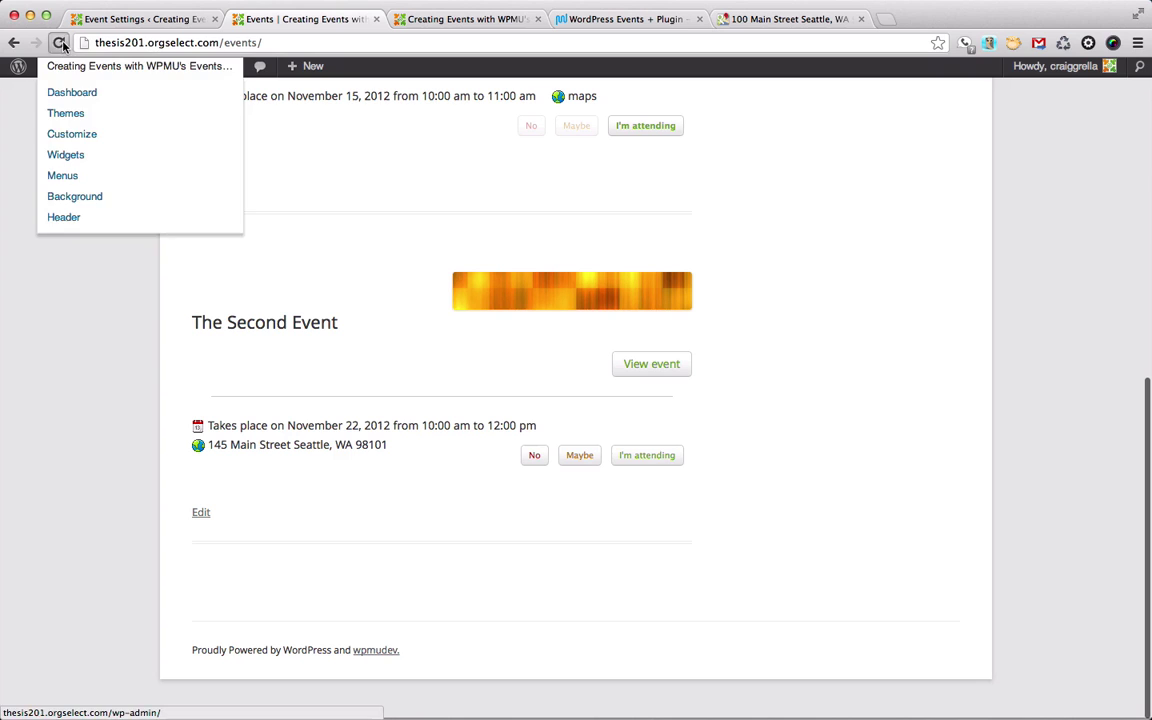
left_click(57, 42)
scroll(540, 414, "up", 5)
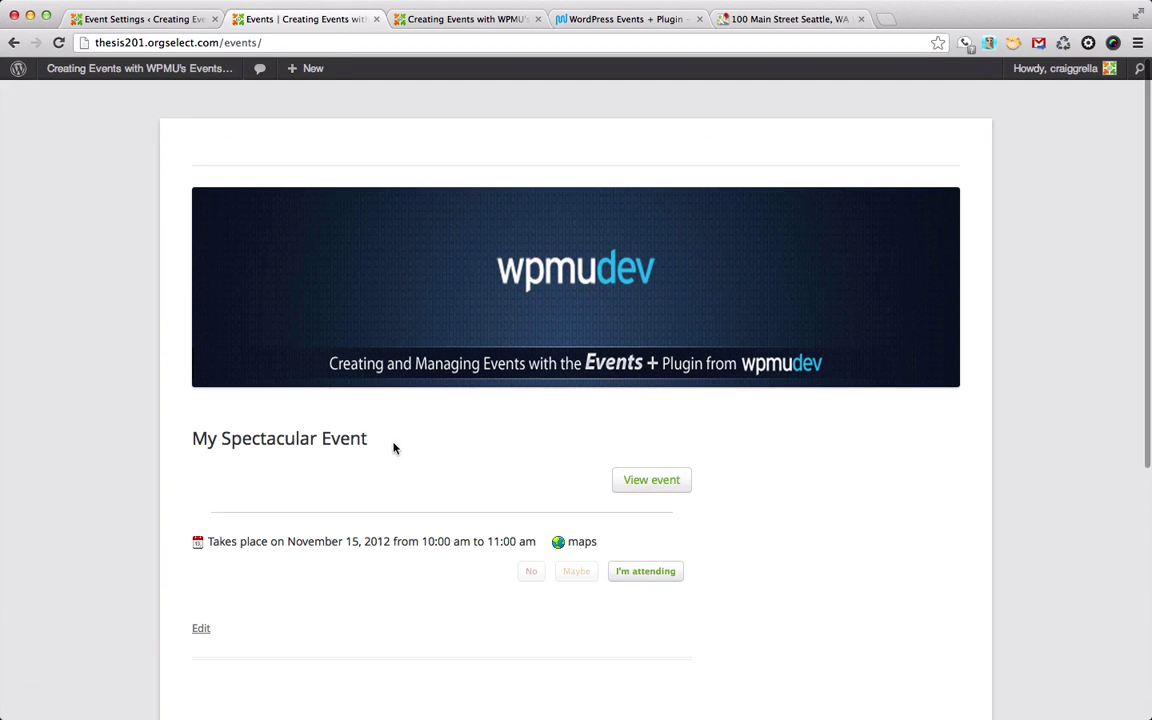
scroll(518, 416, "down", 2)
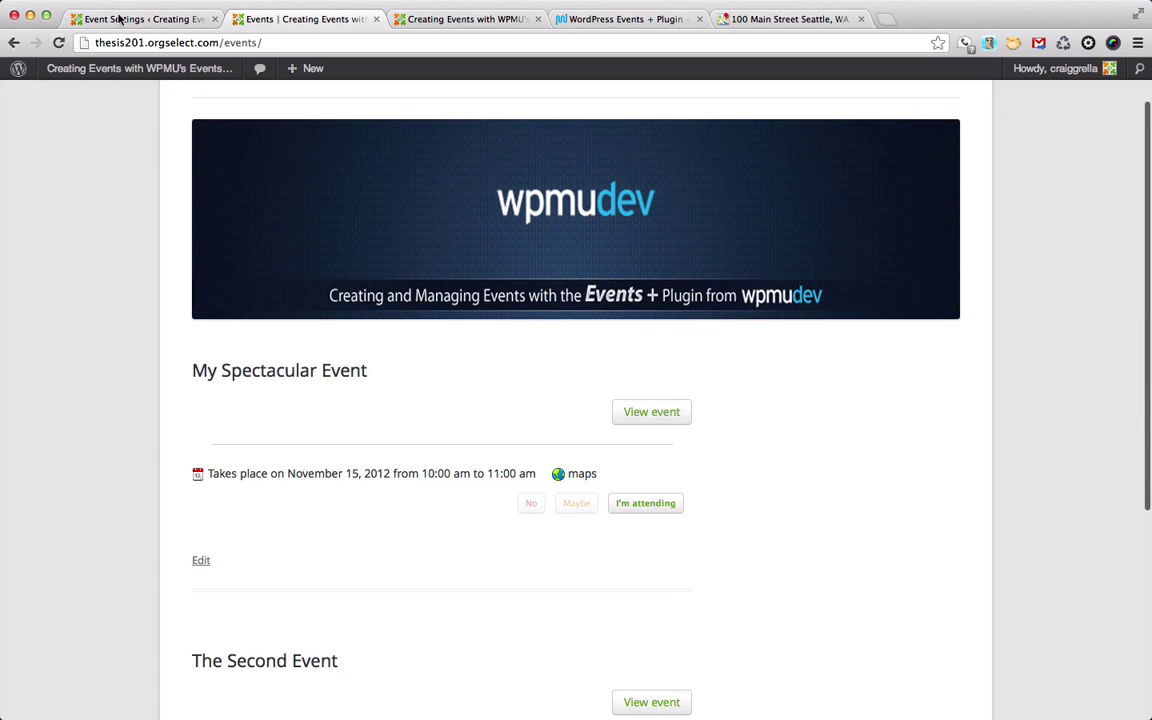
left_click(153, 19)
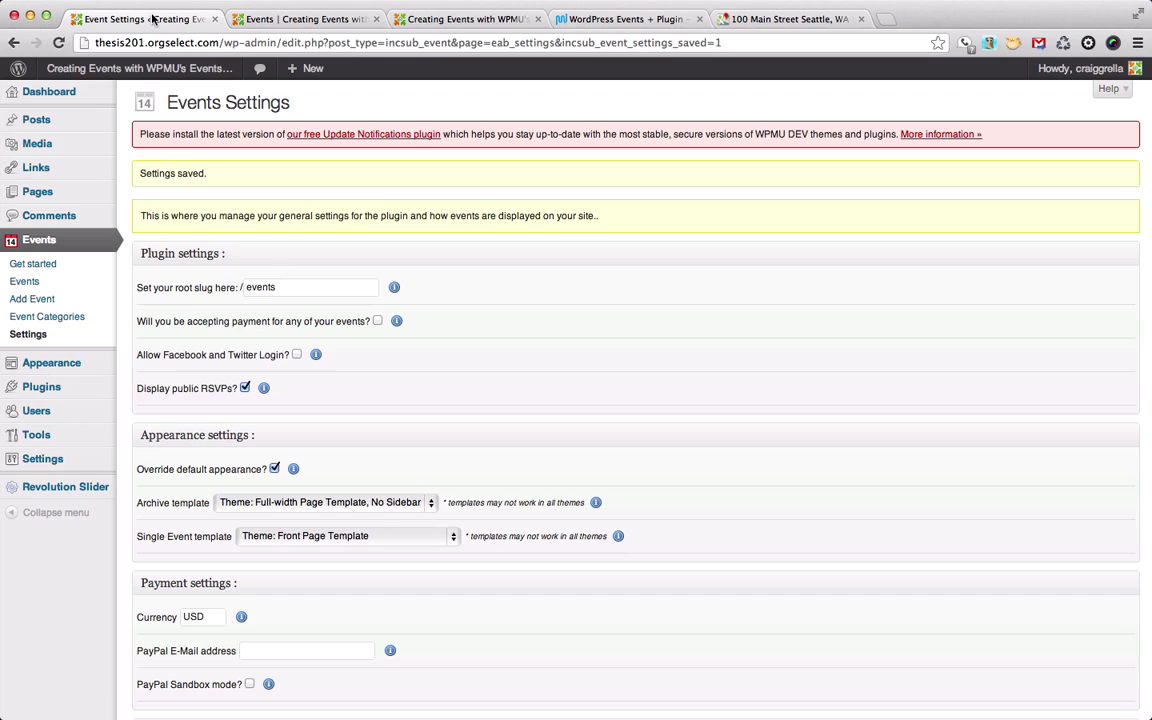
- Set the Archive template to Plugin: Calendar and save the settings
left_click(340, 503)
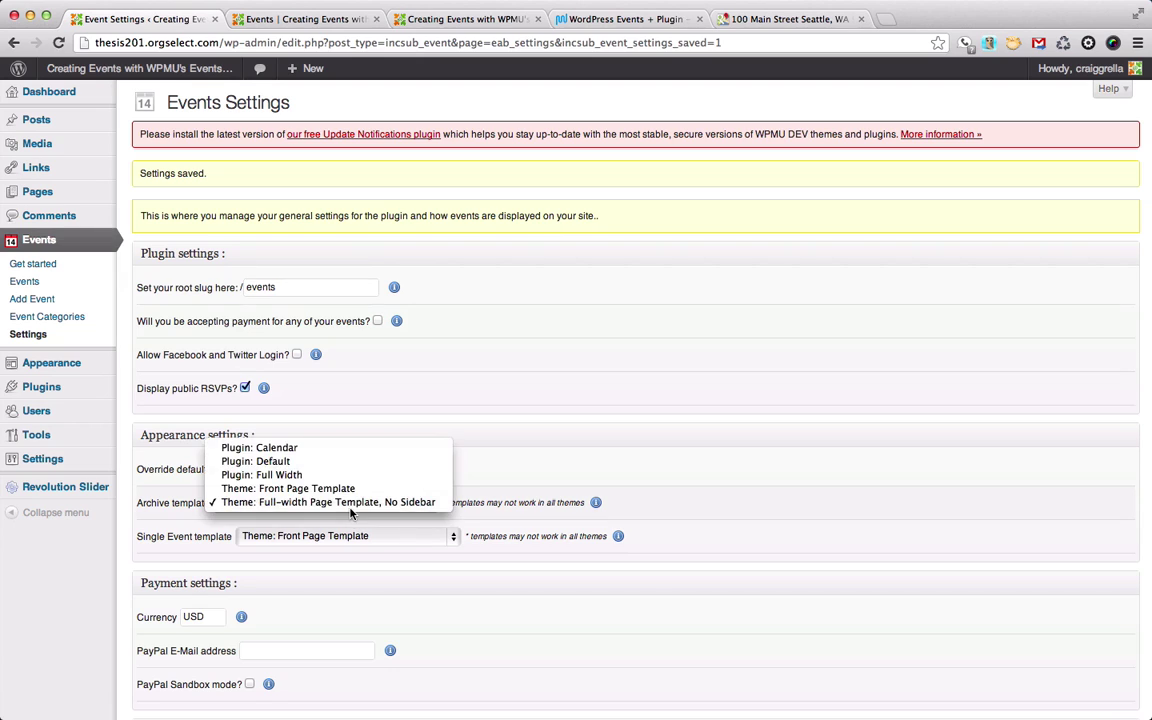
left_click(310, 449)
scroll(312, 540, "down", 15)
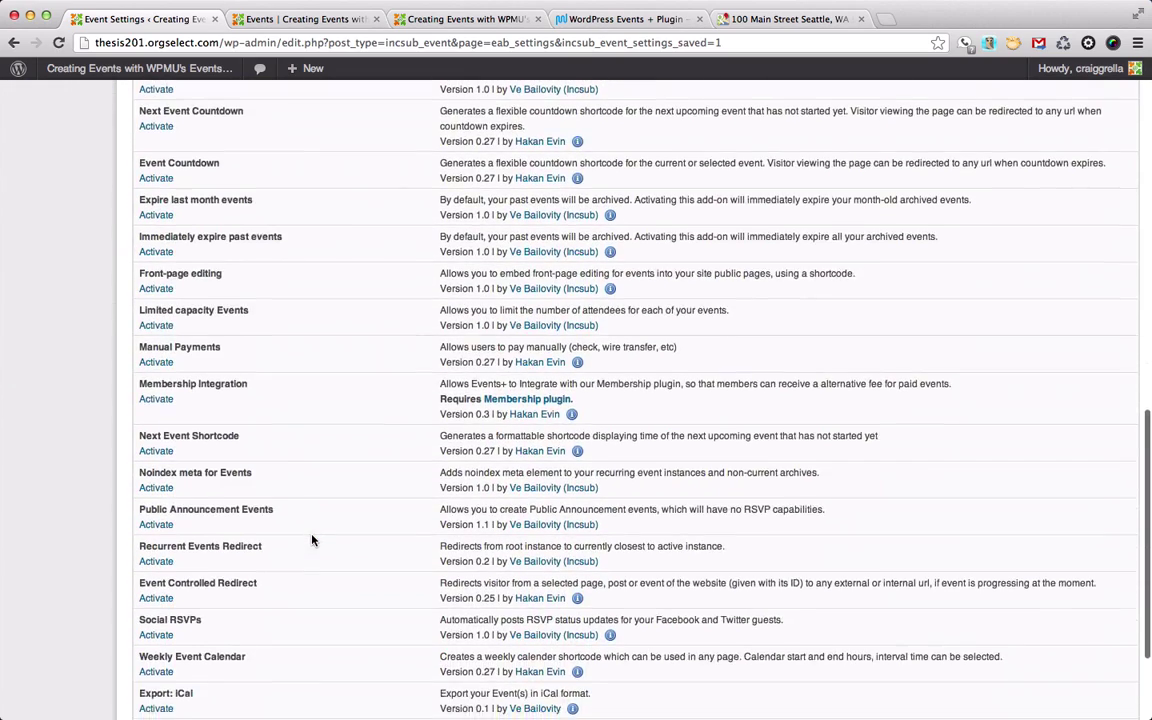
left_click(197, 643)
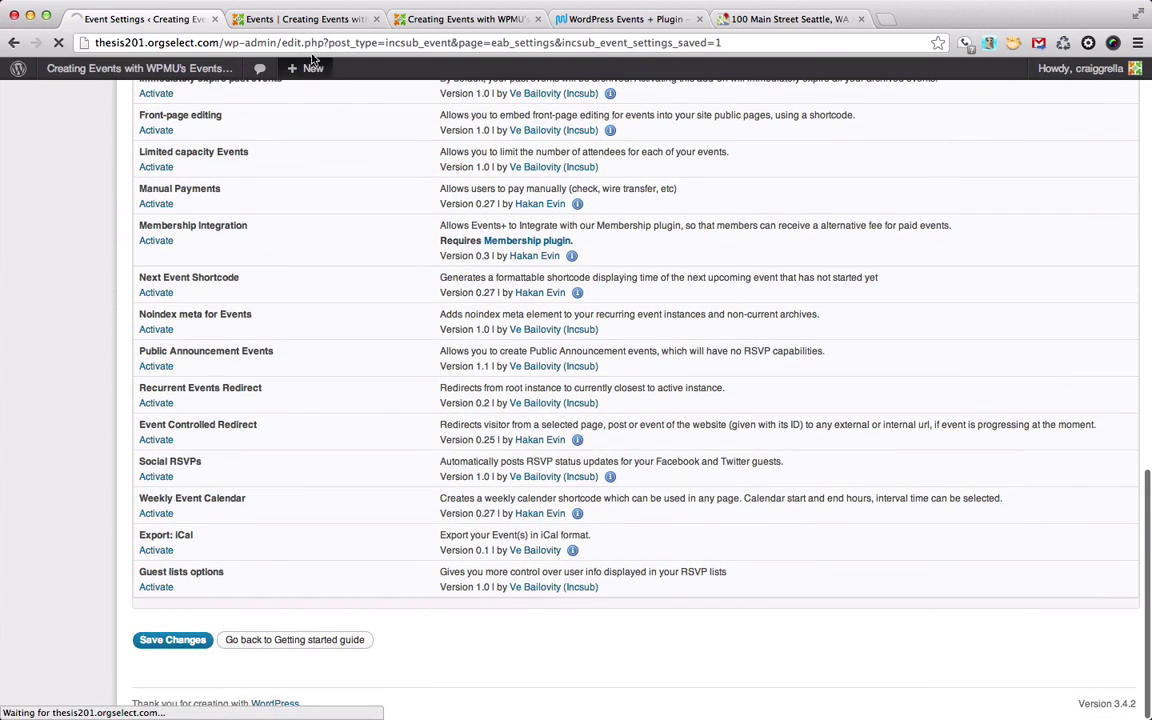
- Reload the events page and browse the November 2012 calendar with events on the 15th and 22nd
left_click(305, 19)
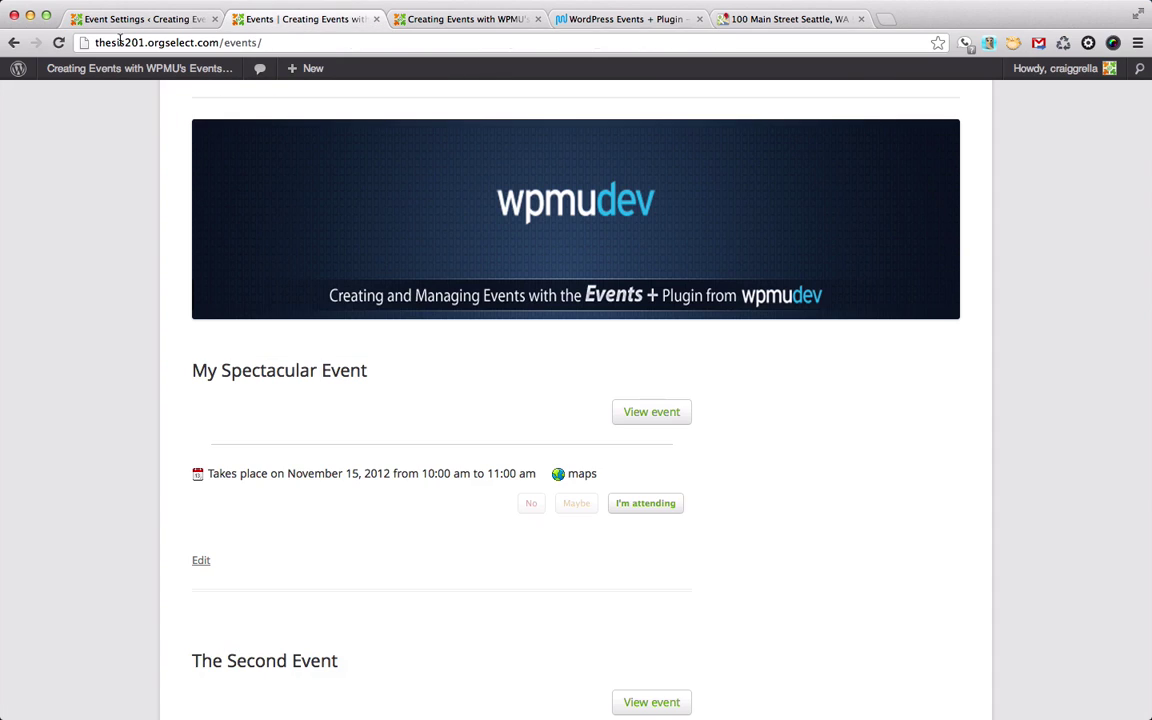
left_click(58, 42)
scroll(517, 397, "down", 1)
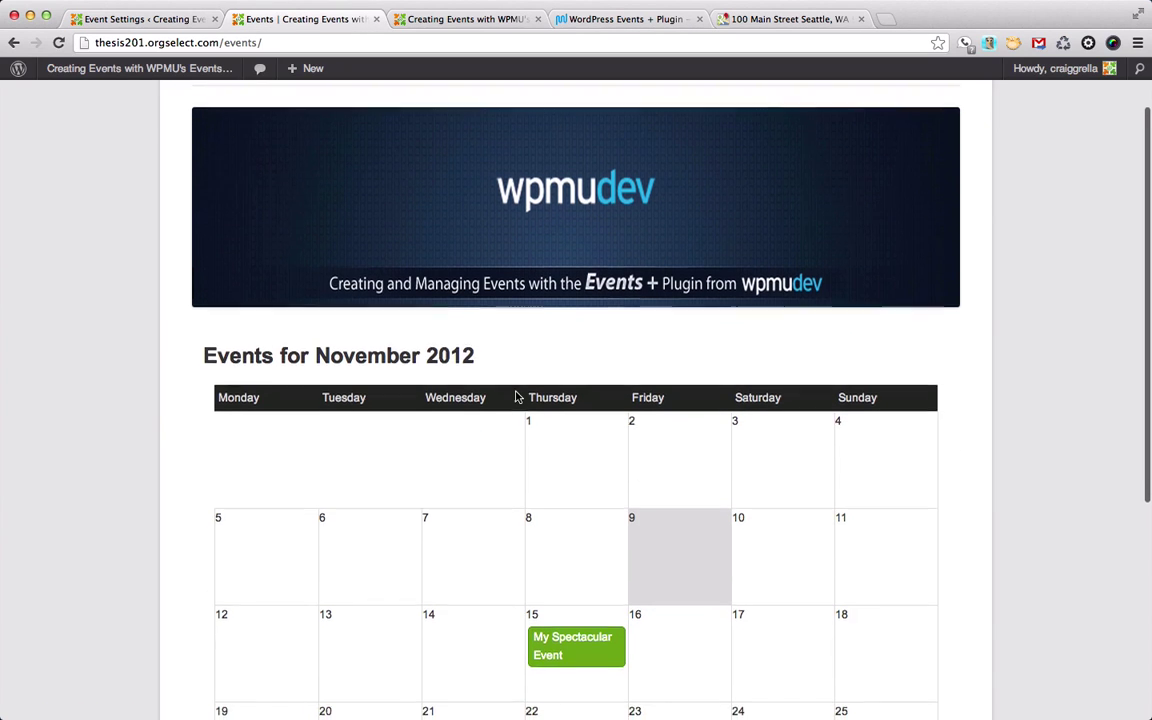
scroll(517, 397, "down", 1)
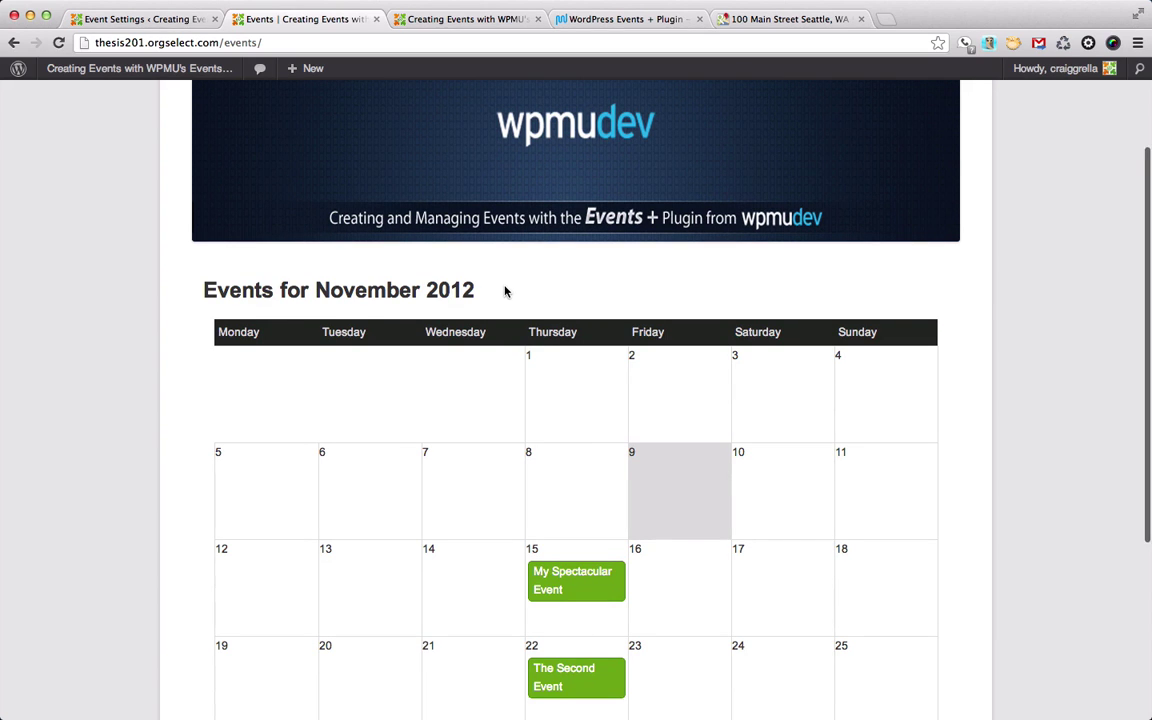
scroll(505, 290, "down", 1)
scroll(505, 290, "down", 3)
scroll(505, 291, "down", 2)
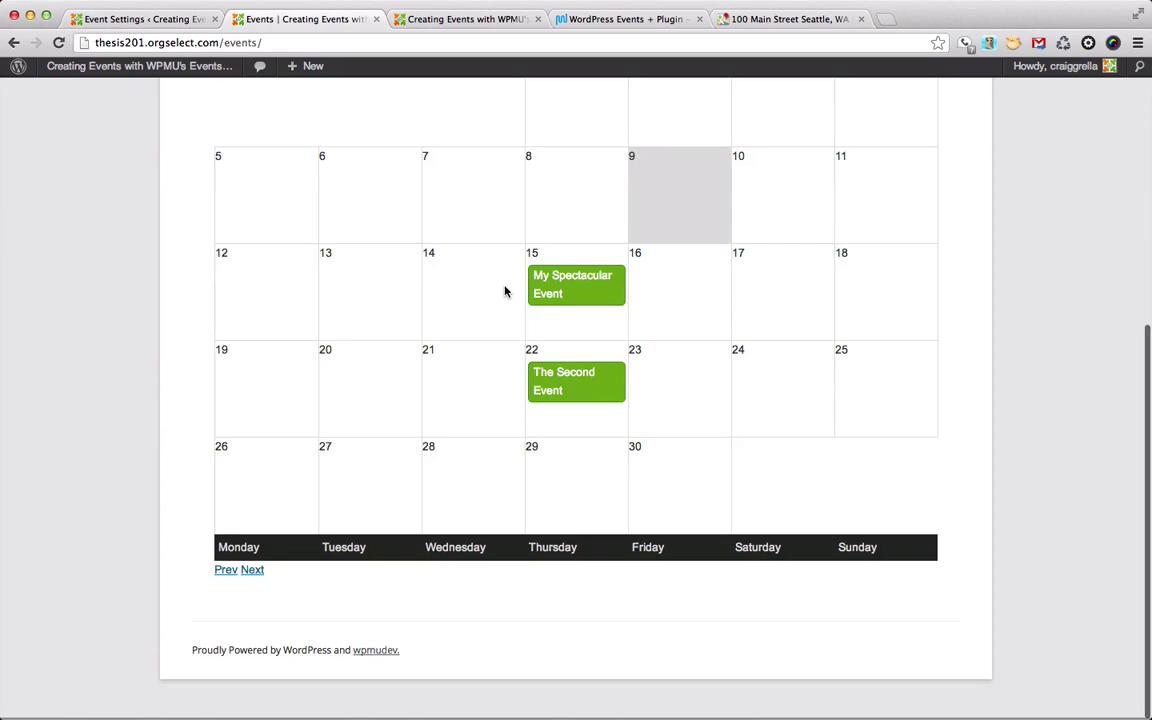
scroll(505, 291, "up", 6)
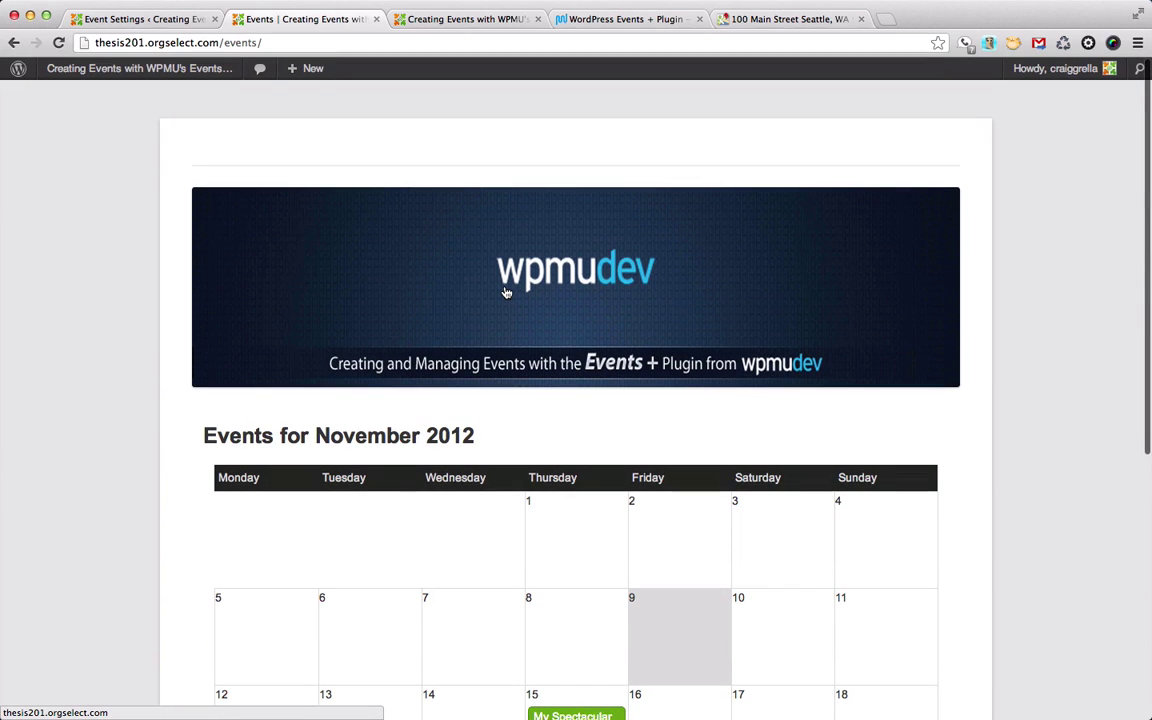
scroll(505, 291, "down", 1)
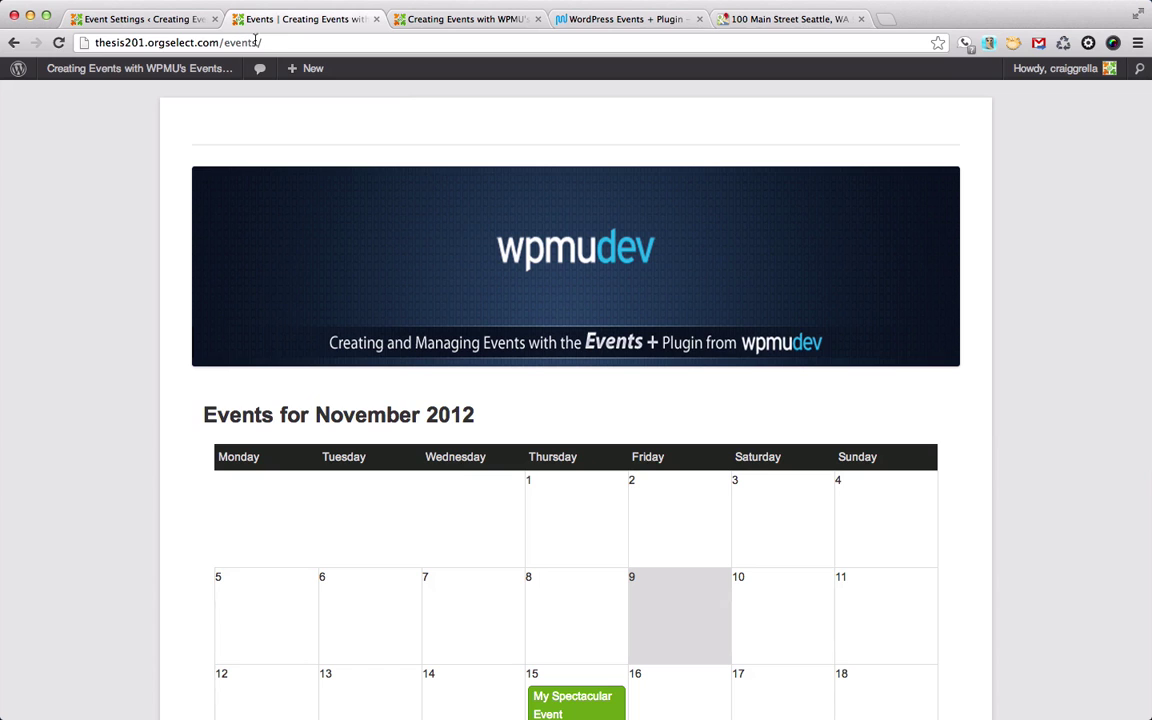
scroll(602, 483, "down", 3)
scroll(602, 483, "down", 1)
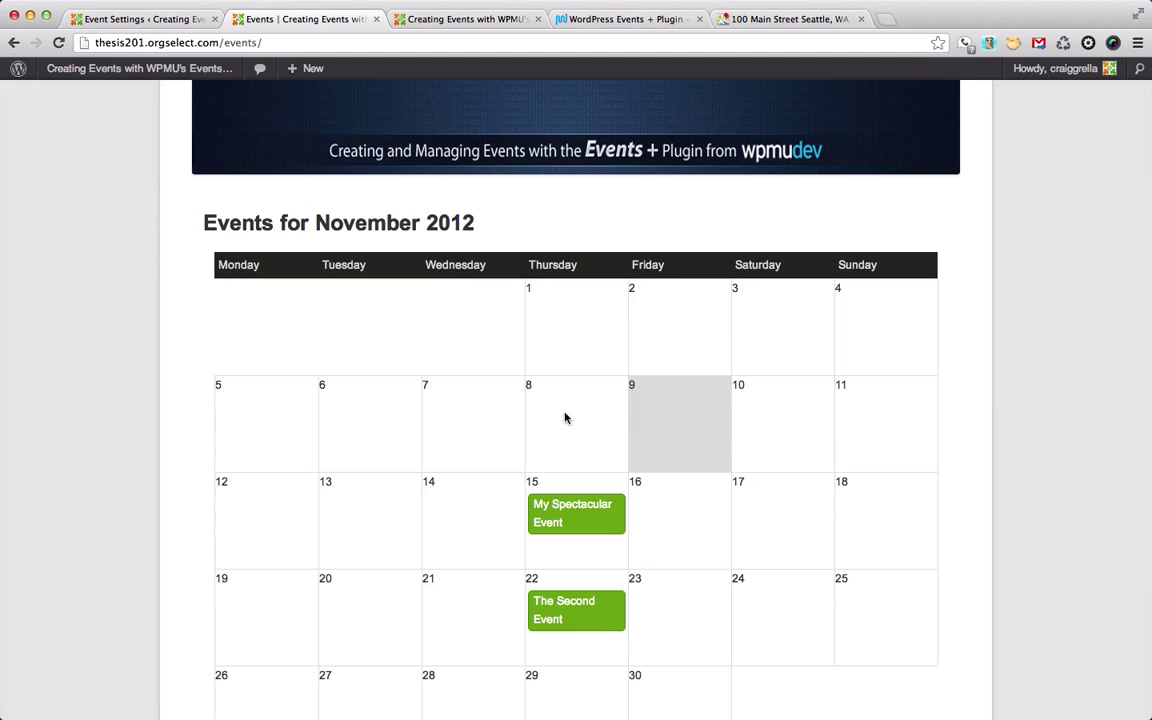
mouse_move(540, 516)
scroll(590, 535, "down", 4)
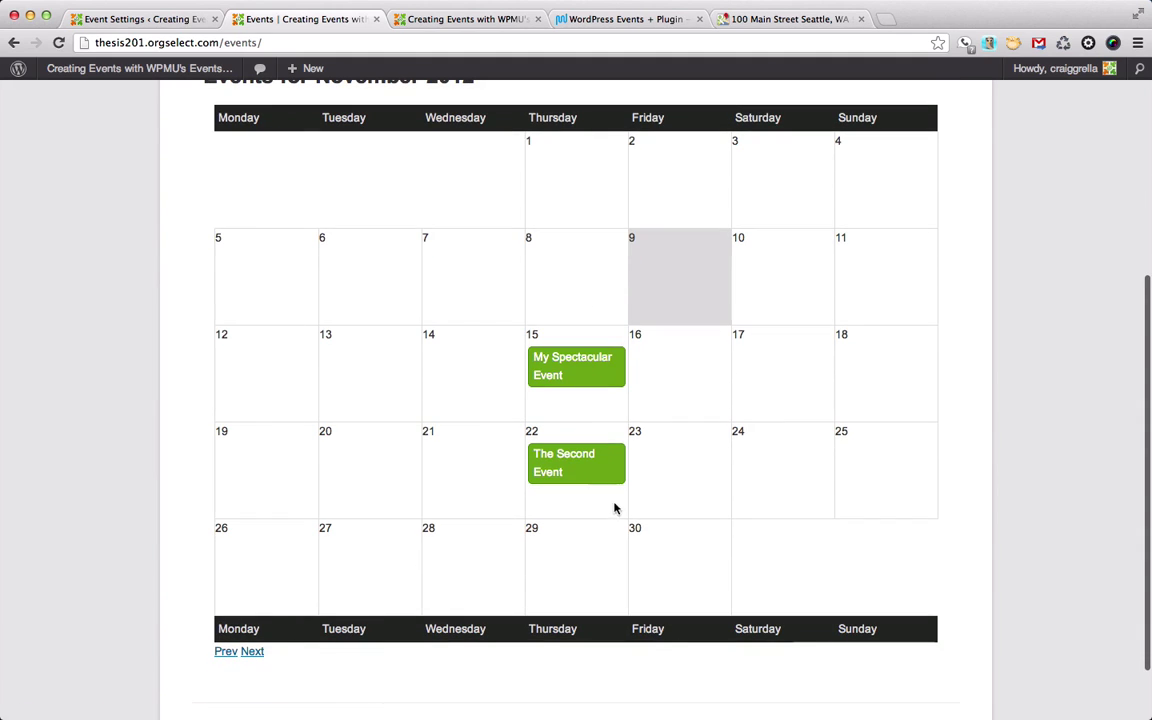
mouse_move(592, 474)
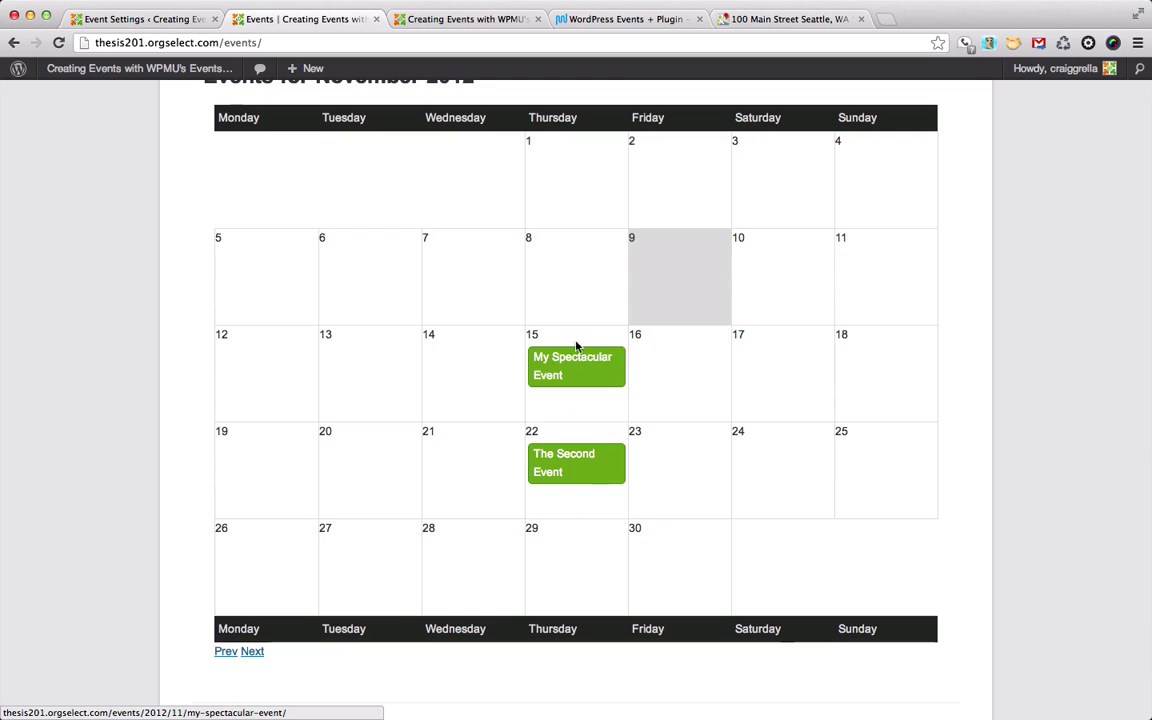
mouse_move(597, 379)
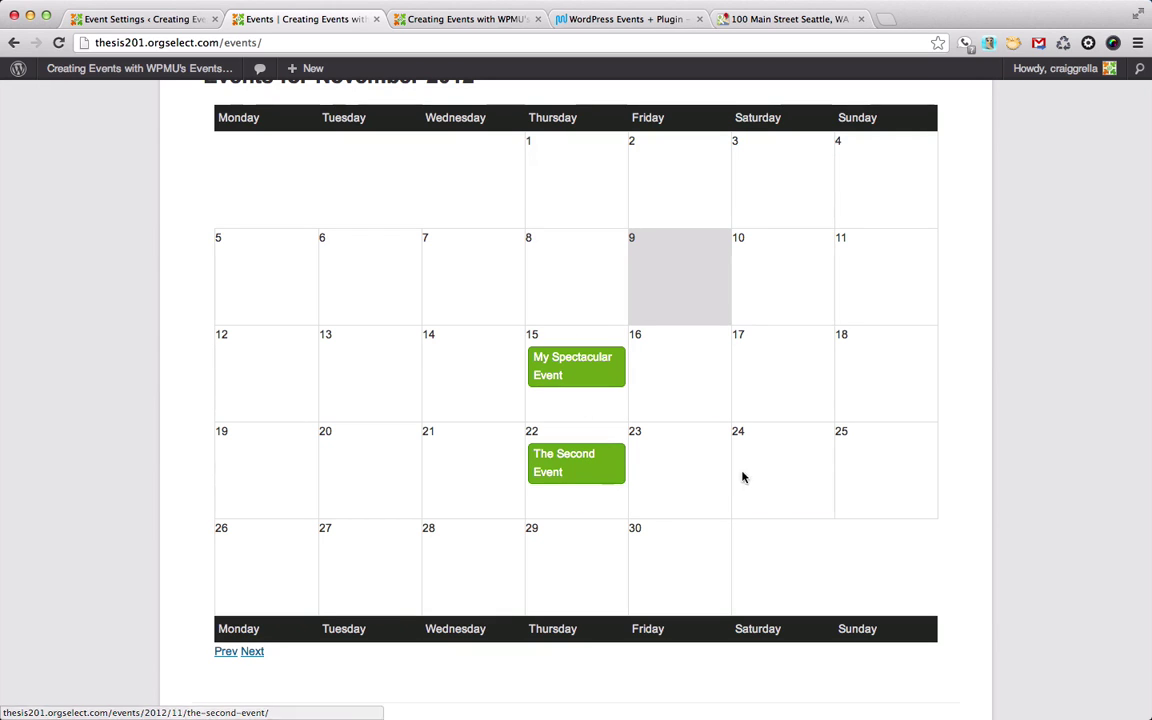
- Open My Spectacular Event from the calendar and scroll through its single-event page
left_click(572, 368)
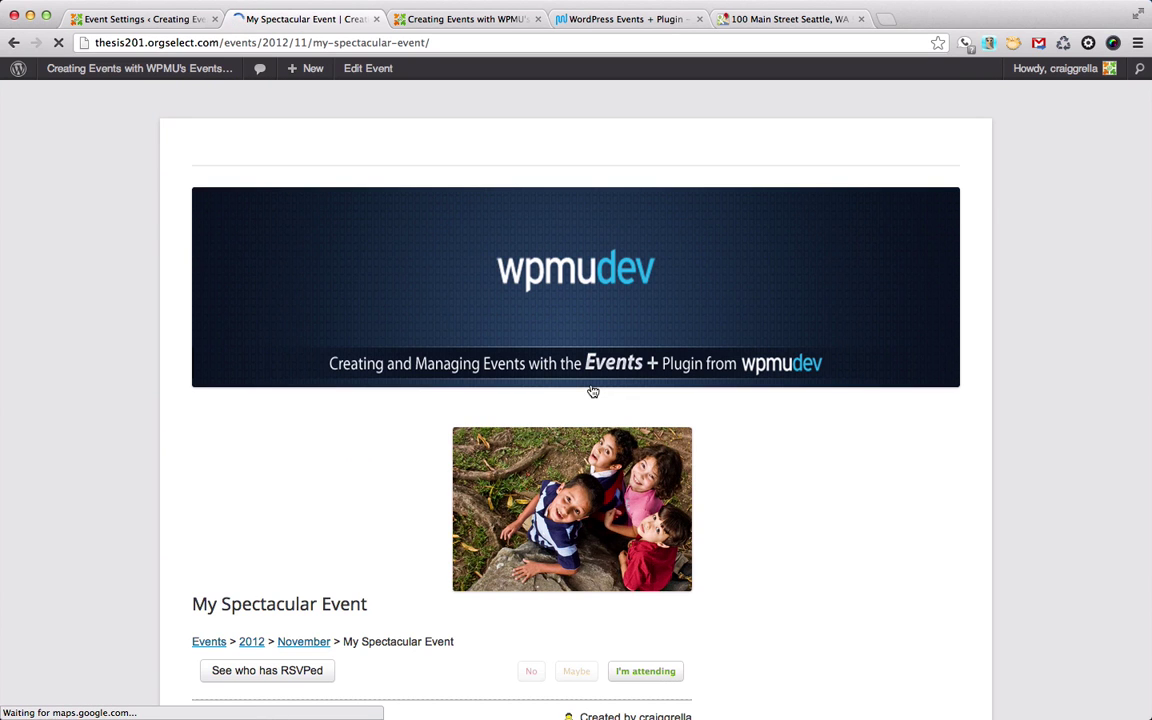
scroll(592, 391, "down", 3)
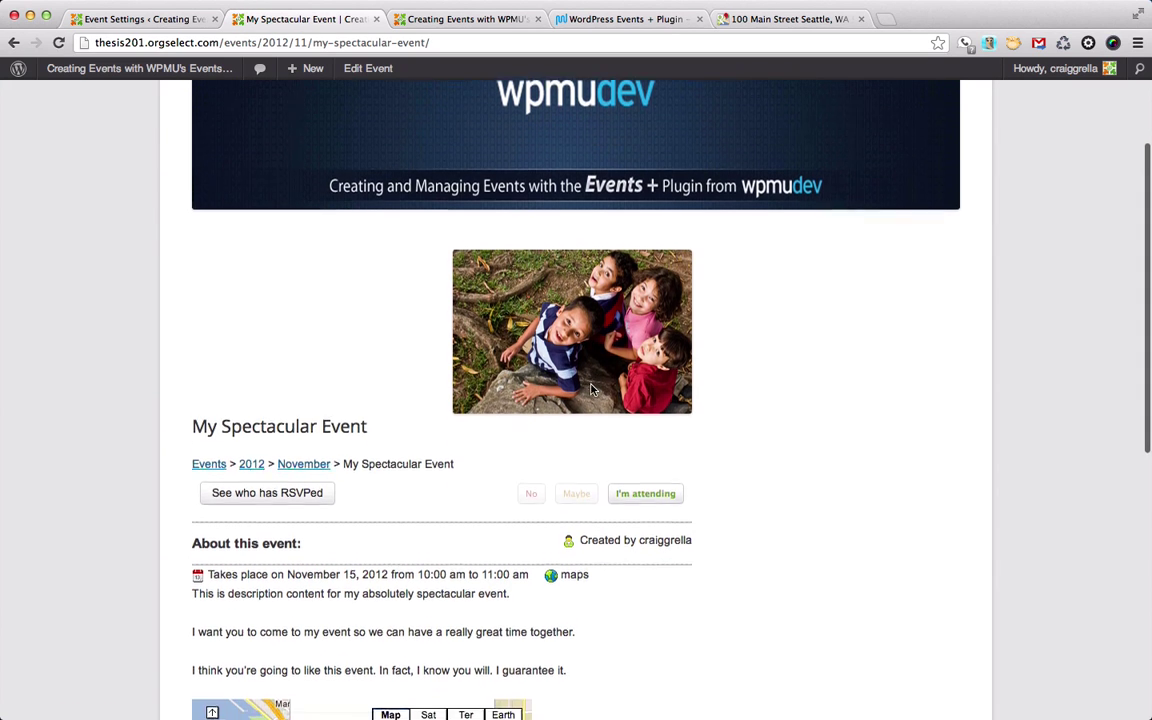
scroll(592, 391, "down", 3)
scroll(593, 391, "up", 6)
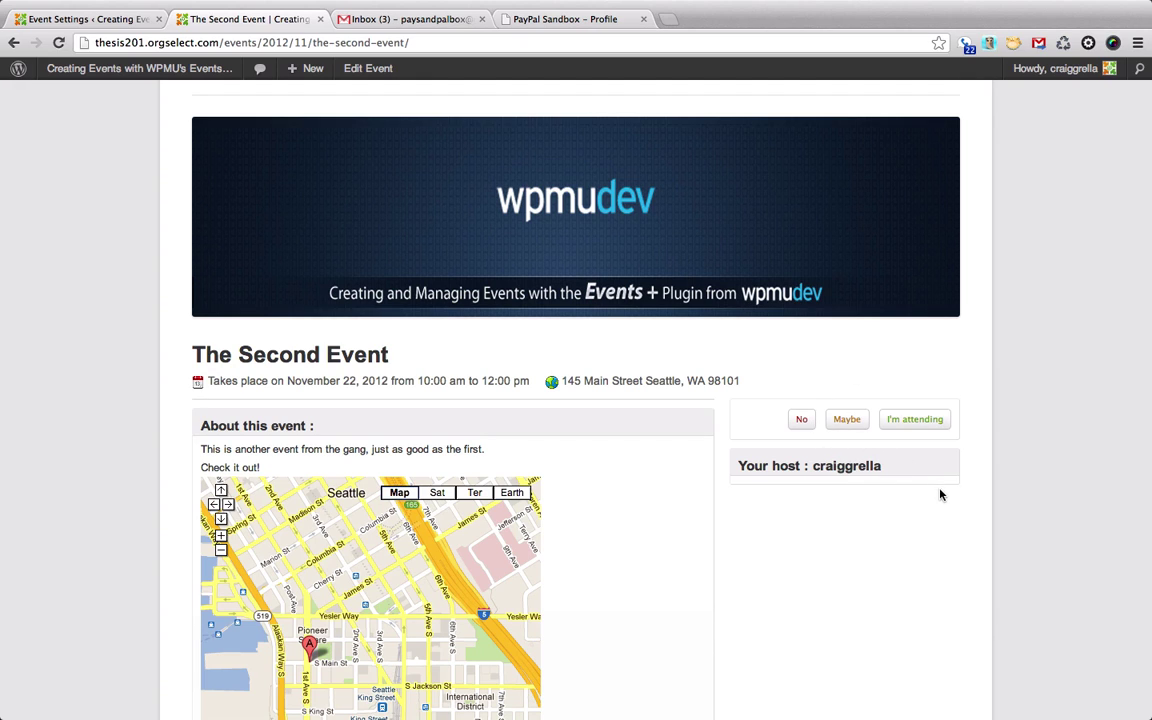
scroll(935, 515, "down", 1)
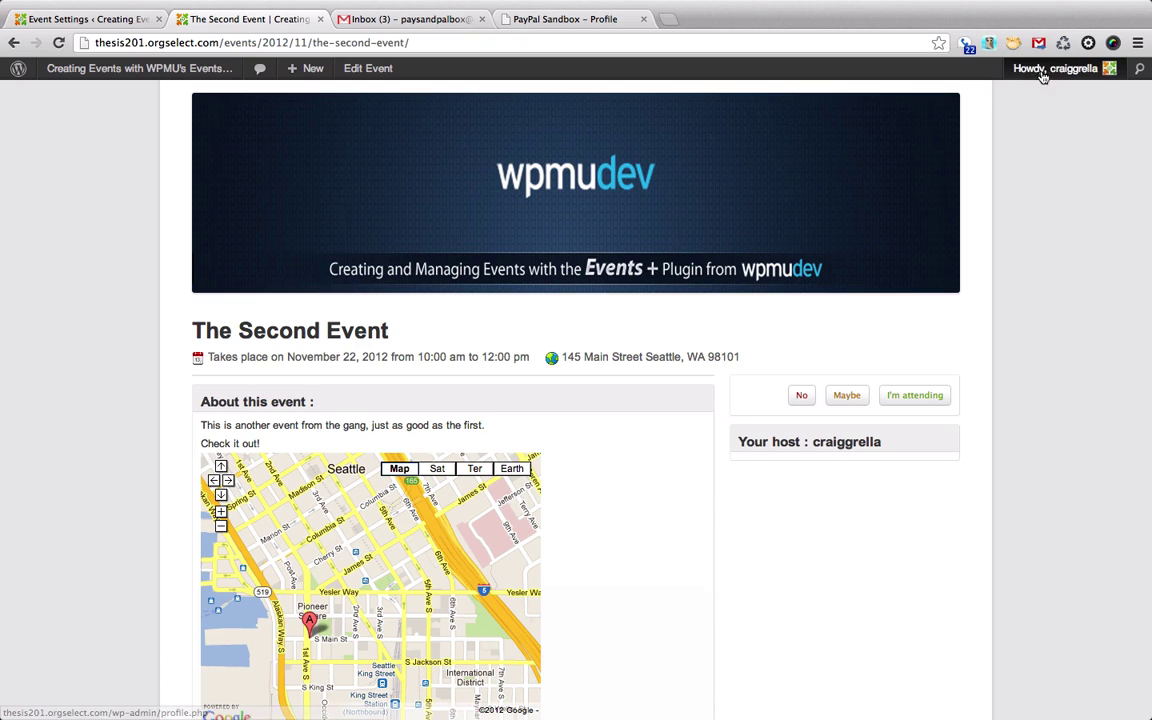
mouse_move(1046, 76)
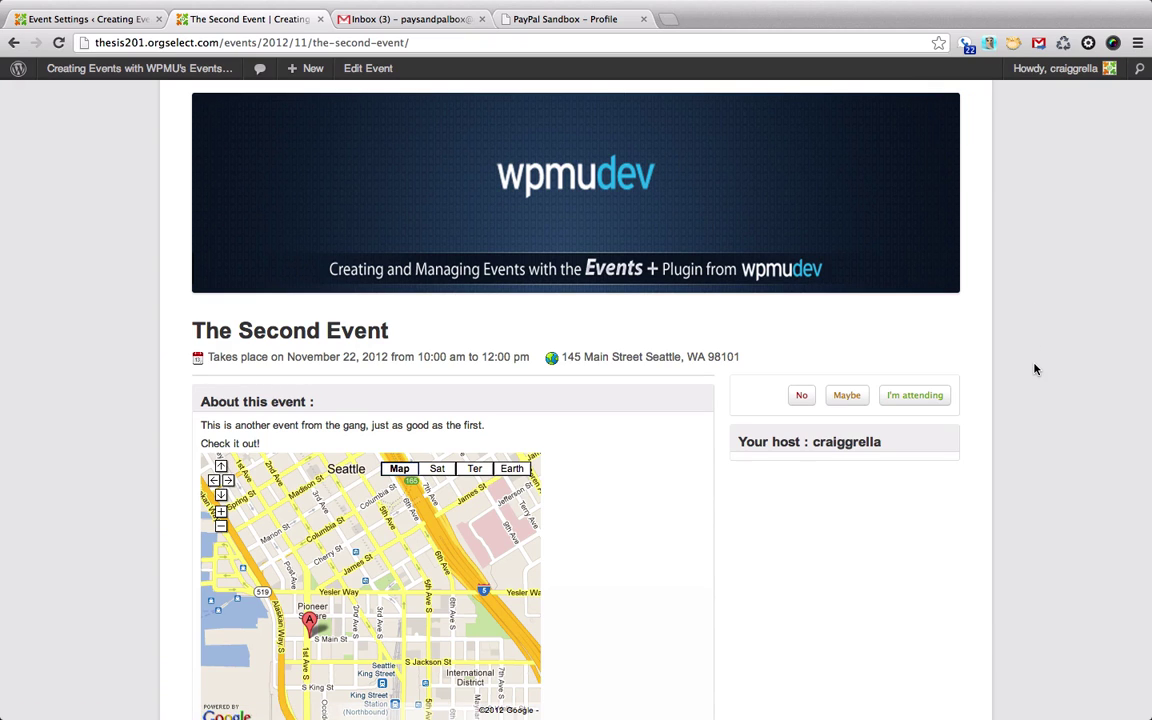
key("ctrl+Right")
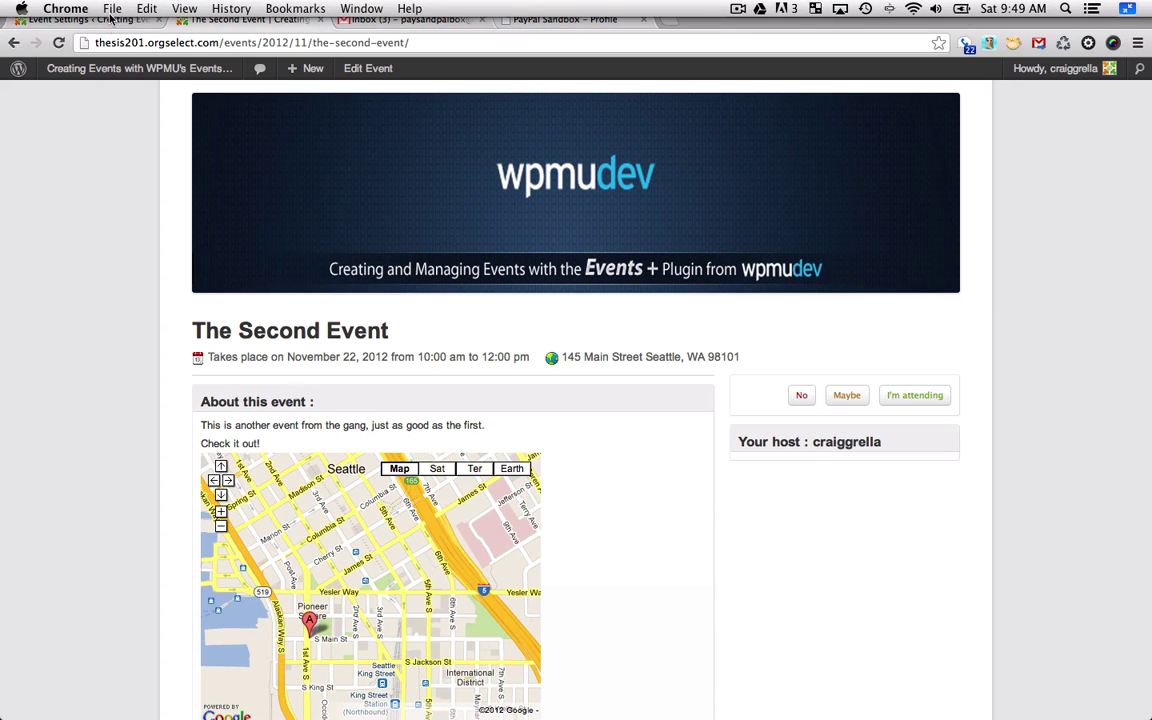
- Check The Second Event's public page in Firefox, then return to the Events Settings page in Chrome
left_click(100, 19)
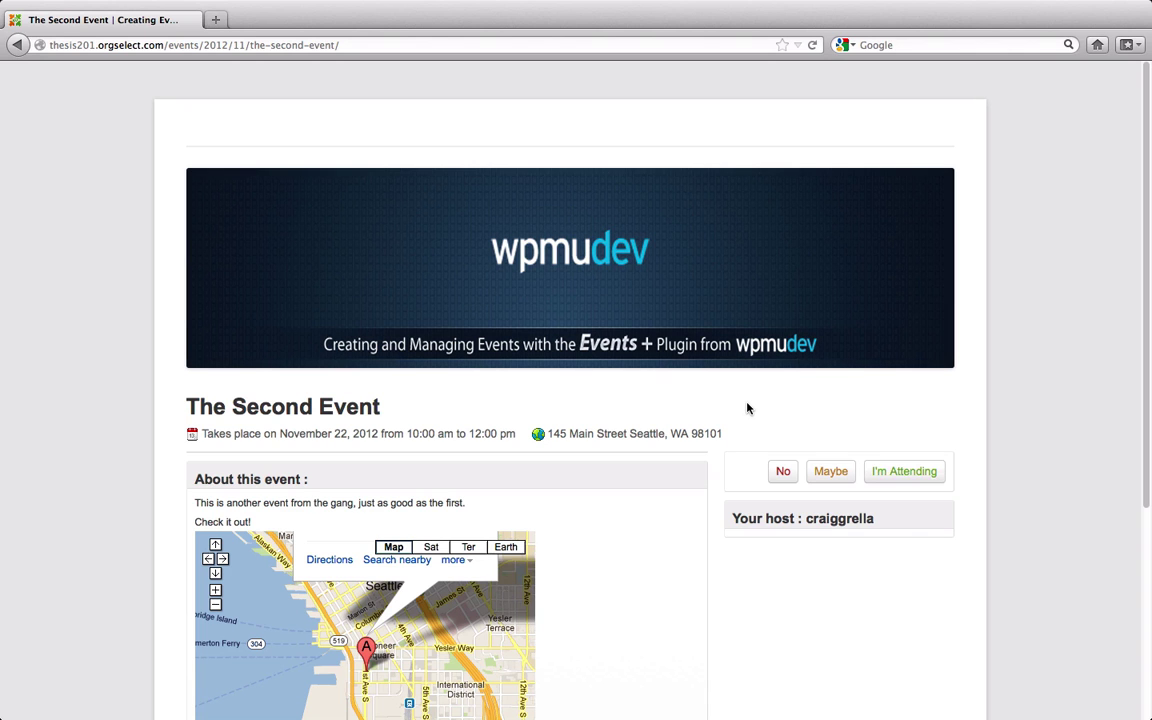
key("ctrl+Left")
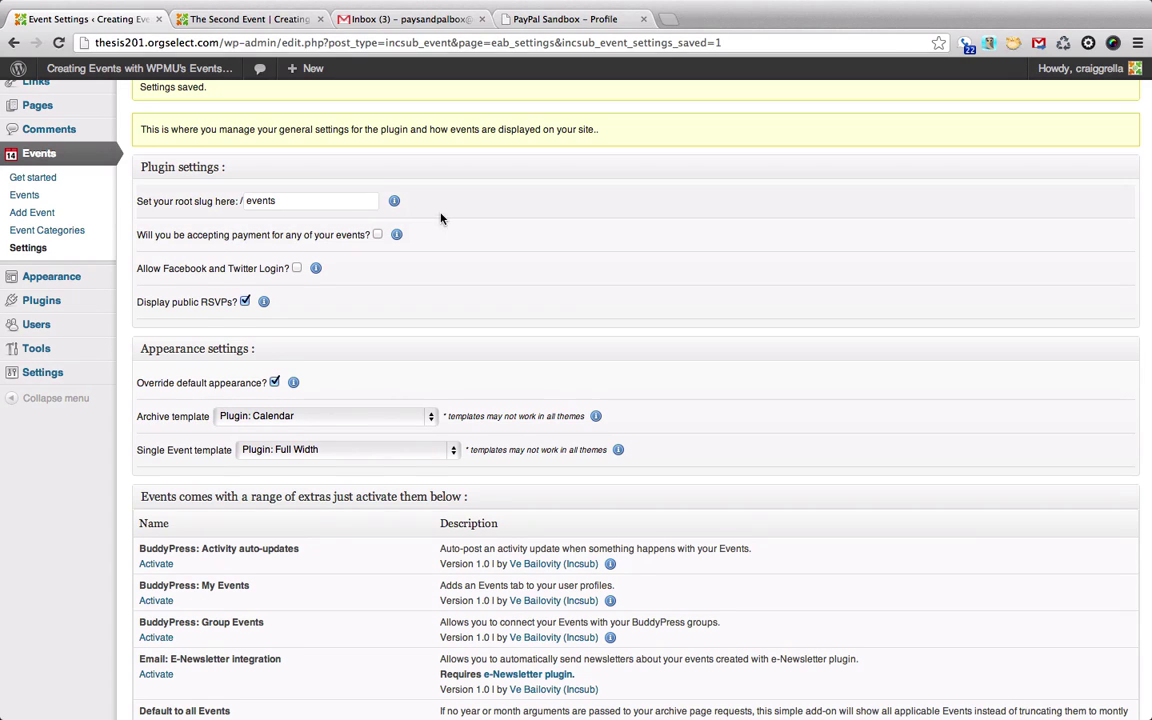
scroll(492, 201, "up", 1)
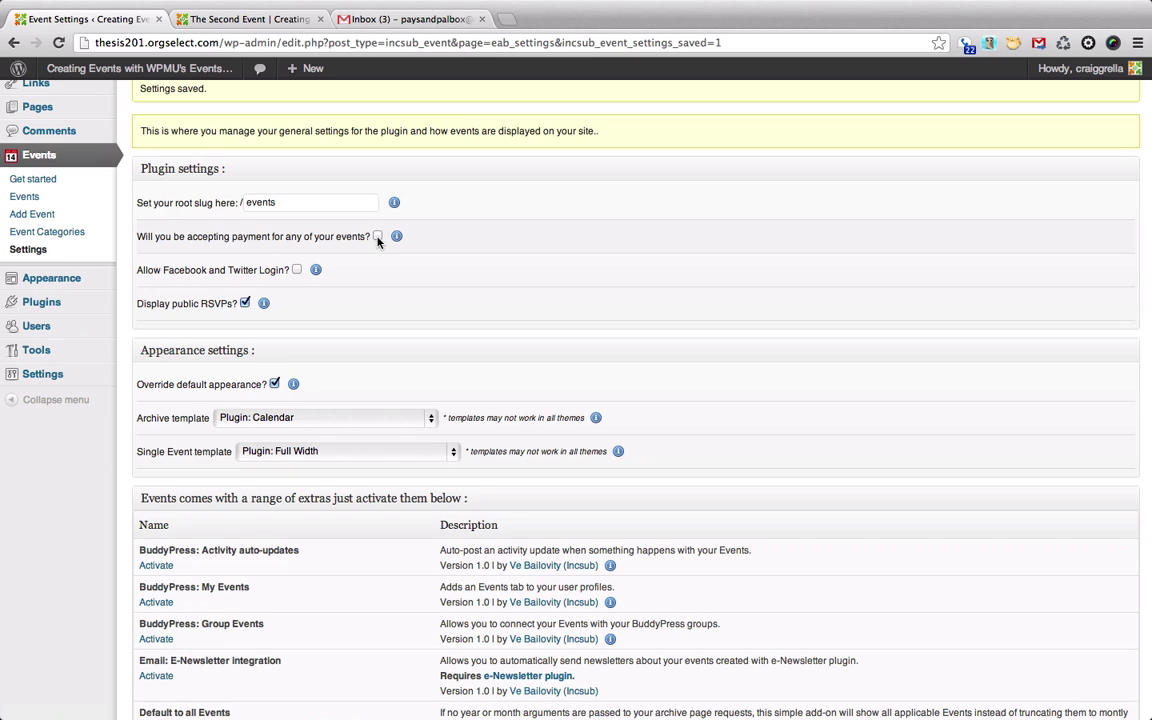
- Check 'Will you be accepting payment for any of your events?' and review the revealed Payment settings
left_click(378, 237)
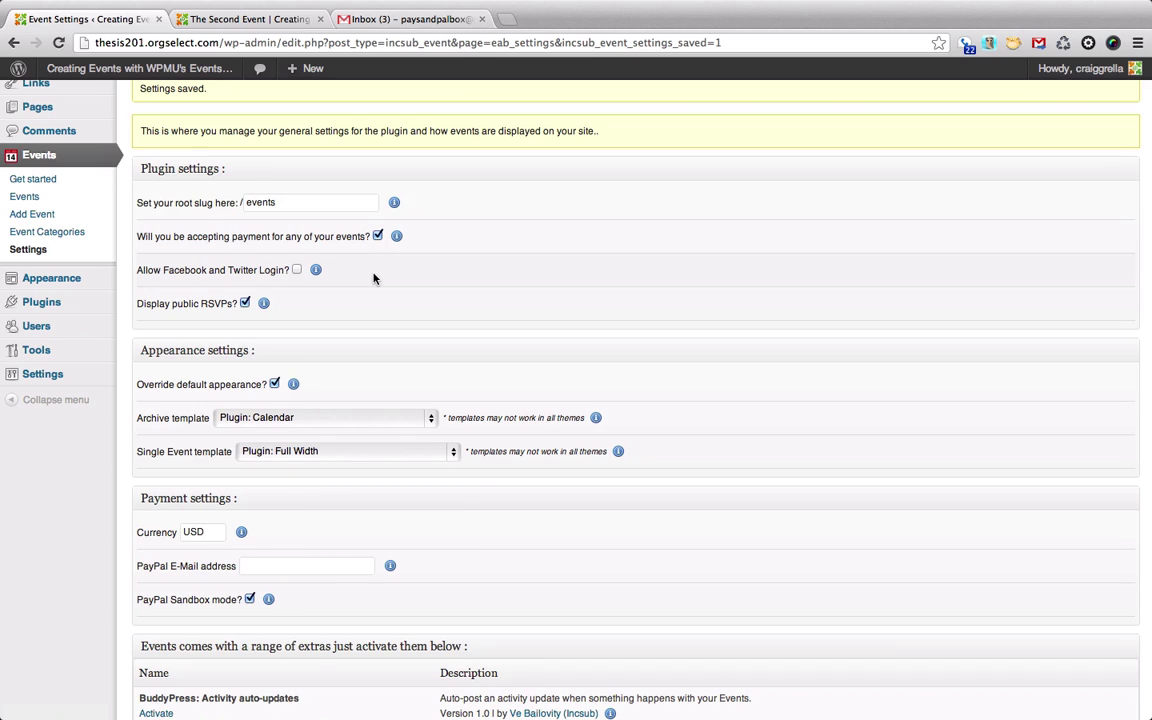
scroll(373, 285, "down", 1)
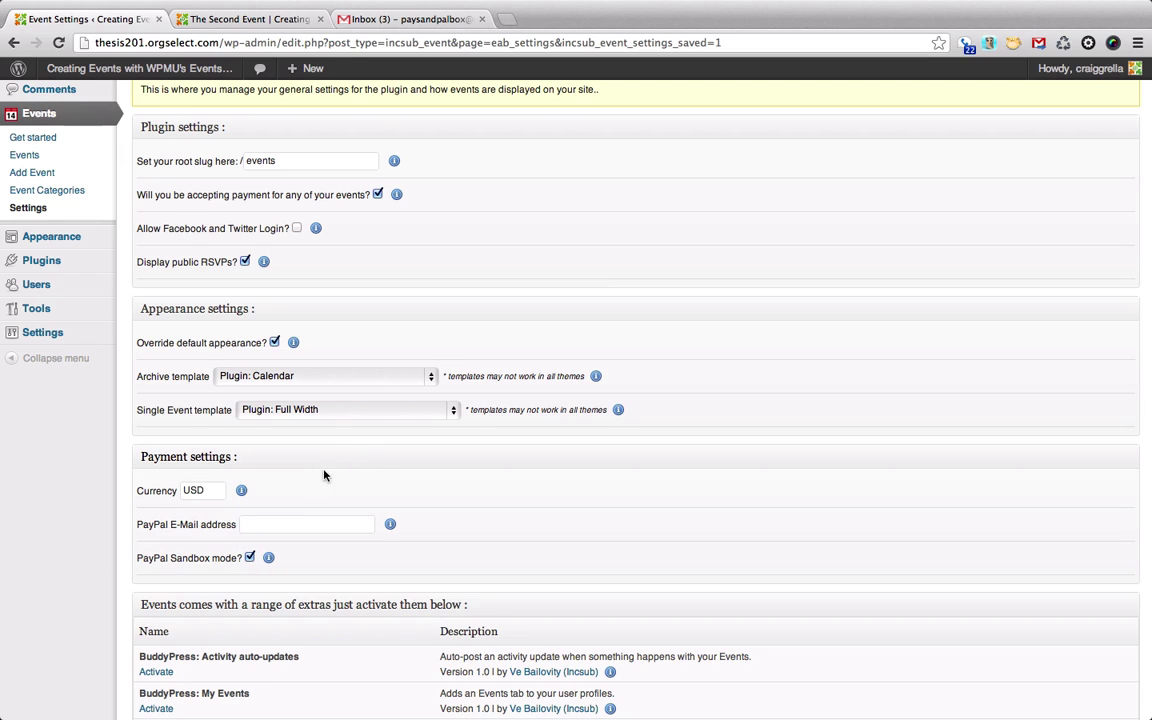
scroll(350, 496, "up", 3)
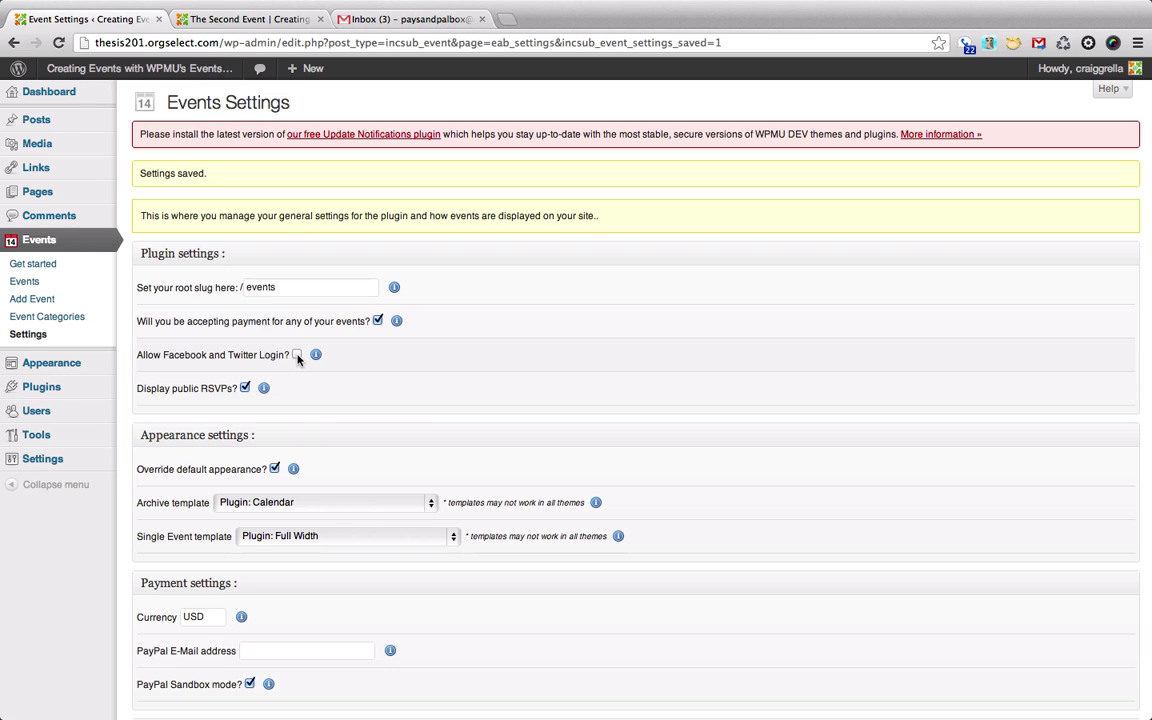
- Check 'Allow Facebook and Twitter Login?' and scroll down to view the new Facebook and Twitter API fields
left_click(297, 356)
scroll(337, 485, "down", 5)
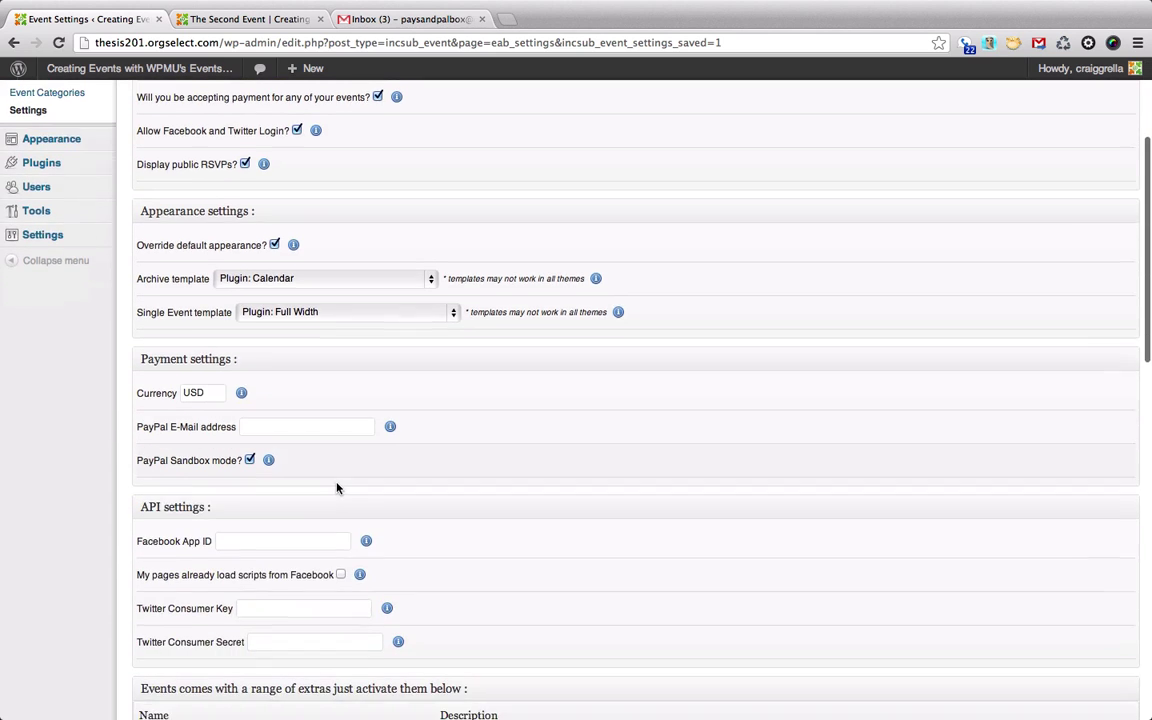
scroll(337, 485, "down", 1)
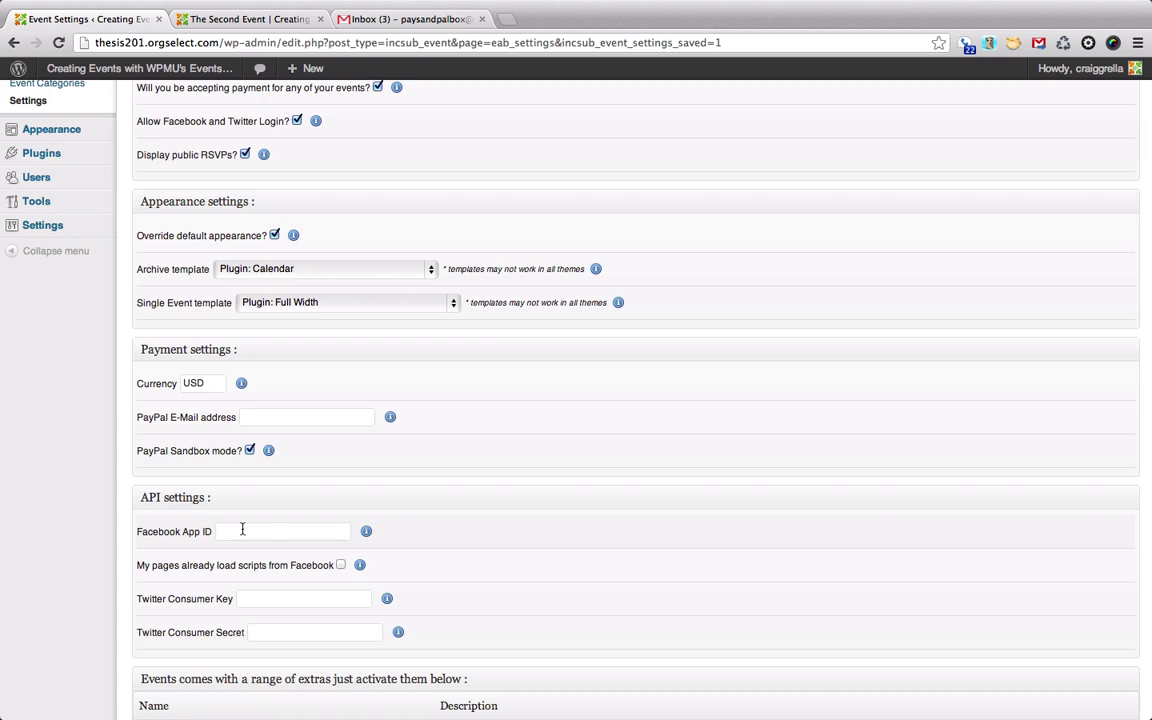
scroll(355, 352, "up", 5)
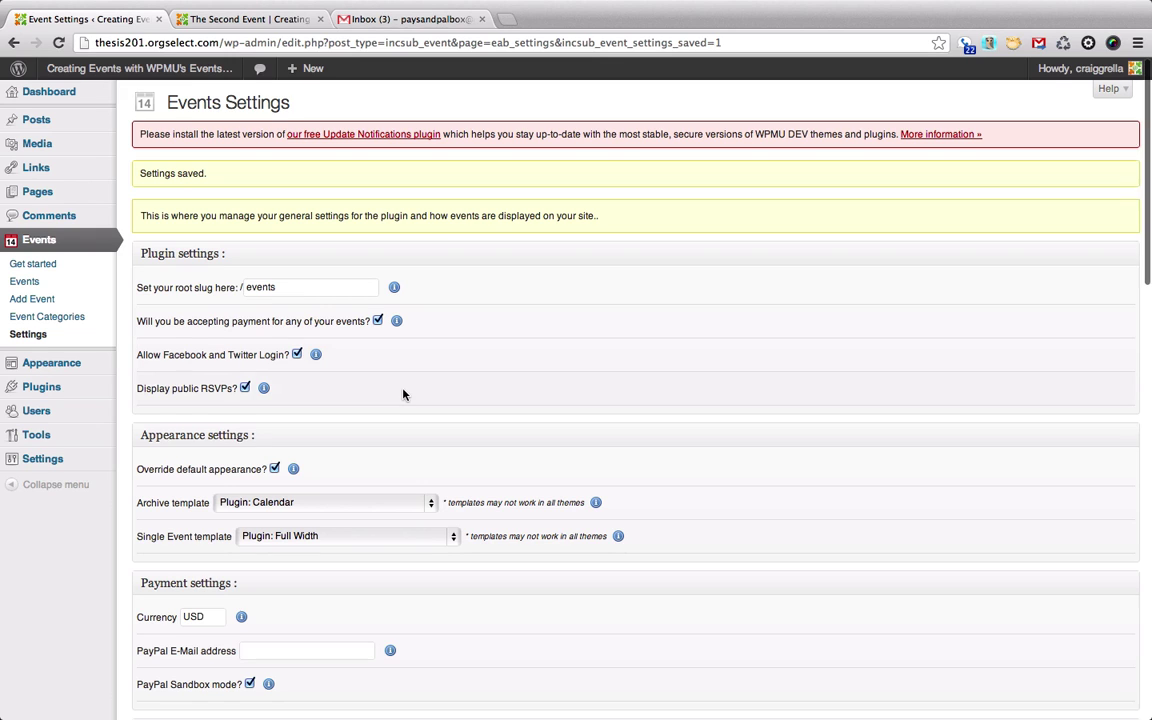
scroll(404, 393, "down", 5)
mouse_move(368, 476)
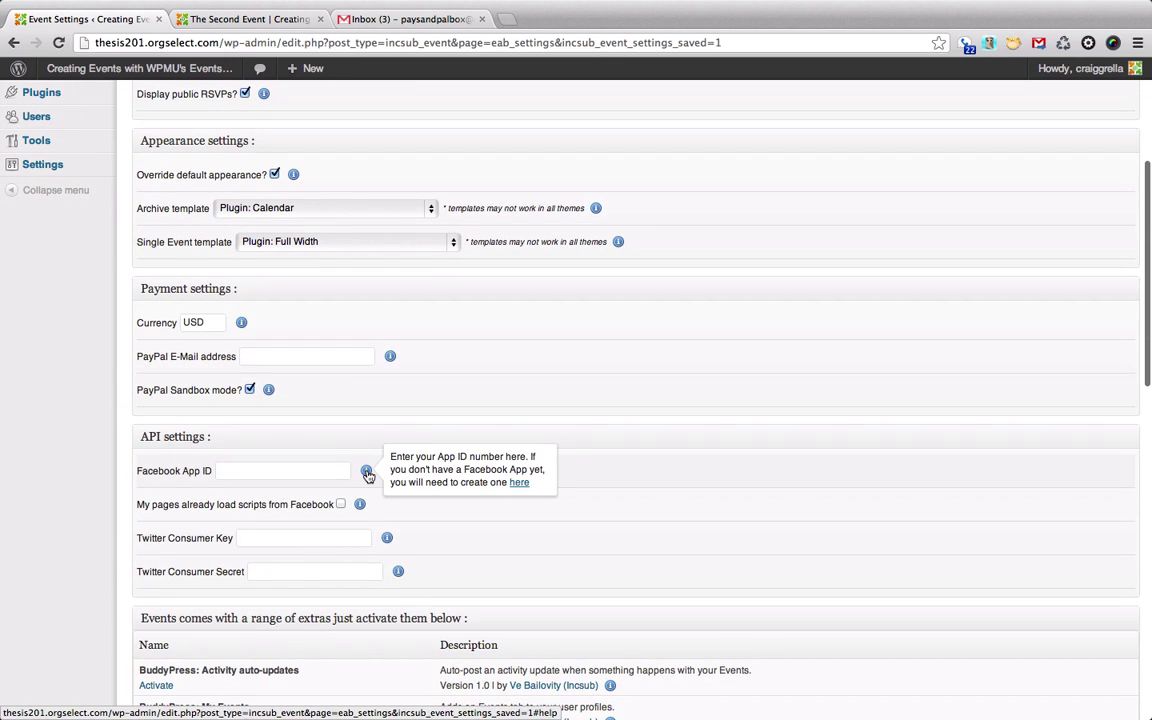
scroll(534, 350, "up", 5)
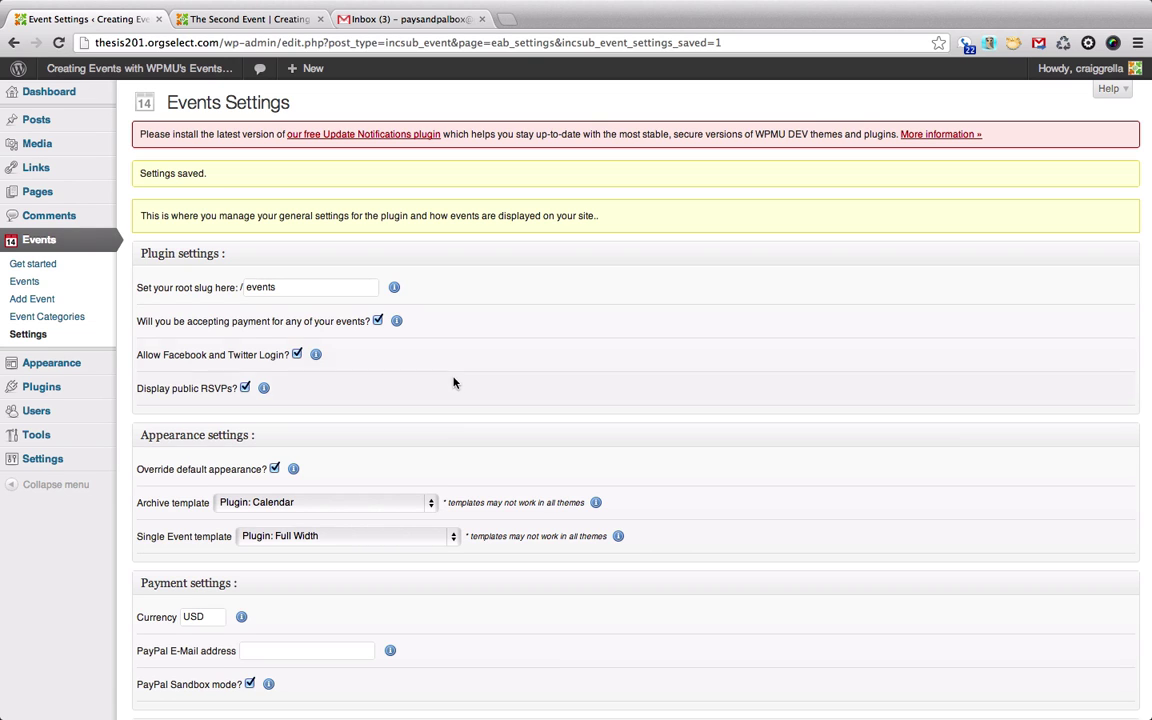
scroll(453, 384, "down", 3)
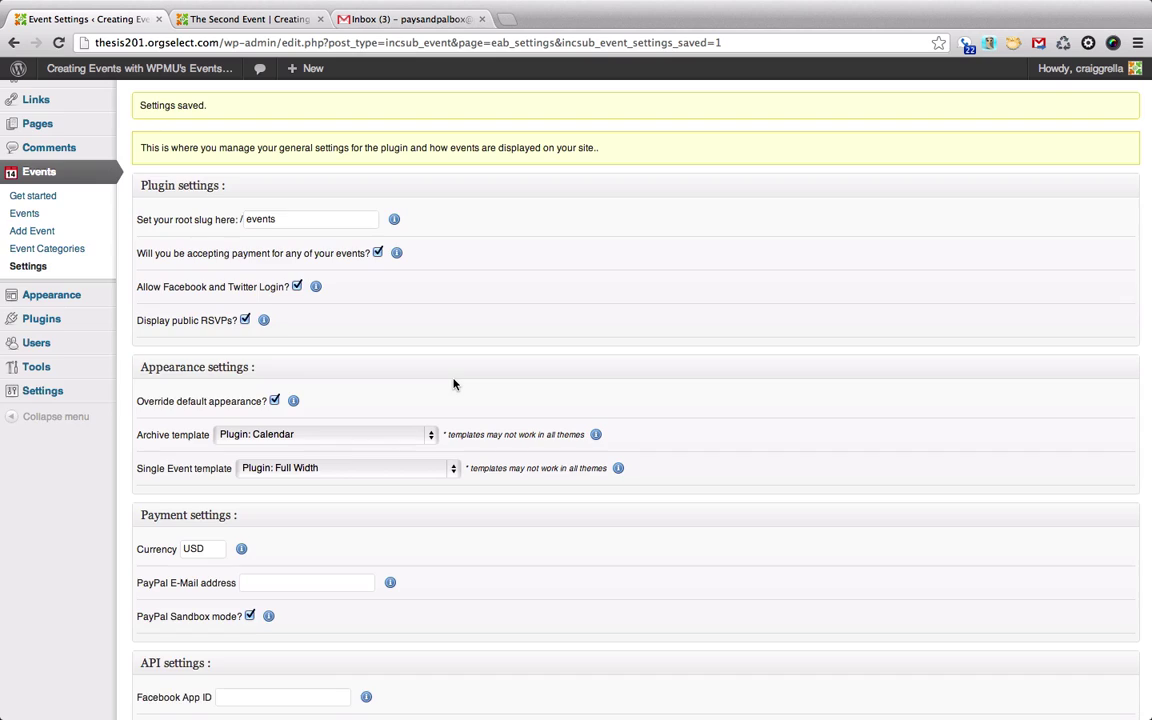
scroll(452, 383, "down", 10)
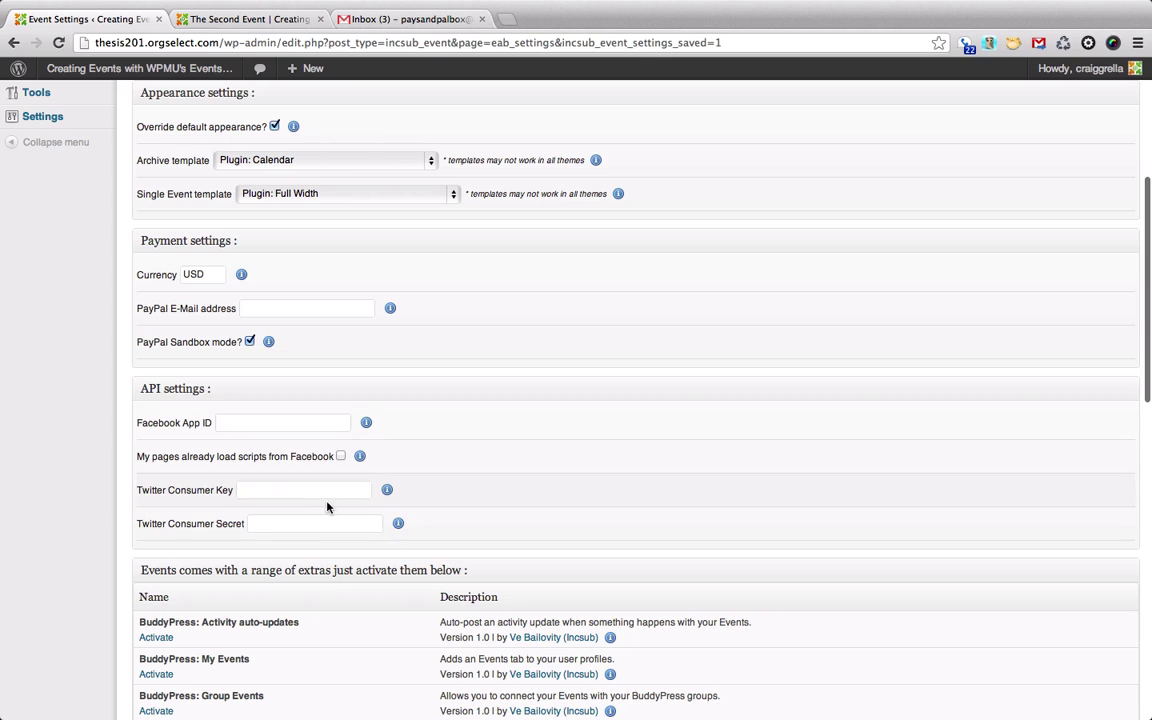
scroll(329, 485, "up", 8)
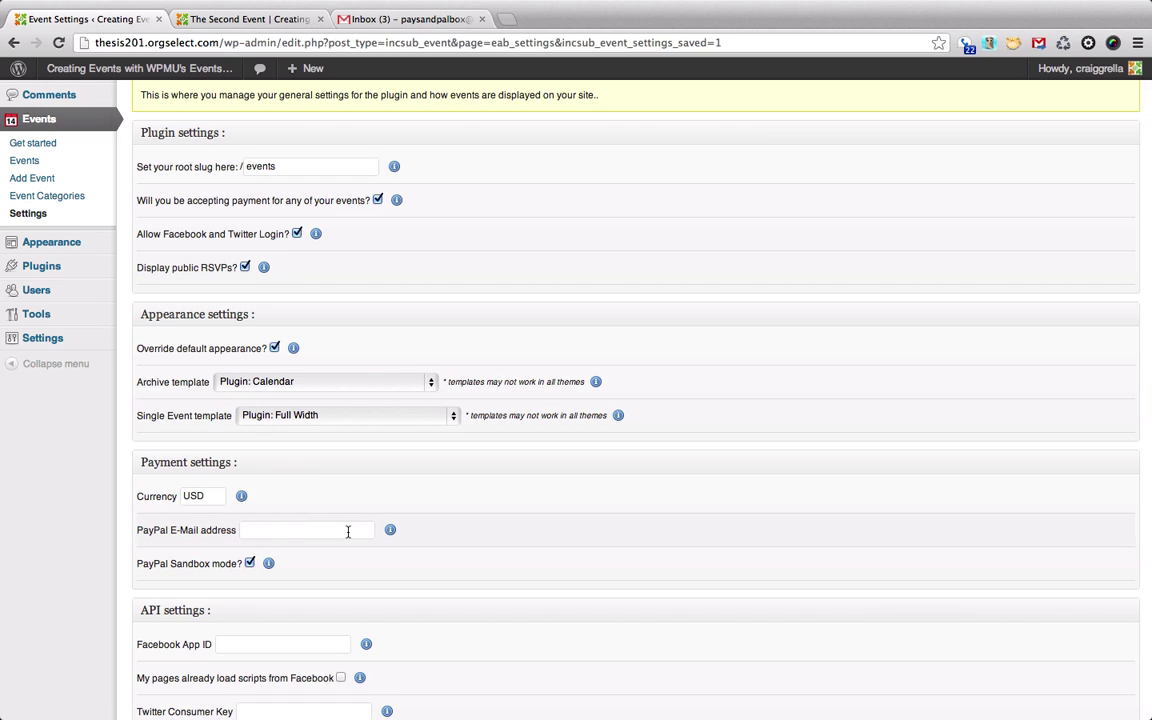
- Toggle the PayPal Sandbox mode checkbox and scroll through the Events settings to the bottom
left_click(250, 564)
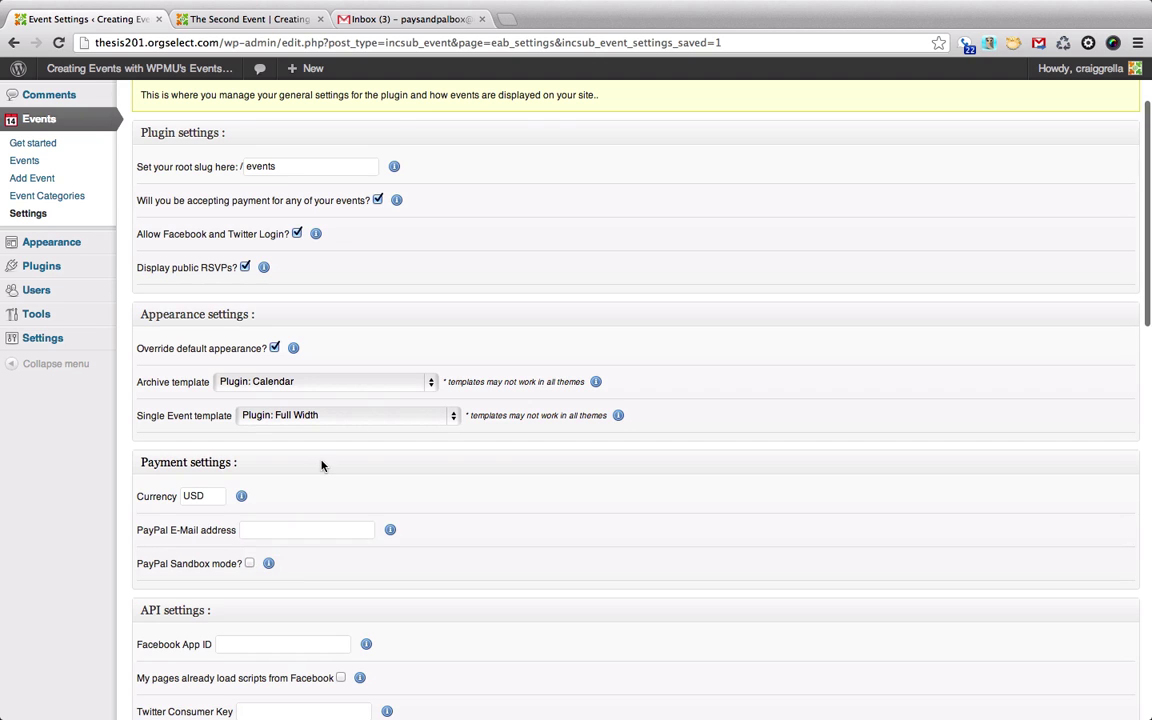
scroll(321, 465, "up", 3)
scroll(321, 465, "down", 2)
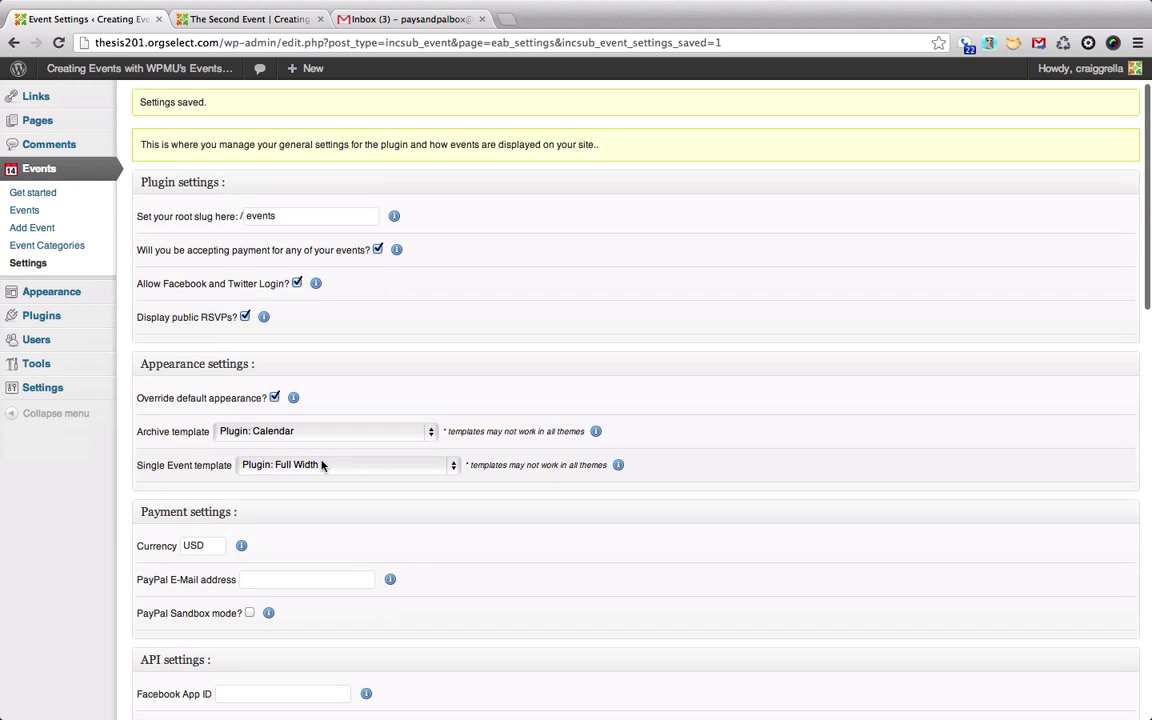
scroll(280, 450, "down", 3)
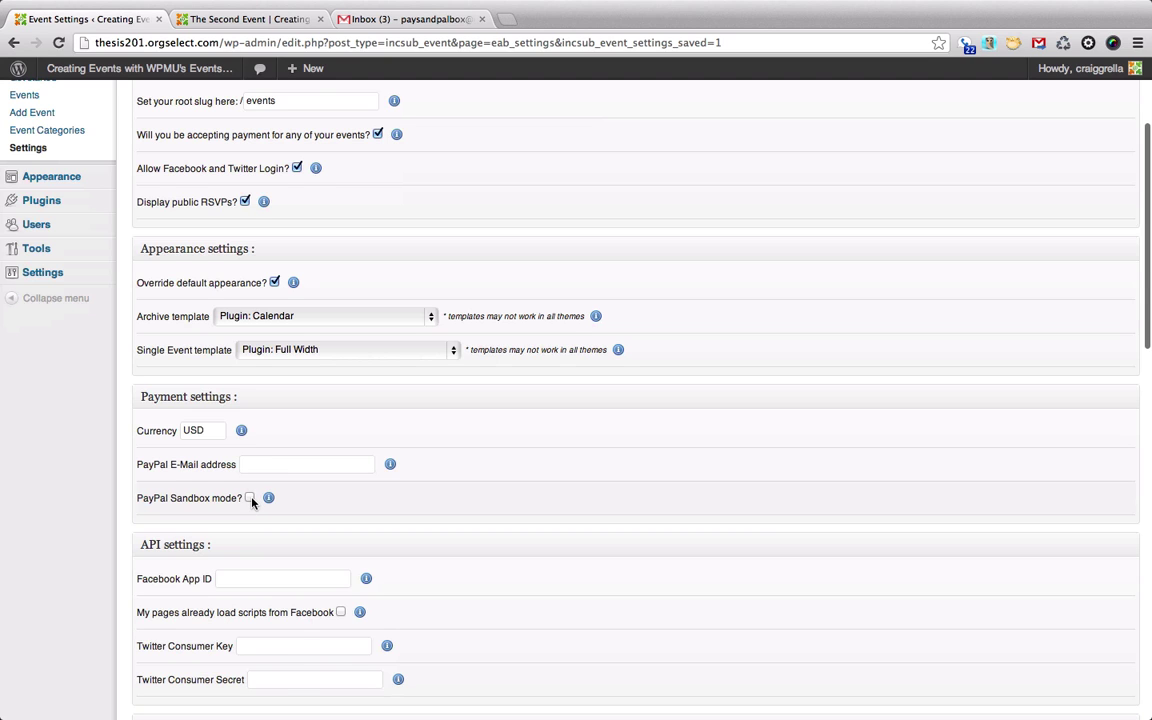
scroll(252, 502, "down", 2)
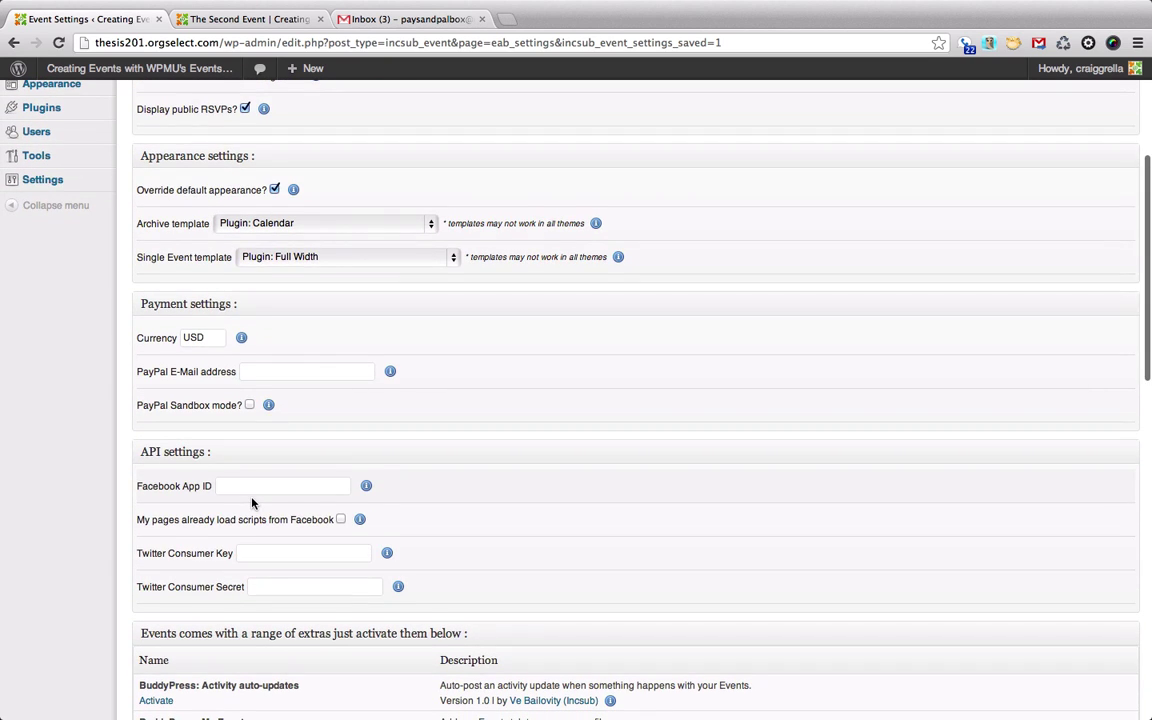
scroll(252, 502, "down", 1)
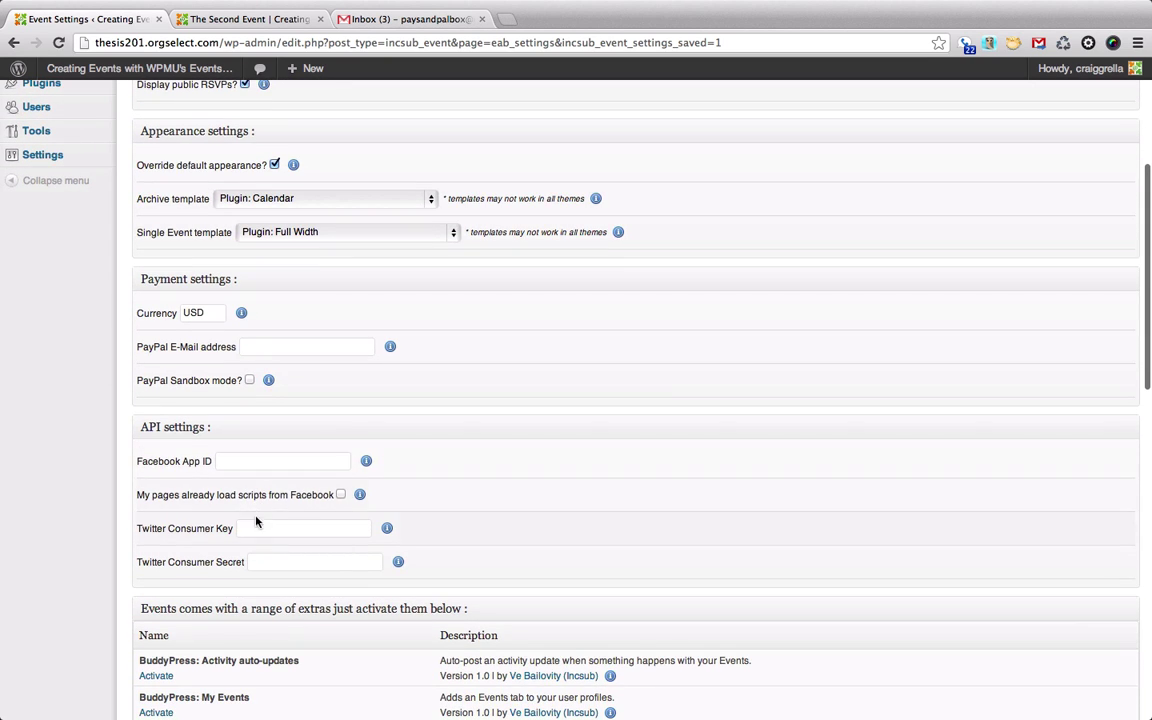
scroll(259, 529, "down", 1)
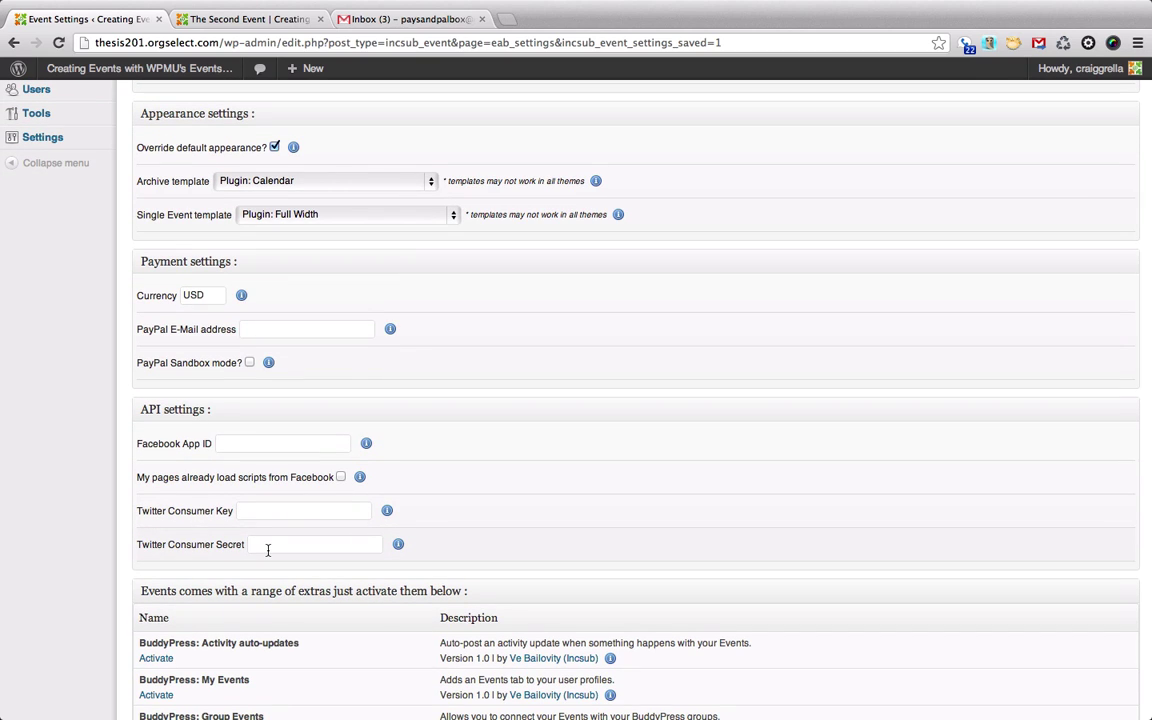
scroll(268, 550, "up", 3)
scroll(268, 550, "up", 10)
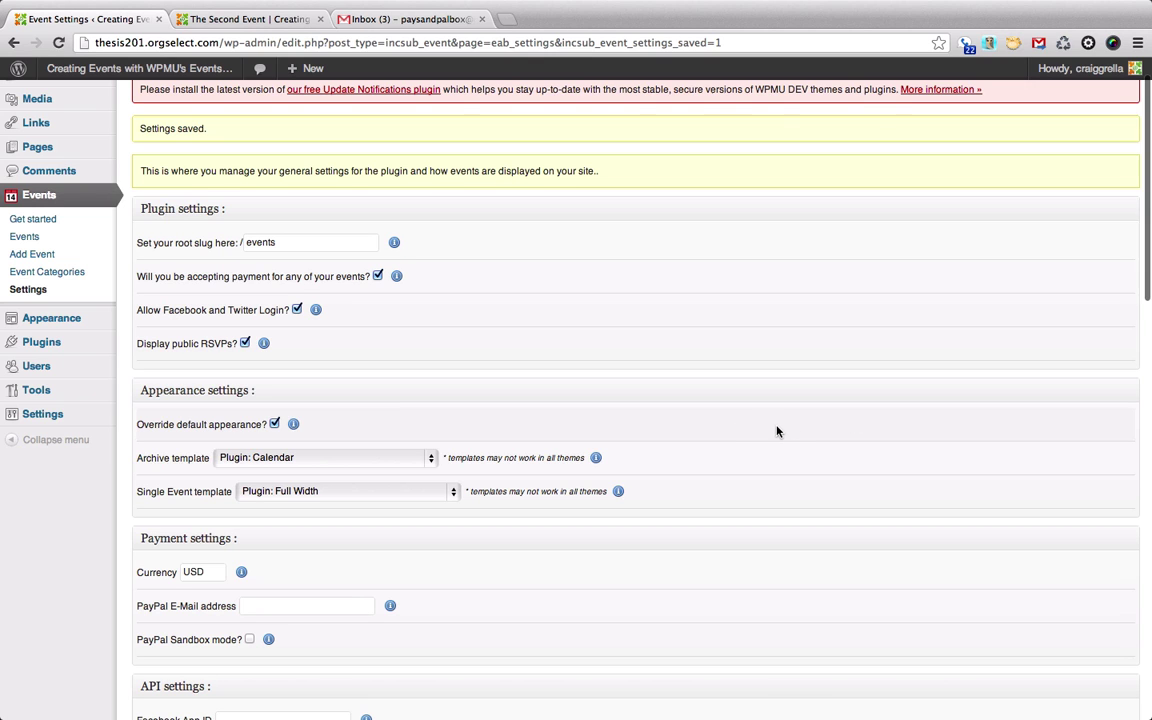
scroll(778, 431, "down", 15)
scroll(778, 431, "down", 5)
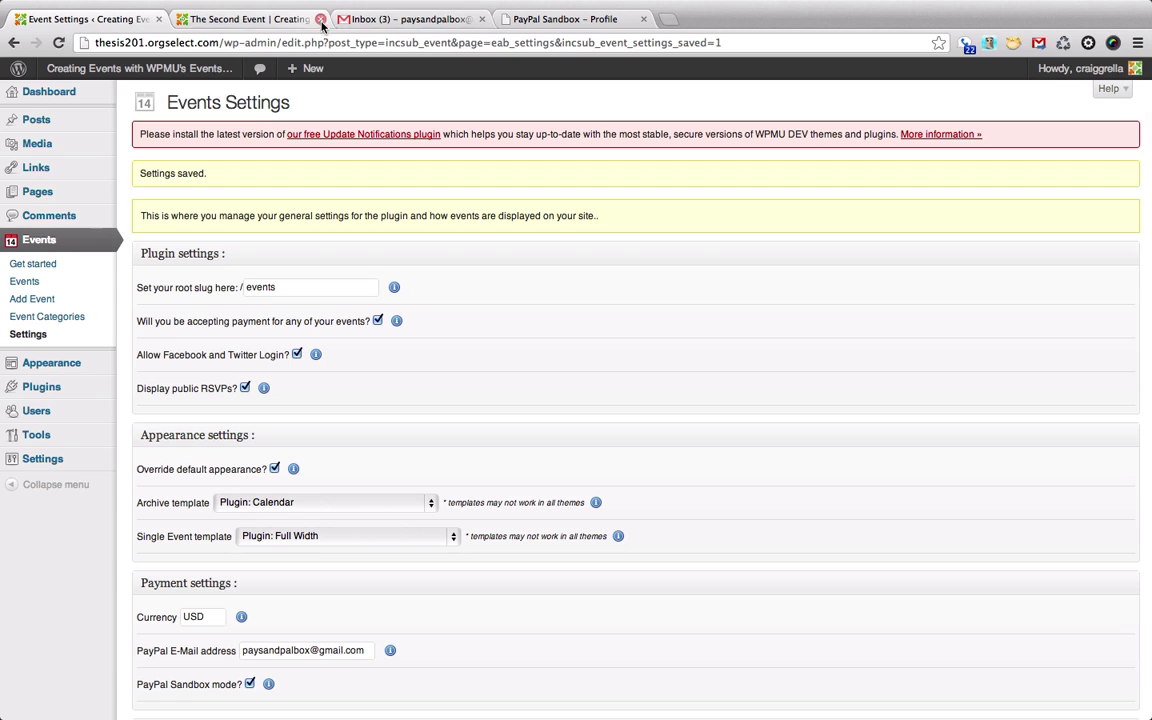
- Reload The Second Event's public page in both browsers and scroll to its No / Maybe / I'm Attending choices
left_click(281, 22)
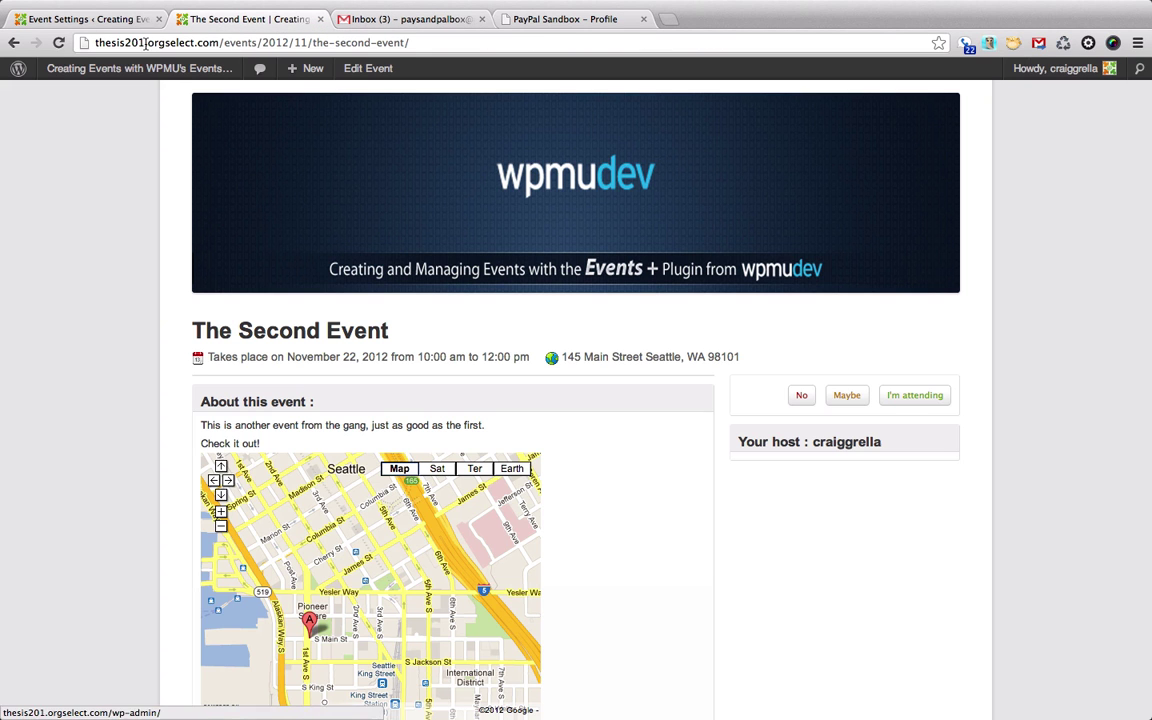
left_click(58, 43)
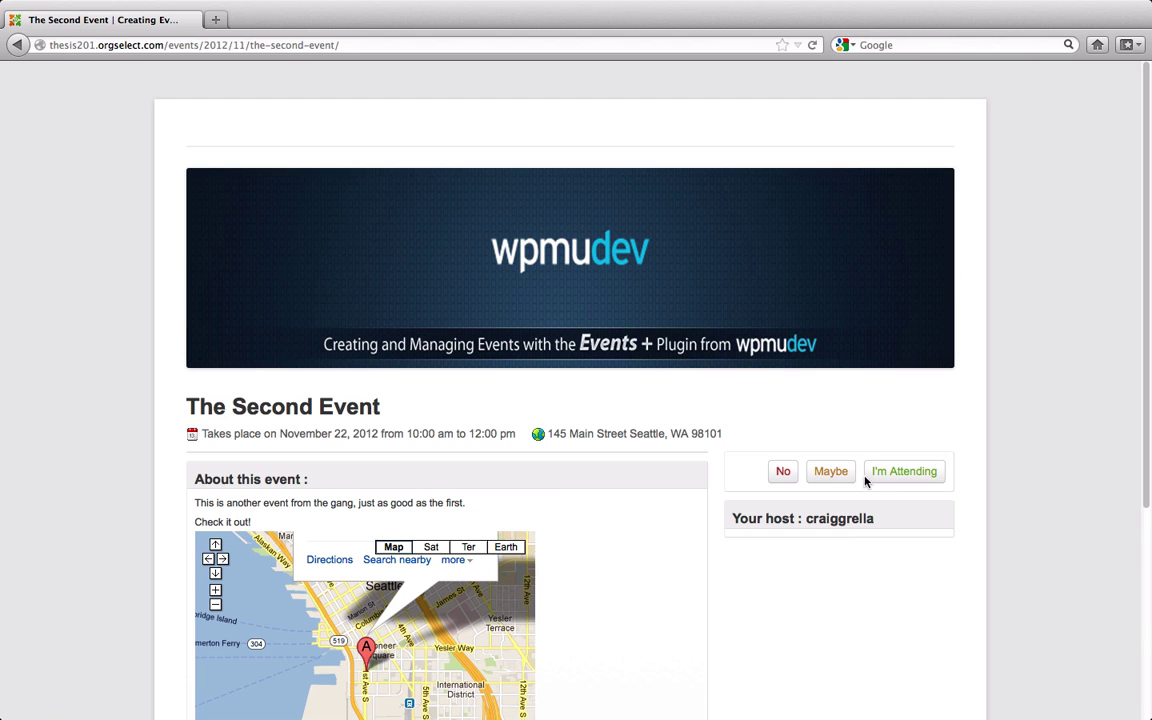
left_click(813, 46)
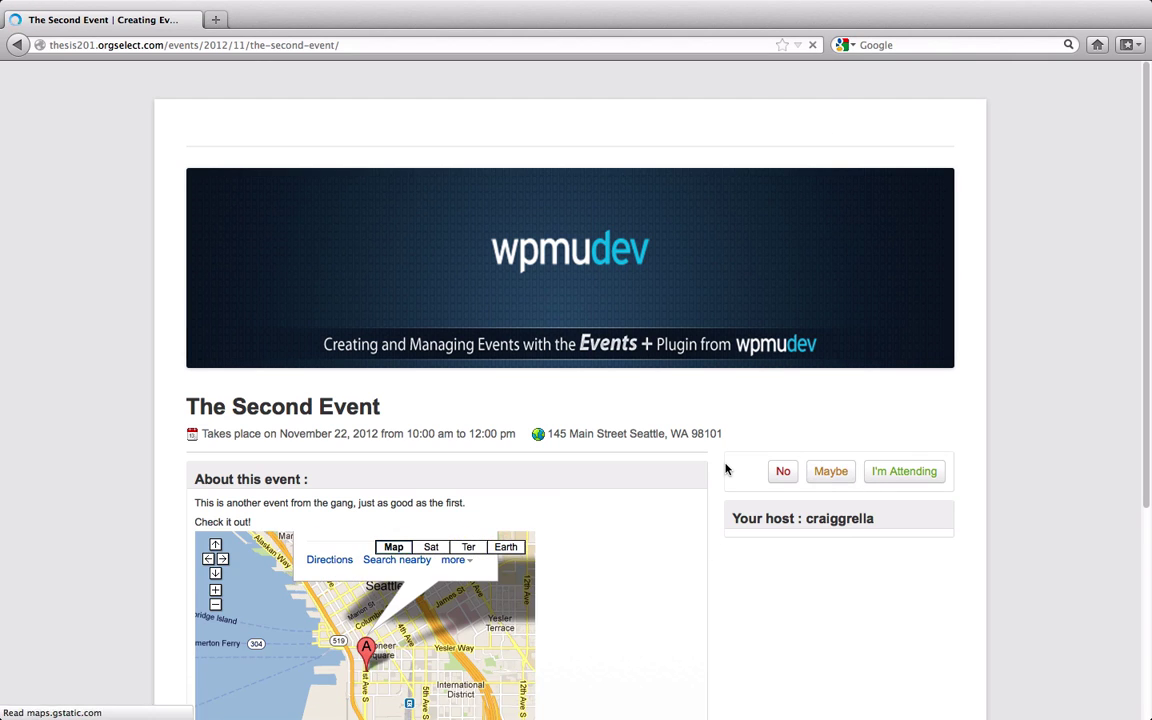
scroll(726, 469, "down", 4)
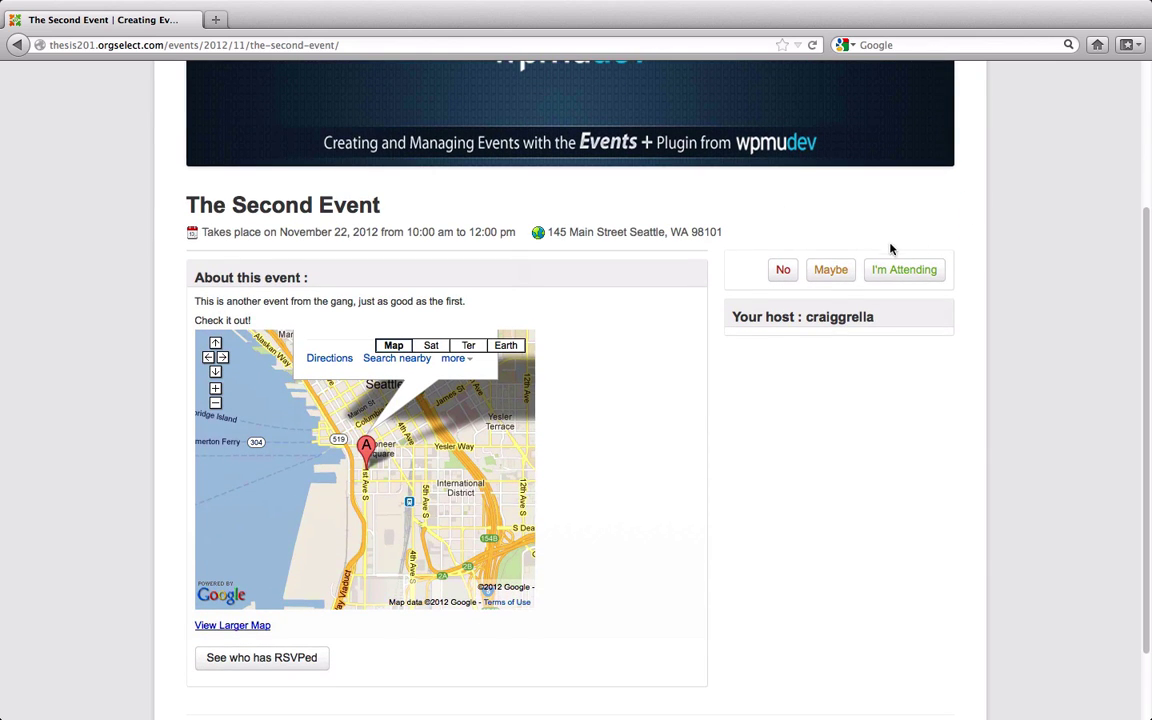
- Answer Maybe to The Second Event and choose Login with Twitter to bring up Twitter's authorization page
left_click(848, 270)
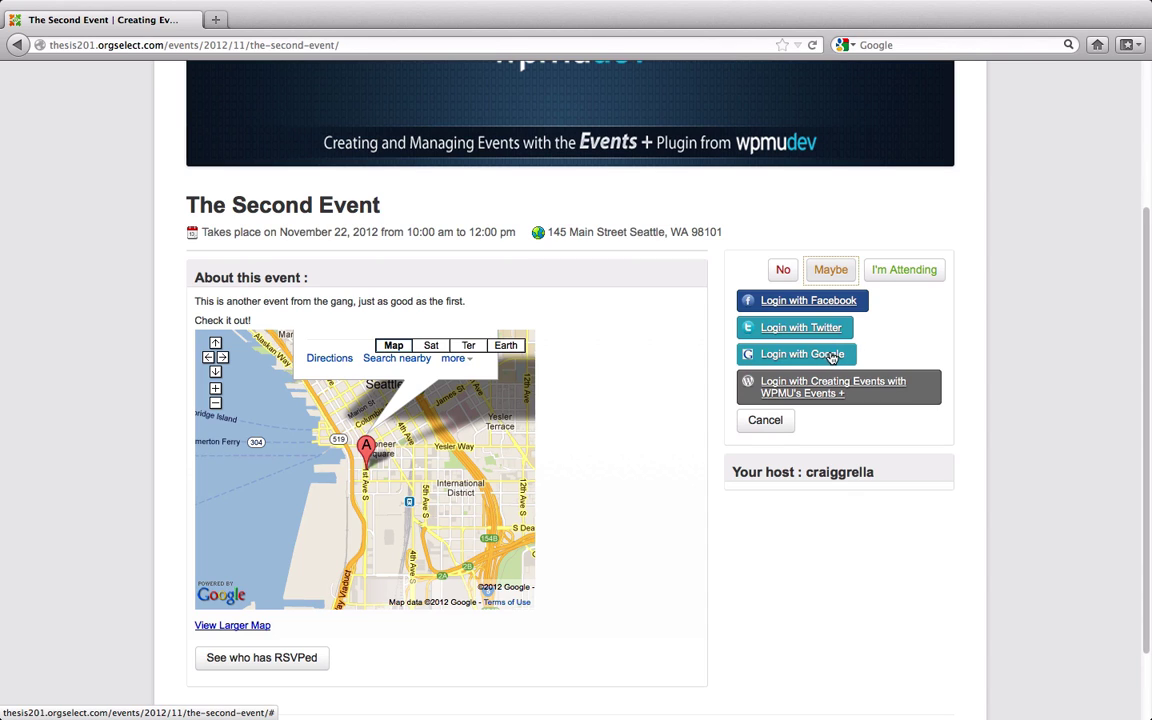
left_click(835, 354)
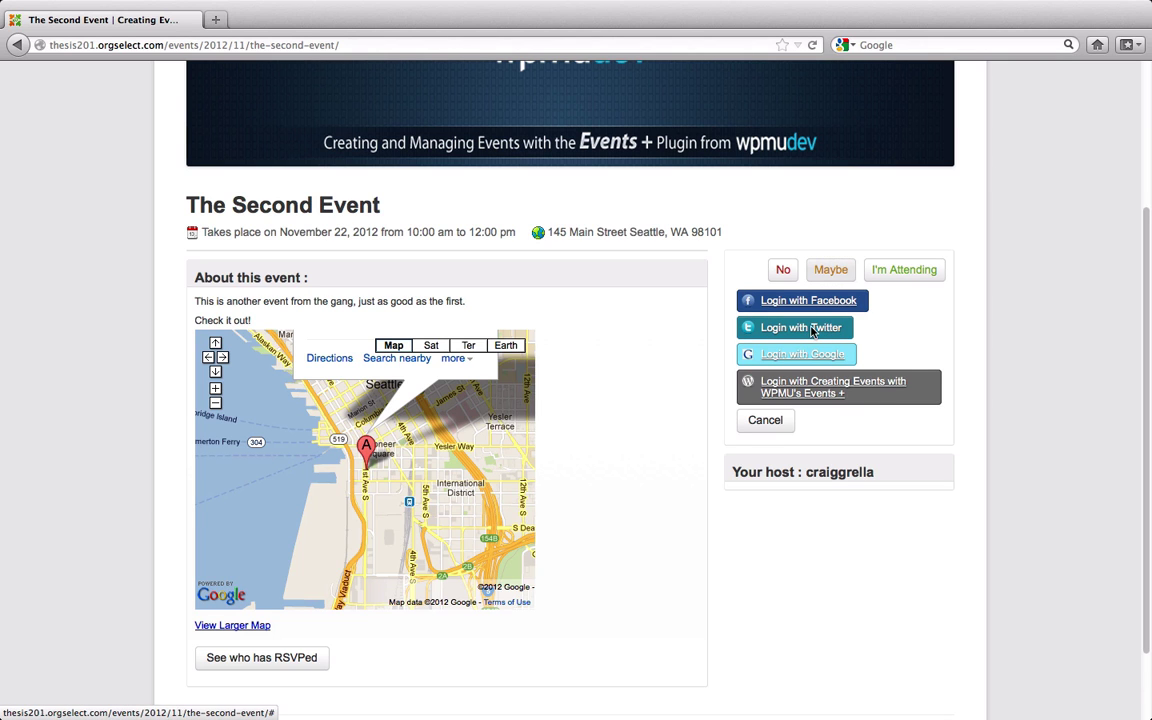
left_click(812, 332)
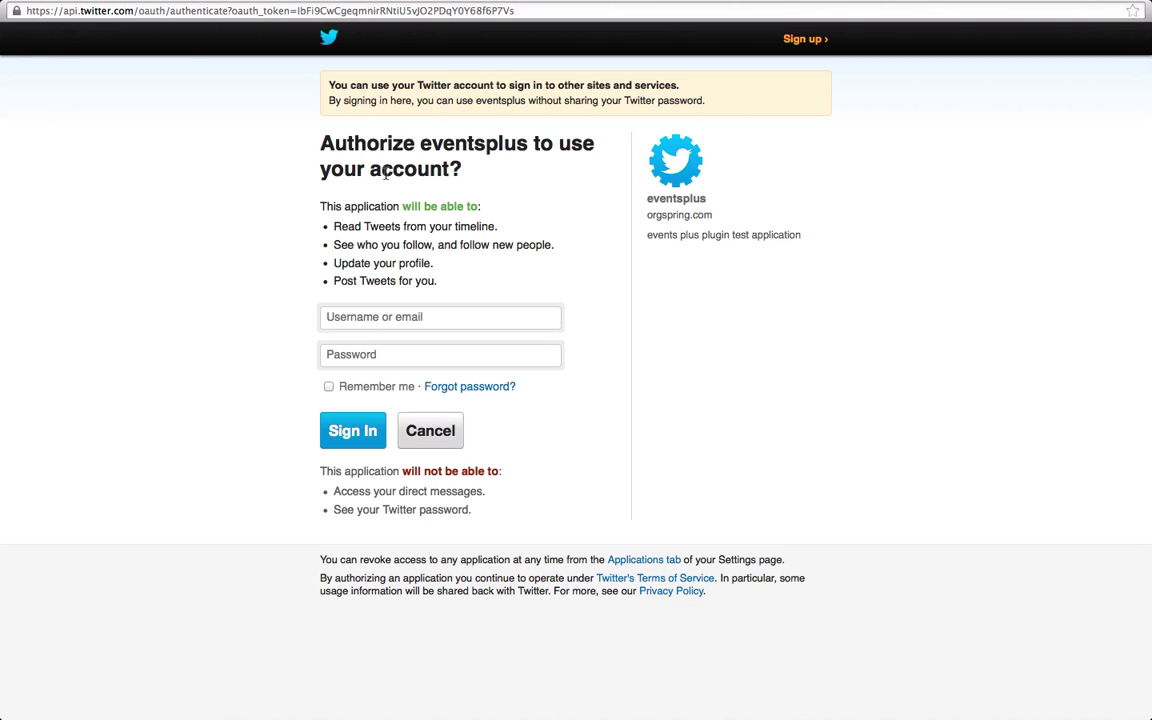
- Sign in to Twitter with the account username and password to authorize eventsplus
left_click(411, 322)
type("orgspring")
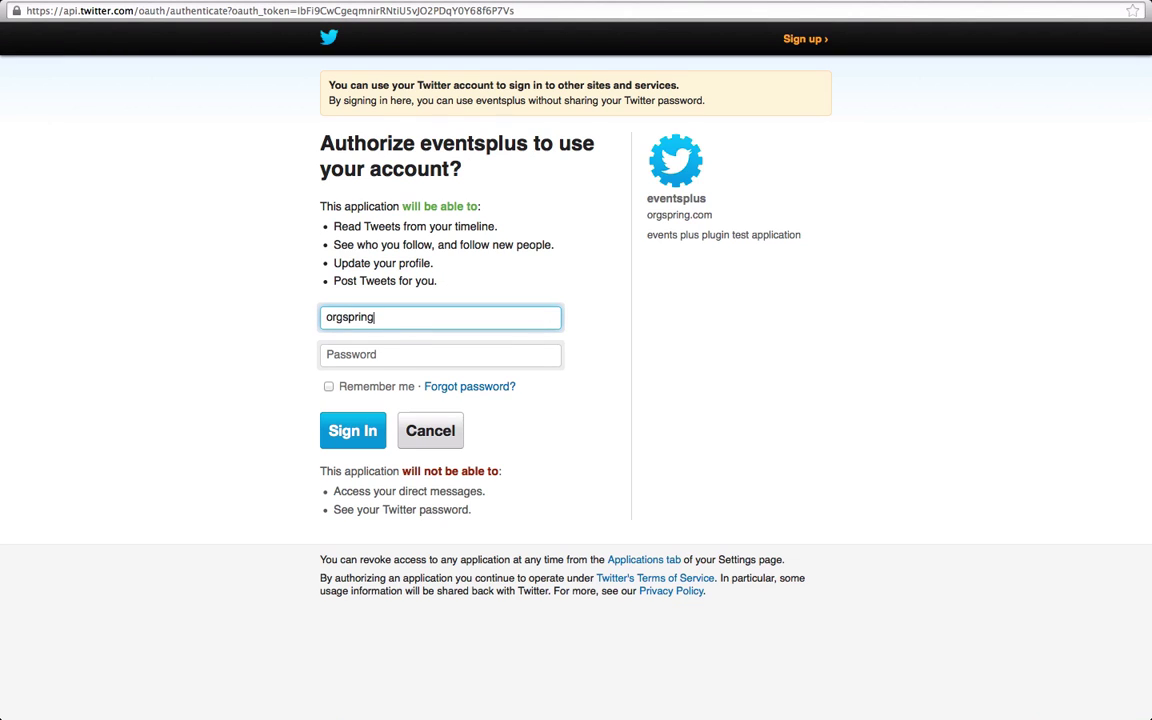
left_click(330, 355)
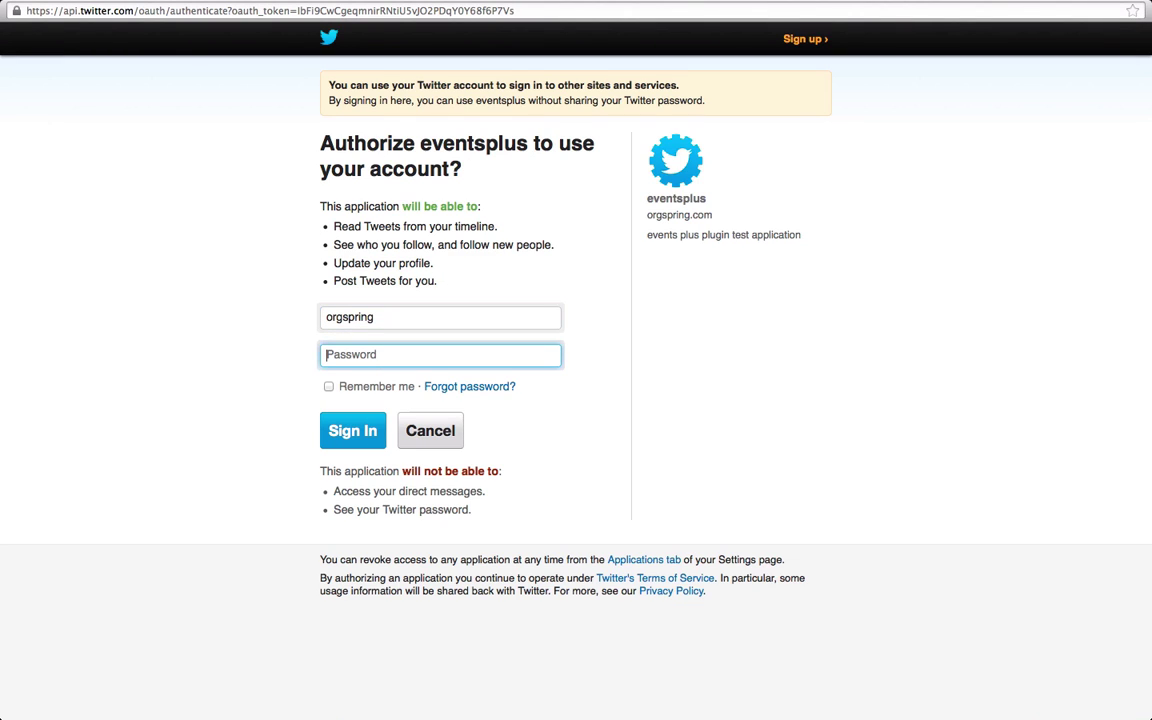
type("••")
key("Return")
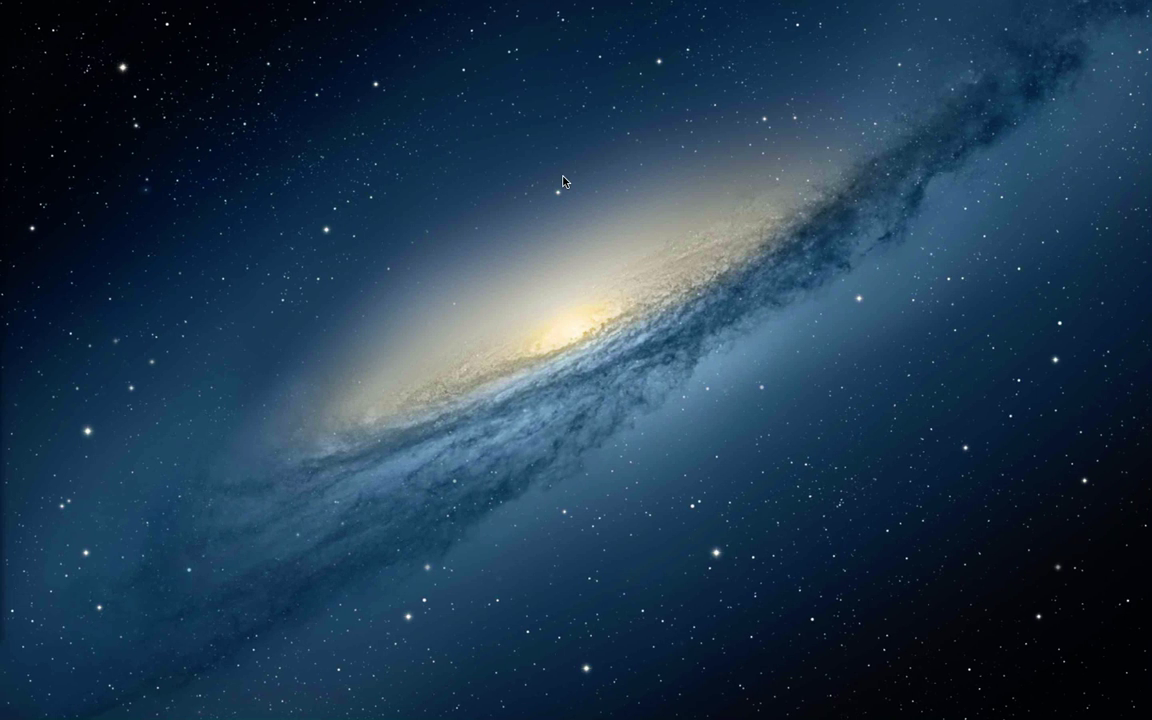
- Switch back to the Firefox desktop showing the event page's Maybe thank-you message
key("ctrl+Up")
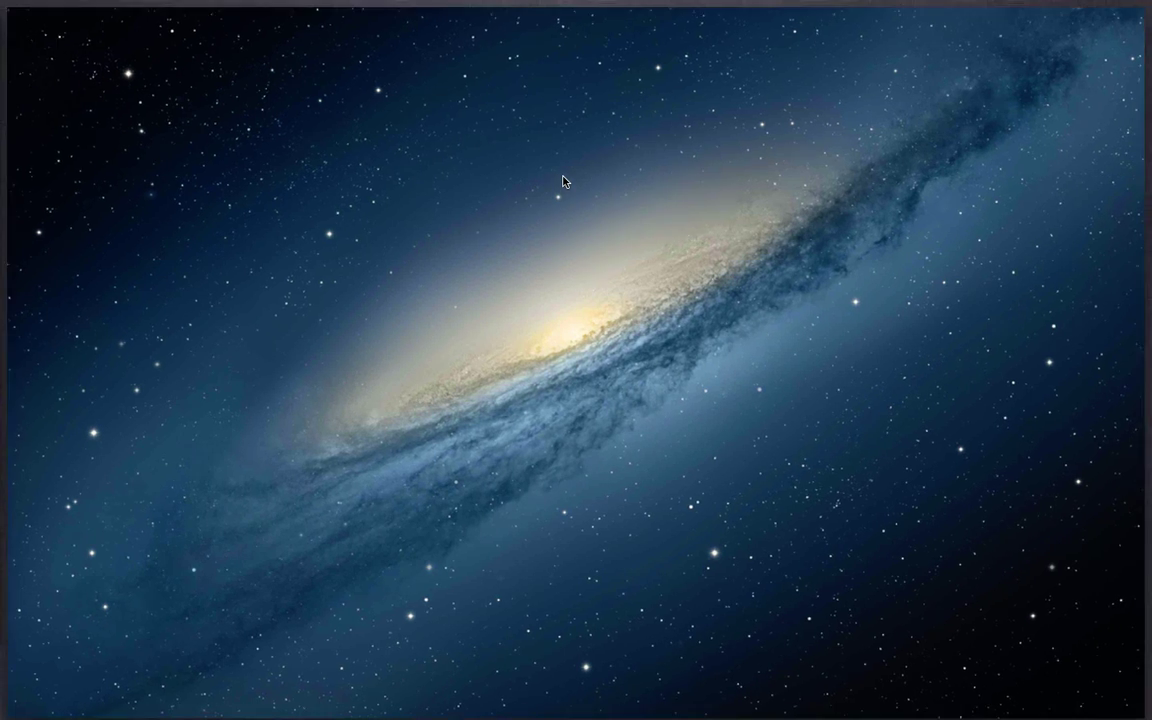
left_click(658, 52)
key("ctrl+Right")
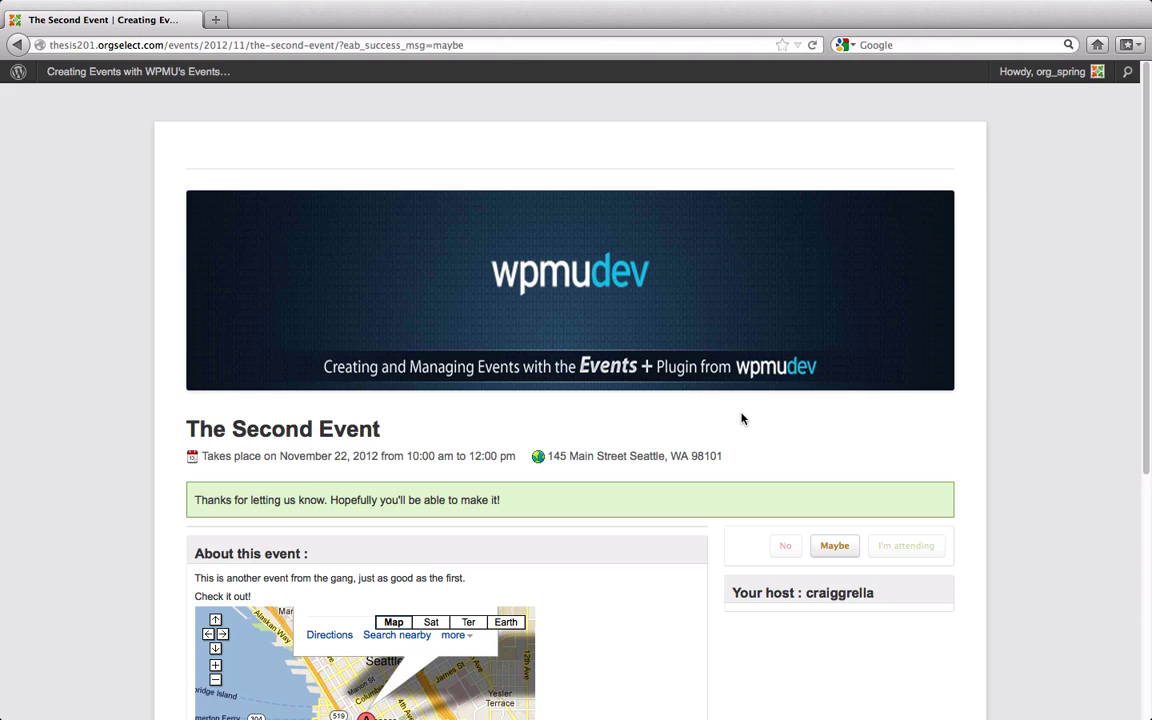
- Reveal The Second Event's RSVP list showing one Attending and one Maybe avatar
scroll(742, 418, "down", 3)
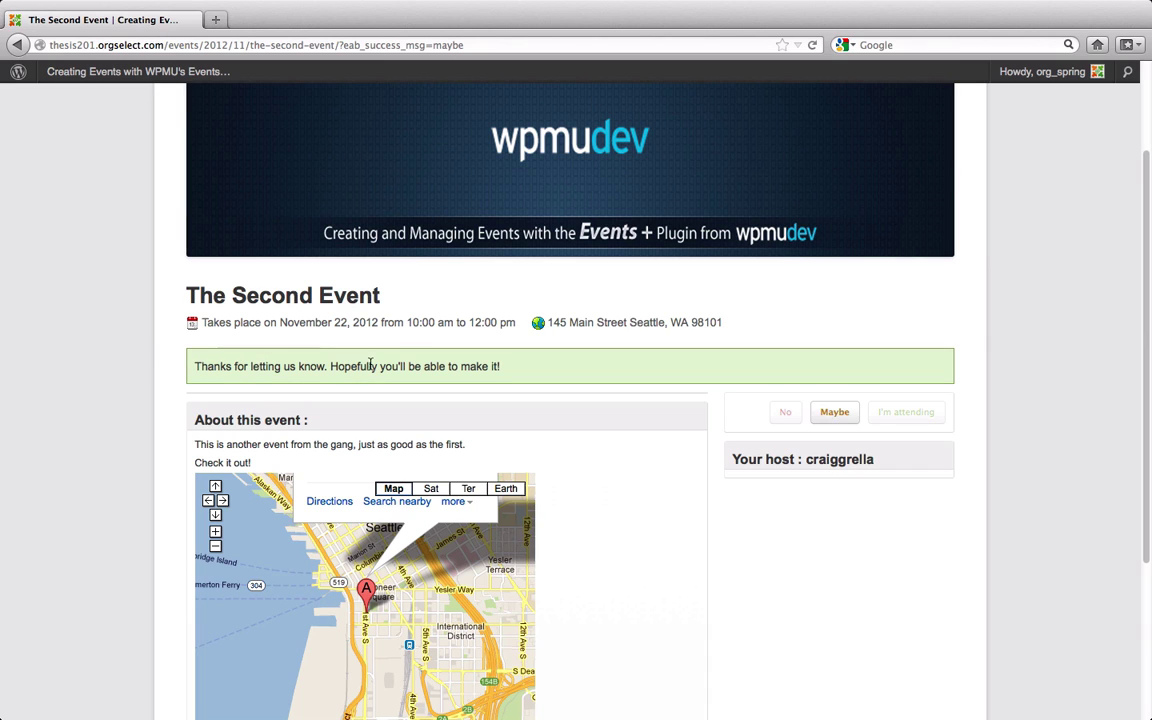
scroll(543, 376, "down", 5)
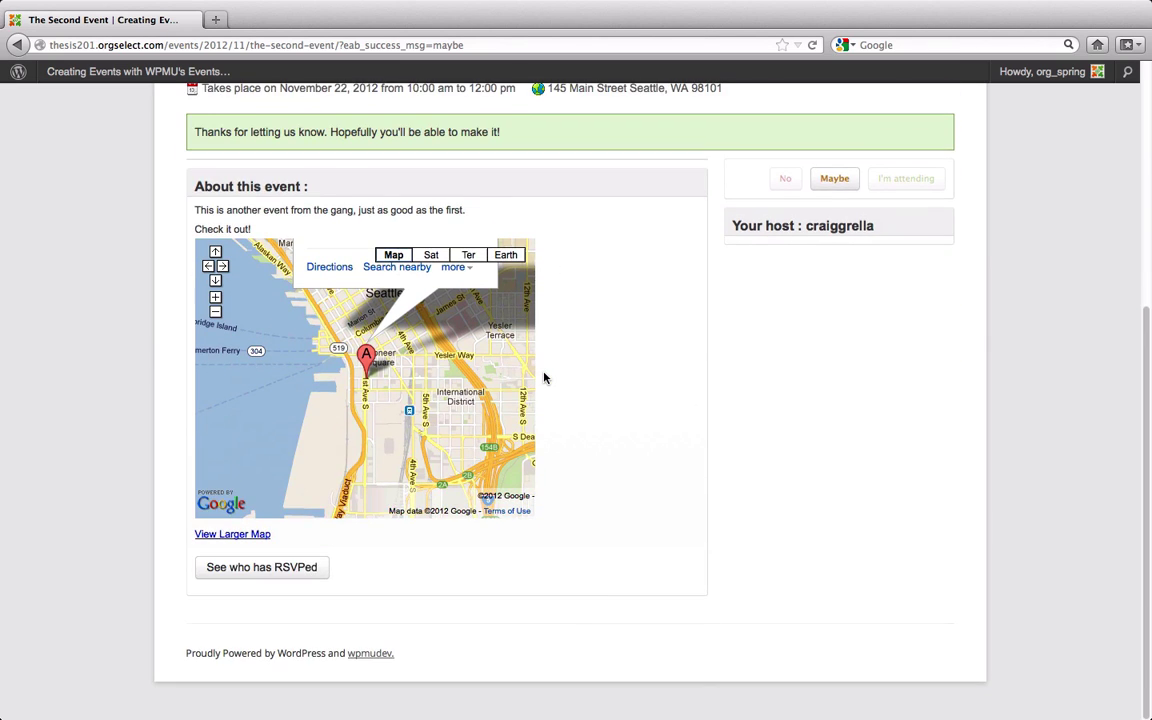
left_click(290, 567)
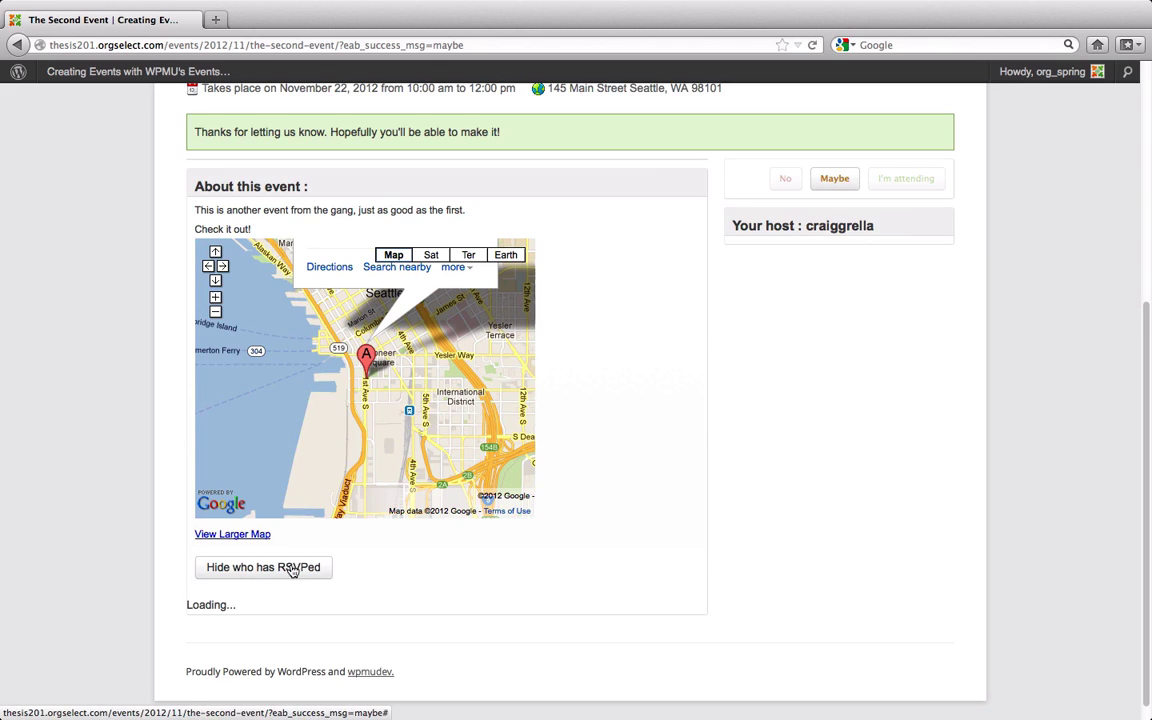
scroll(237, 648, "down", 2)
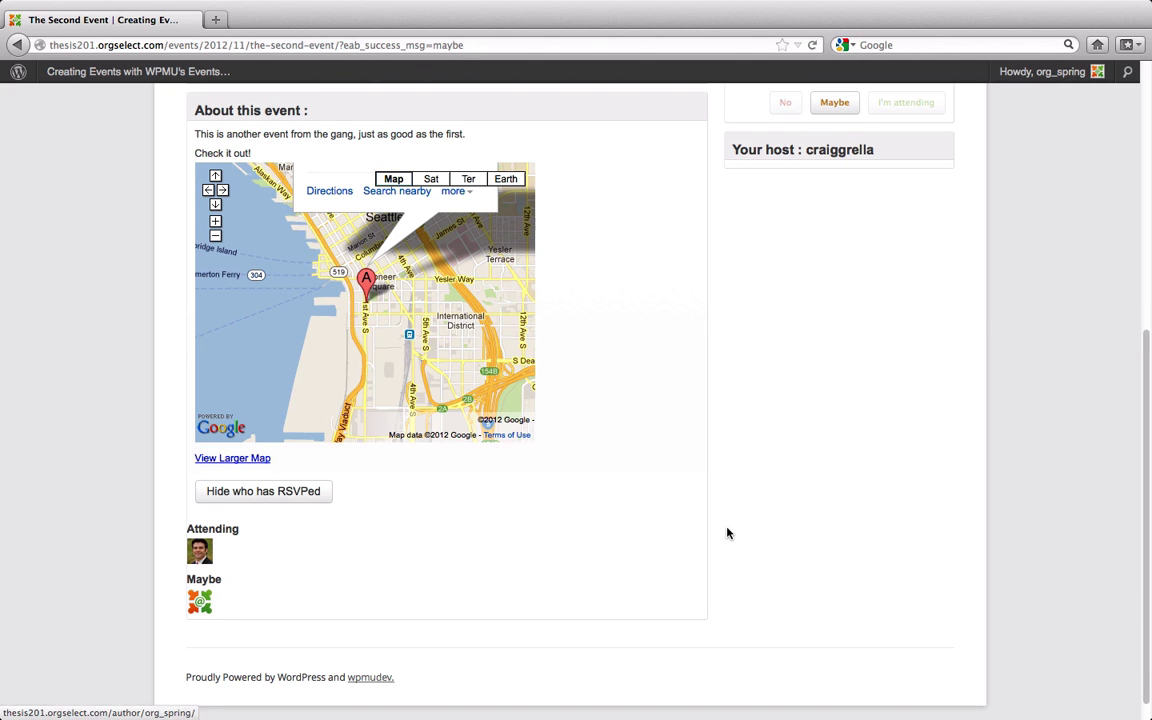
scroll(728, 533, "up", 3)
scroll(728, 533, "down", 2)
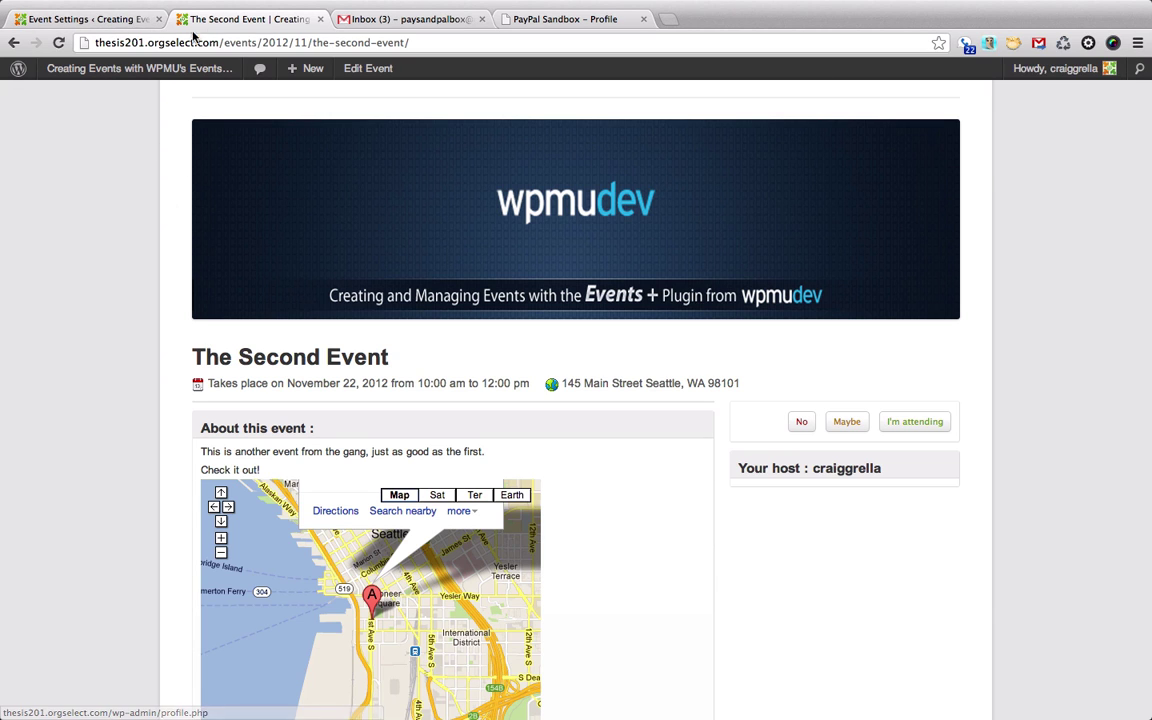
- Open The Second Event for editing from the Events list and show its description in Visual view
left_click(120, 19)
scroll(489, 395, "down", 1)
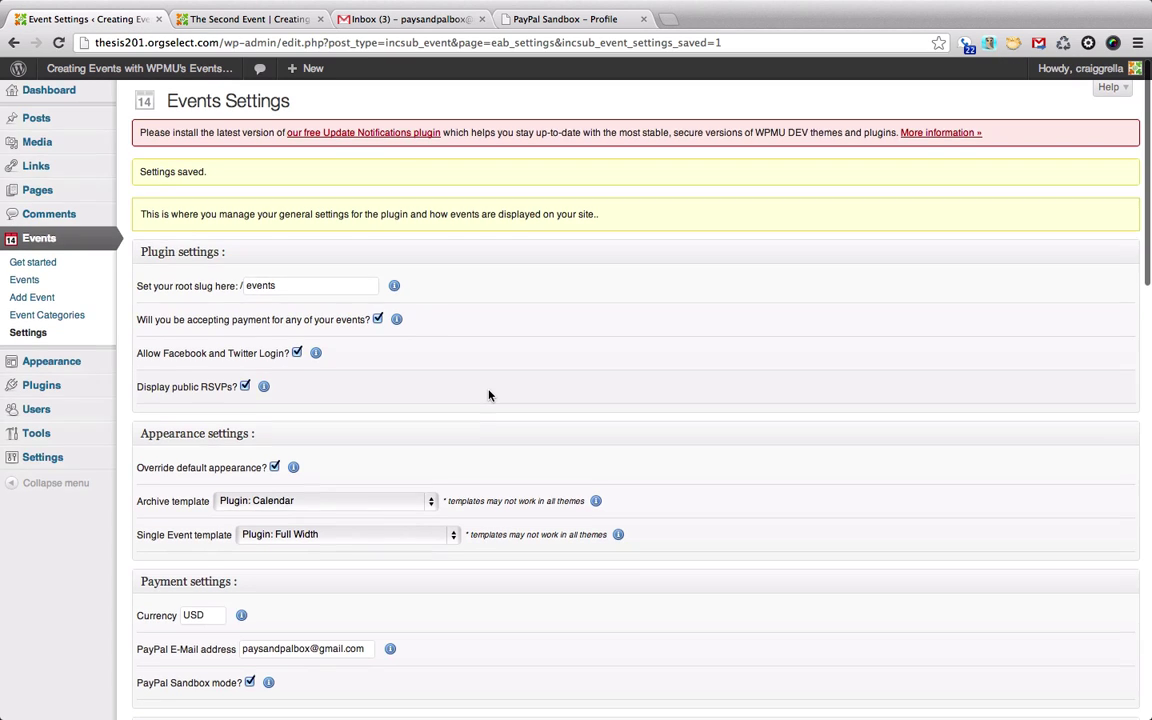
left_click(25, 272)
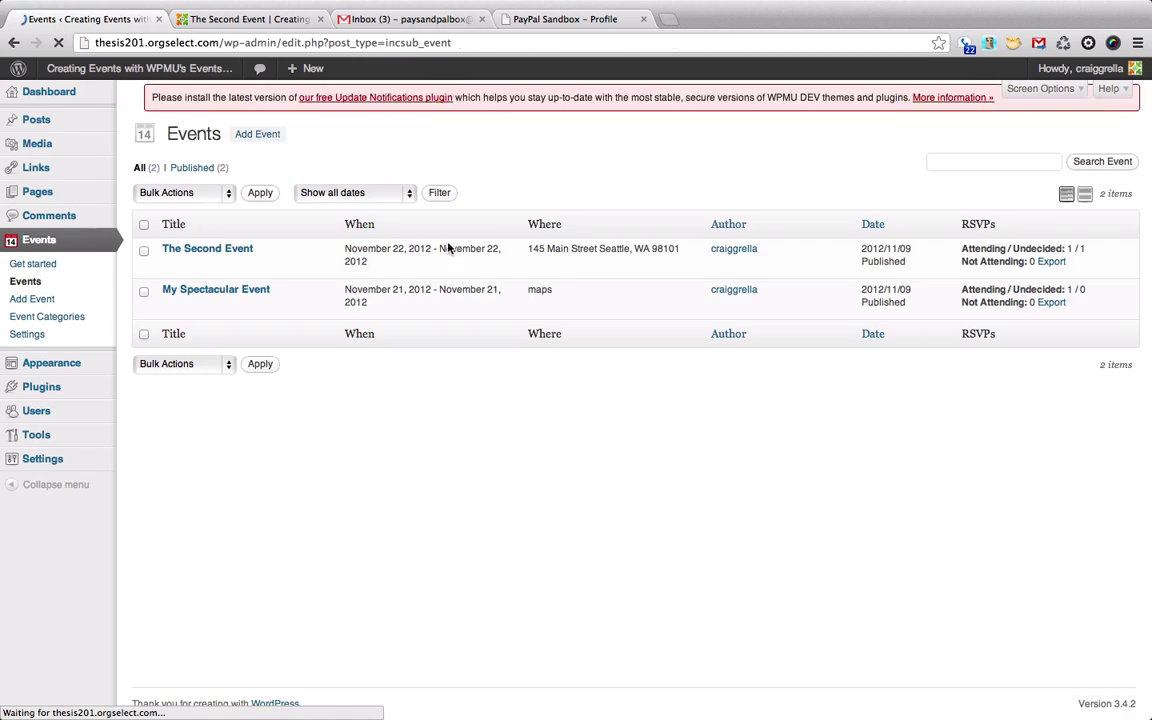
left_click(173, 276)
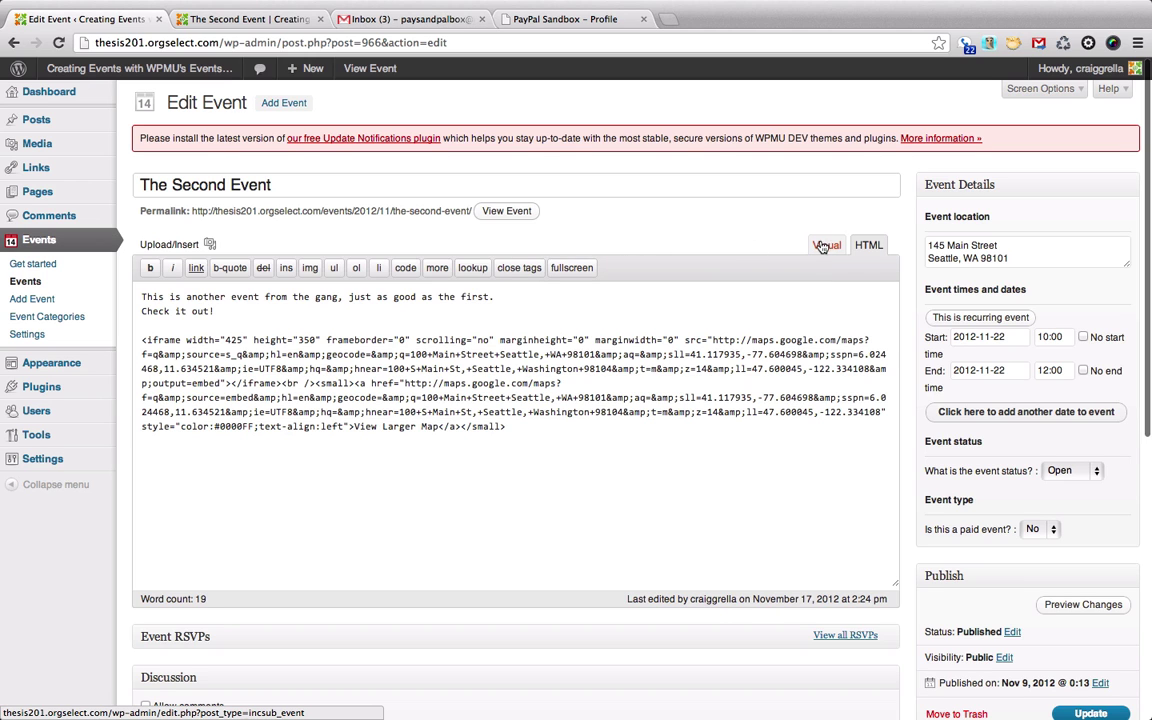
left_click(826, 245)
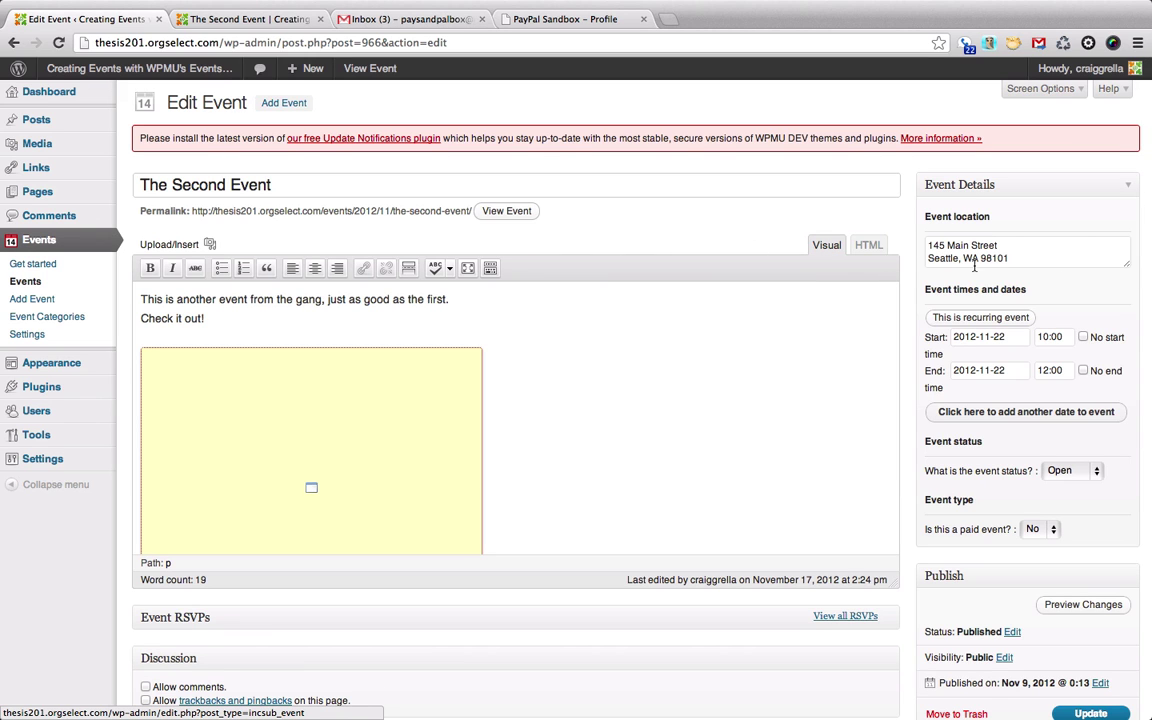
scroll(972, 270, "down", 2)
scroll(975, 270, "down", 3)
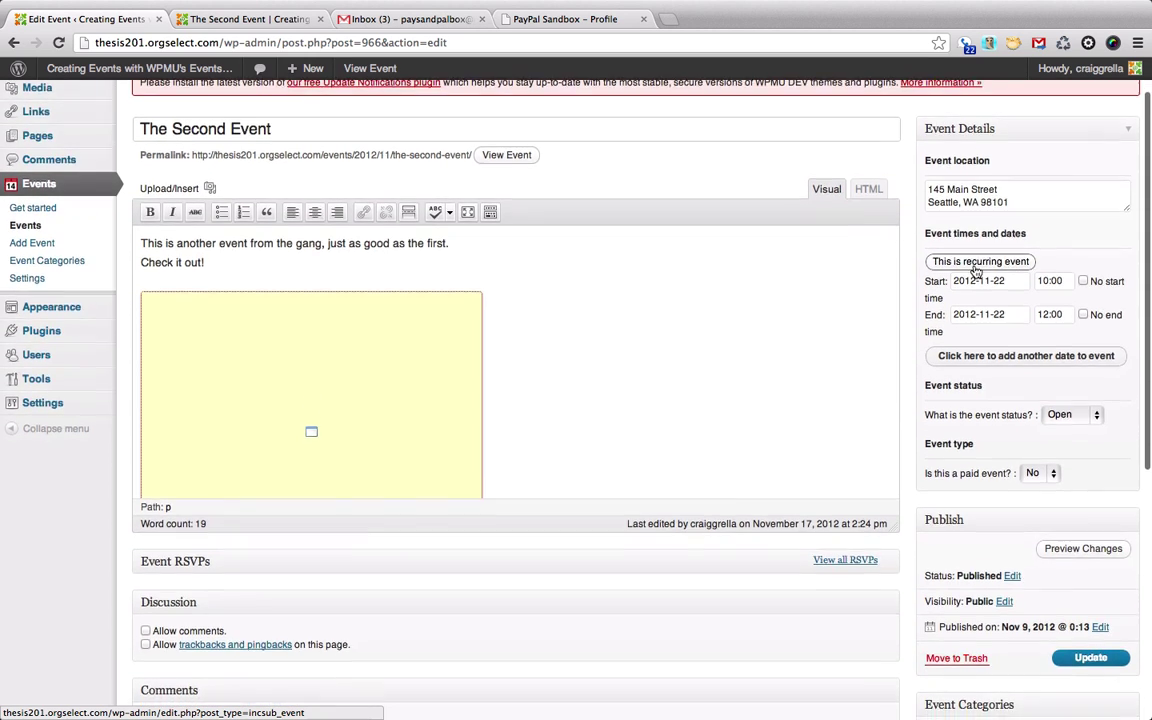
scroll(975, 268, "up", 3)
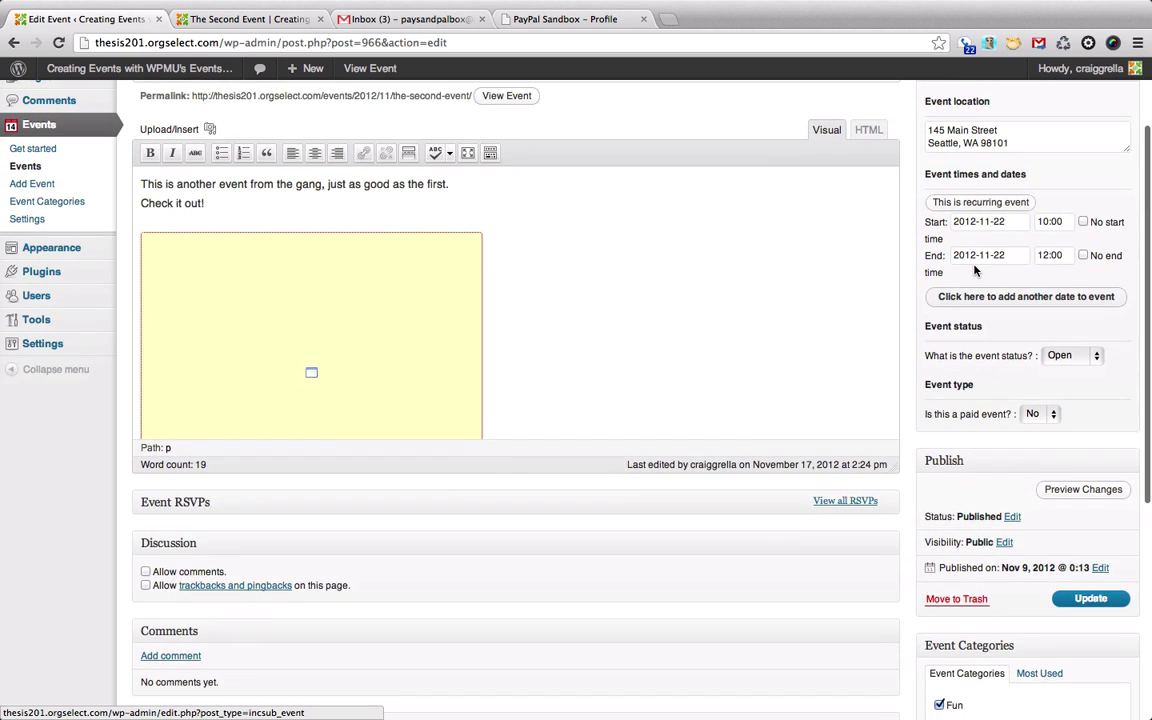
scroll(975, 271, "down", 5)
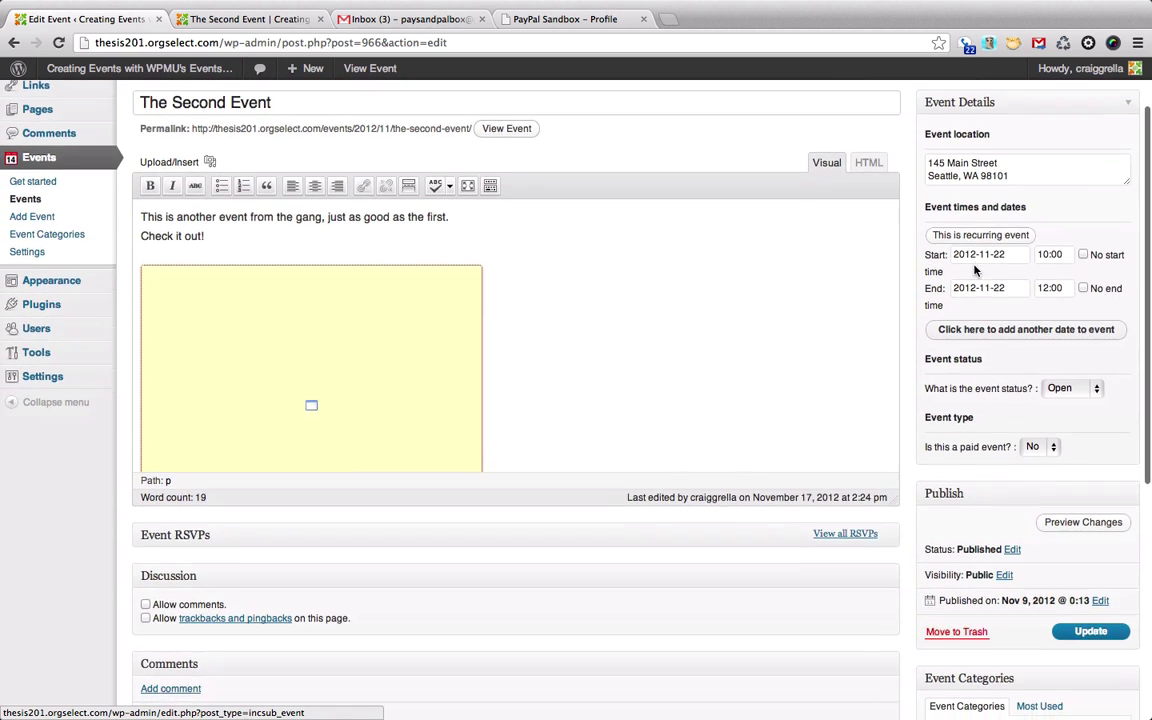
scroll(978, 268, "down", 2)
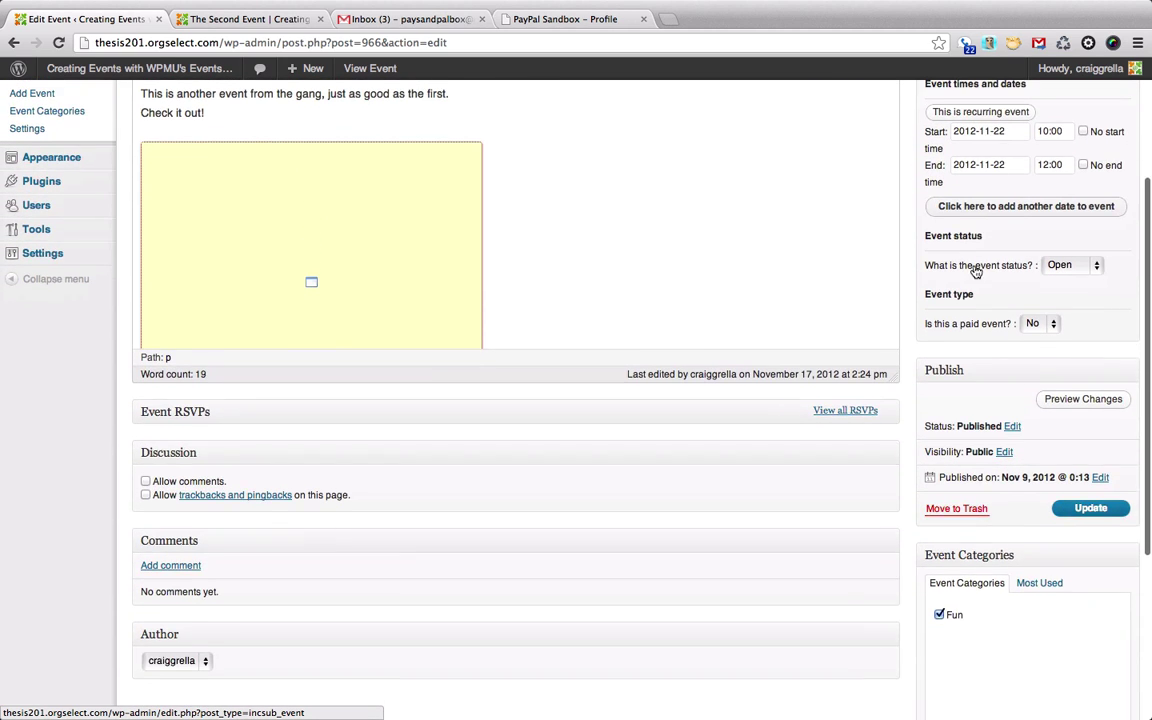
scroll(960, 290, "up", 5)
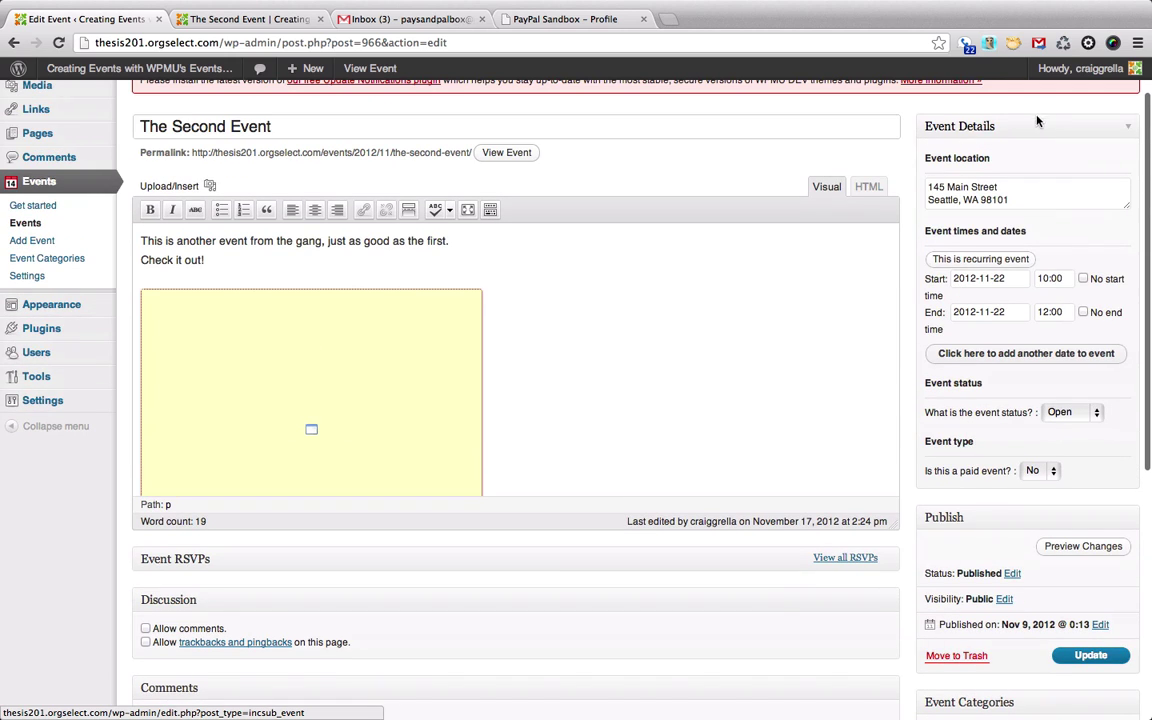
- Set 'Is this a paid event?' to Yes with a USD 100 fee and update the event
left_click(1053, 472)
left_click(1040, 459)
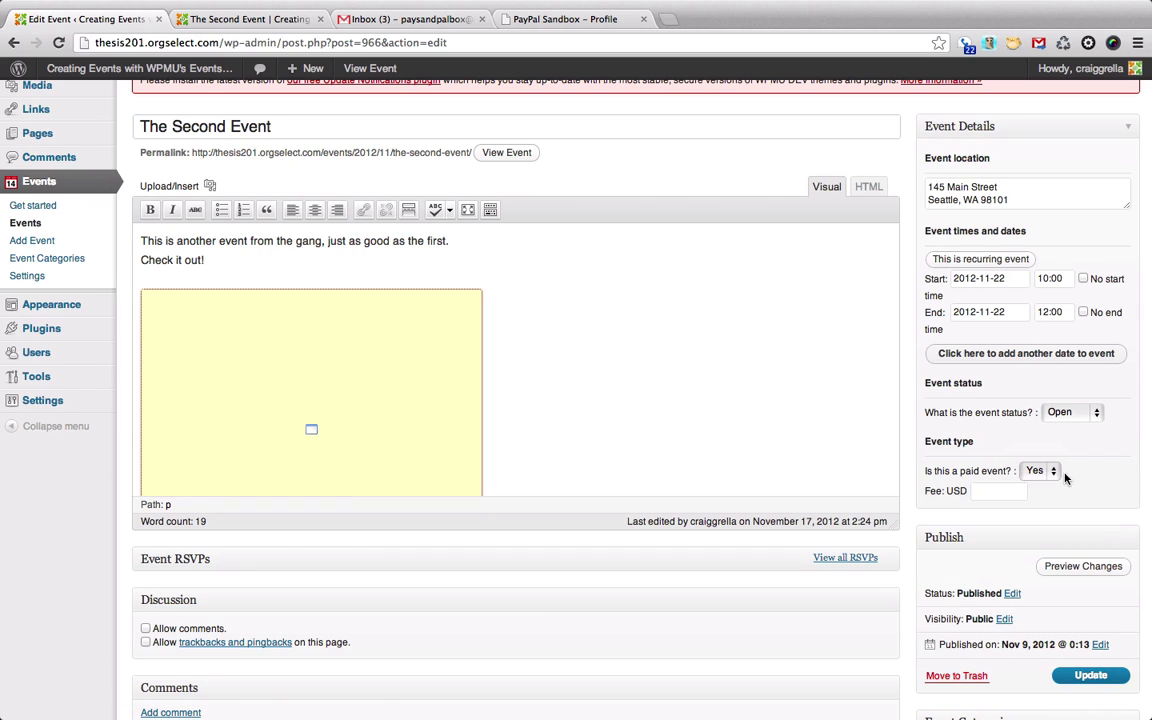
left_click(1012, 492)
type("100")
scroll(1083, 527, "down", 3)
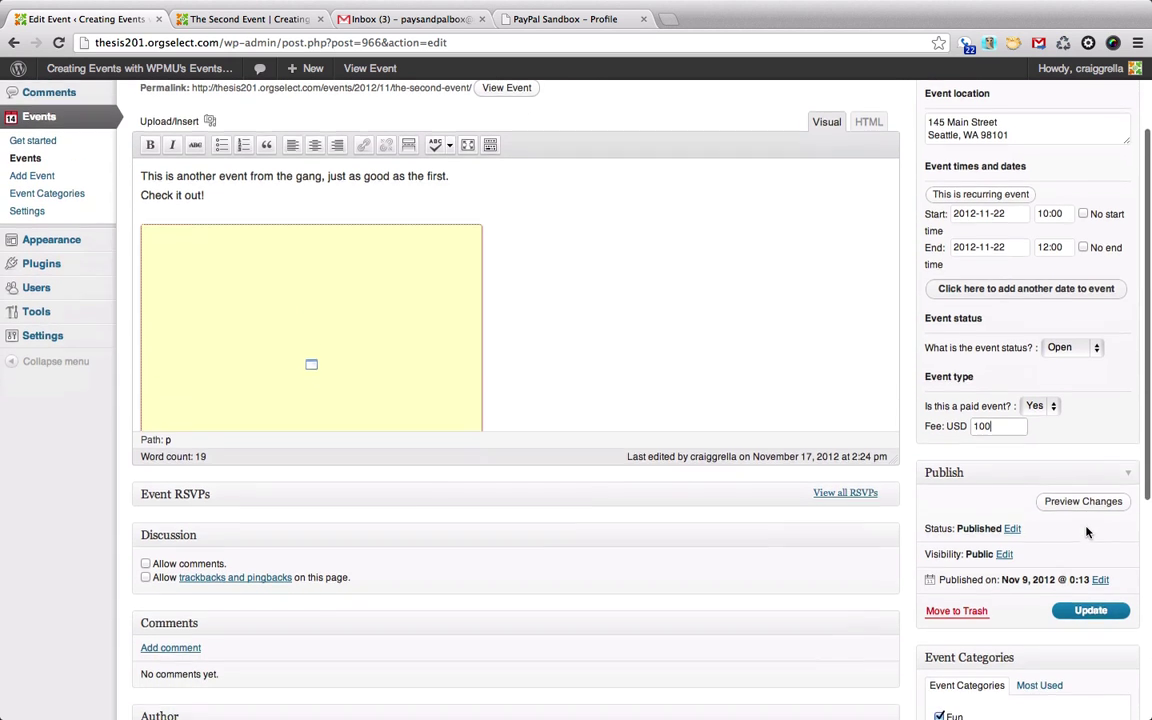
left_click(1094, 602)
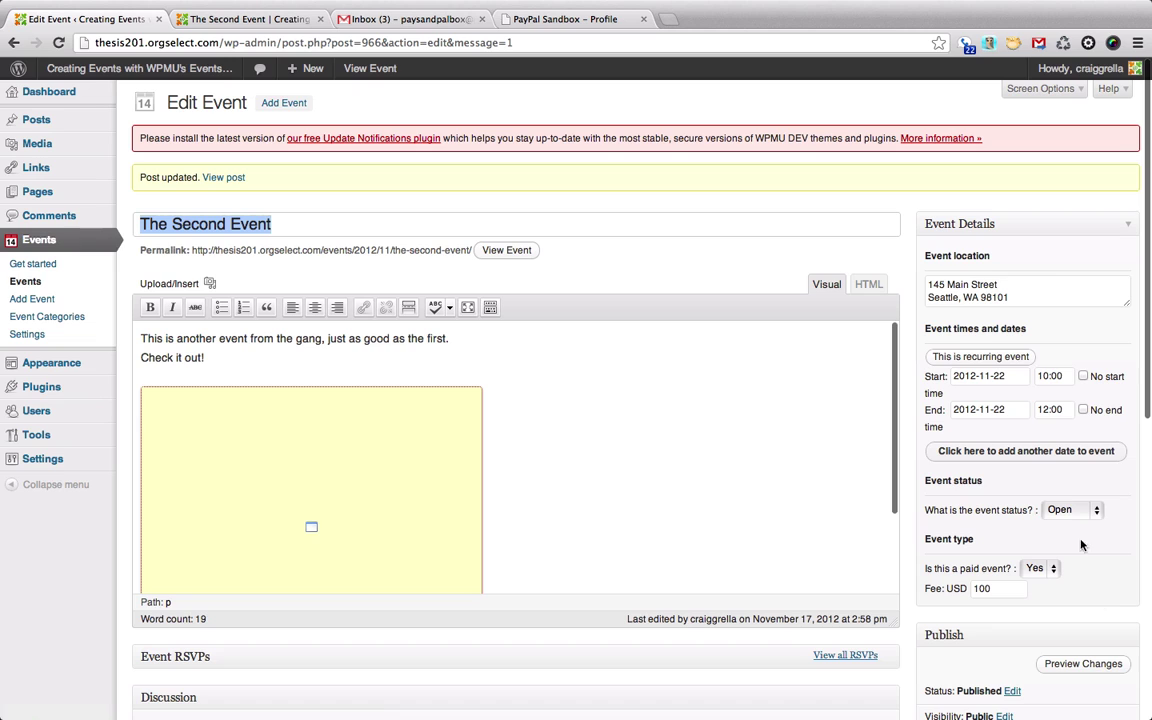
- Reload The Second Event in the attendee's browser to show the USD 100.00 fee and unpaid notice
key("ctrl+Right")
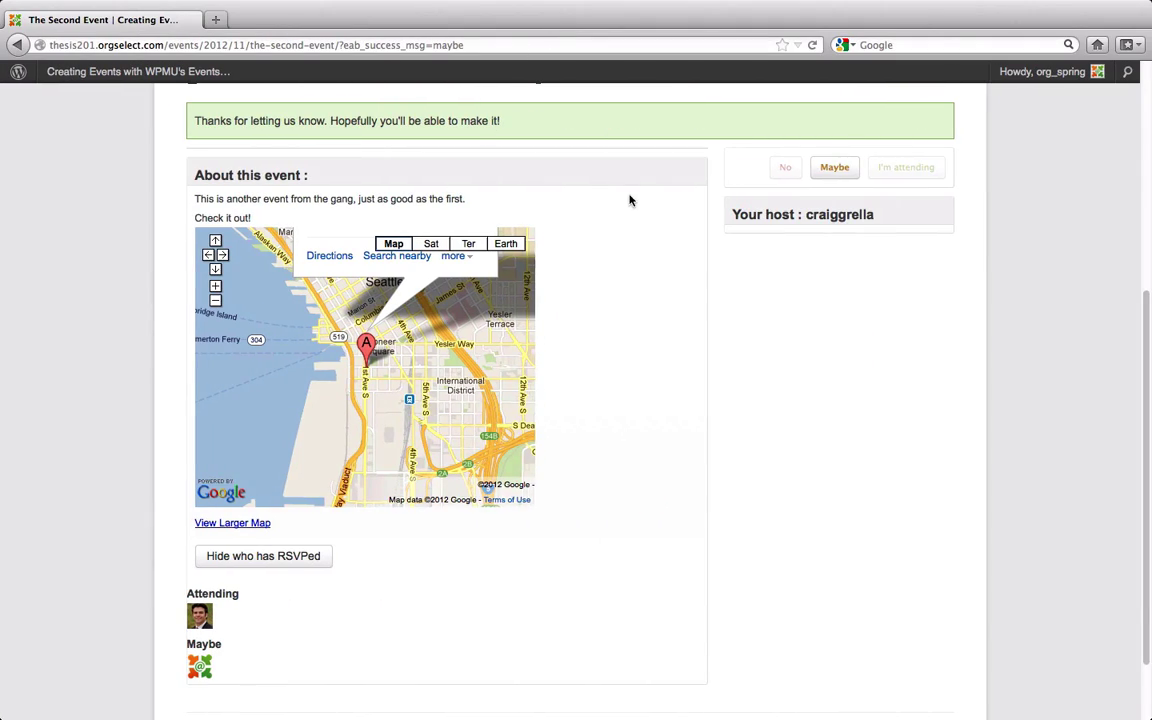
scroll(638, 229, "up", 5)
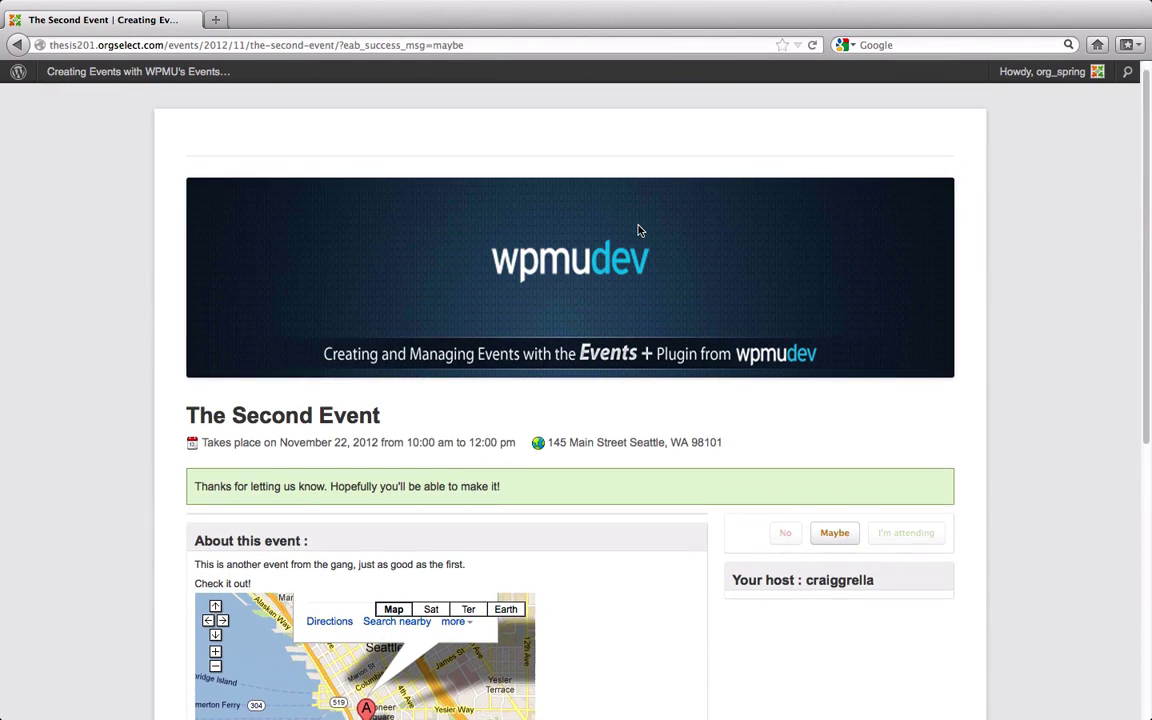
scroll(640, 230, "up", 1)
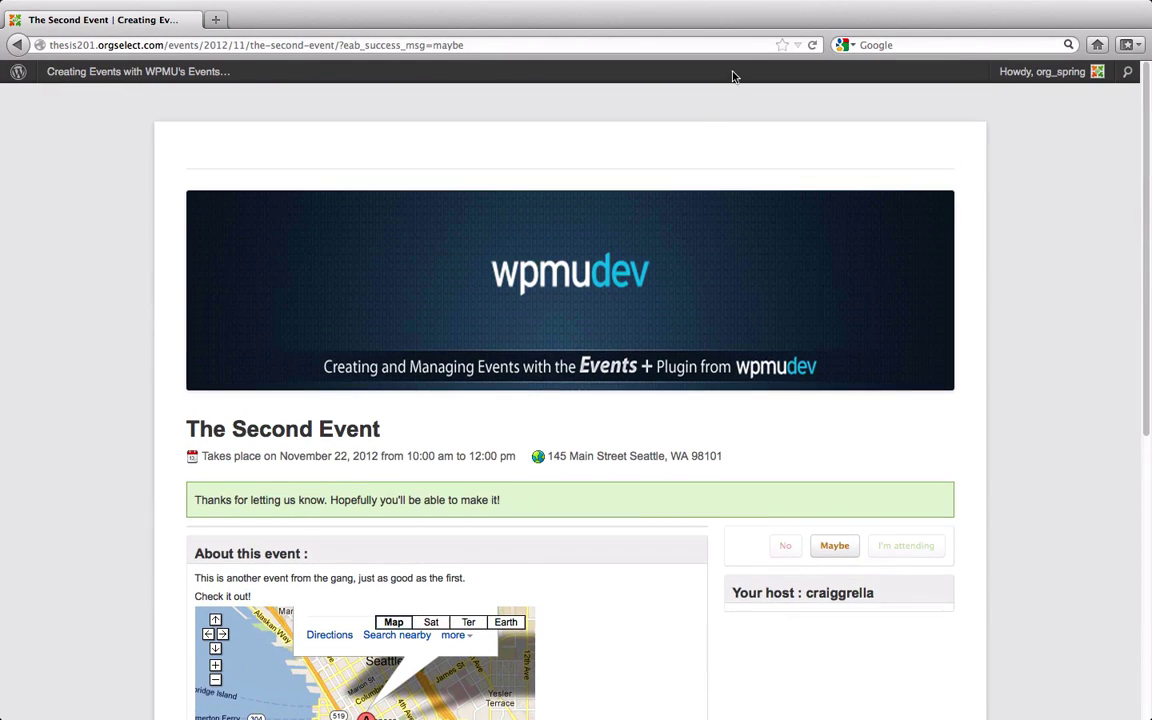
left_click(813, 45)
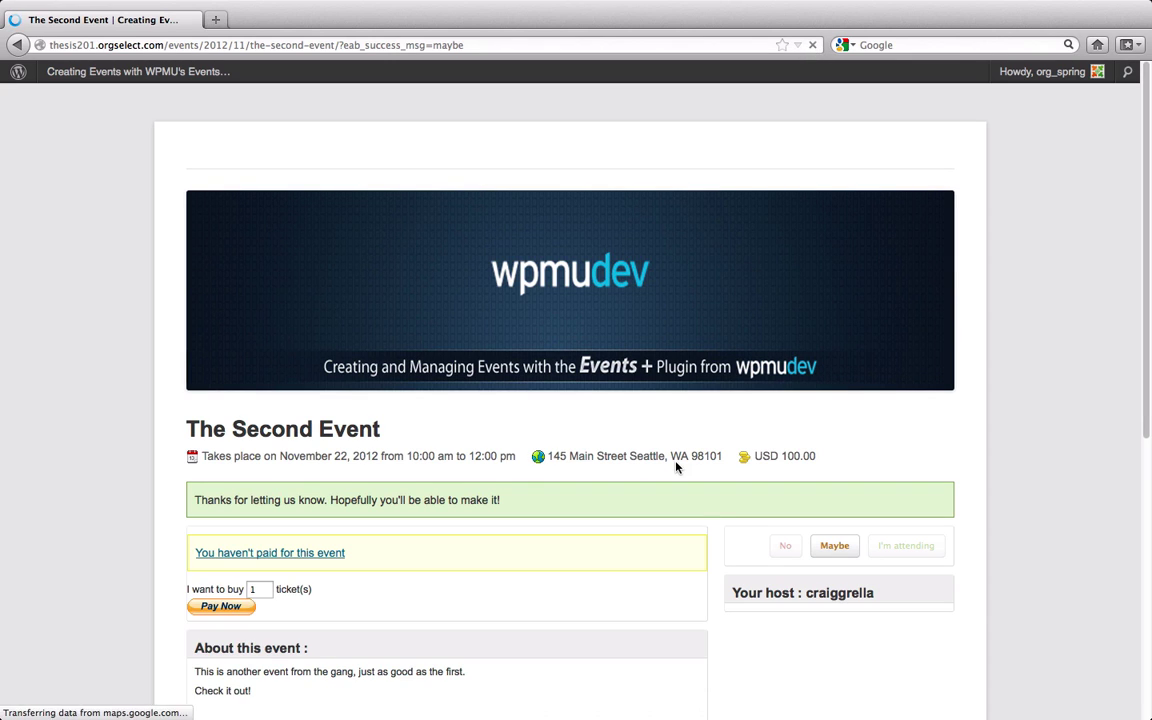
scroll(676, 464, "down", 2)
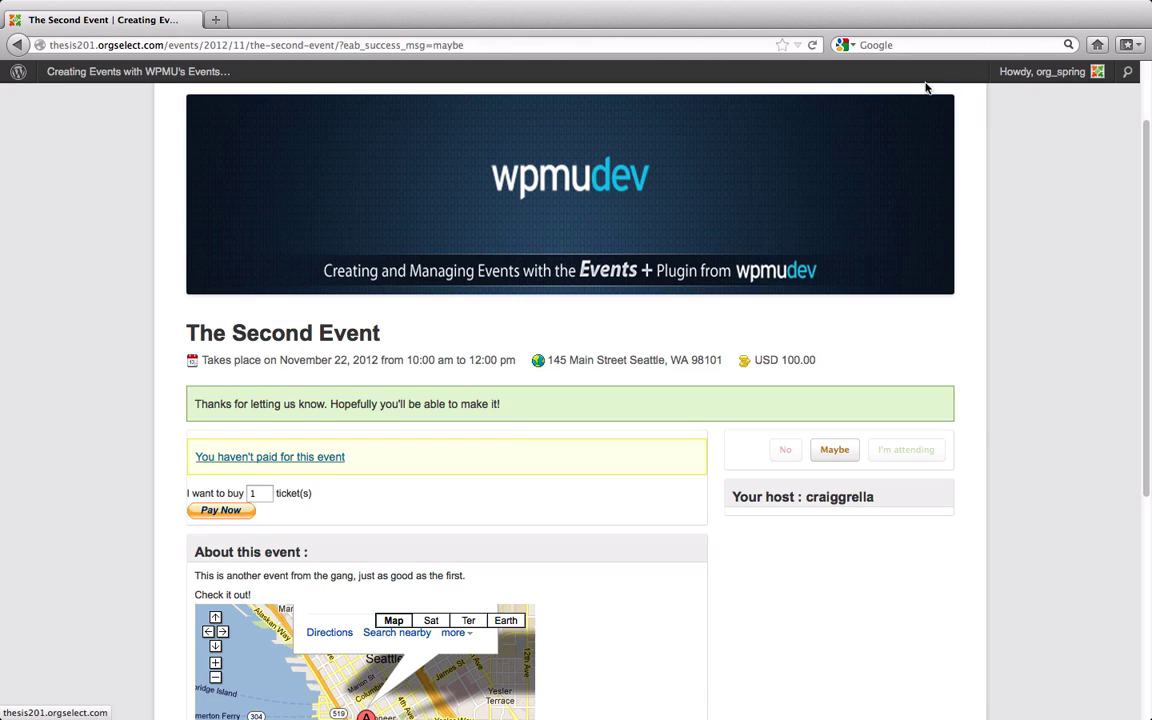
mouse_move(1045, 79)
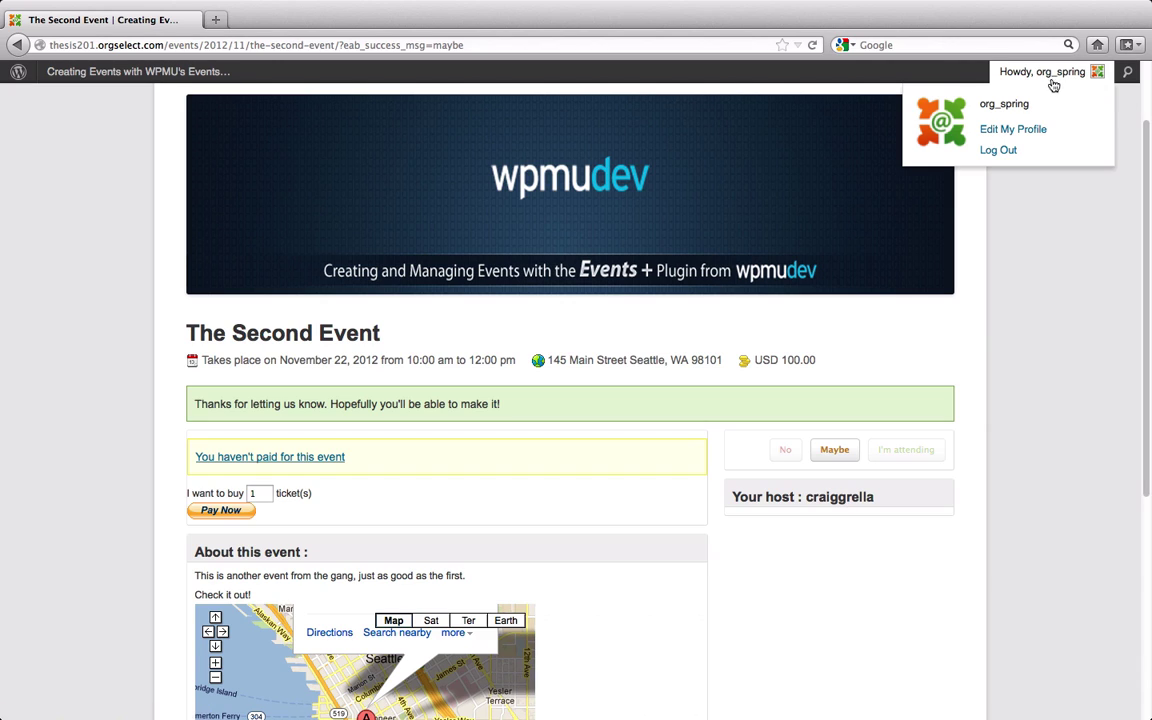
- Log out and load the site's /events/ calendar page
left_click(1004, 152)
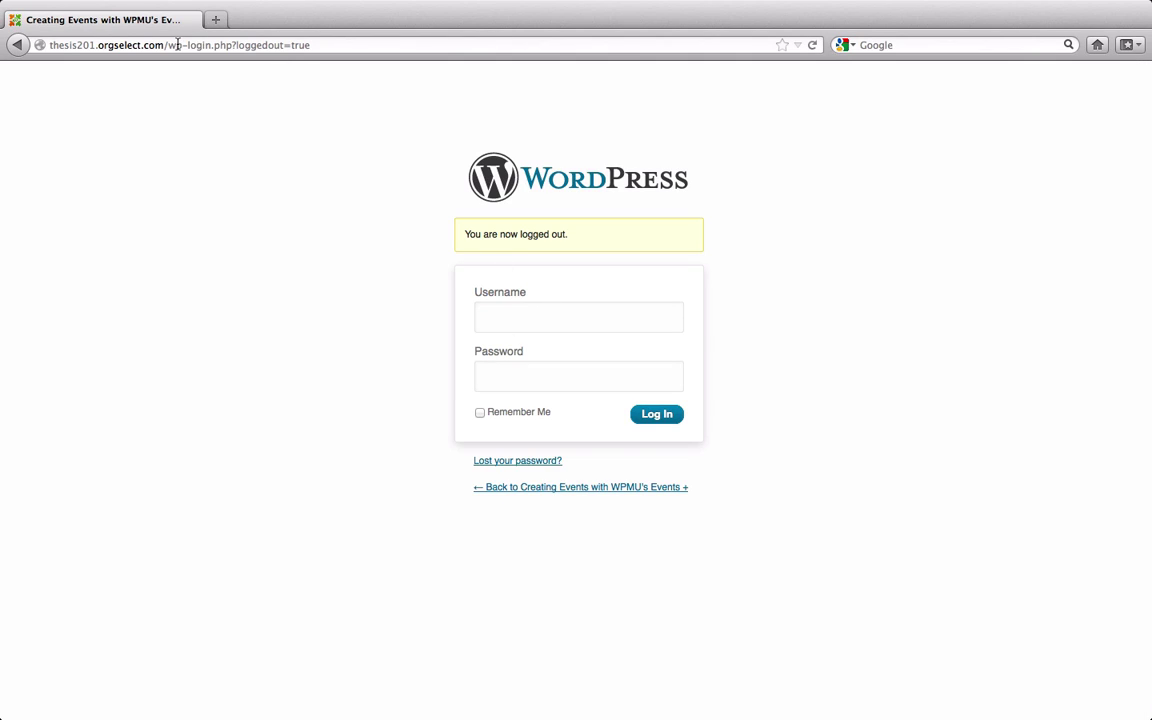
left_click_drag(168, 45, 453, 48)
key("BackSpace")
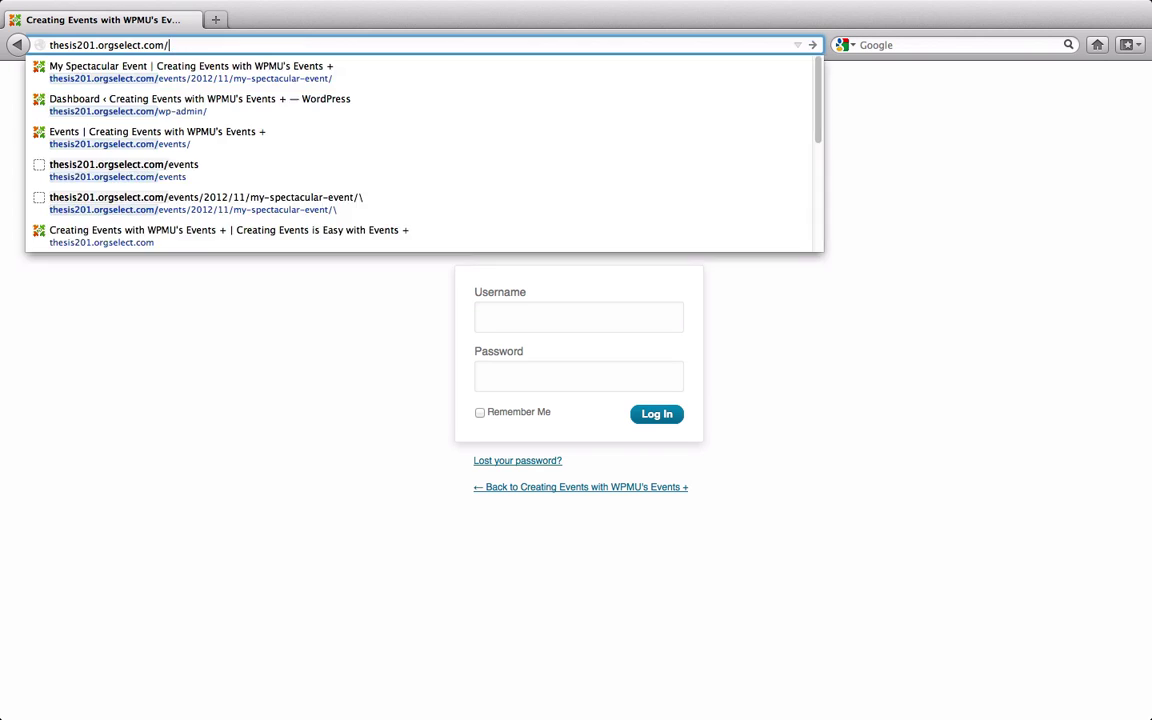
key("Return")
left_click(425, 46)
left_click(426, 46)
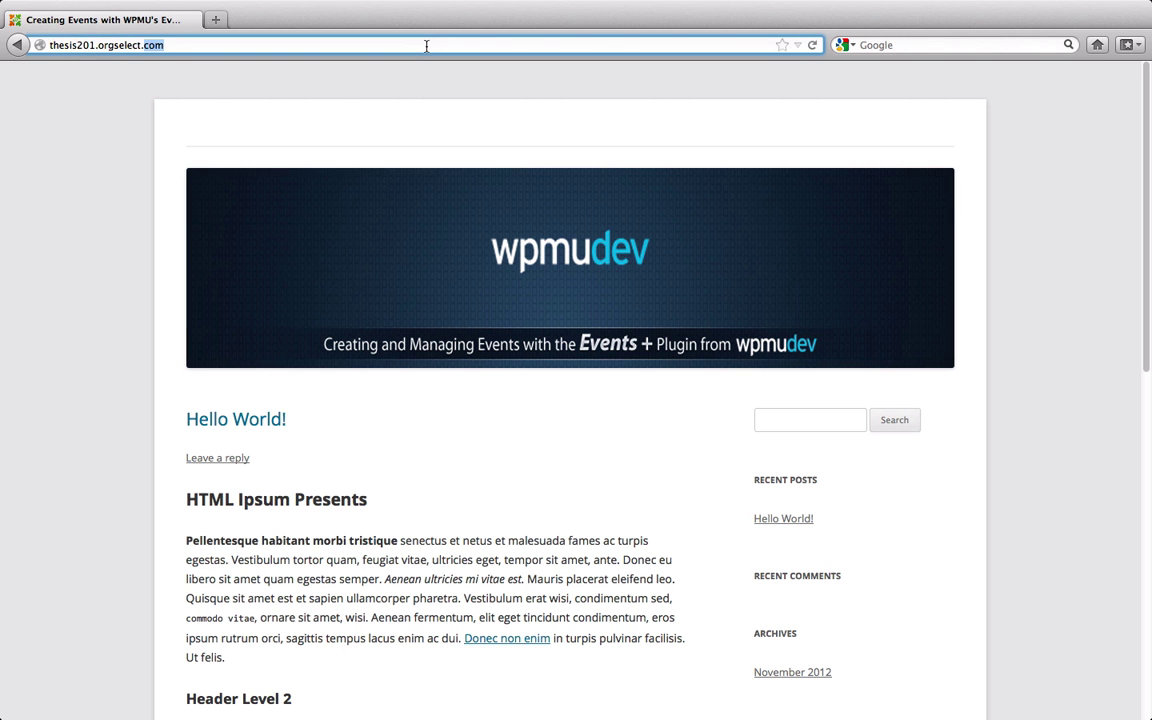
type("/events/")
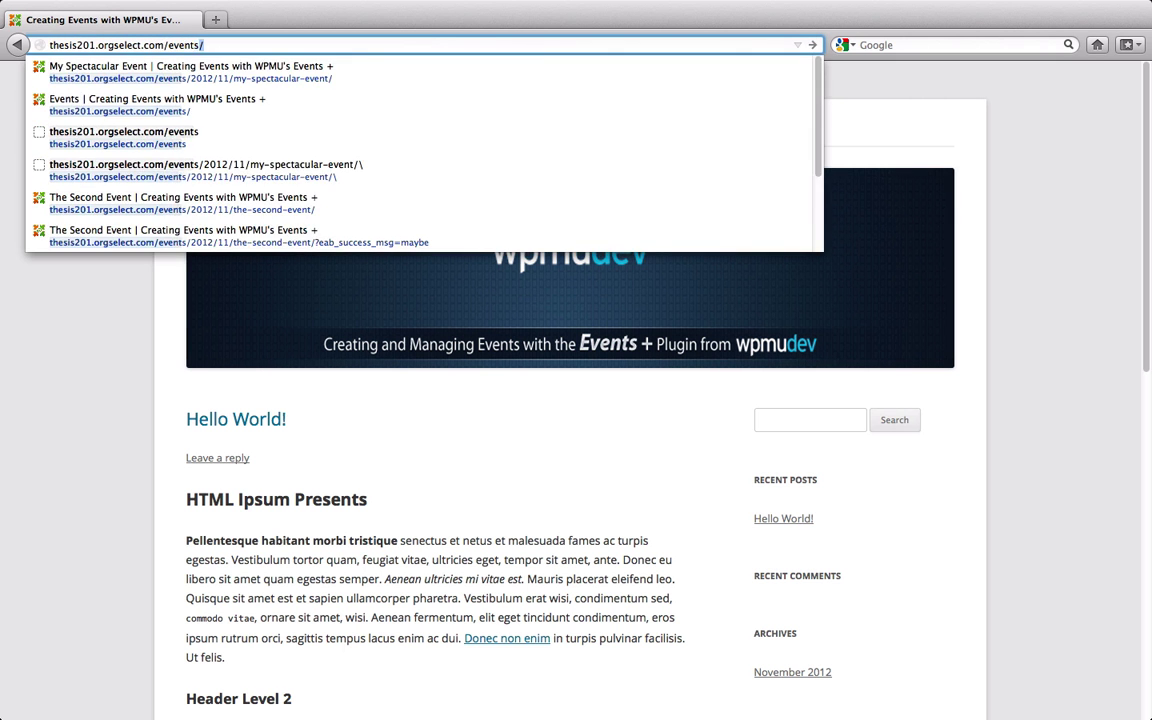
key("Return")
- Open The Second Event from the November 2012 calendar and show, then hide, its RSVP list
scroll(577, 189, "down", 5)
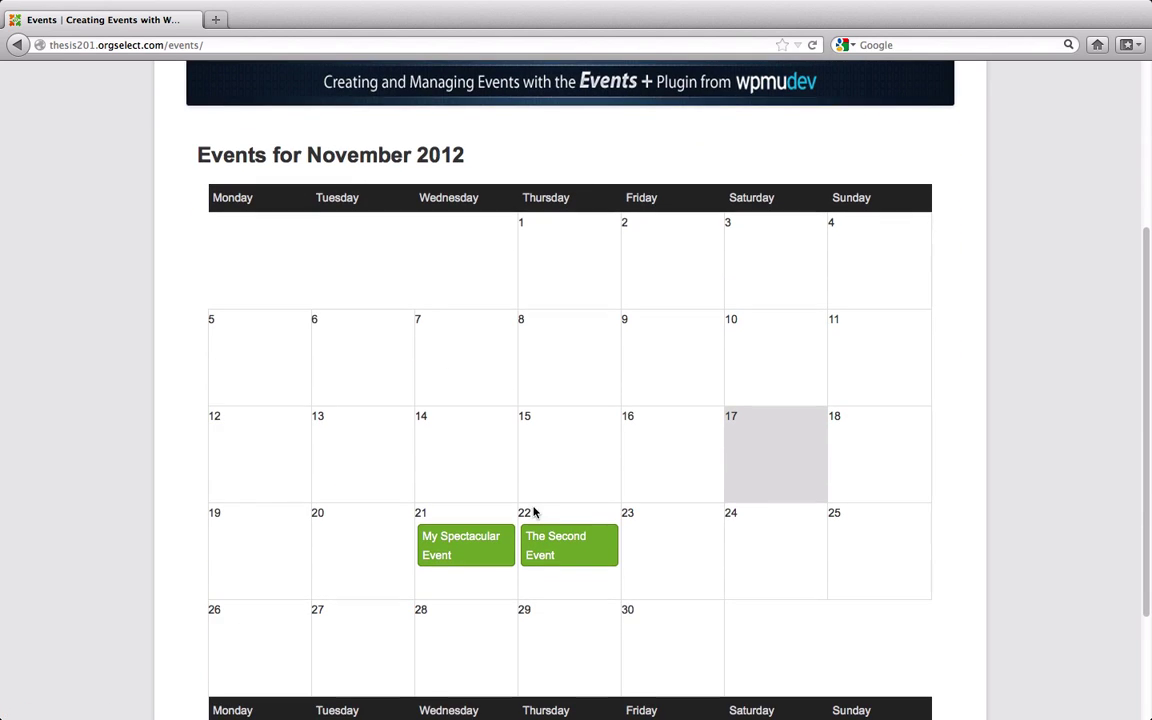
left_click(548, 537)
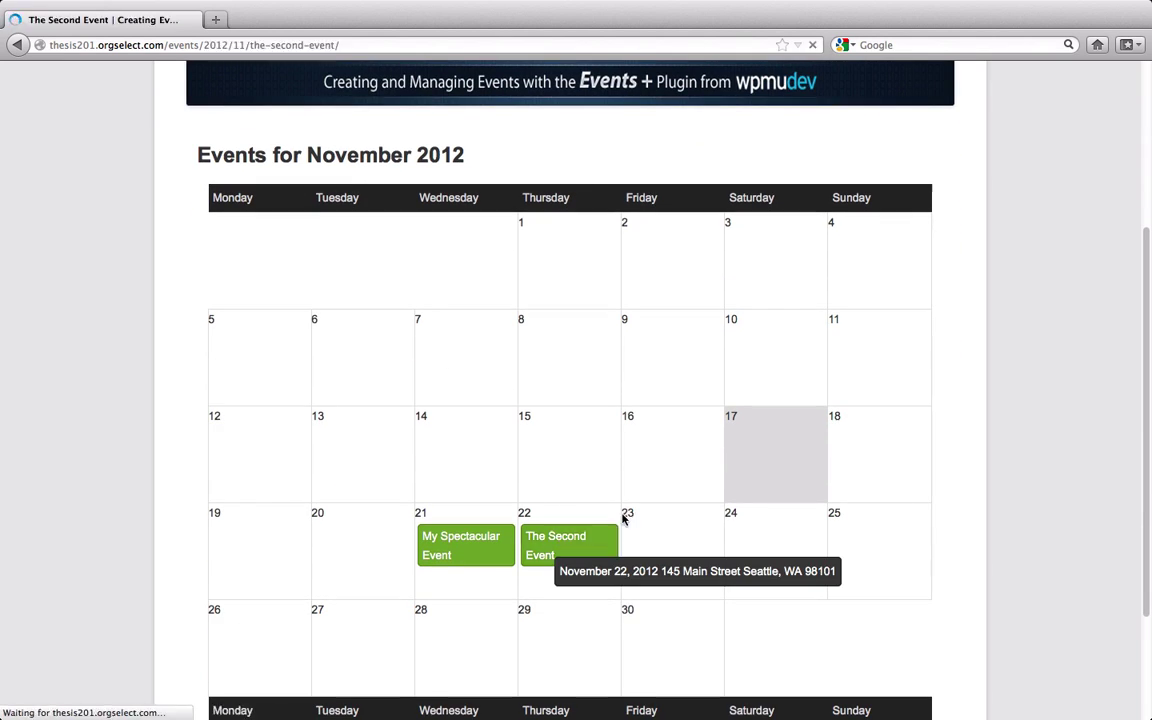
scroll(549, 332, "down", 3)
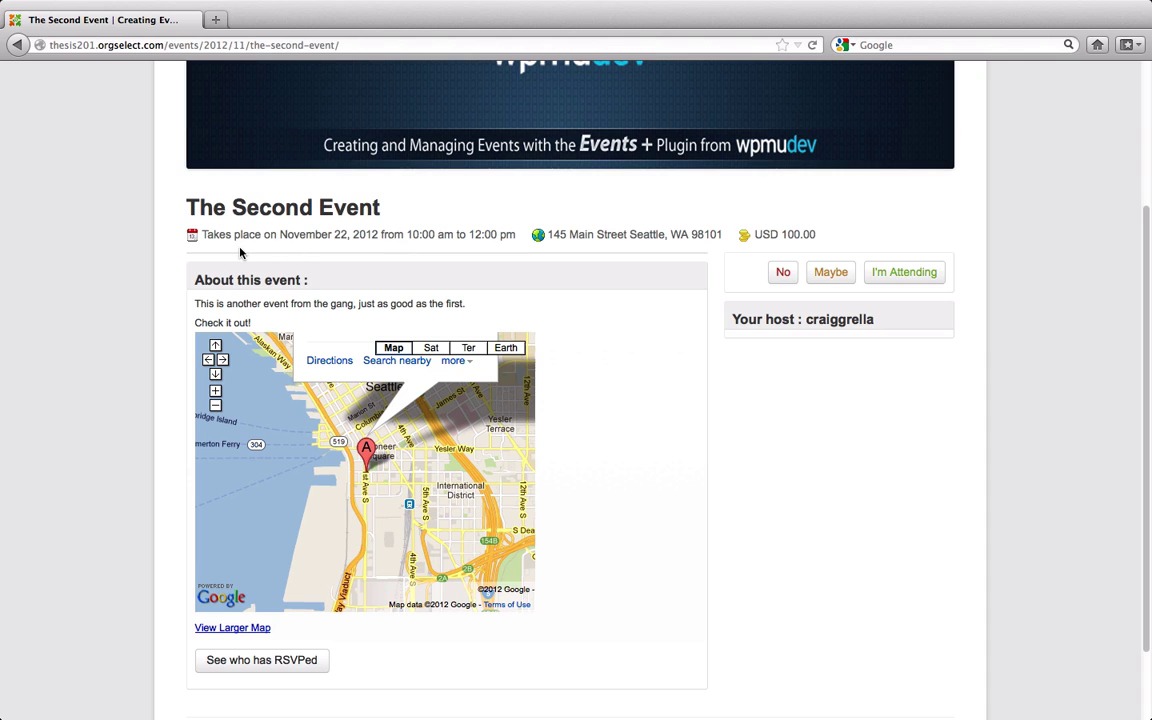
scroll(330, 182, "up", 2)
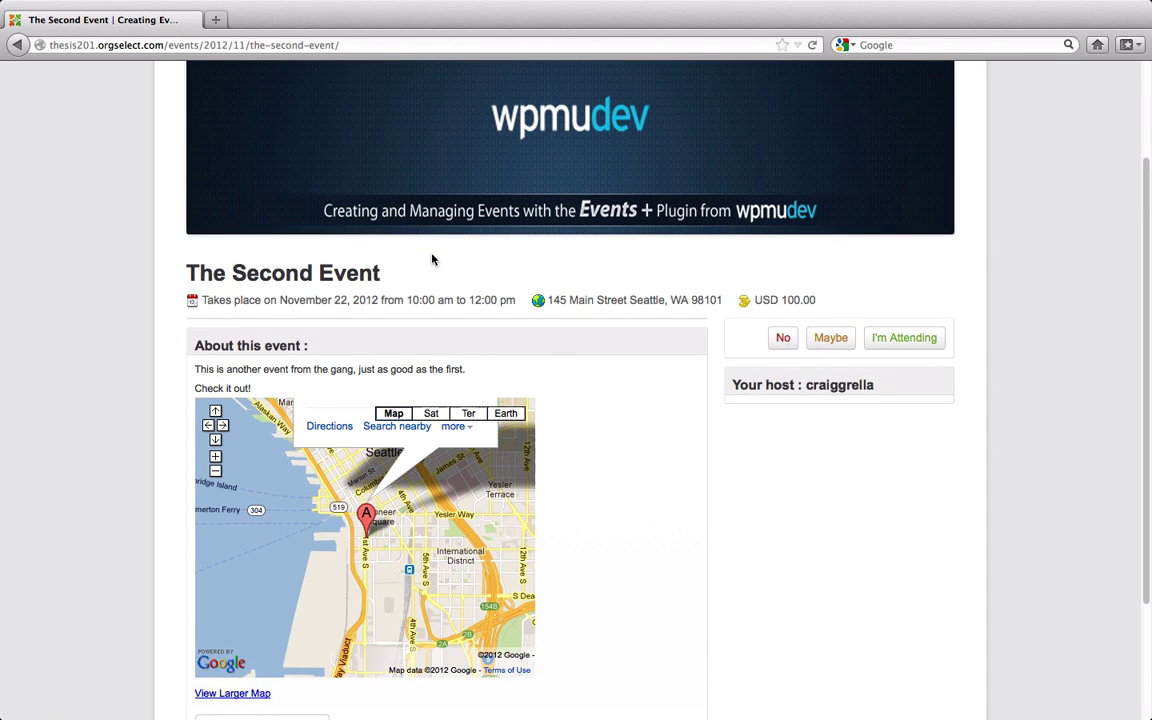
scroll(437, 255, "up", 2)
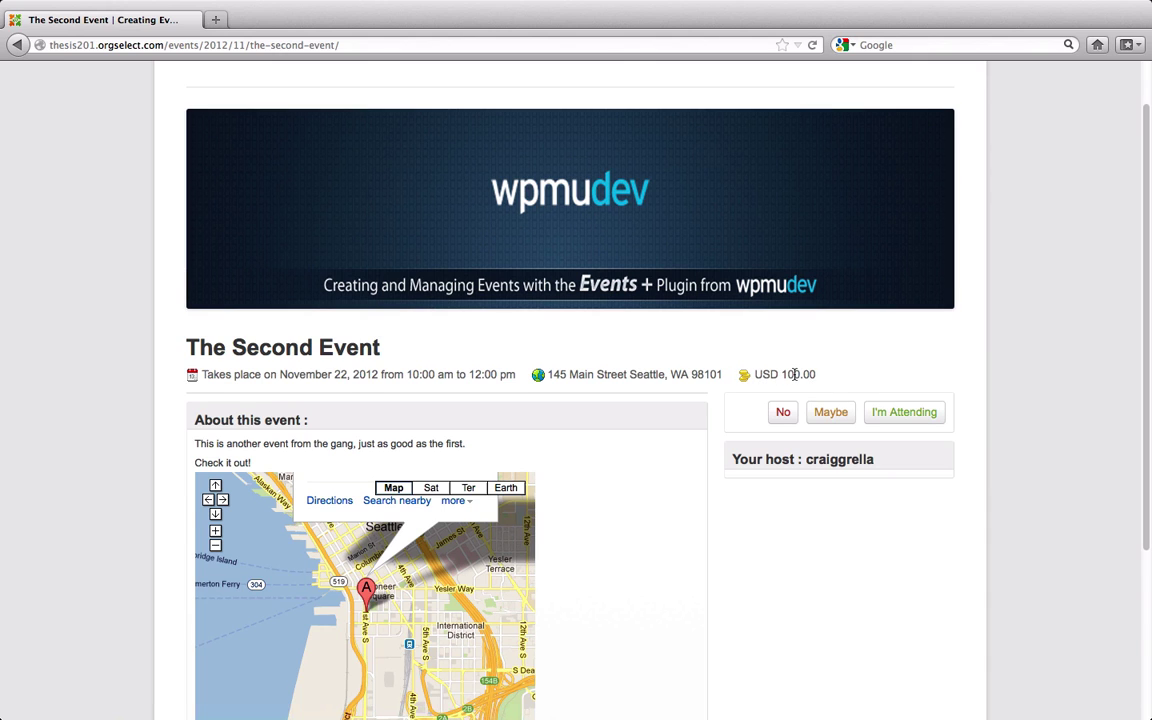
scroll(795, 376, "down", 5)
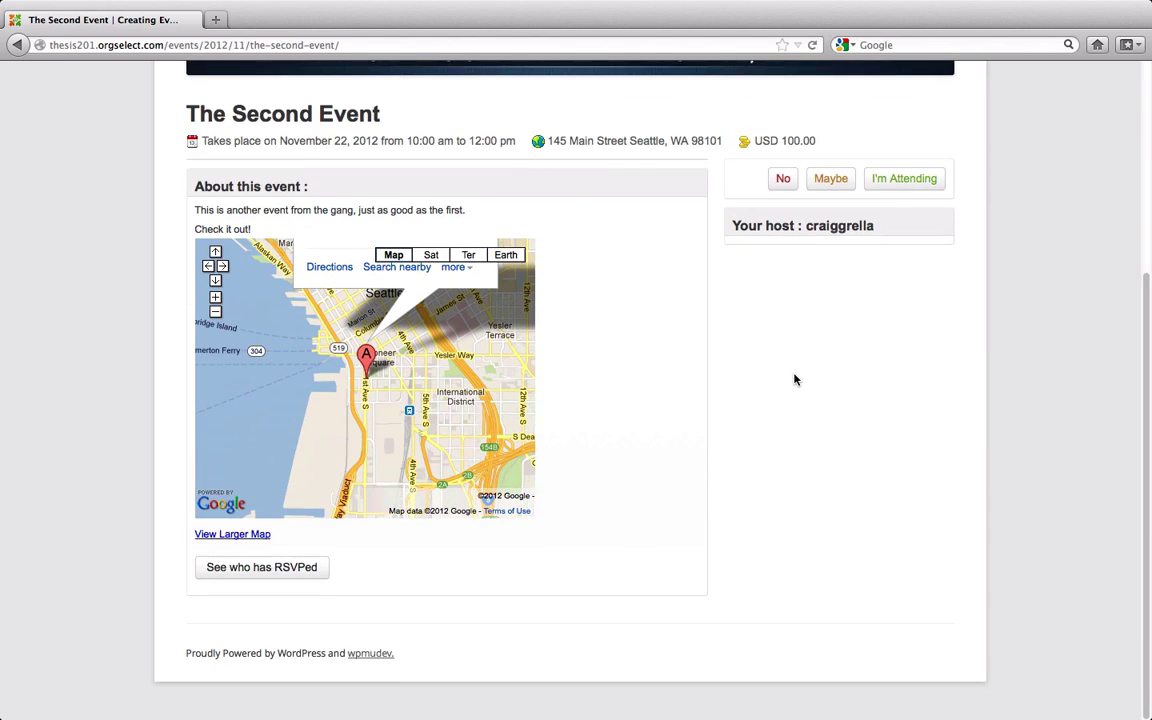
left_click(284, 568)
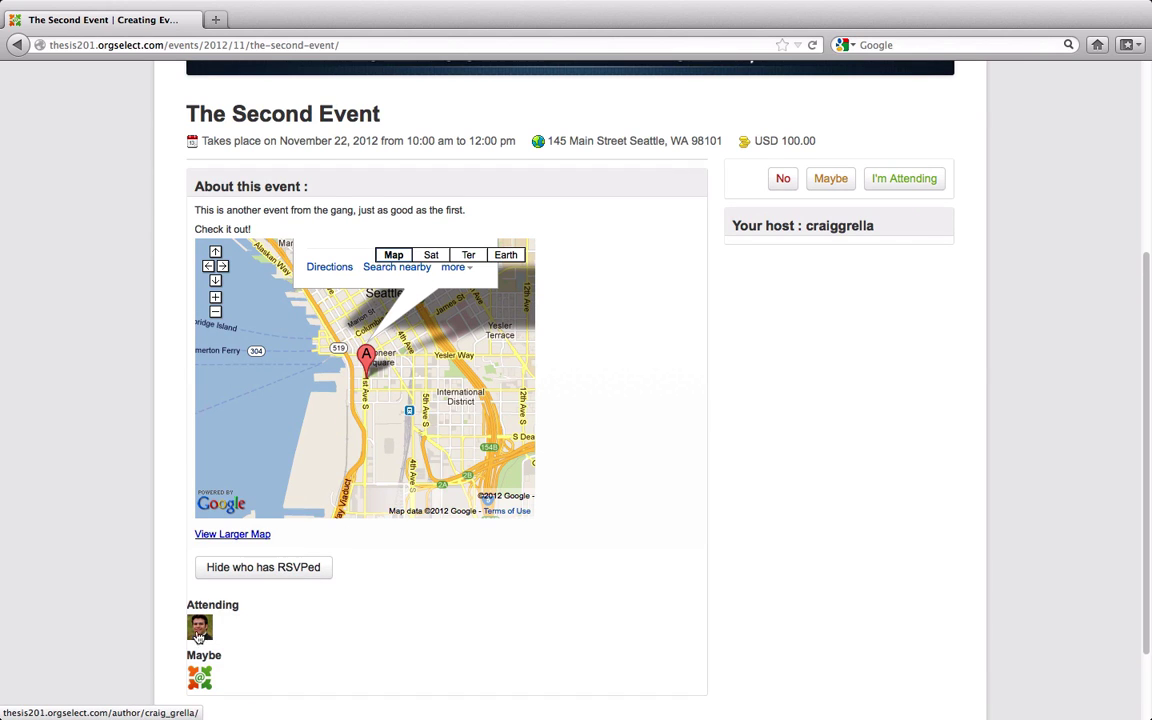
left_click(267, 569)
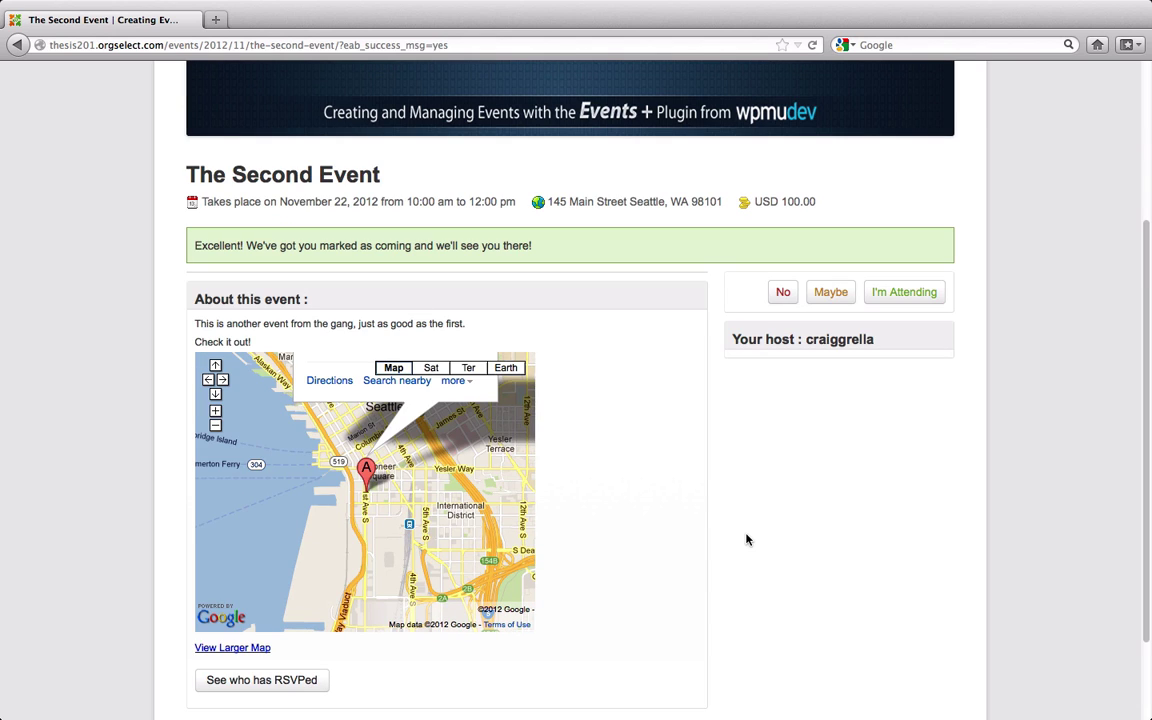
left_click(919, 297)
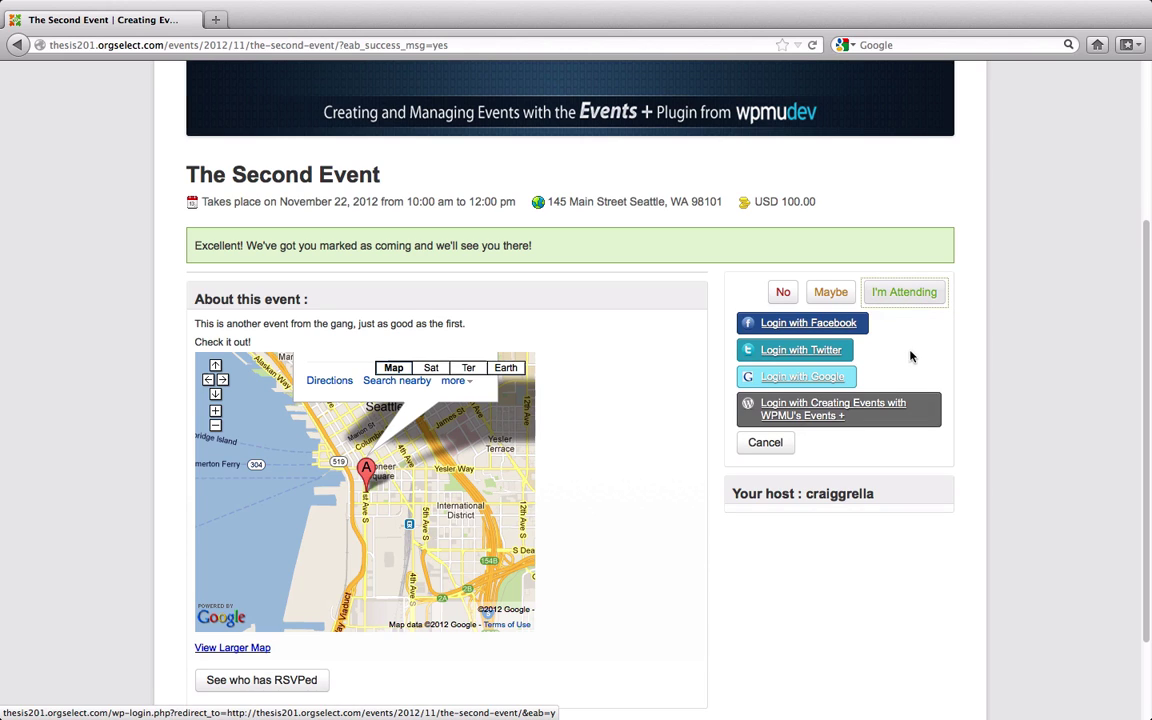
left_click(826, 352)
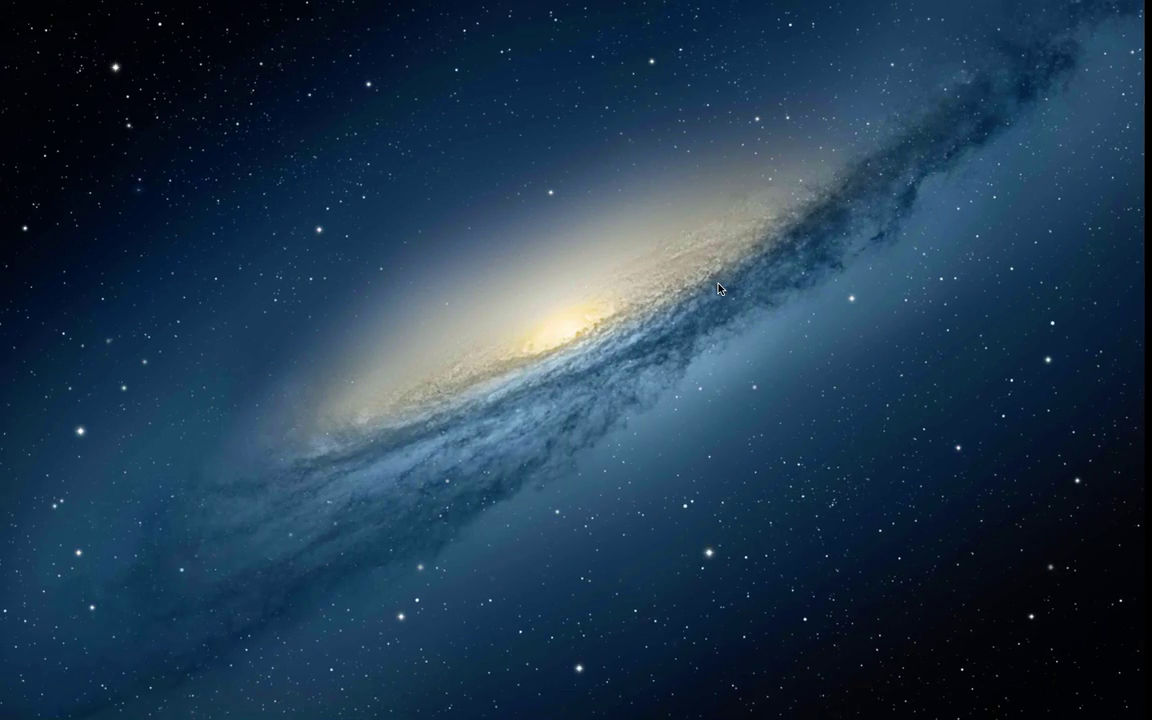
key("ctrl+Up")
left_click(800, 58)
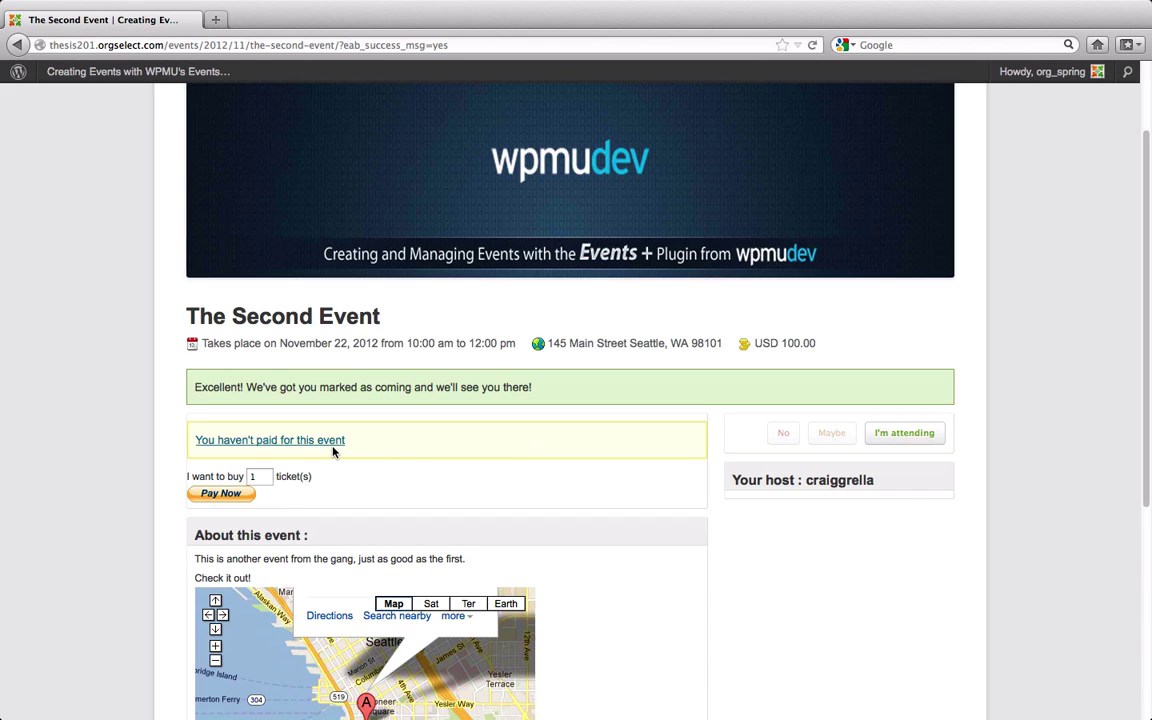
left_click(251, 477)
- Order 8 tickets and log in to PayPal Sandbox with the test buyer's password
type("8")
left_click(222, 495)
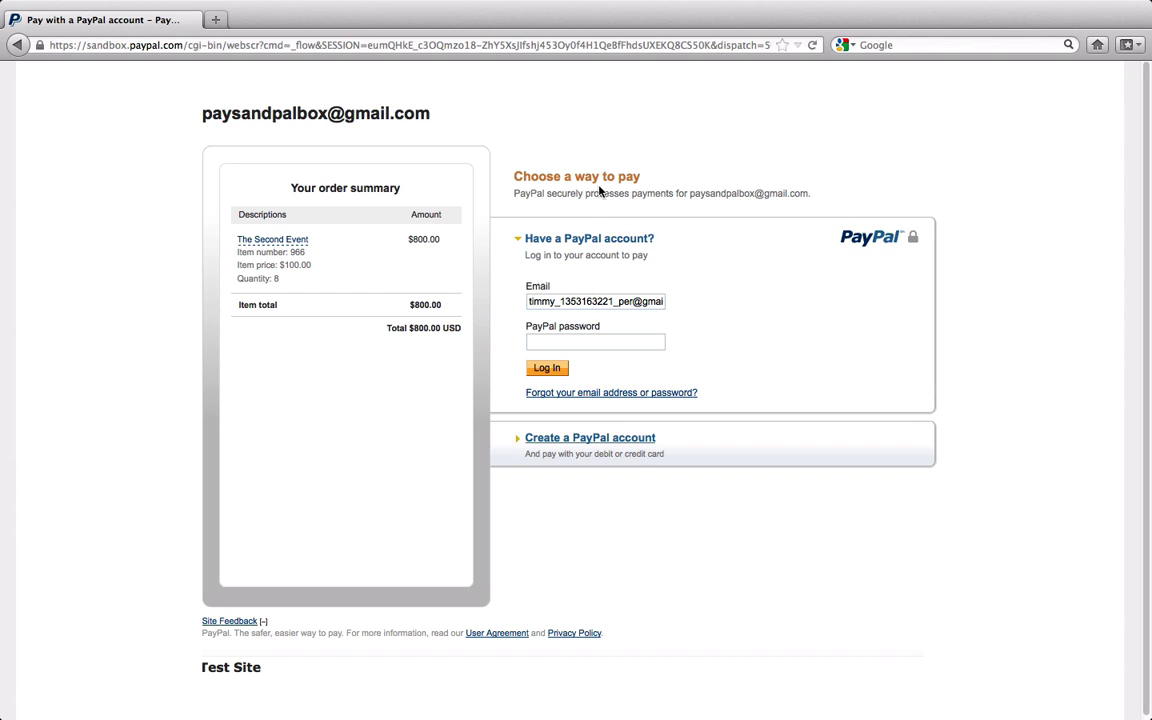
left_click(590, 342)
type("••••••••")
left_click(547, 370)
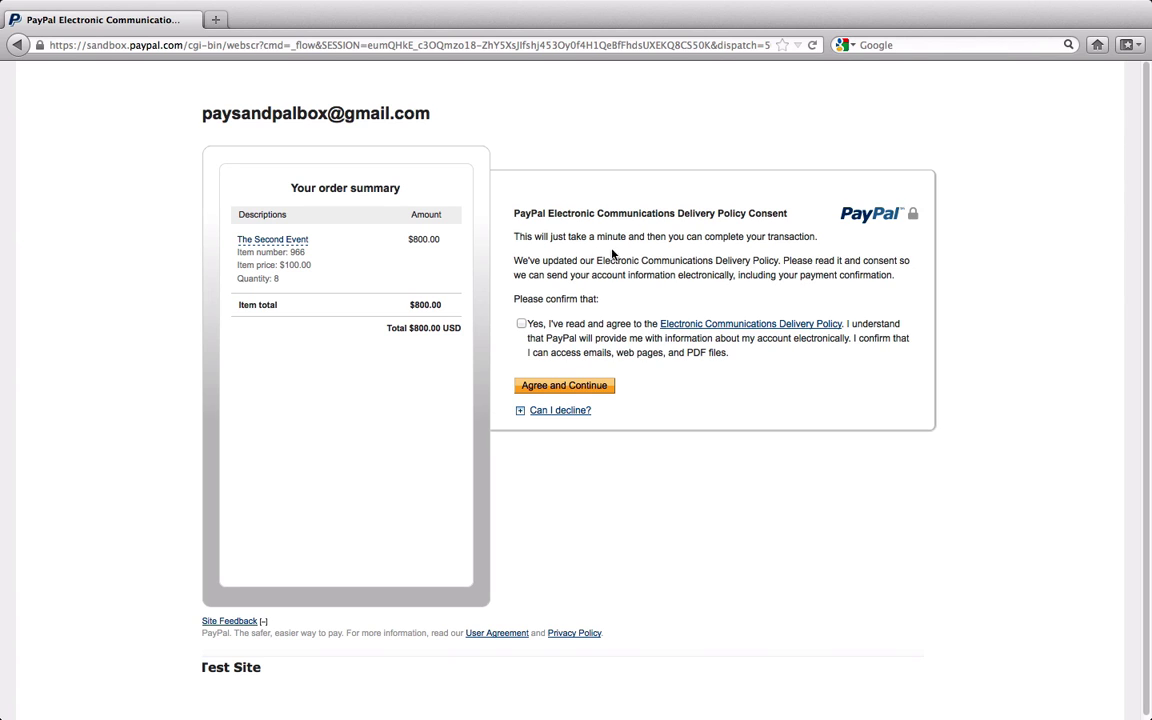
- Accept the electronic communications policy and confirm the $800.00 USD payment
left_click(521, 324)
left_click(578, 386)
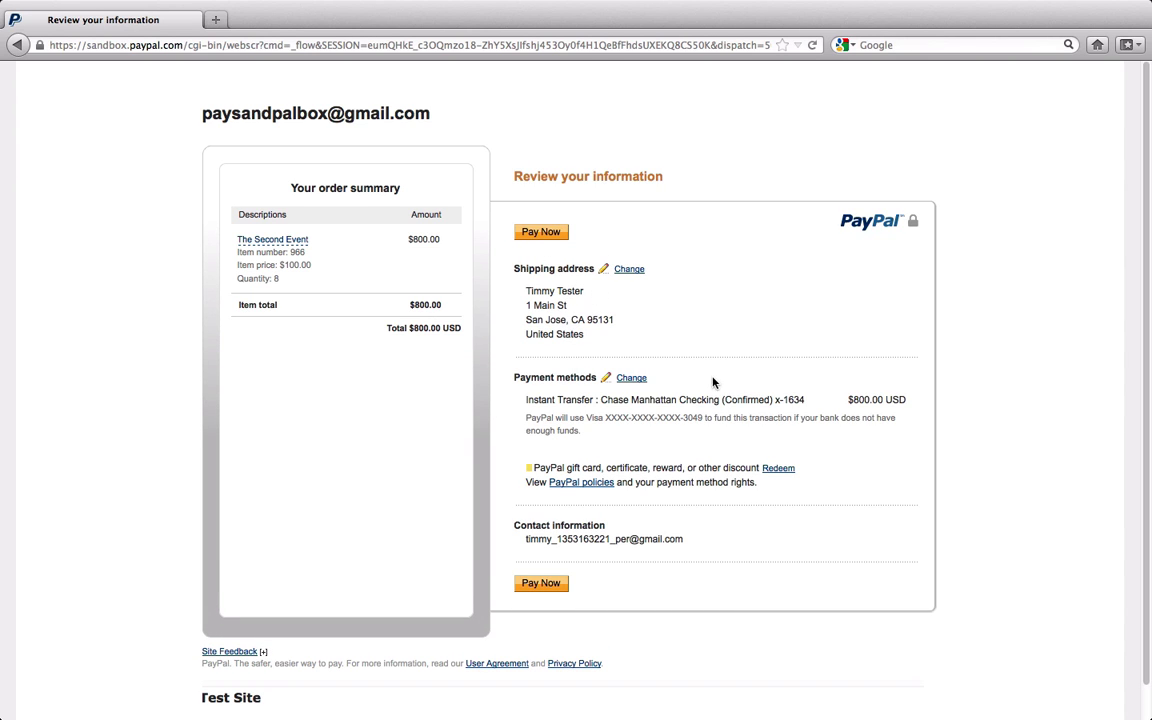
left_click(541, 584)
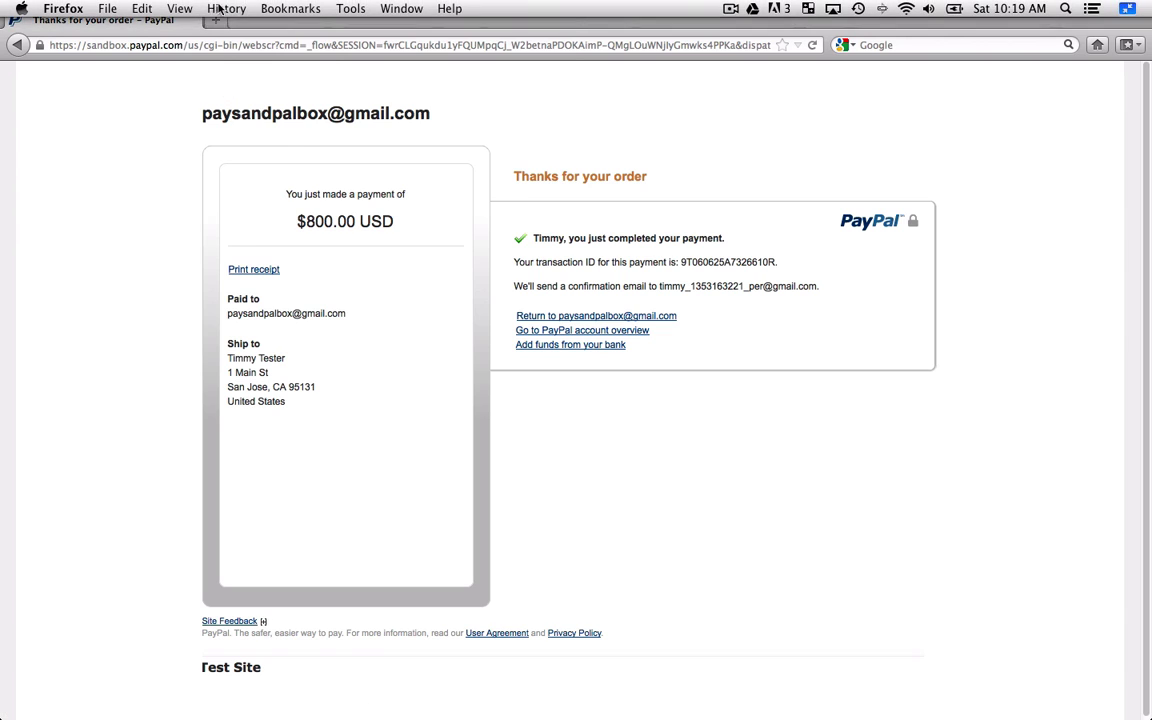
- Reopen The Second Event page from History and reload it to recheck its payment status
left_click(214, 9)
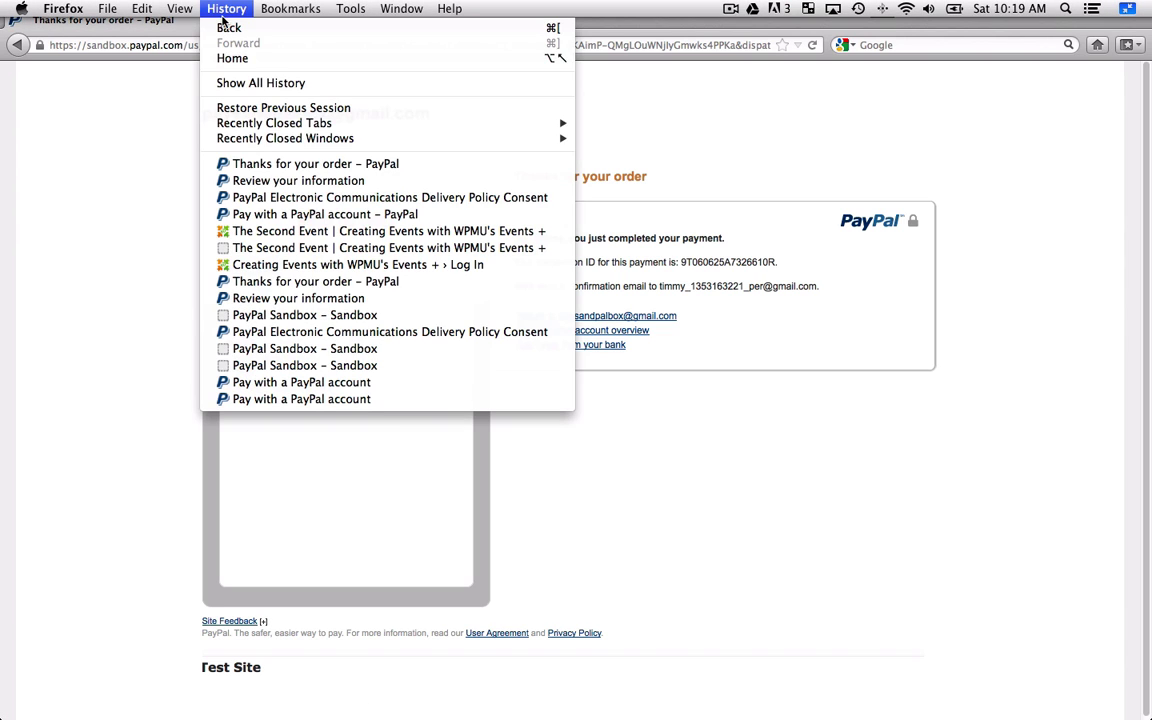
left_click(250, 231)
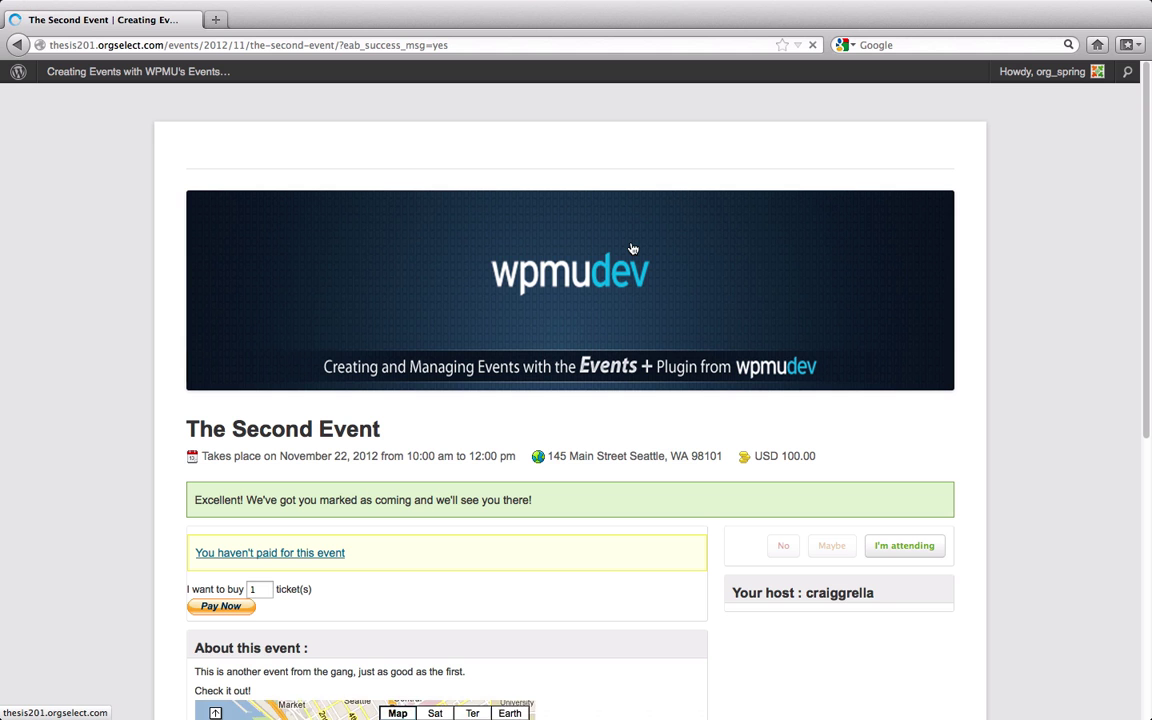
scroll(606, 287, "down", 5)
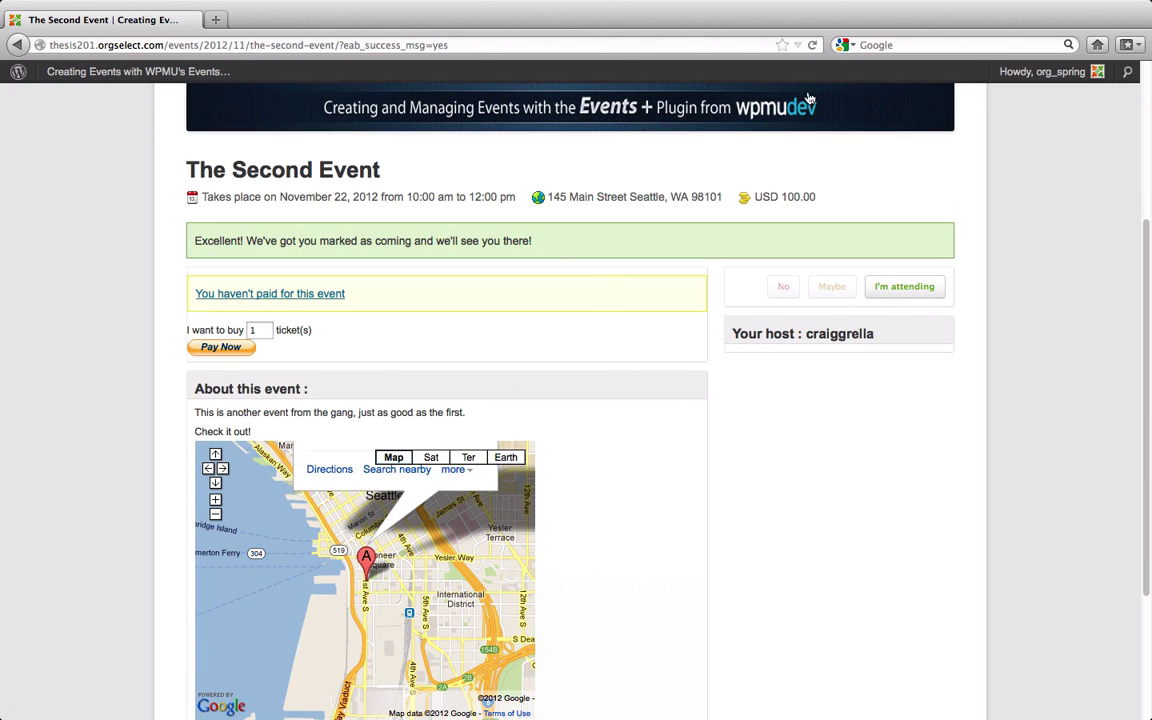
left_click(812, 45)
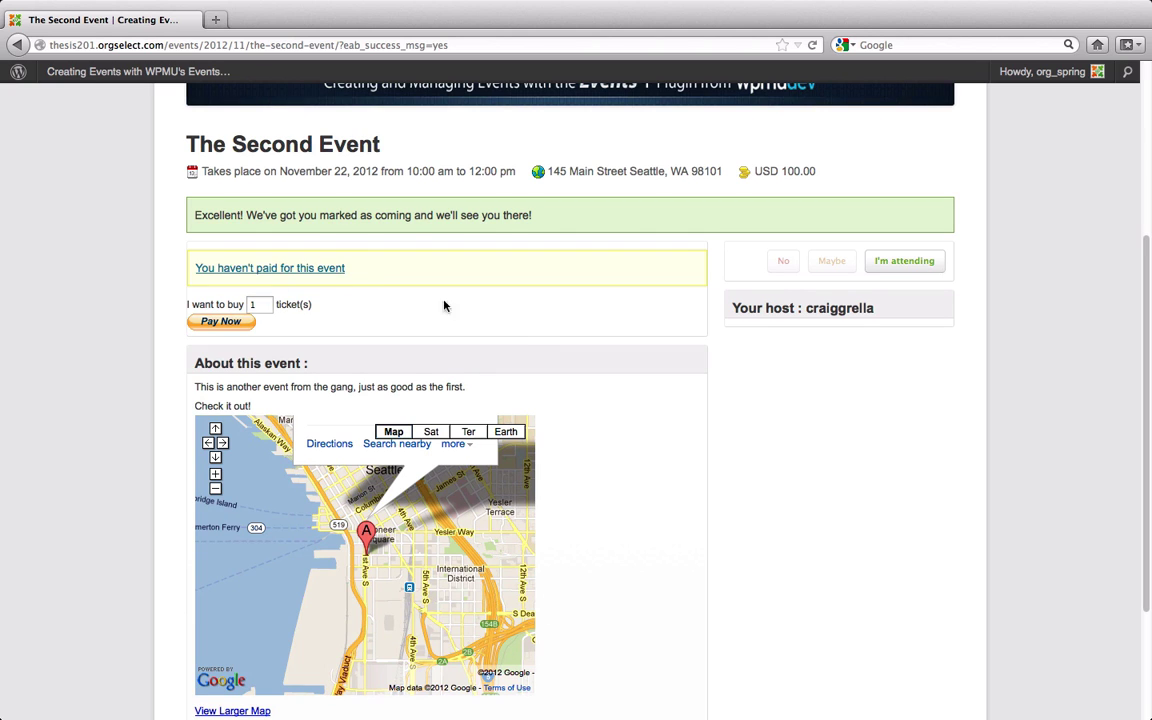
scroll(549, 391, "down", 2)
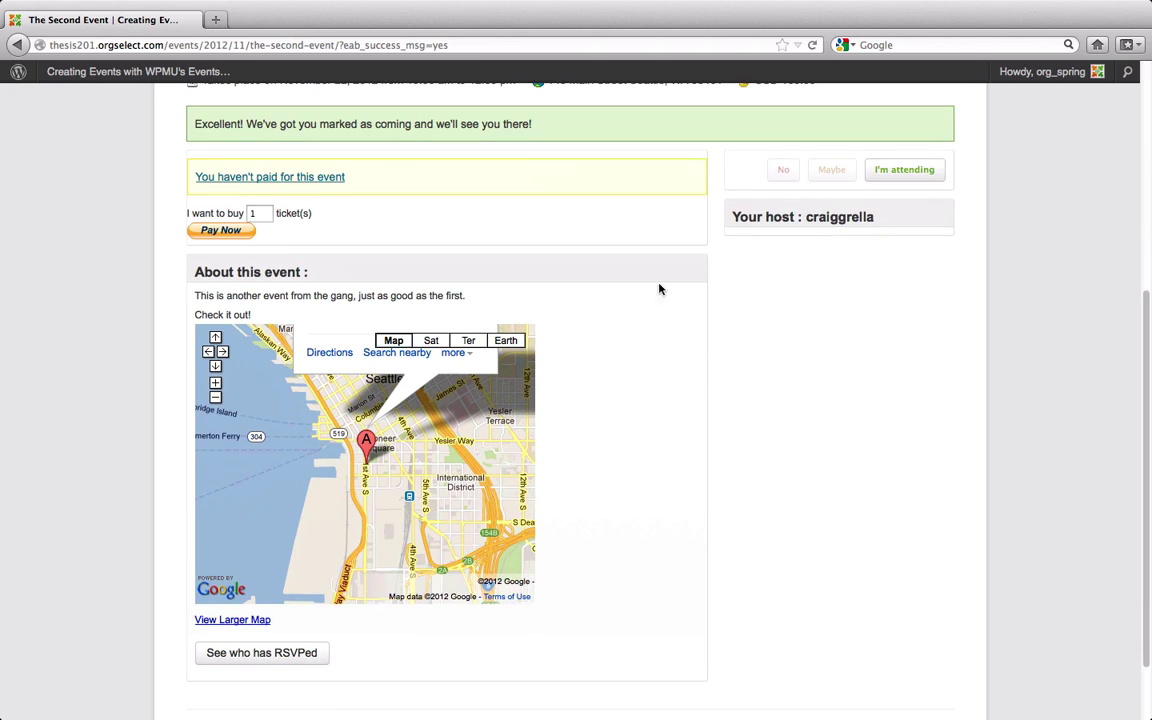
scroll(741, 329, "up", 1)
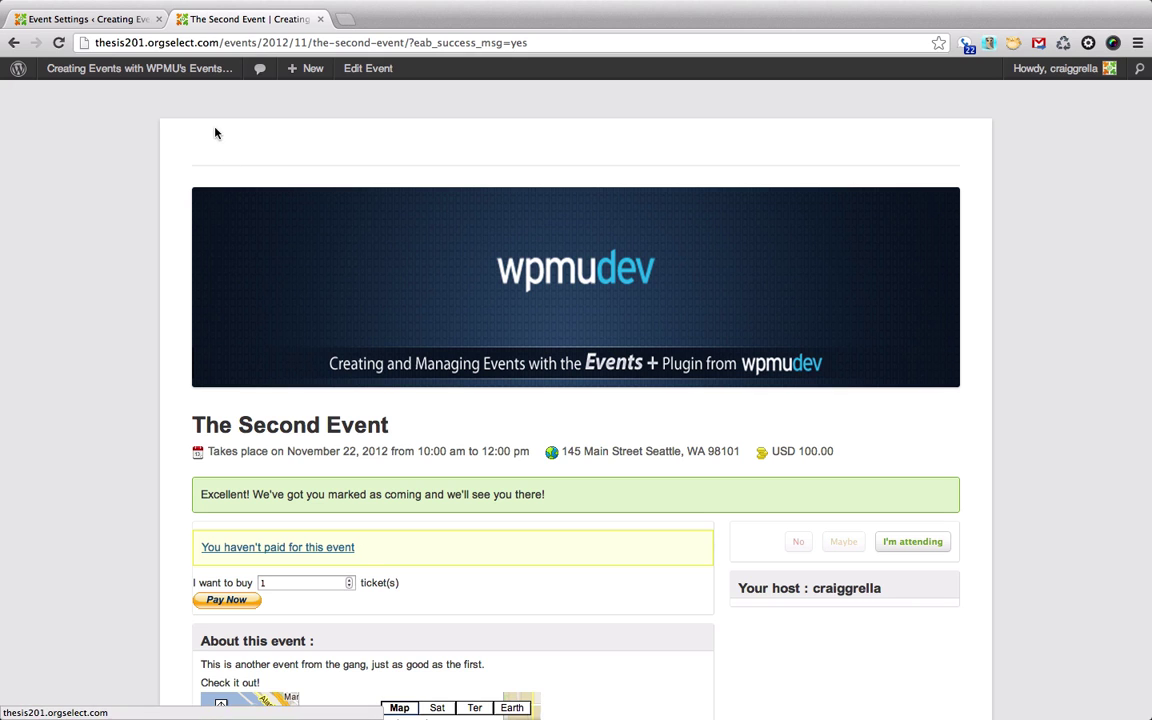
- Return to Events Settings and scroll to the API settings and add-on extras table
left_click(86, 18)
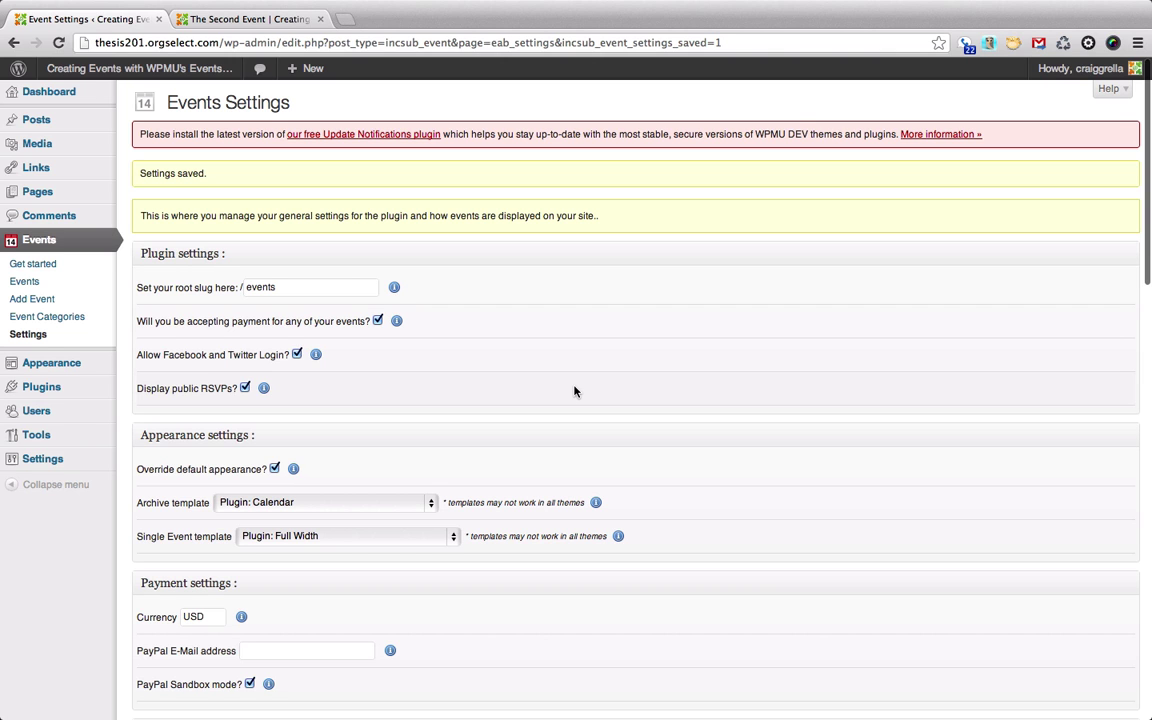
scroll(574, 391, "down", 15)
scroll(510, 305, "up", 4)
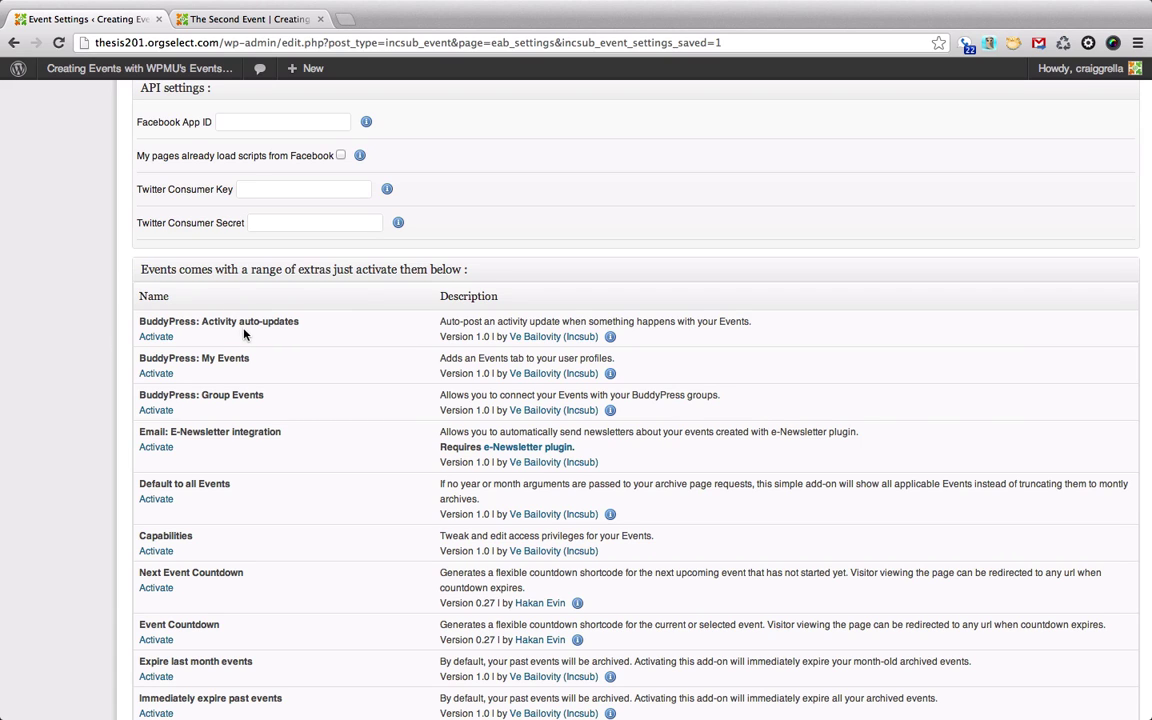
scroll(360, 368, "down", 1)
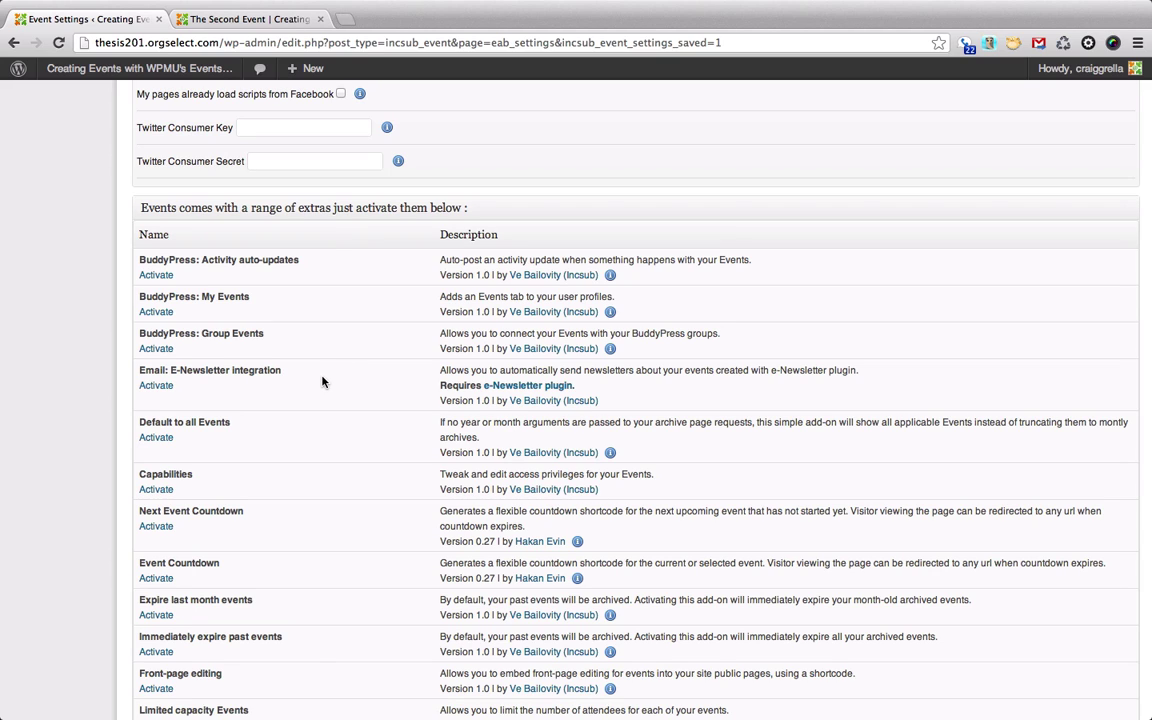
scroll(355, 387, "down", 1)
scroll(368, 397, "down", 3)
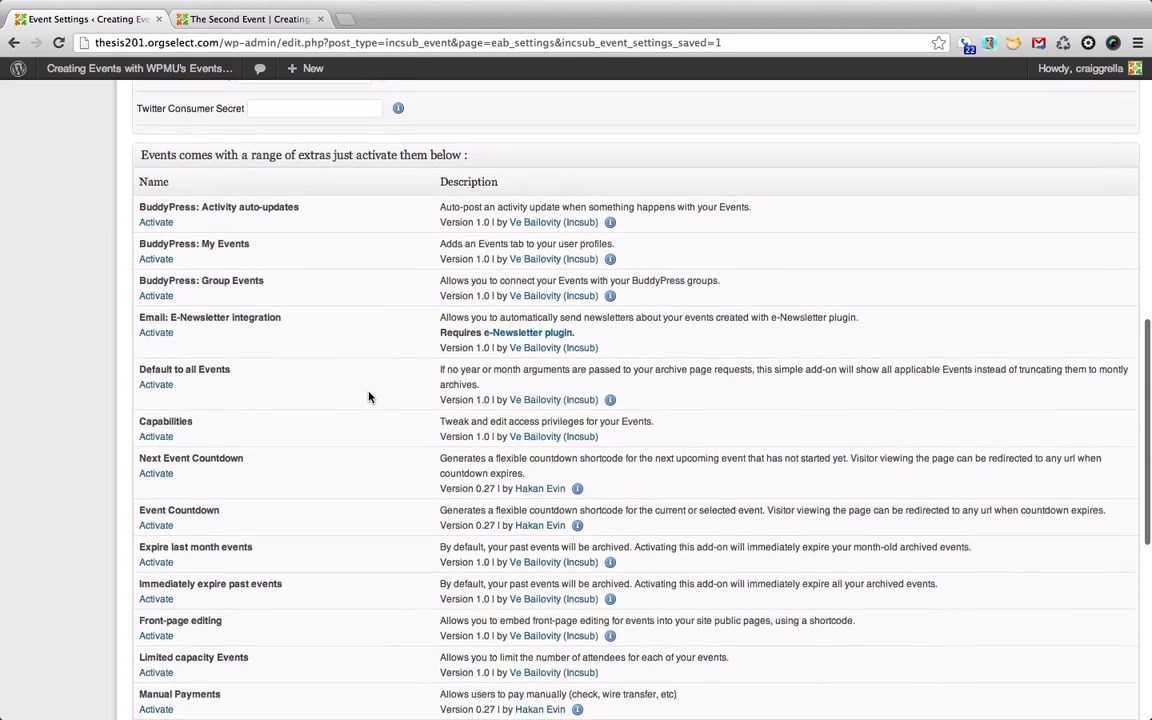
scroll(368, 397, "down", 5)
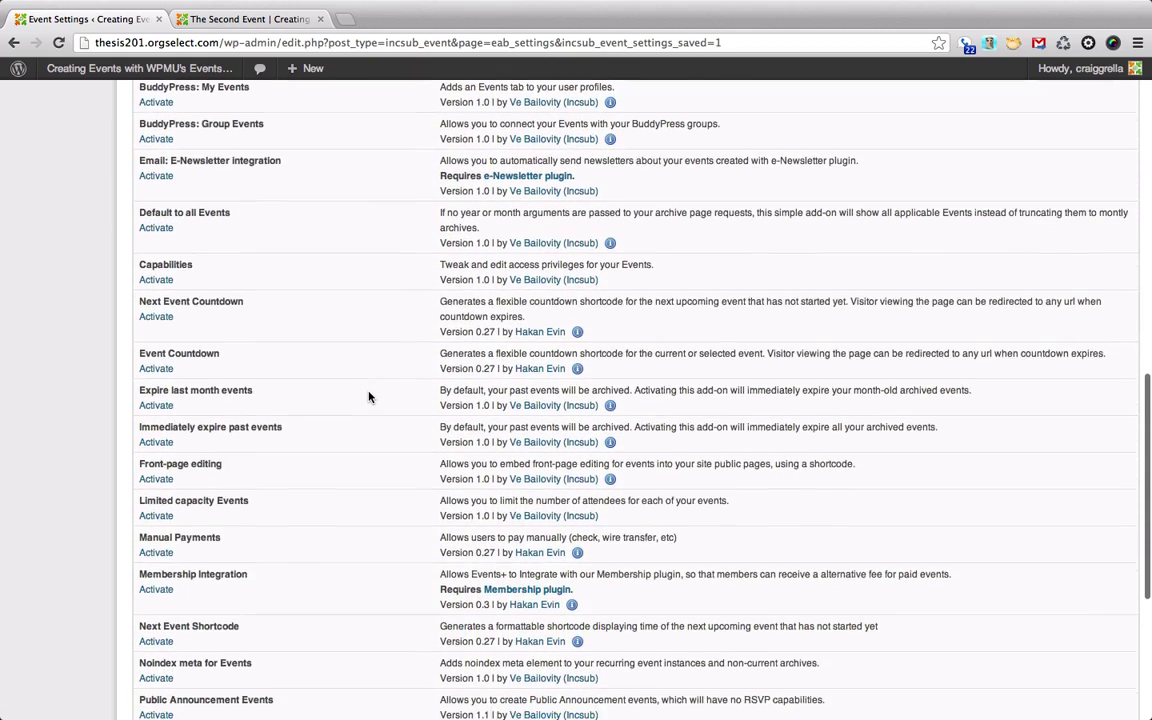
scroll(368, 397, "down", 4)
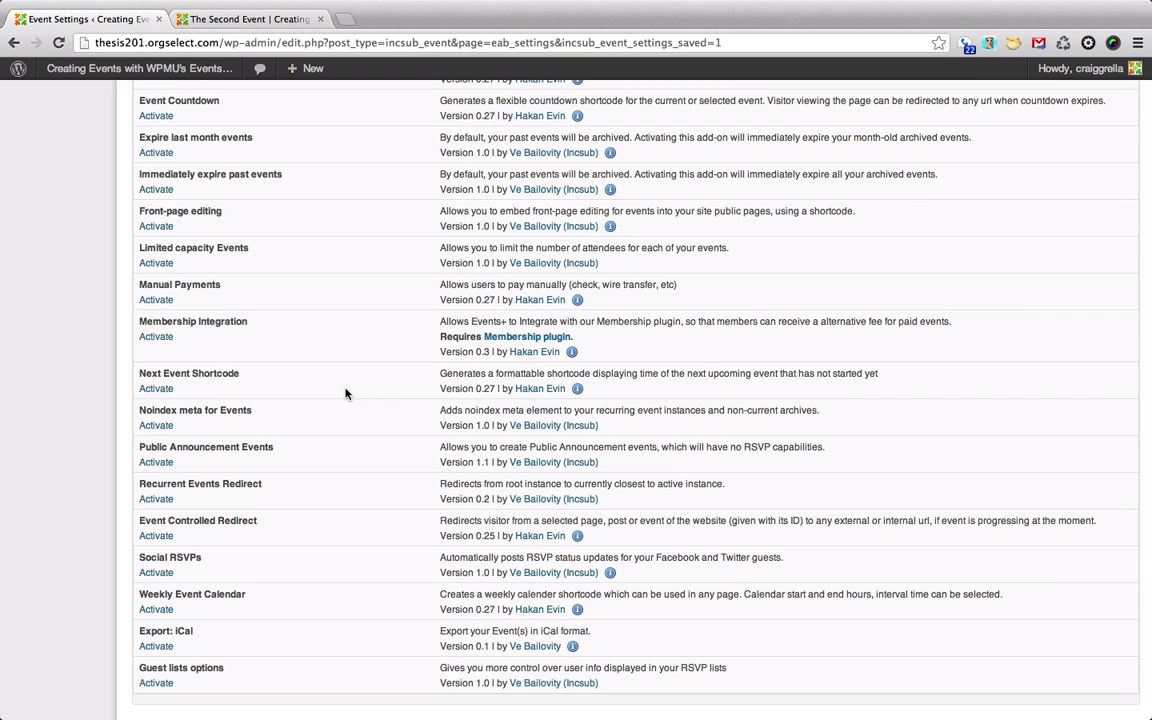
scroll(345, 393, "down", 2)
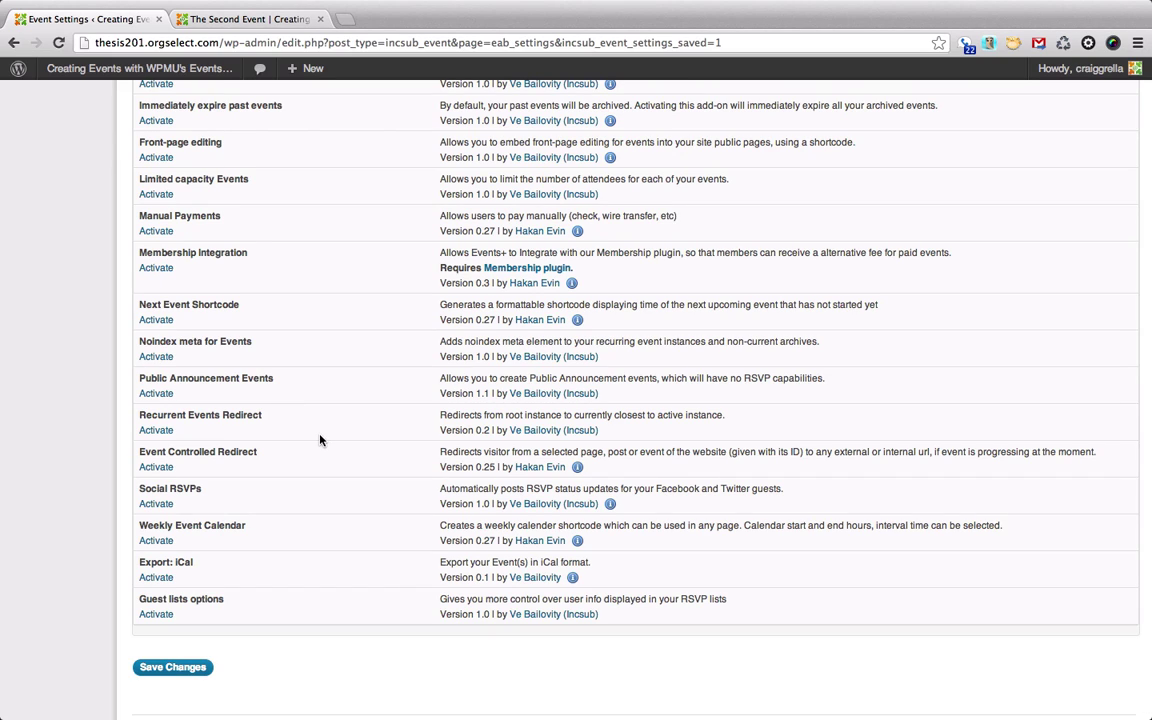
scroll(316, 437, "down", 1)
scroll(320, 473, "down", 1)
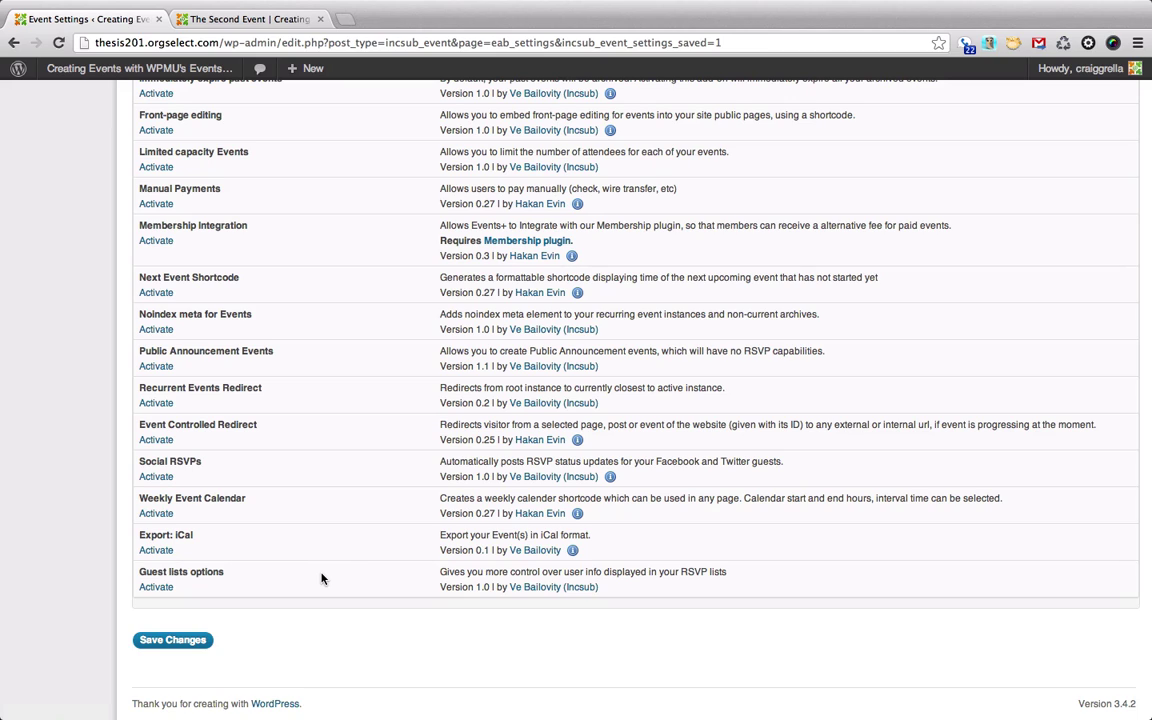
scroll(321, 578, "up", 20)
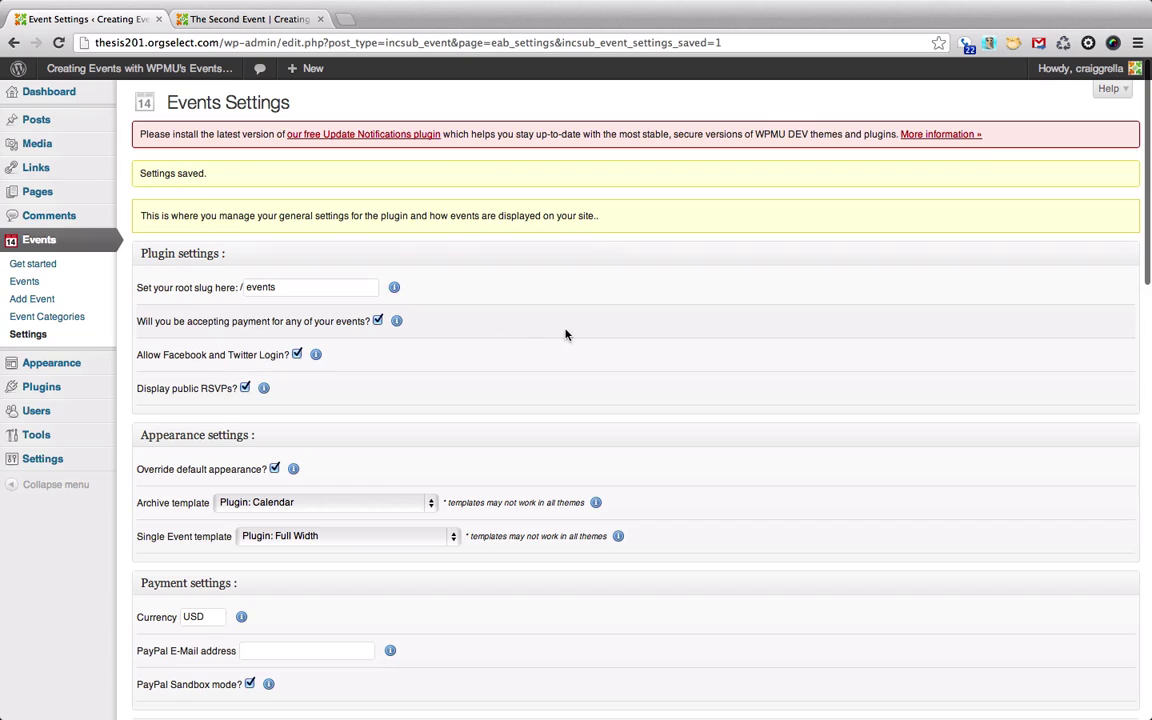
scroll(537, 292, "down", 20)
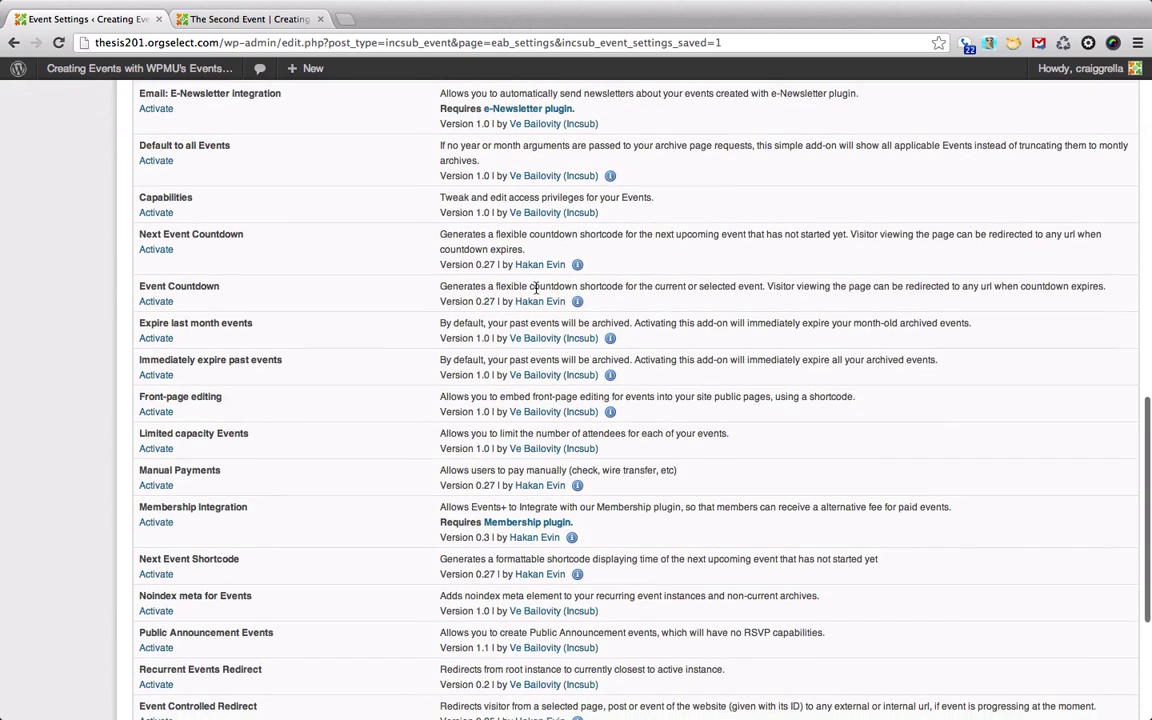
scroll(537, 292, "down", 3)
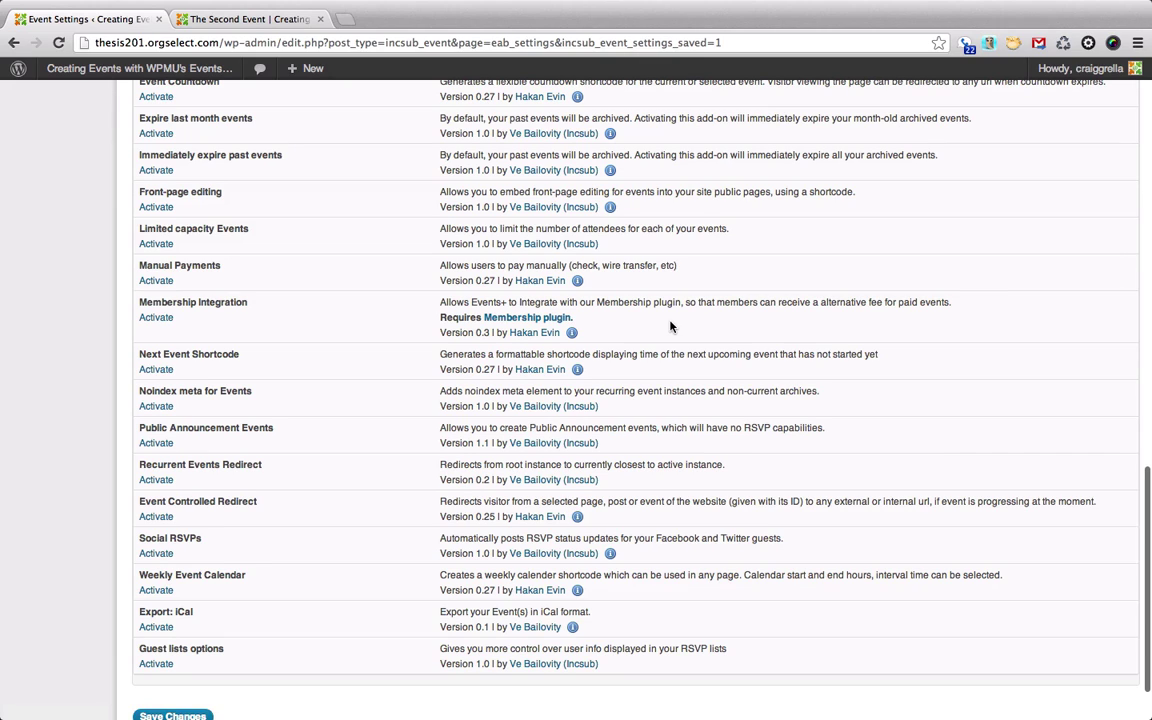
scroll(670, 326, "up", 20)
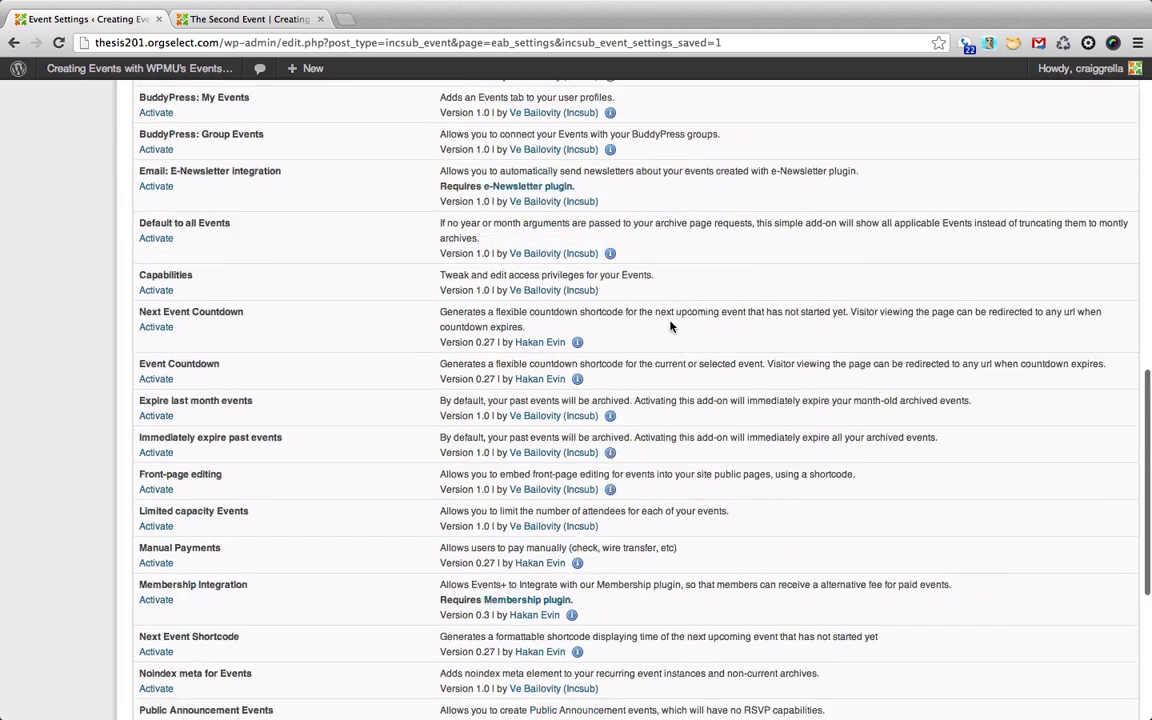